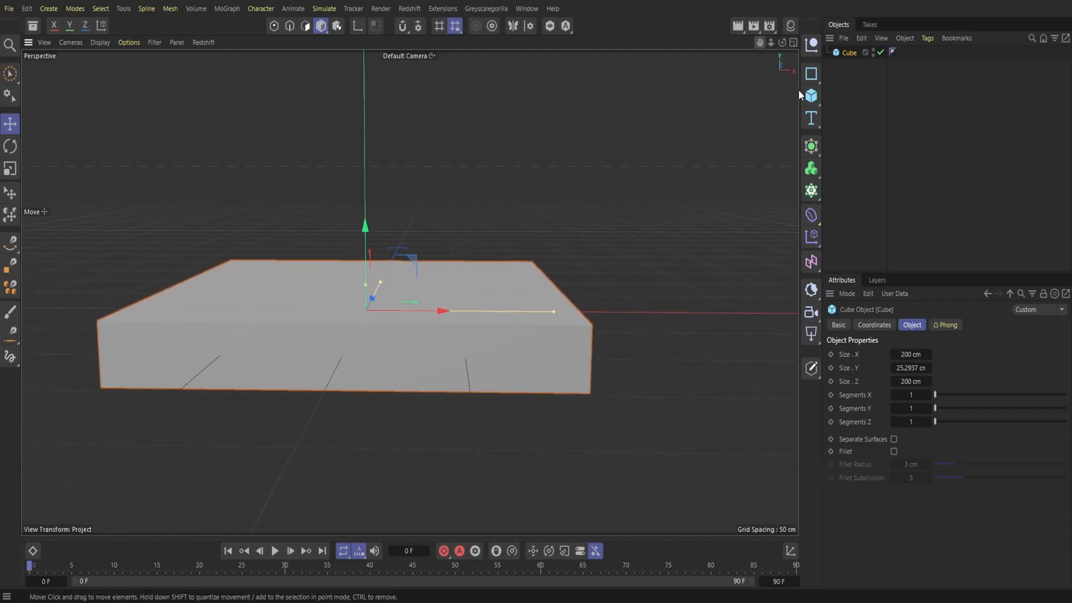
Step: Add a Taper deformer as a child of the cube and fit it to the parent's dimensions
left_click(812, 215)
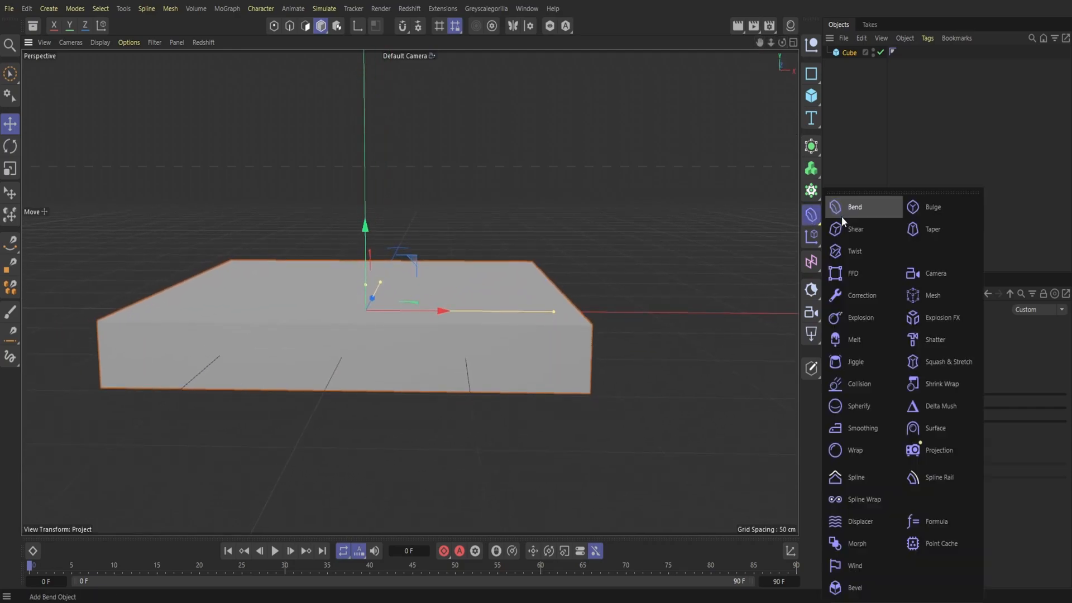
left_click(898, 221)
left_click_drag(849, 53, 851, 67)
left_click(874, 382)
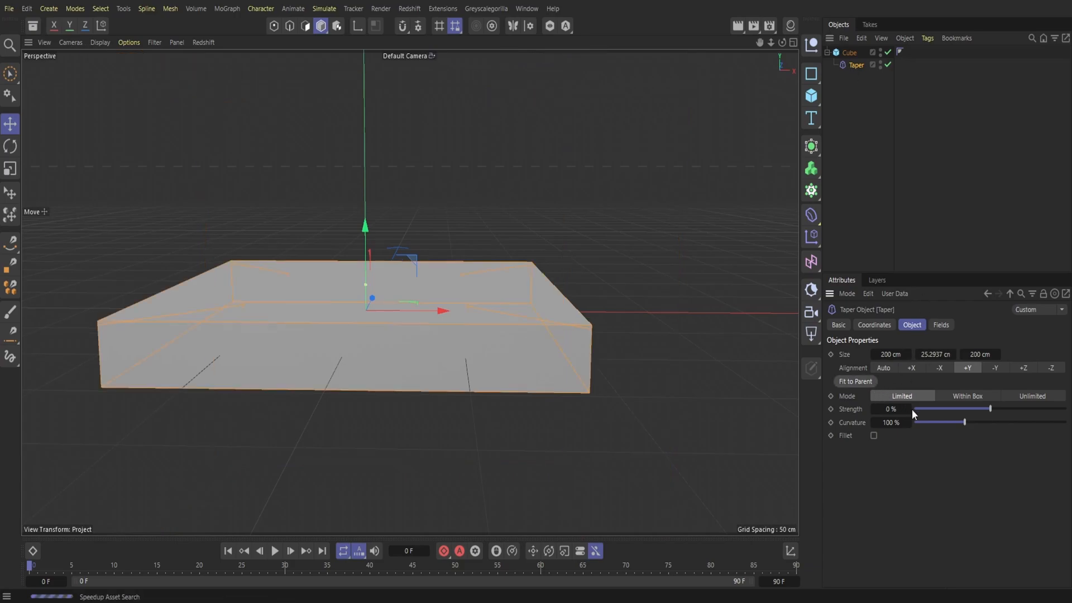
left_click_drag(988, 408, 982, 411)
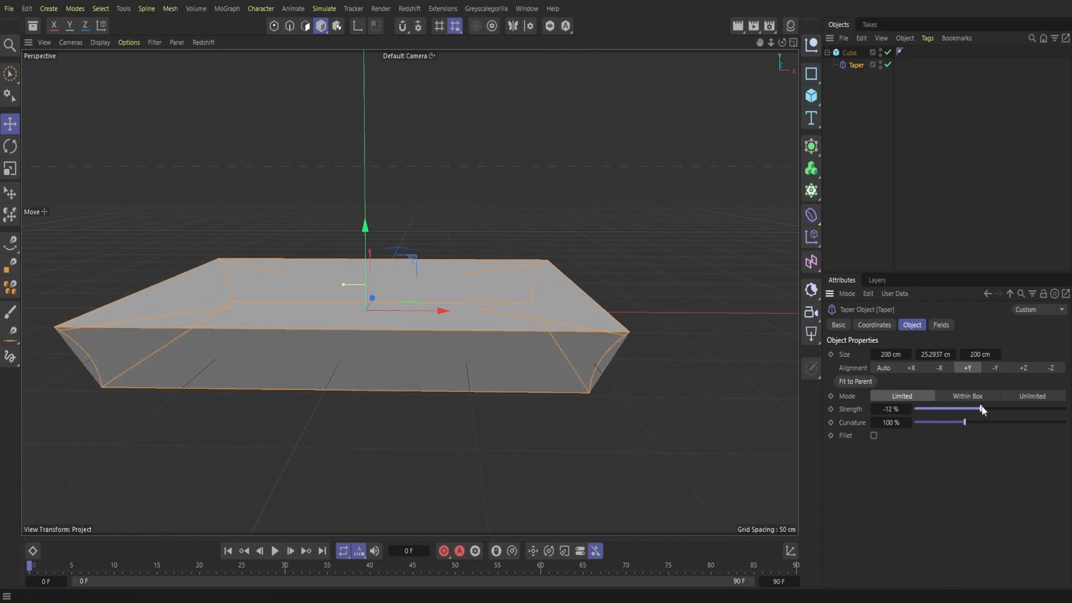
left_click_drag(782, 43, 796, 18)
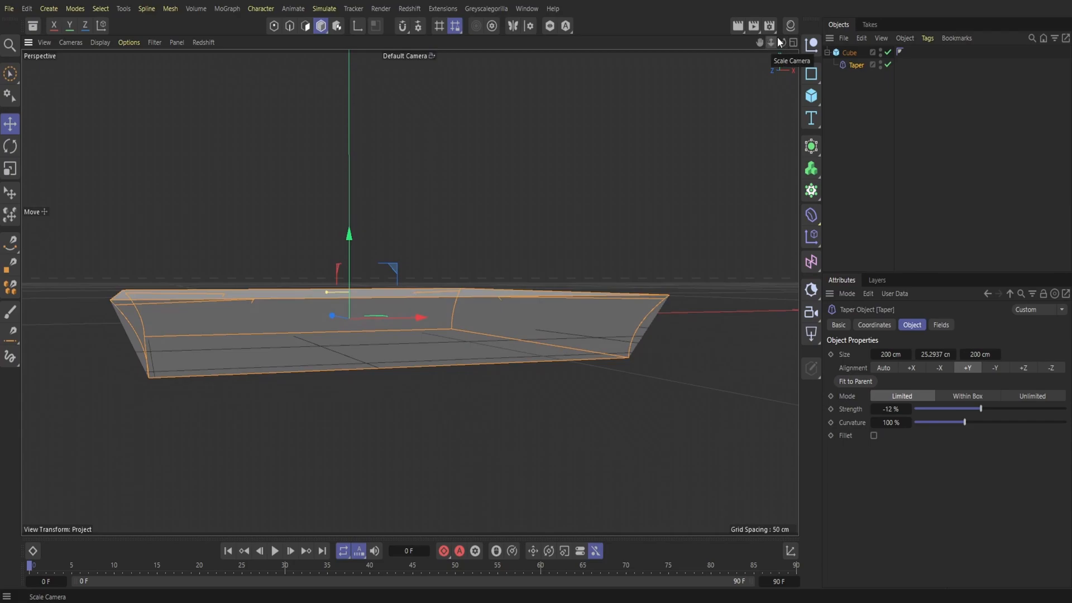
left_click_drag(901, 409, 892, 409)
left_click(888, 410)
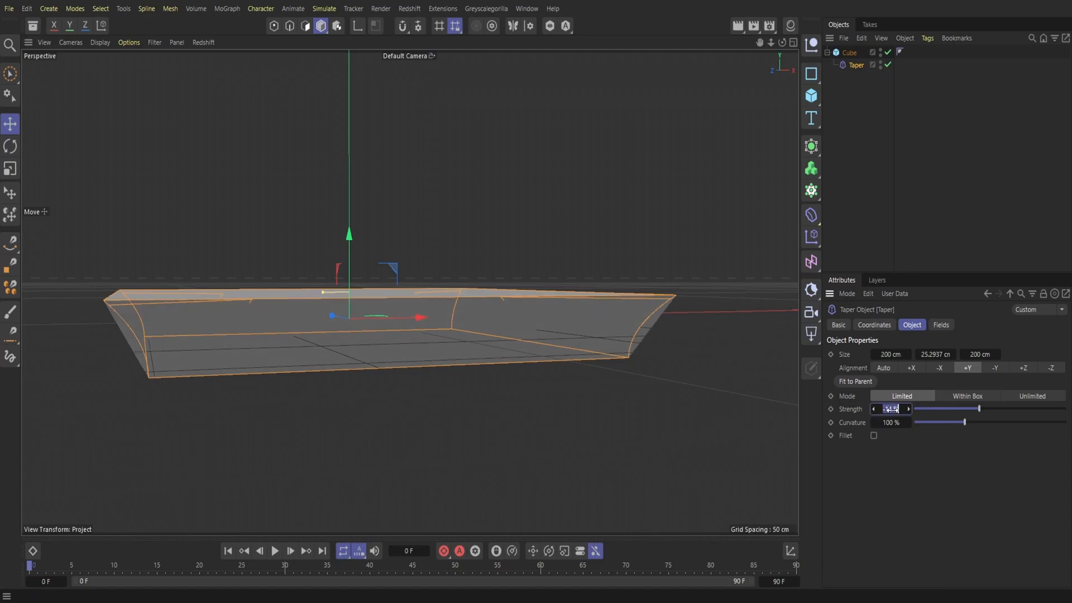
type("0")
key("Return")
Step: Set the Taper to Unlimited mode with a strength of -8 % and enable Fillet on the cube
left_click(1033, 396)
left_click_drag(990, 408, 984, 408)
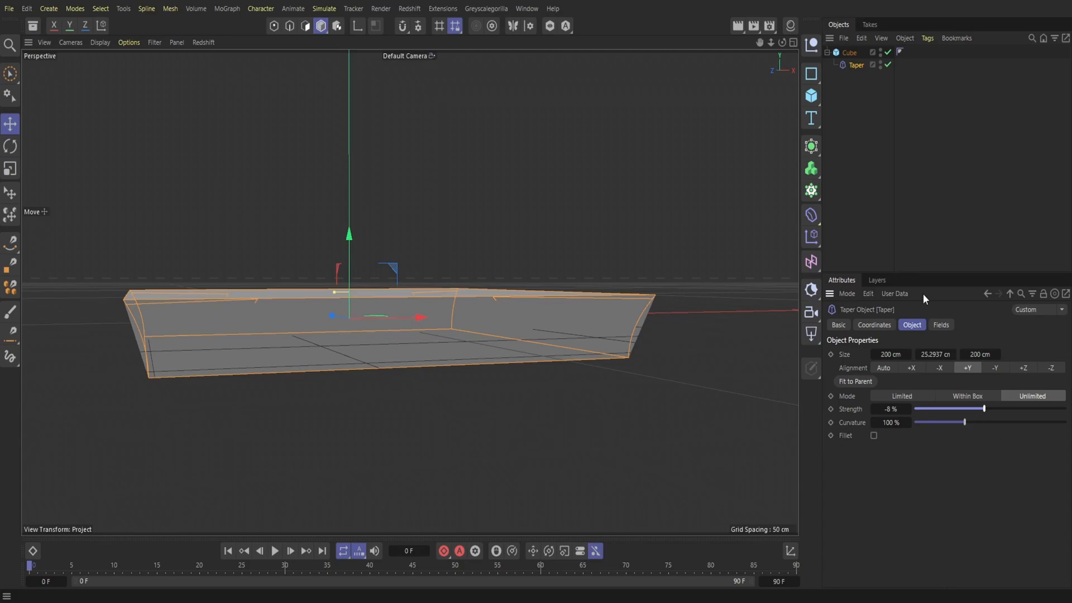
left_click(849, 52)
left_click(893, 451)
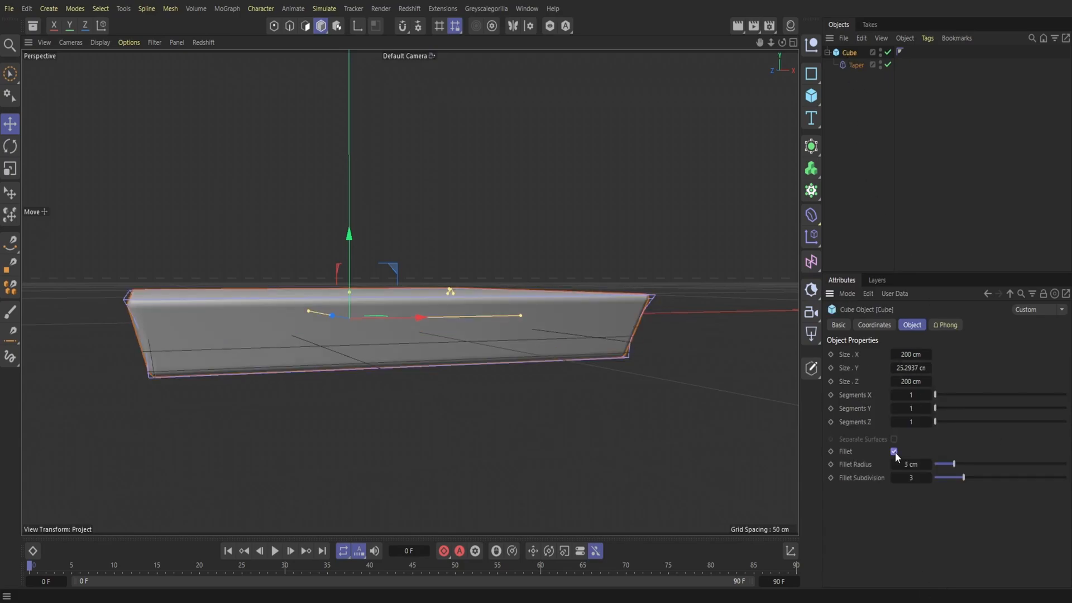
mouse_move(771, 42)
left_mouse_down()
mouse_move(751, 43)
mouse_move(854, 73)
mouse_move(778, 39)
left_mouse_up()
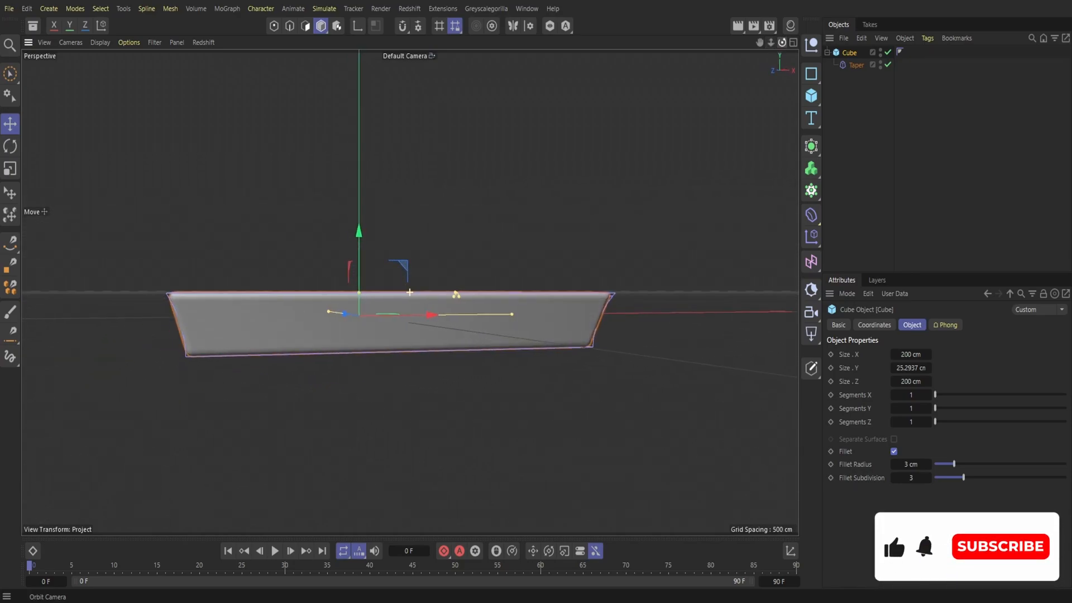
Step: Set the Taper deformer's strength to -14 %
left_click(855, 65)
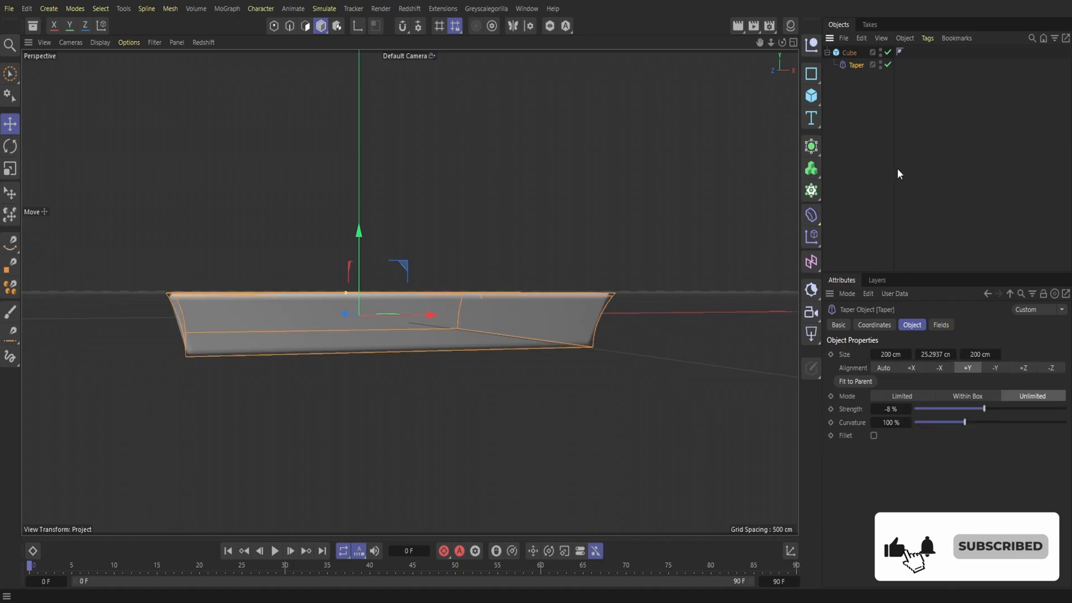
left_click_drag(985, 409, 980, 412)
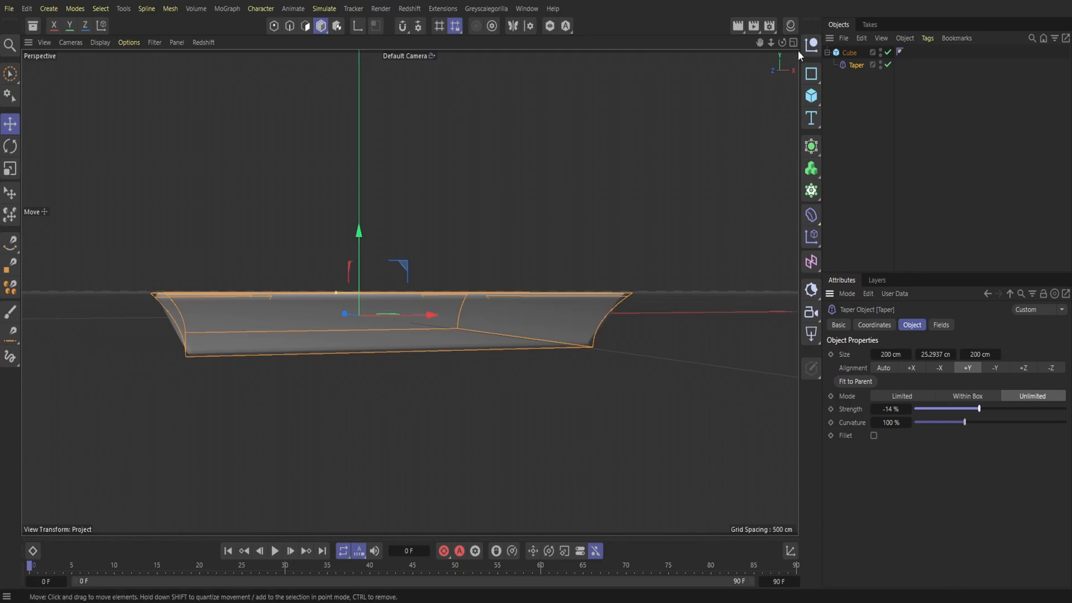
left_click_drag(771, 43, 759, 179)
left_click(854, 131)
mouse_move(782, 43)
left_mouse_down()
mouse_move(714, 47)
mouse_move(773, 61)
left_mouse_up()
Step: Reduce the cube's height to about 15.8 cm and refit the Taper deformer to it
left_click(852, 52)
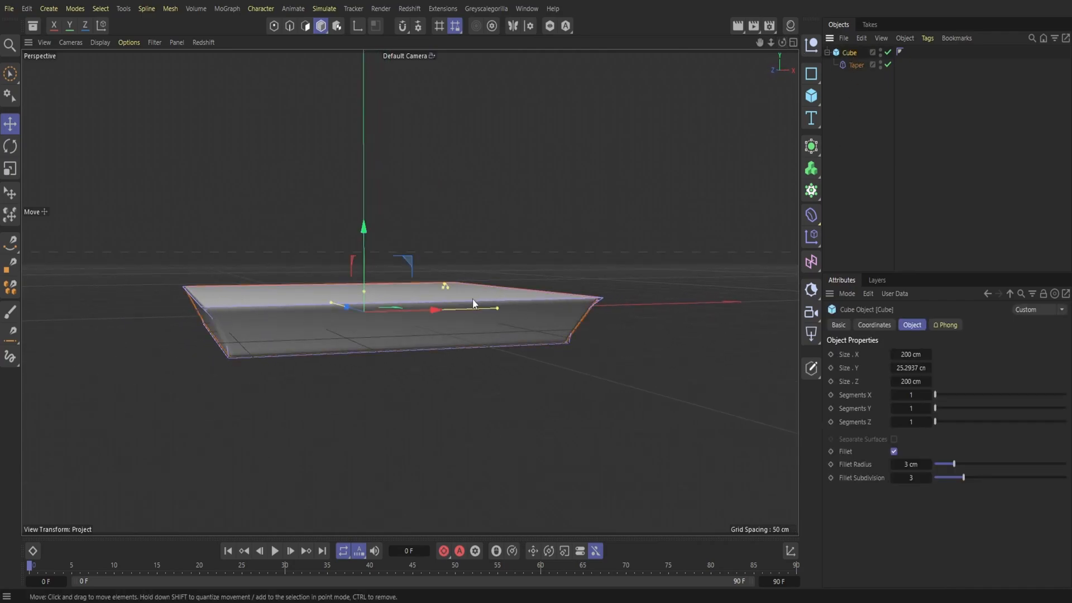
left_click_drag(364, 292, 361, 300)
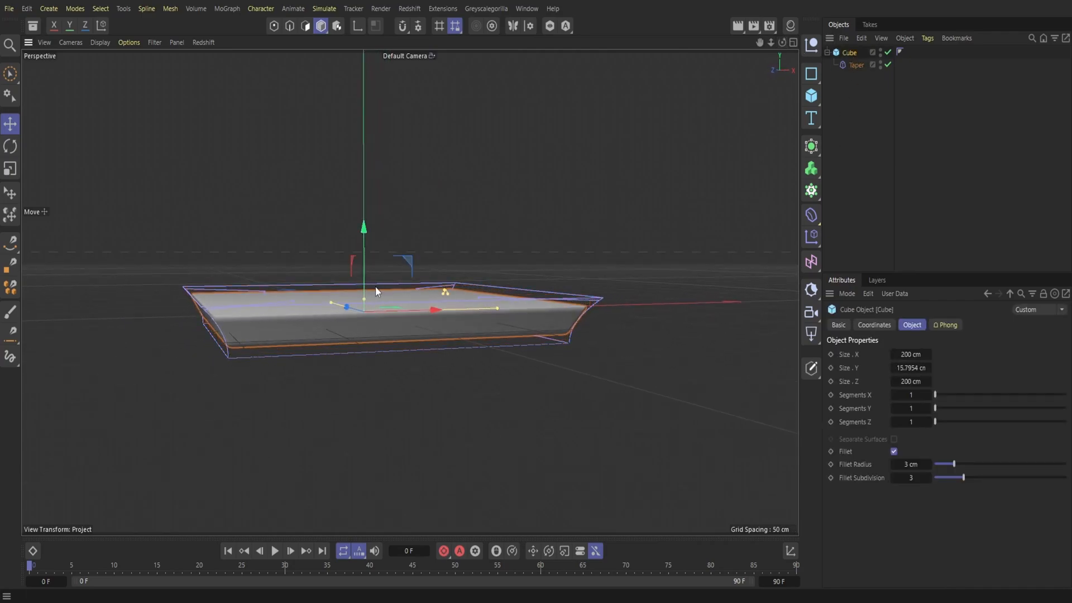
left_click(853, 64)
left_click(853, 383)
left_click_drag(782, 43, 807, 37)
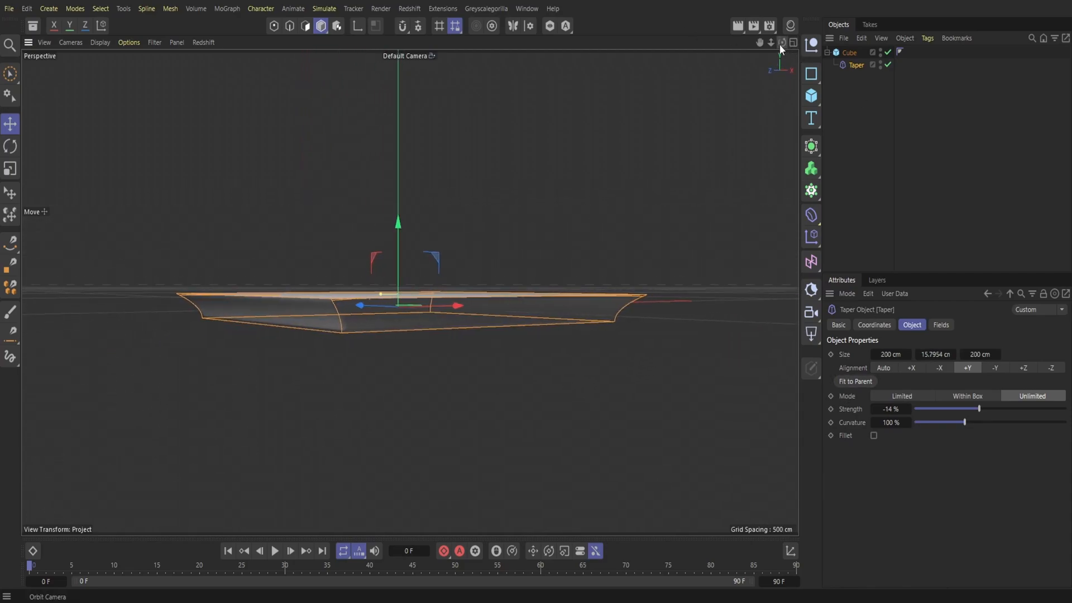
right_click(857, 57)
left_click(881, 98)
right_click(857, 56)
left_click(875, 109)
left_click(9, 149)
left_click_drag(783, 43, 761, 51)
left_click_drag(352, 292, 363, 388)
left_click(26, 8)
left_click(42, 20)
left_click(853, 55)
key("Delete")
Step: Duplicate the cube together with its Taper deformer and rotate the copy upside down
left_click(852, 56)
left_click(861, 38)
left_click(875, 90)
left_click(861, 38)
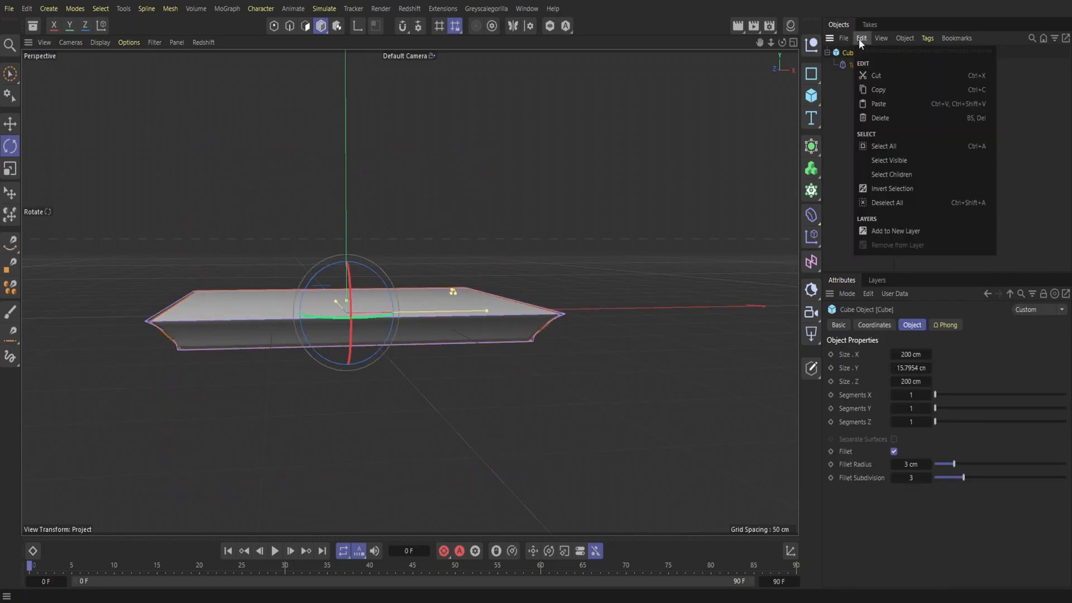
left_click(876, 101)
left_click_drag(351, 302, 394, 594)
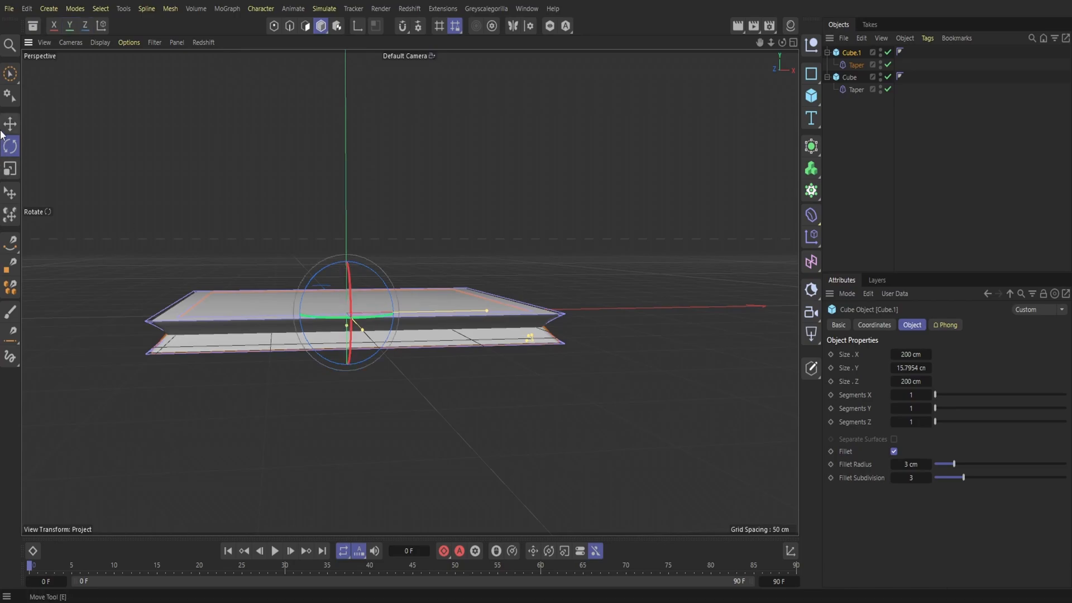
Step: Move the flipped copy up so that it sits on top of the original cube
key("e")
left_click_drag(349, 359, 348, 337)
mouse_move(783, 43)
left_mouse_down()
mouse_move(809, 37)
mouse_move(796, 53)
left_mouse_up()
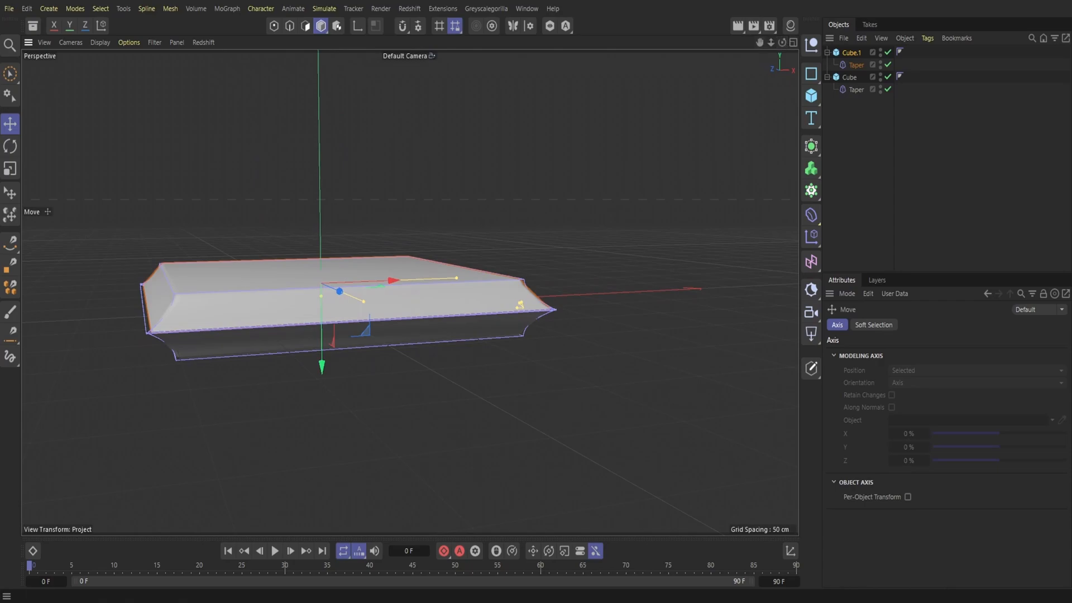
left_click_drag(782, 42, 758, 32)
left_click_drag(363, 369, 364, 358)
mouse_move(782, 43)
left_mouse_down()
mouse_move(768, 61)
mouse_move(792, 50)
left_mouse_up()
Step: Convert the upper cube into an editable polygon object
left_click(849, 51)
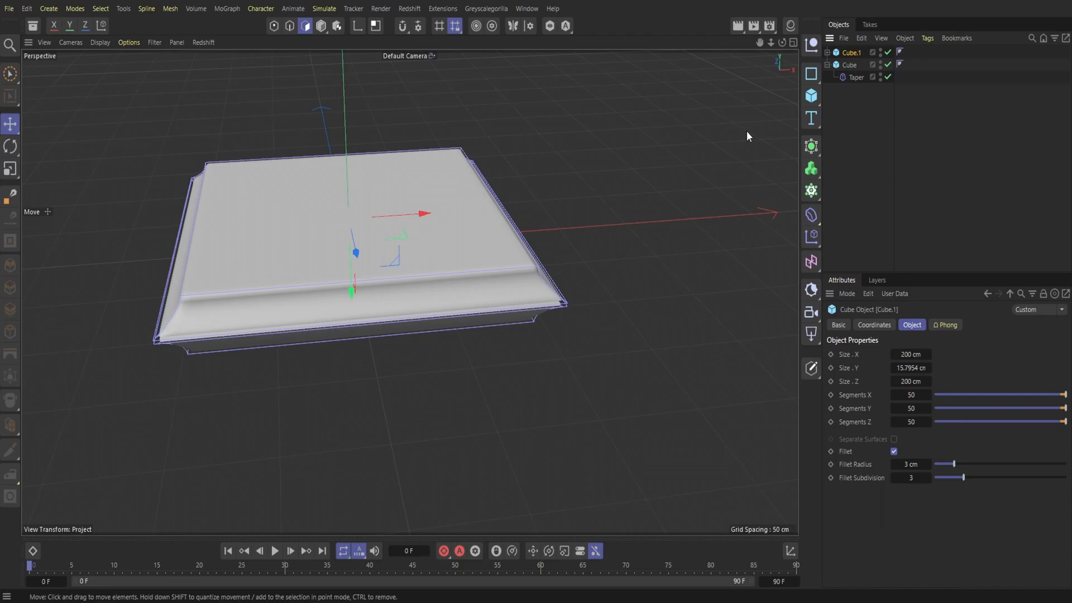
key("c")
Step: Select a wide rectangular patch of polygons at the front of the upper cube's top face with Brush Selection and delete it
left_click_drag(783, 43, 669, 60)
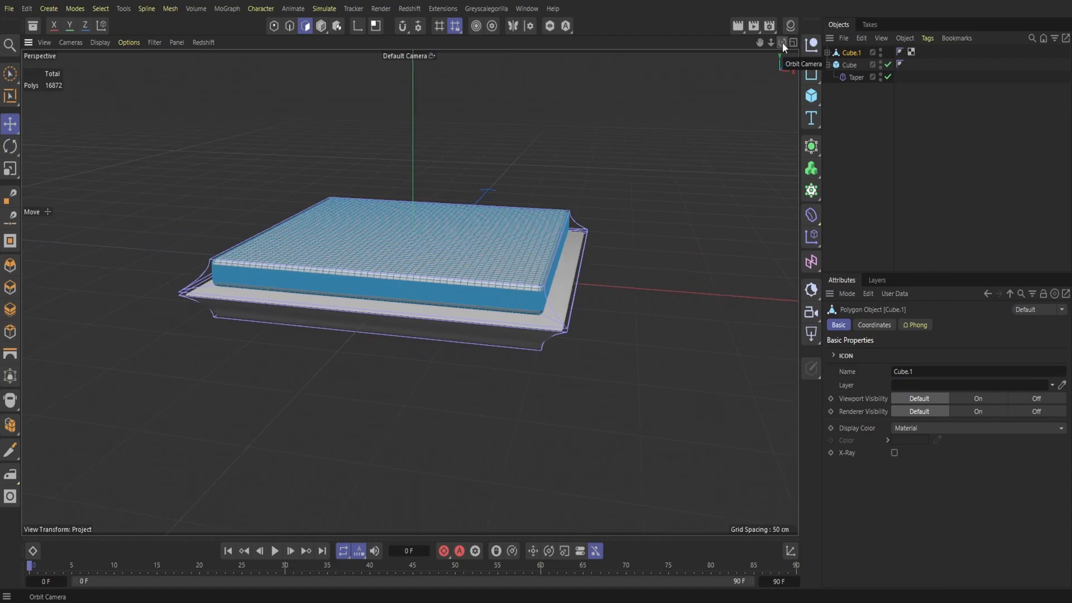
left_click_drag(782, 42, 780, 95)
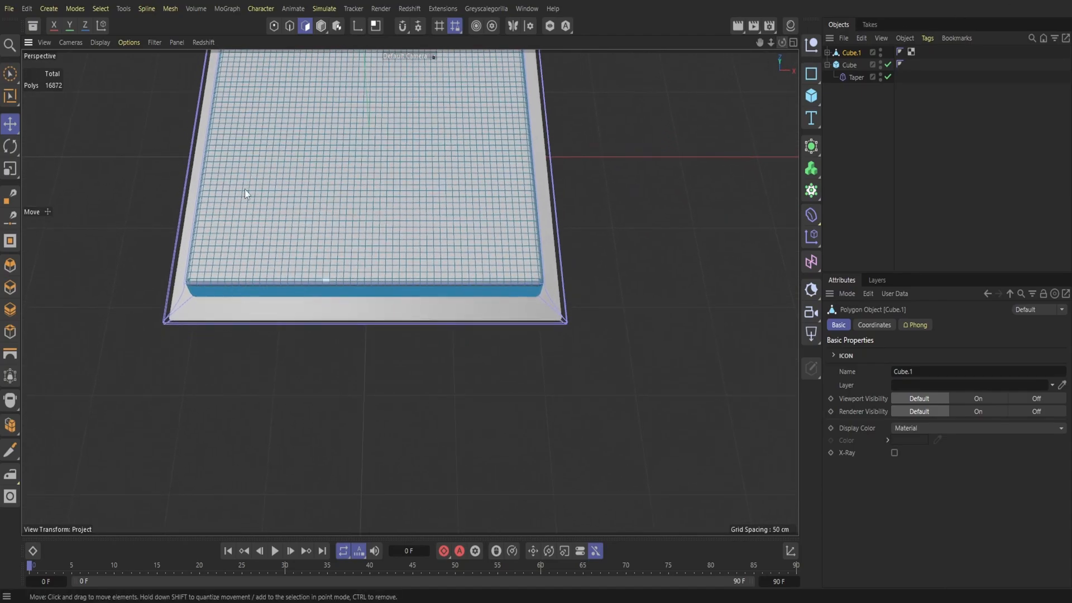
left_click(11, 73)
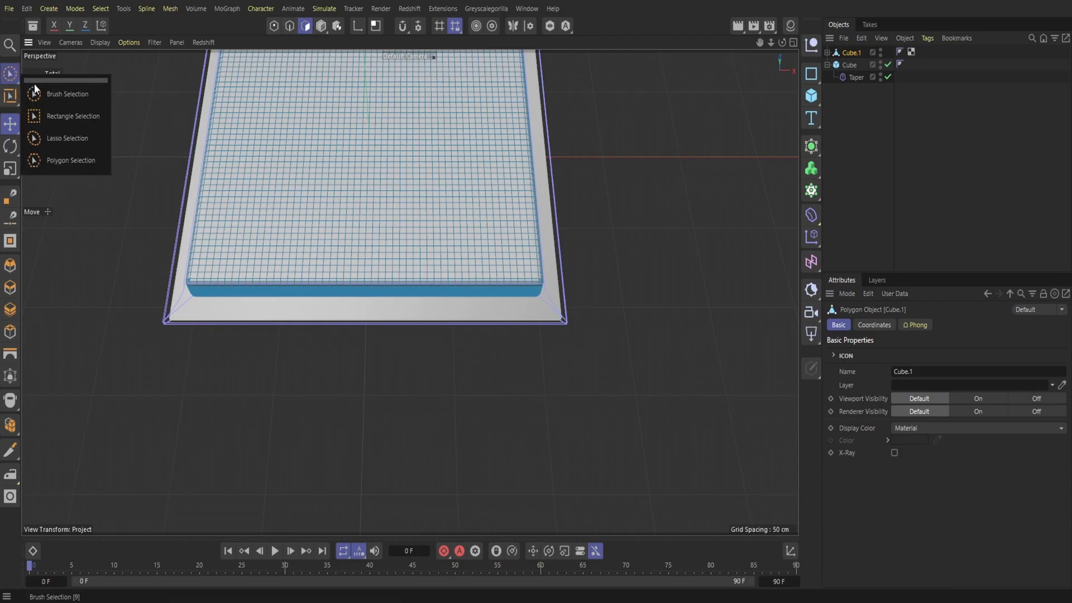
left_click(48, 99)
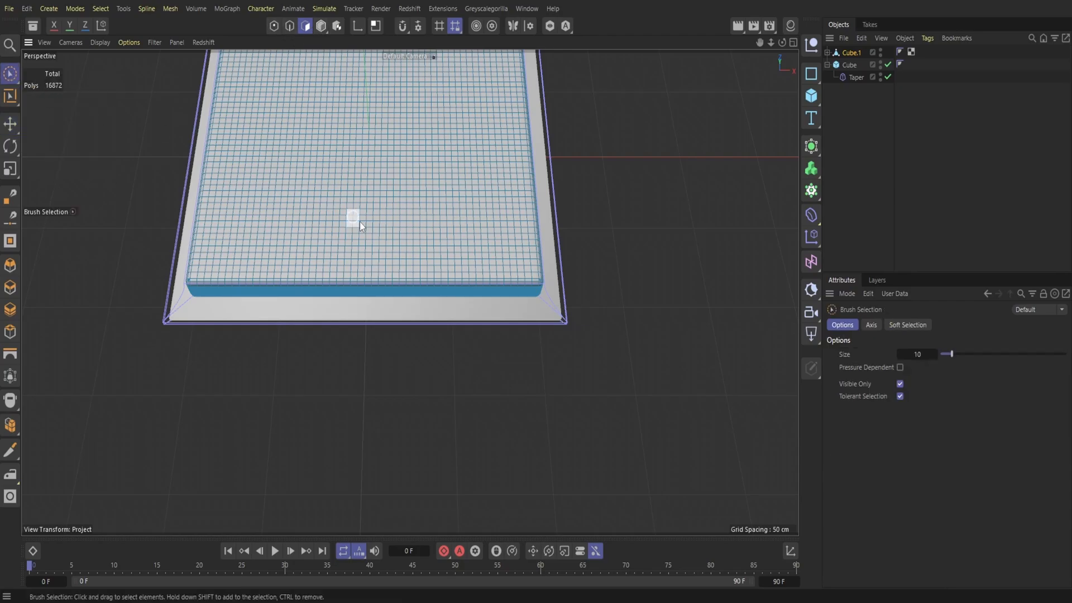
left_click(471, 271)
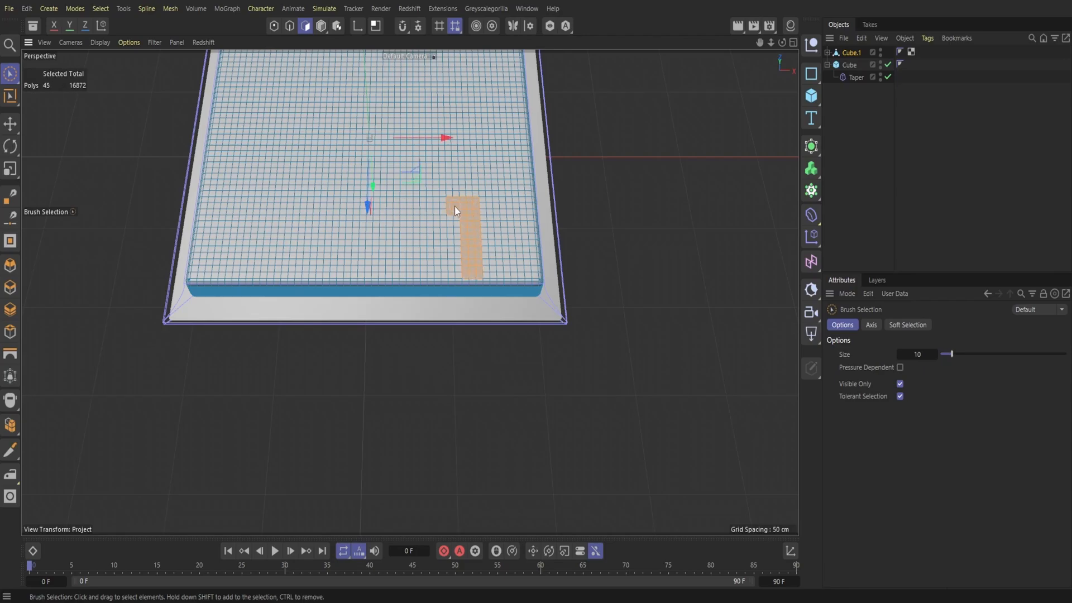
left_click_drag(381, 207, 362, 207)
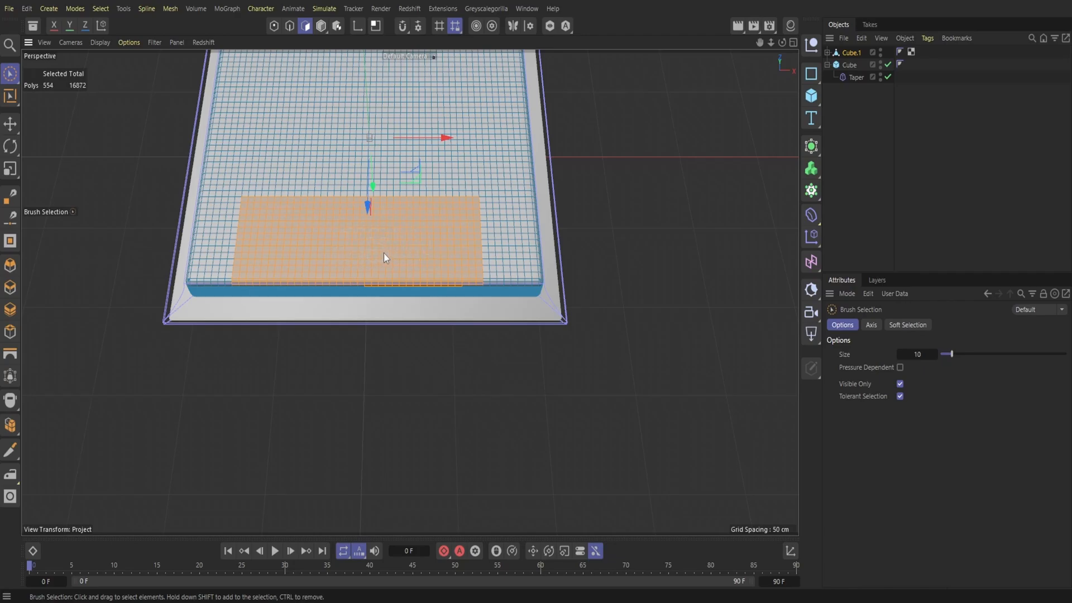
key("Delete")
Step: Brush-select the front-side polygons below the top opening, from its right end to near the middle, and delete them
left_click_drag(782, 42, 697, 17)
left_click_drag(410, 292, 463, 273, "alt")
mouse_move(782, 43)
left_mouse_down()
mouse_move(784, 82)
mouse_move(781, 24)
left_mouse_up()
mouse_move(474, 288)
left_mouse_down()
mouse_move(476, 297)
mouse_move(472, 287)
mouse_move(425, 292)
mouse_move(458, 291)
left_mouse_up()
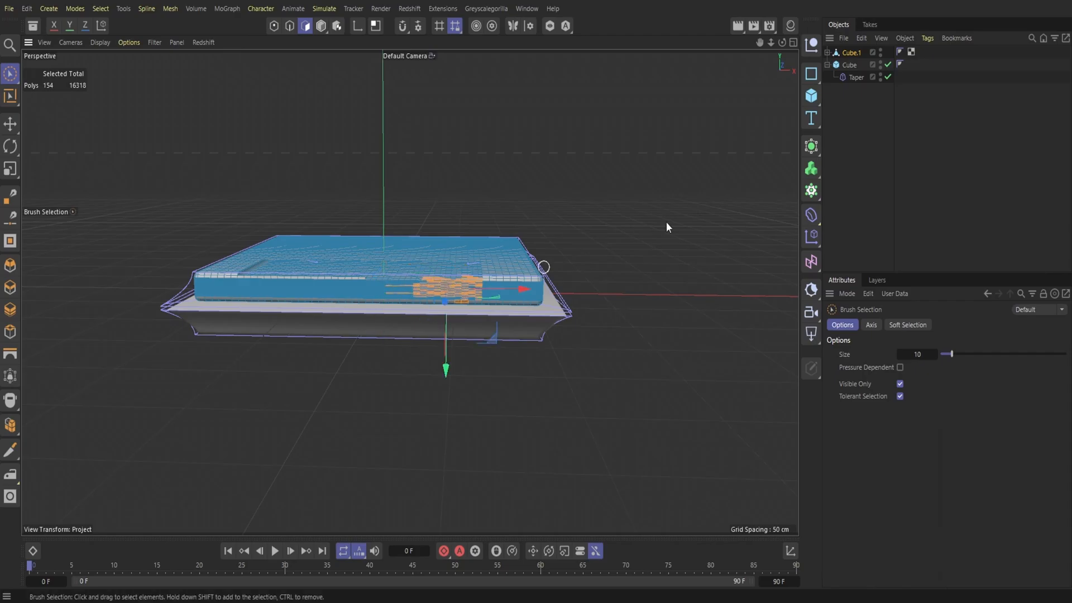
left_click_drag(771, 42, 826, 42)
left_click(592, 385)
left_click(742, 234)
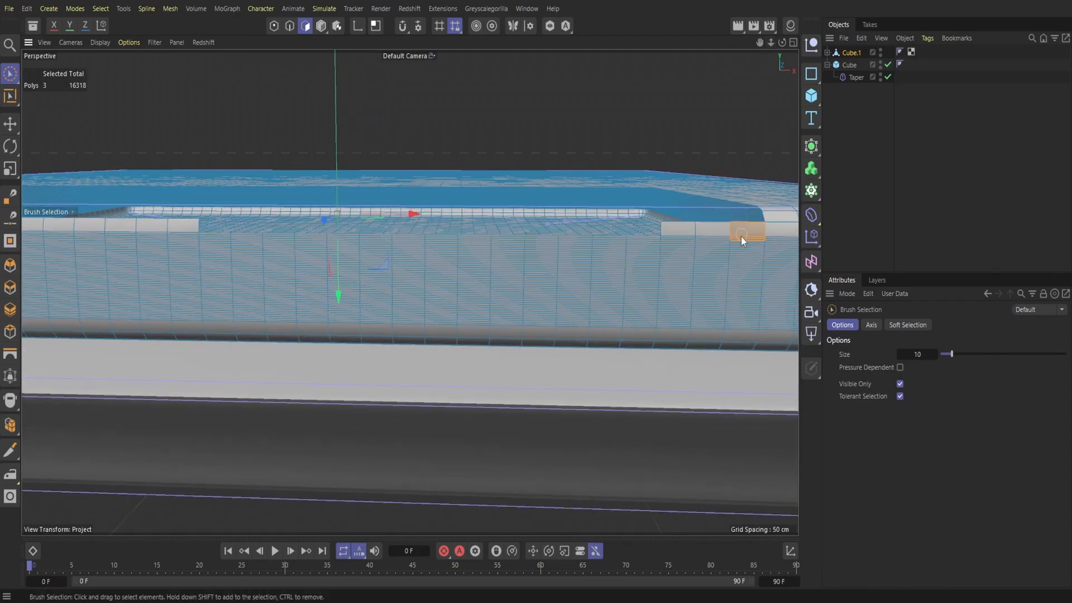
left_click_drag(723, 320, 718, 246)
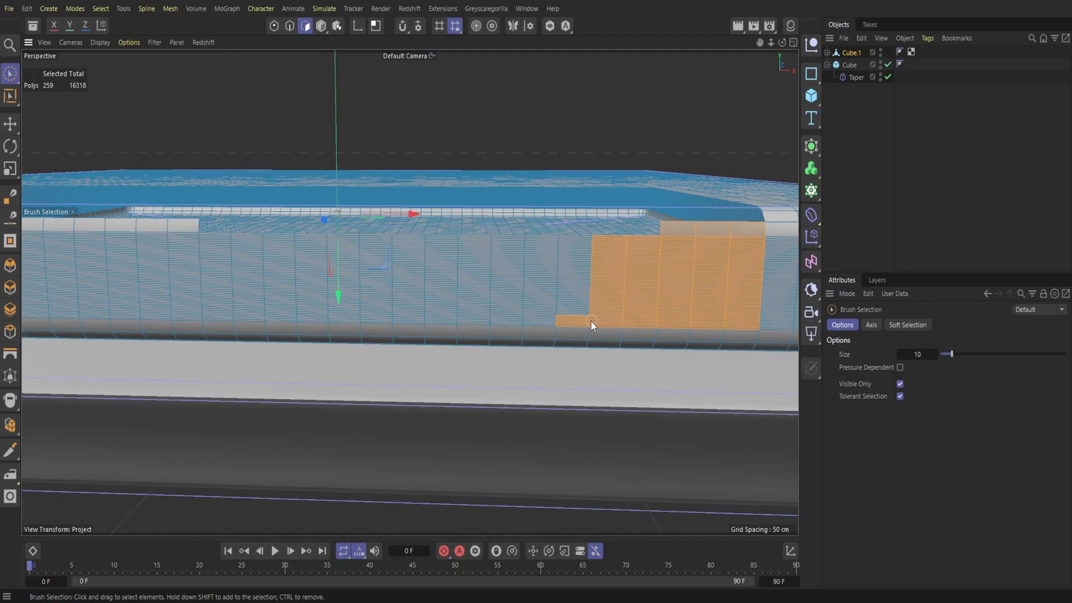
mouse_move(592, 260)
left_mouse_down()
mouse_move(595, 241)
mouse_move(561, 243)
left_mouse_up()
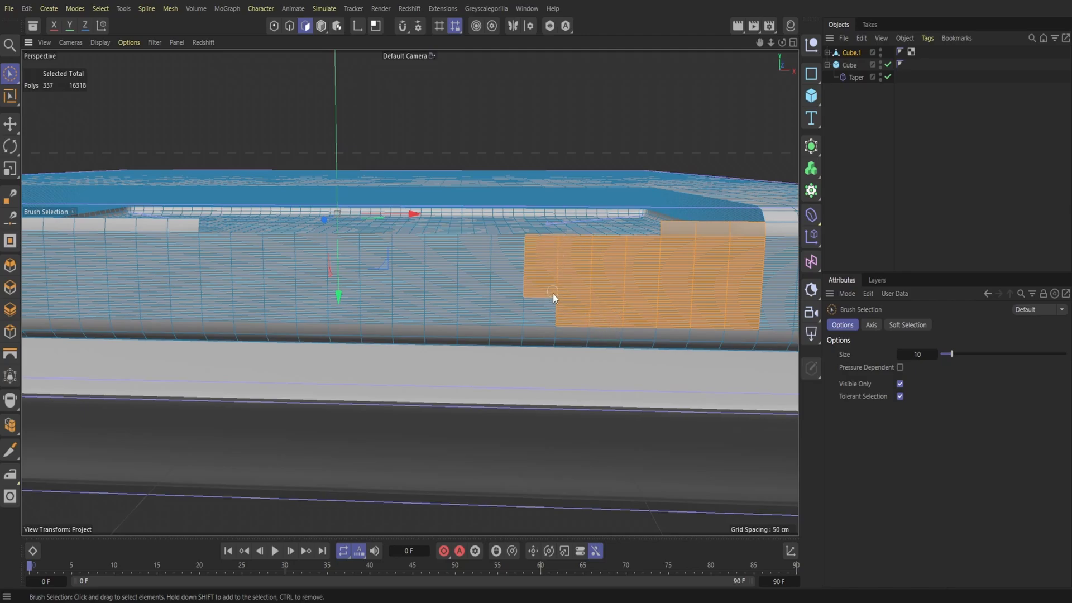
left_click_drag(524, 314, 529, 240)
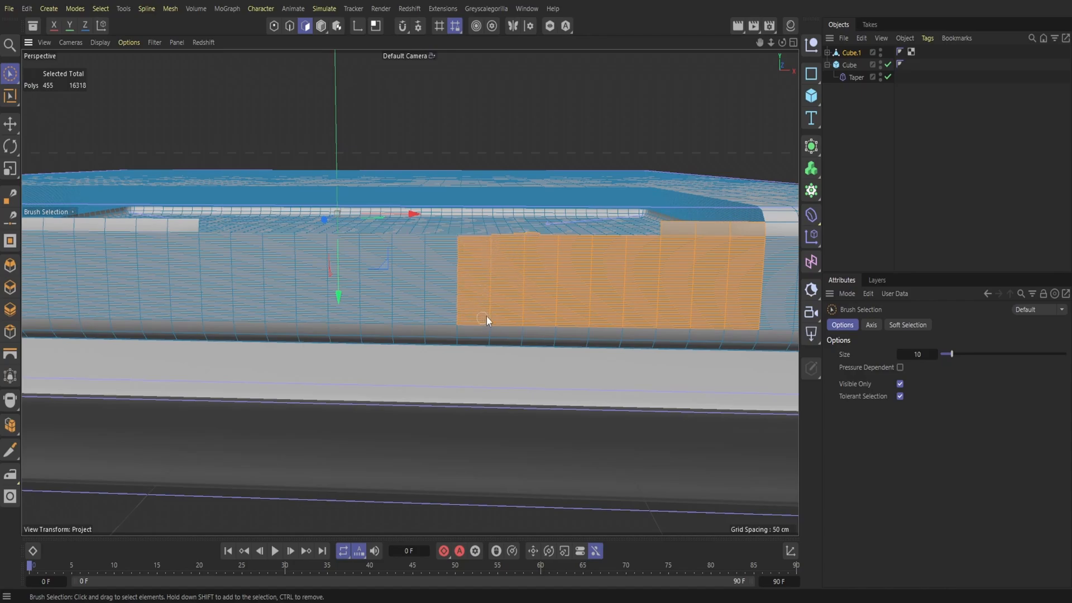
key("Delete")
Step: Delete the next two columns of front-side polygons toward the middle, along with the stray polygons left behind
left_click_drag(441, 256, 442, 246)
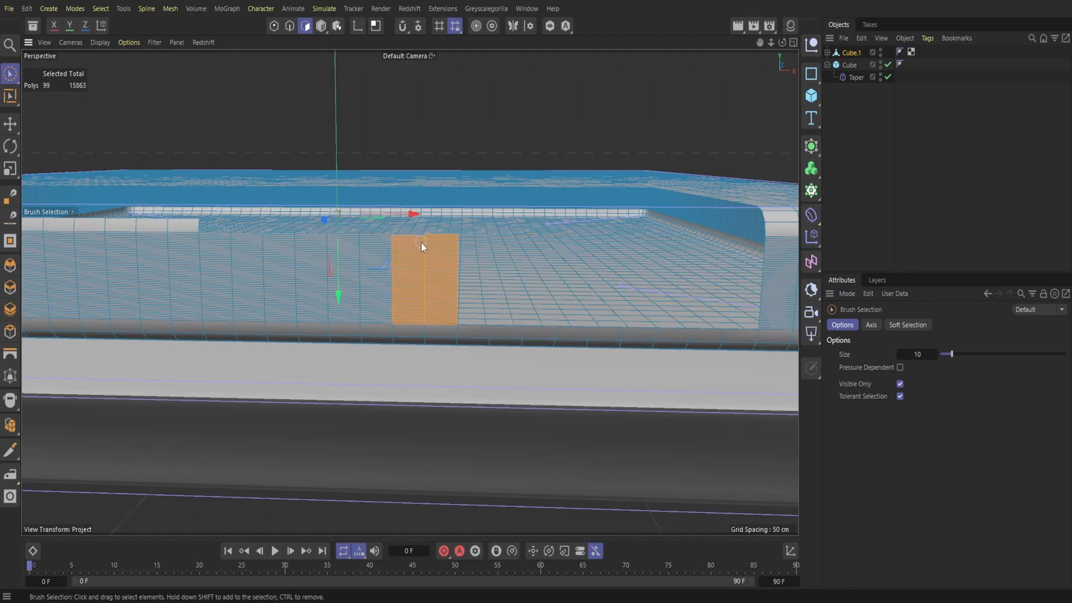
key("Delete")
left_click_drag(782, 42, 851, 45)
middle_click_drag(720, 89, 536, 150, "alt")
right_click_drag(536, 150, 598, 146, "alt")
left_click(403, 129)
key("Delete")
Step: Brush-select the next five columns of front-side polygons beside the gap and delete them
left_click_drag(771, 43, 944, 10)
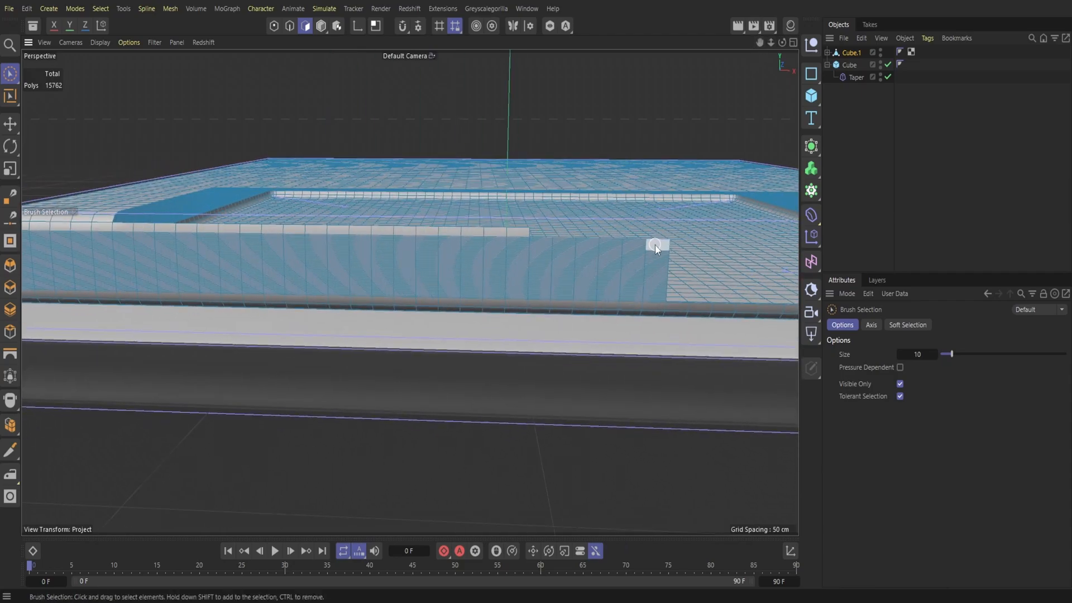
left_click_drag(654, 245, 652, 293)
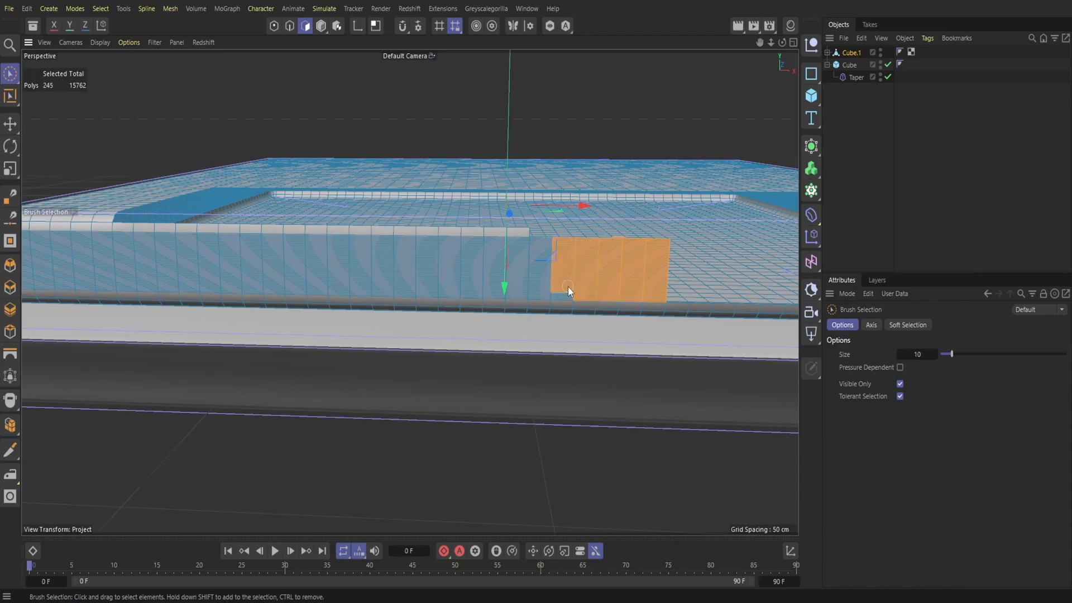
key("Delete")
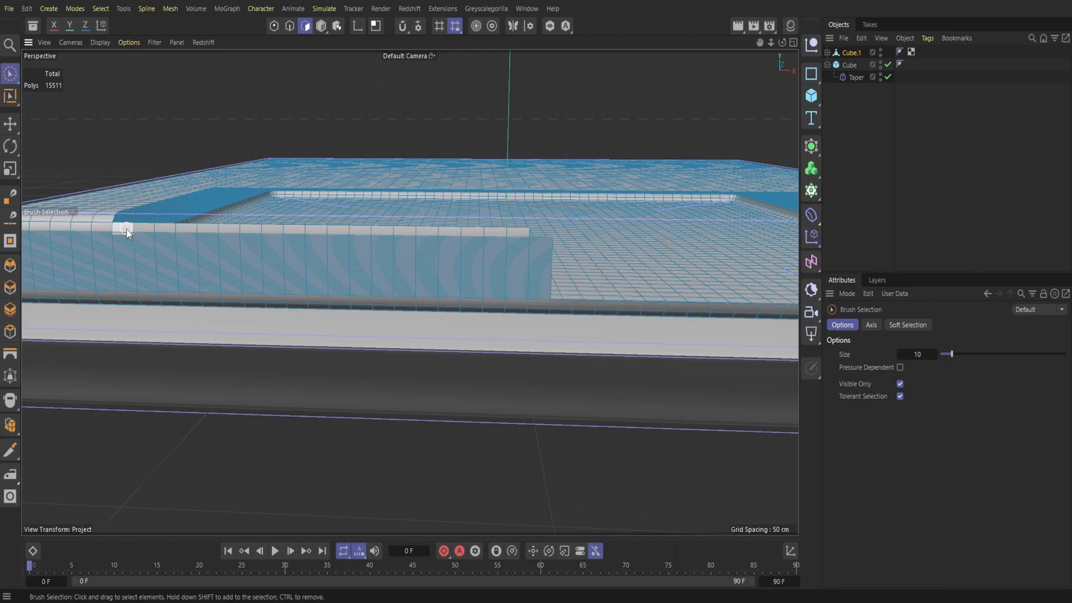
Step: Delete the first four columns of front-side polygons at the left end of the opening
mouse_move(127, 233)
left_mouse_down()
mouse_move(126, 284)
mouse_move(140, 293)
left_mouse_up()
key("ctrl+z")
left_click_drag(134, 231, 139, 290)
key("Delete")
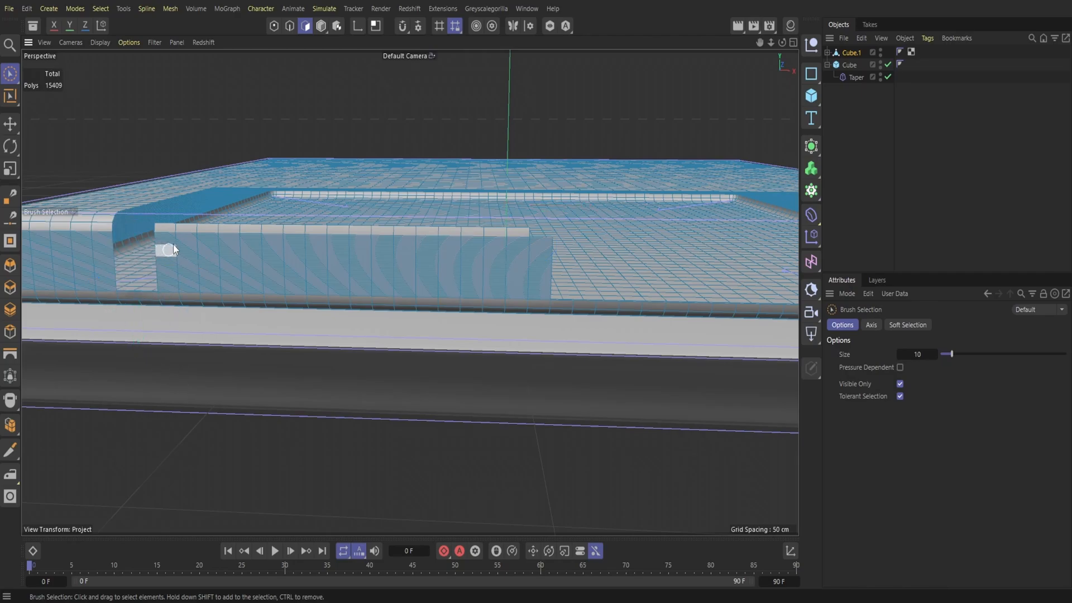
left_click_drag(169, 231, 179, 290)
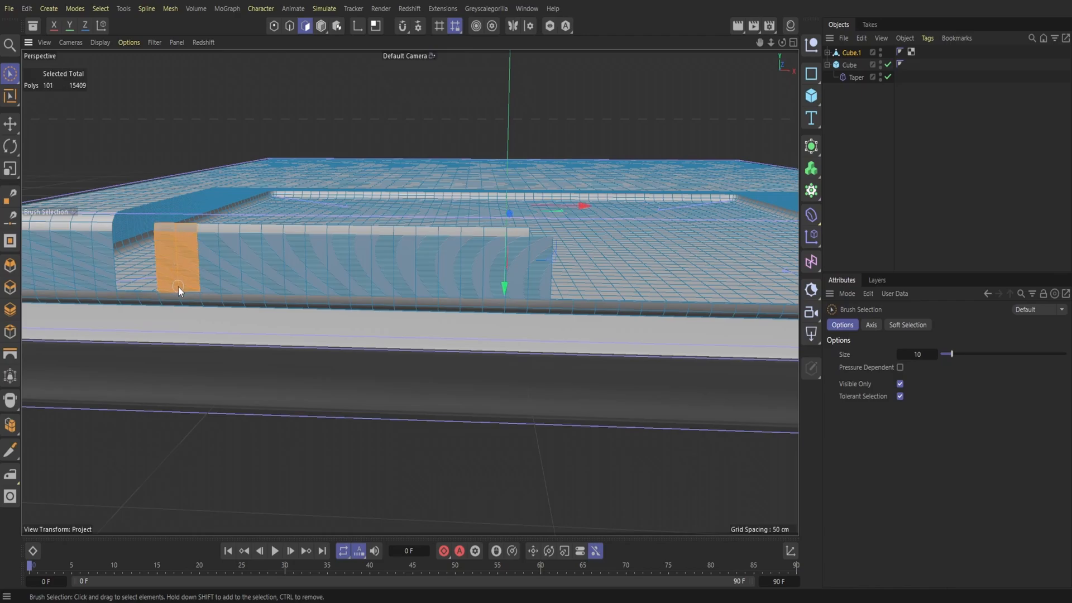
key("ctrl+z")
left_click_drag(175, 239, 177, 289)
left_click_drag(184, 291, 172, 233)
key("Delete")
Step: Delete the next two columns of front-side polygons, continuing from the opening's left end toward the middle
left_click_drag(219, 238, 226, 288)
mouse_move(759, 45)
left_mouse_down()
mouse_move(857, 77)
mouse_move(854, 44)
left_mouse_up()
left_click_drag(252, 238, 257, 271)
left_click_drag(256, 330, 257, 339)
key("Delete")
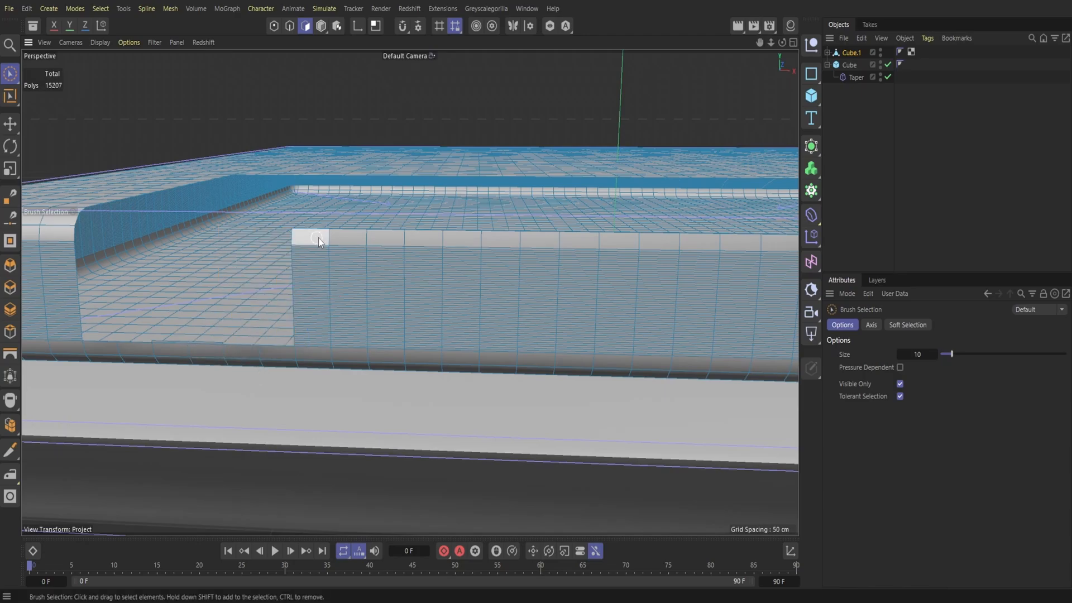
Step: Brush-select and delete the next six columns of front-side polygons, working two columns at a time toward the middle of the opening
left_click_drag(332, 246, 334, 259)
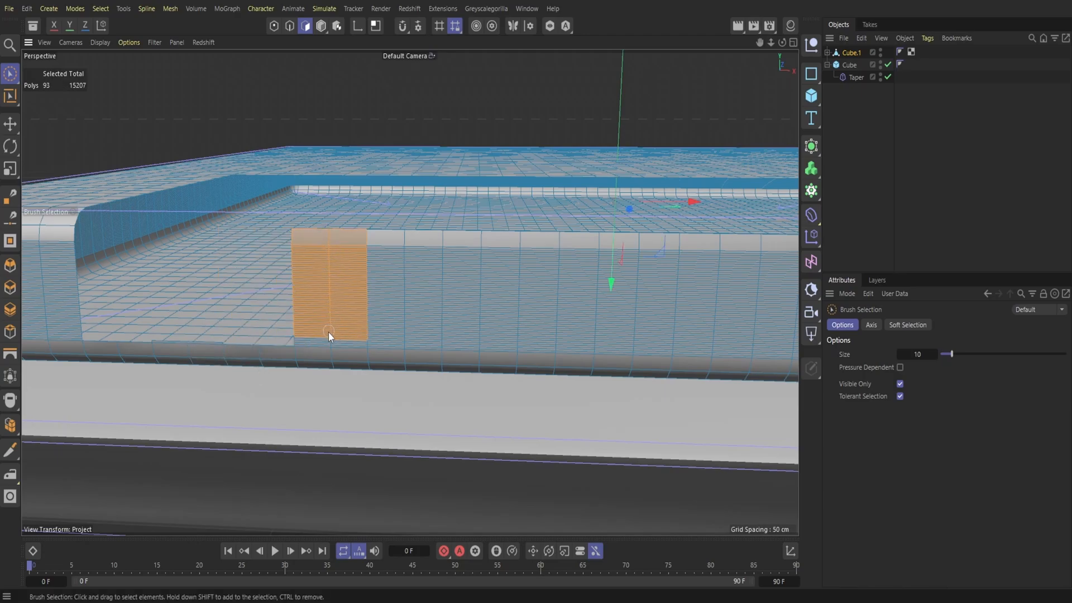
left_click_drag(330, 339, 360, 345)
key("Delete")
left_click_drag(771, 42, 630, 41)
left_click_drag(279, 267, 279, 333)
key("Delete")
left_click_drag(335, 267, 332, 307)
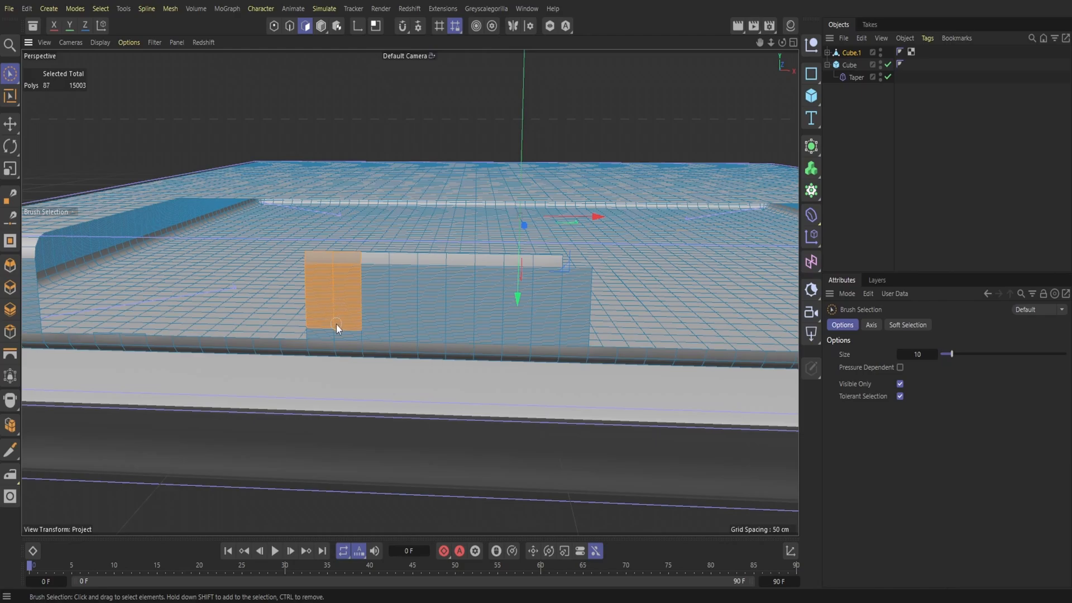
key("Delete")
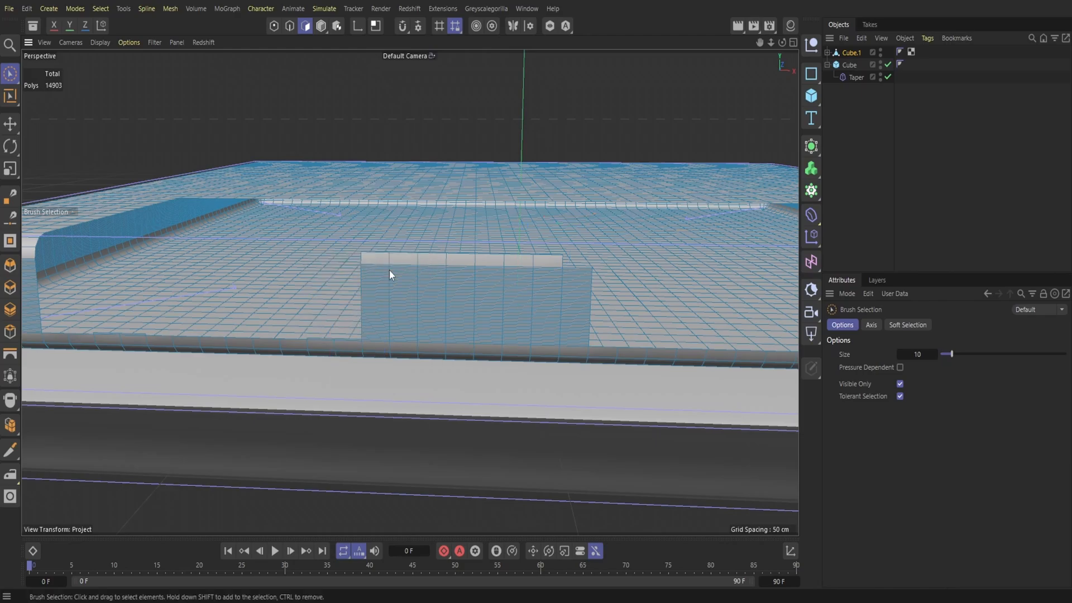
Step: Delete the last eight columns of front-side polygons, two at a time, to clear the front of the opening
left_click_drag(389, 269, 387, 314)
key("Delete")
left_click_drag(448, 273, 444, 295)
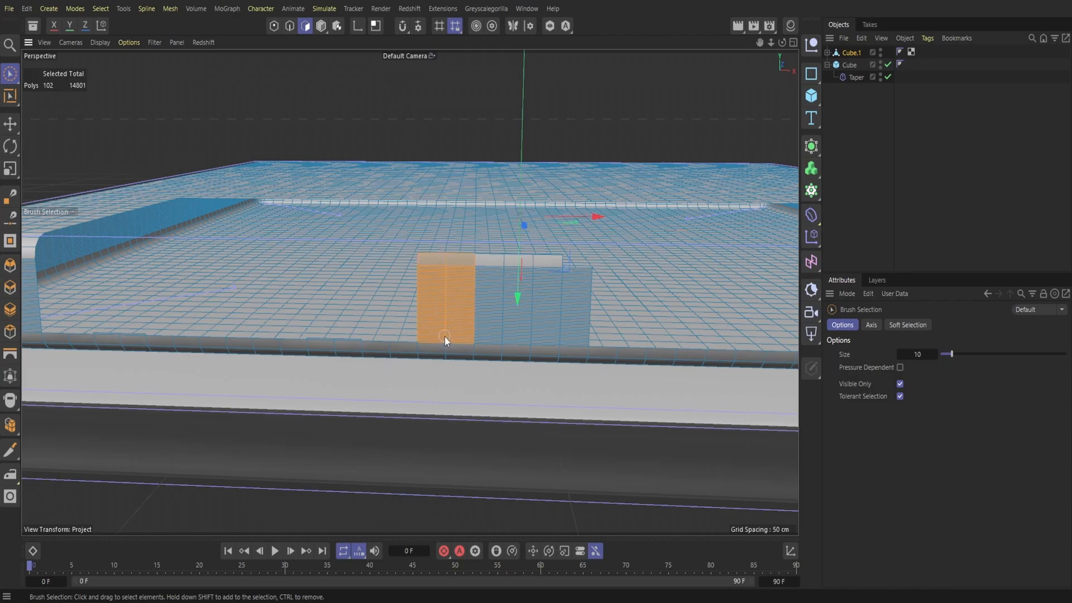
key("Delete")
left_click_drag(504, 272, 504, 271)
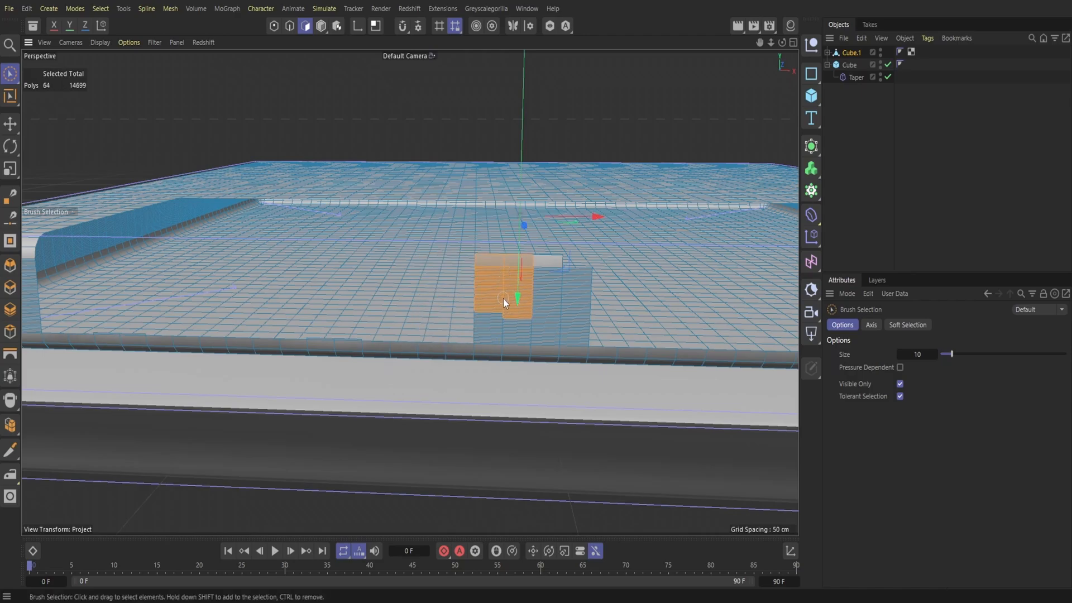
key("Delete")
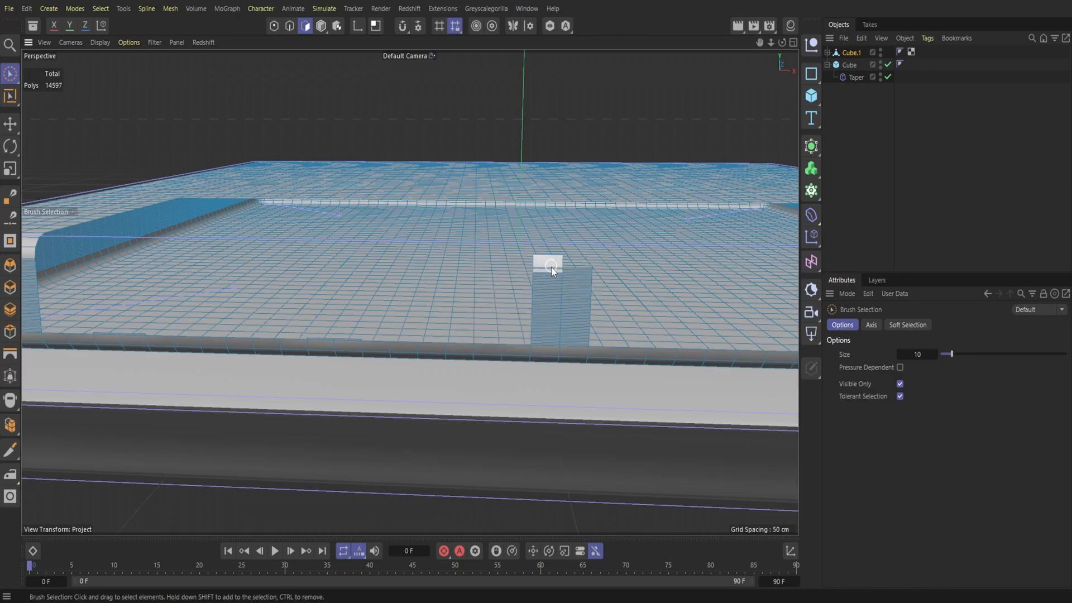
left_click_drag(550, 267, 554, 330)
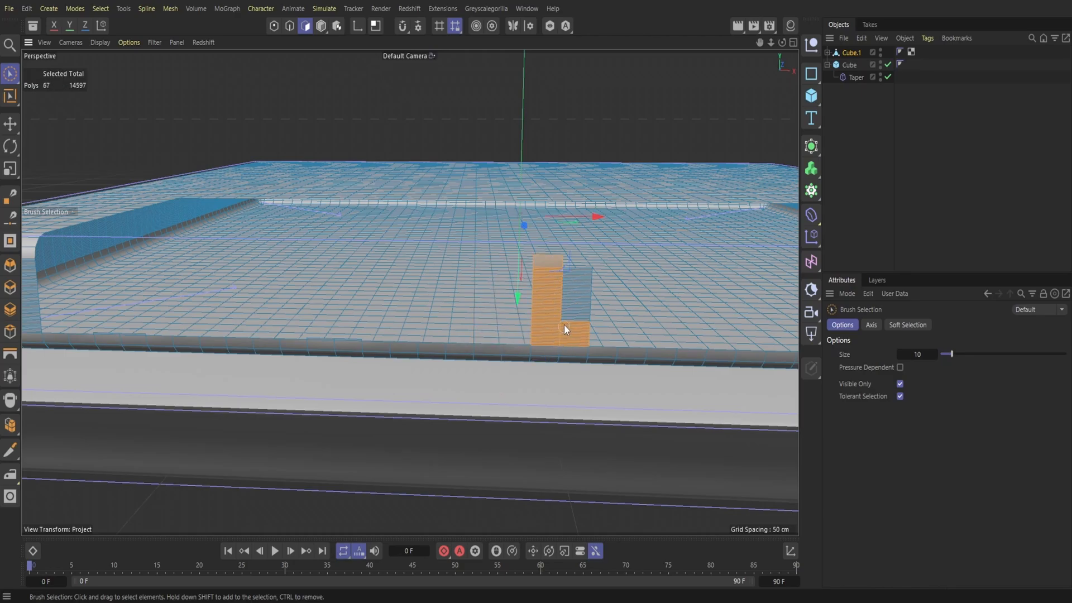
key("Delete")
Step: Switch to model mode, inspect both parts and hide the original tapered Cube in the viewport
mouse_move(771, 41)
left_mouse_down()
mouse_move(781, 48)
mouse_move(687, 28)
mouse_move(769, 40)
left_mouse_up()
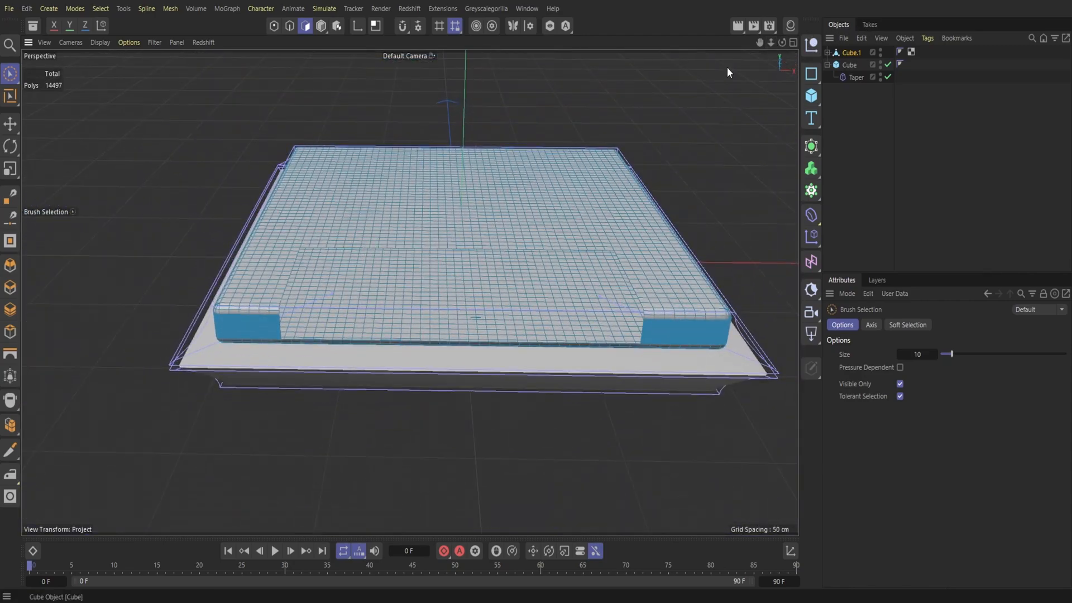
left_click(321, 26)
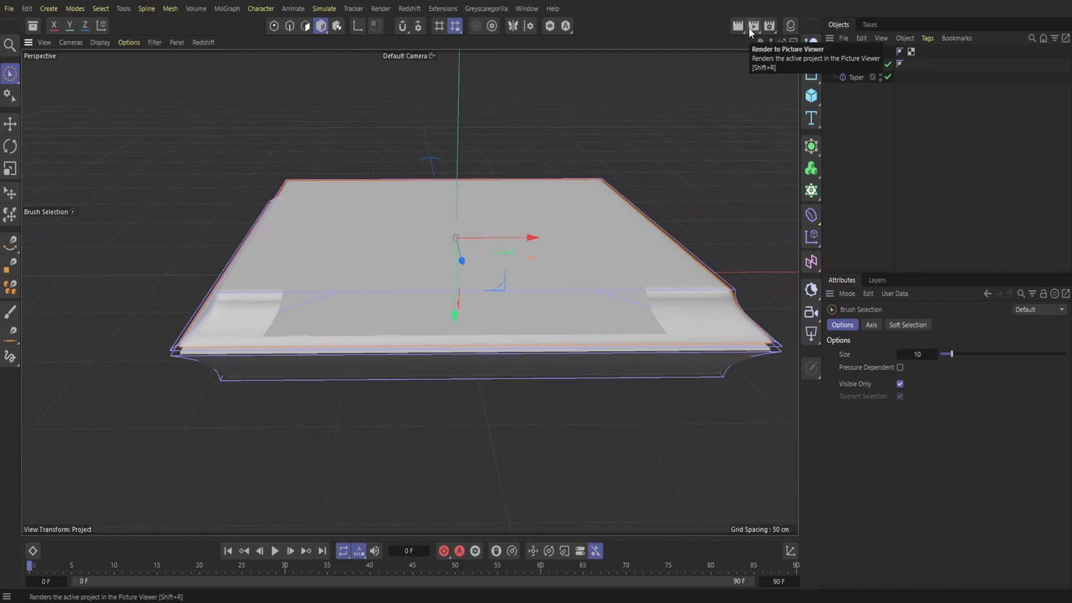
left_click_drag(782, 42, 761, 43)
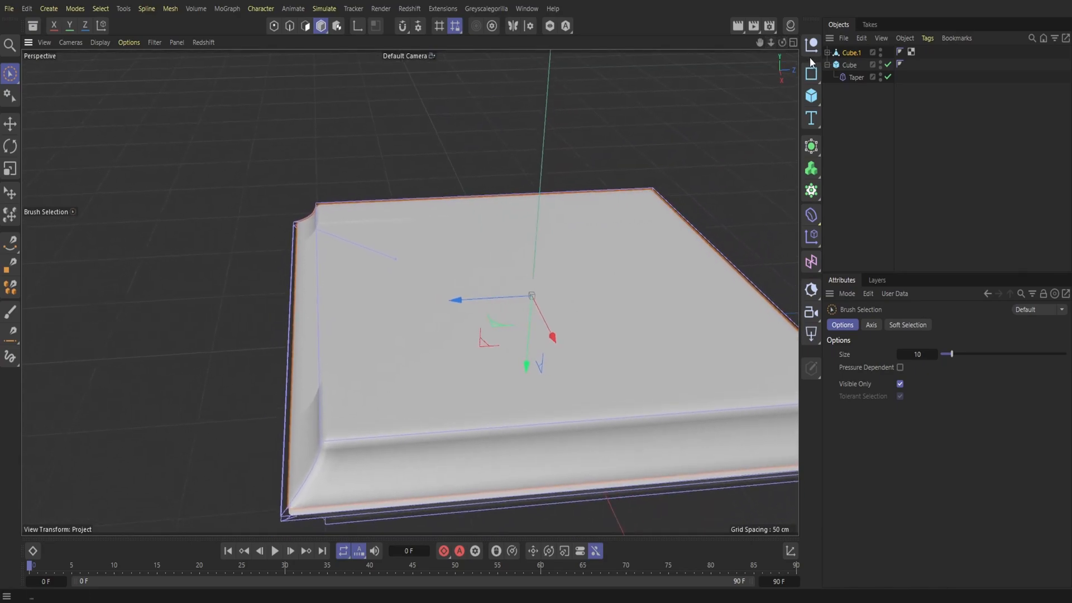
left_click(880, 62)
left_click_drag(780, 42, 681, 48)
Step: Search the asset library for "redshift" and load the Carpaint Metallic 001 BordeauxRed 25cm material
left_click(409, 8)
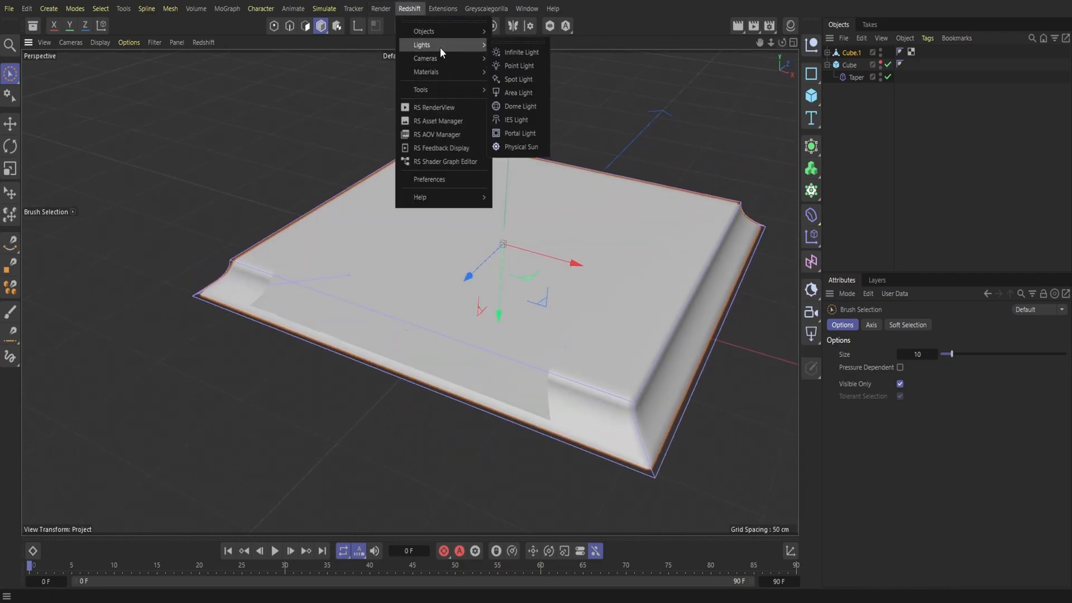
left_click(33, 25)
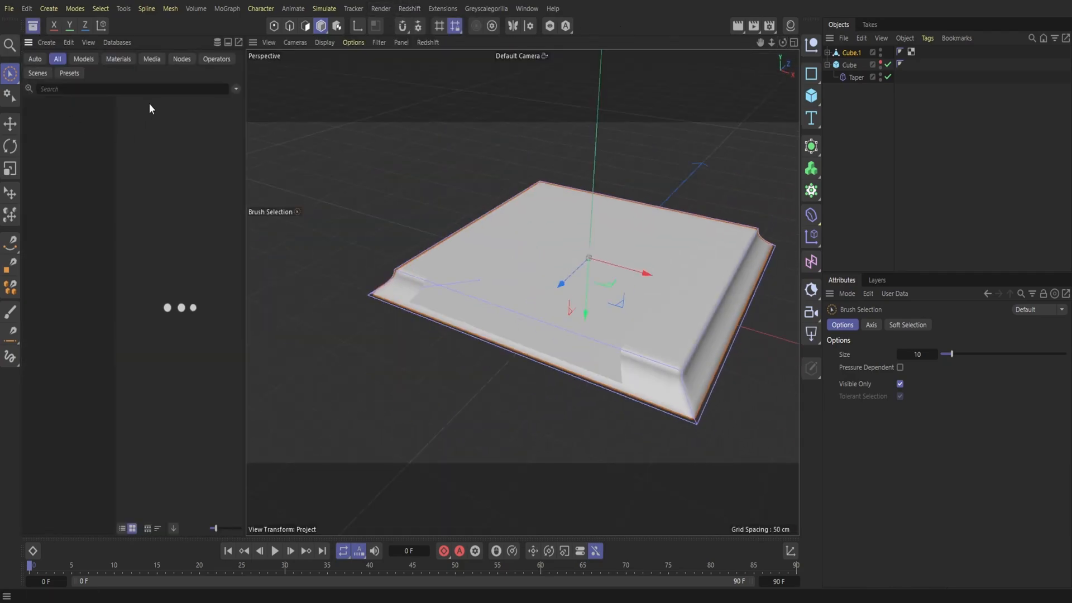
left_click(154, 88)
type("redshift")
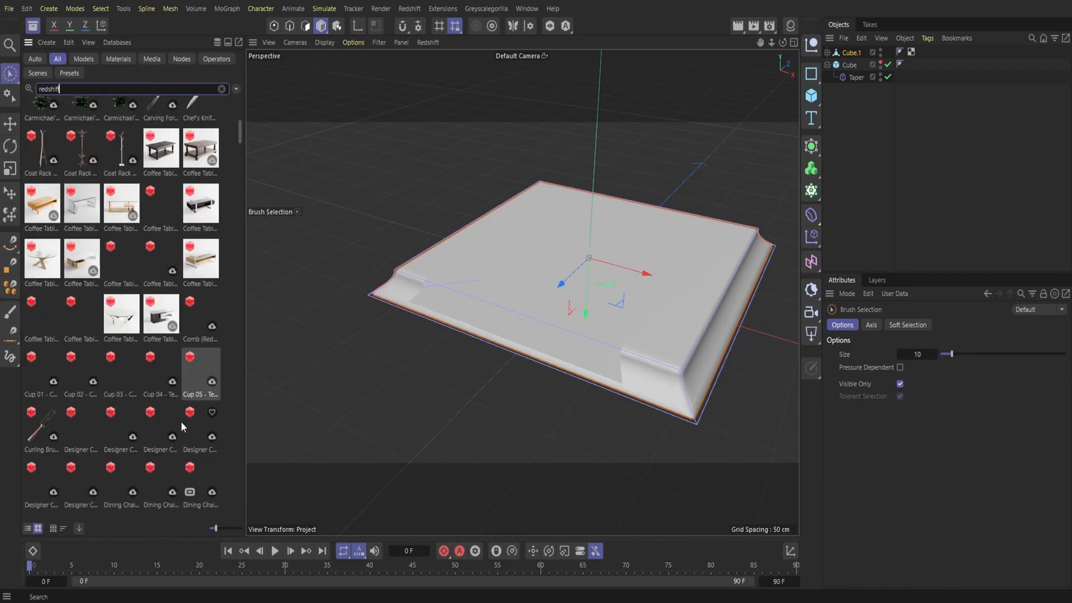
scroll(168, 419, "down", 10)
scroll(160, 428, "down", 3)
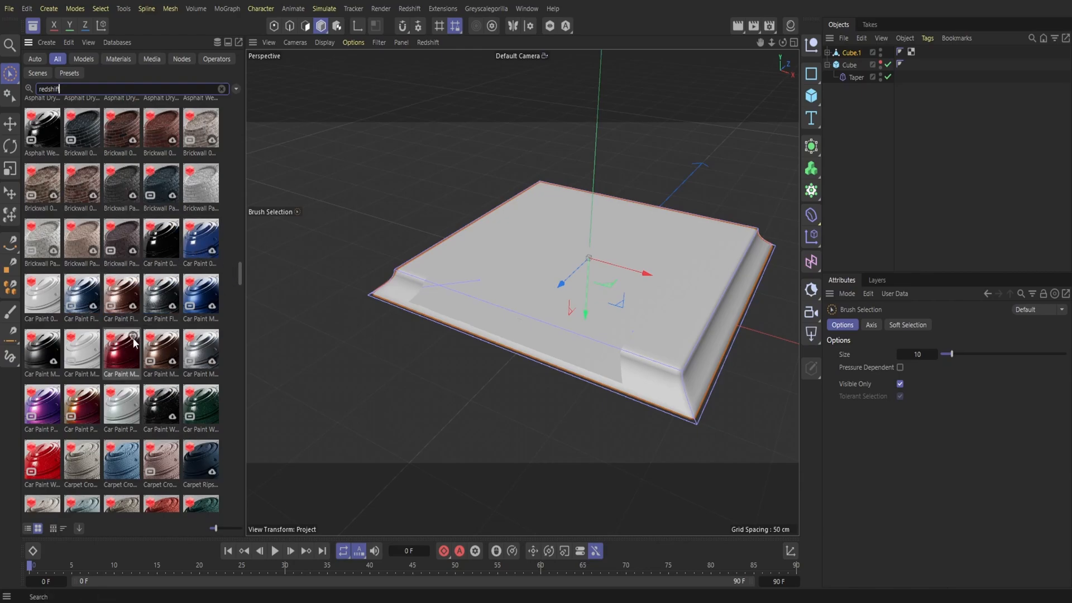
double_click(119, 356)
Step: Apply the bordeaux-red car paint material to Cube.1 and close the material manager and asset library
left_click(786, 28)
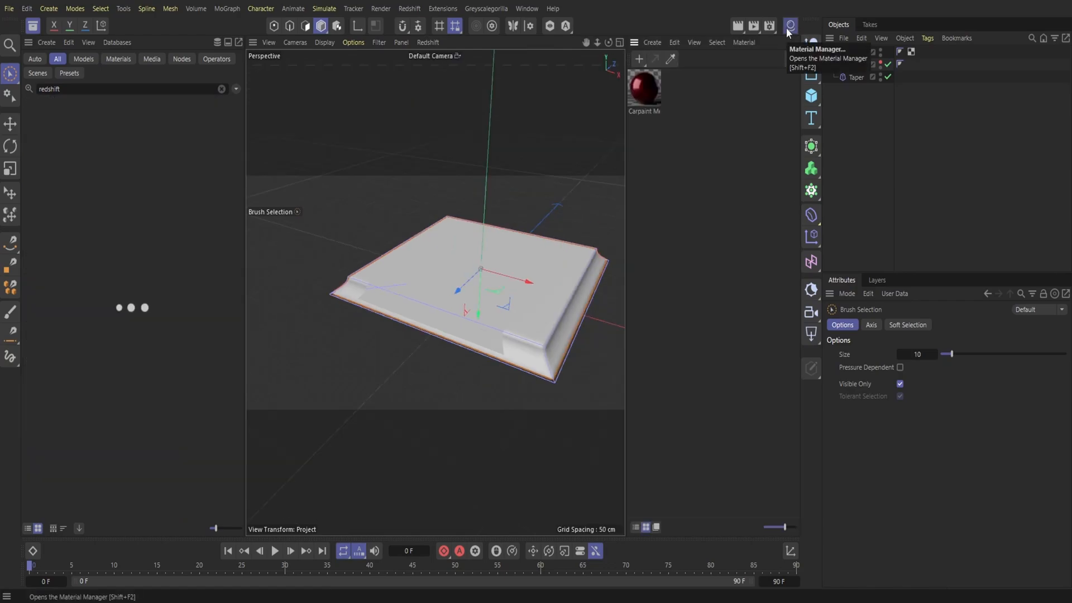
left_click(787, 29)
left_click(789, 28)
left_click_drag(645, 91, 459, 246)
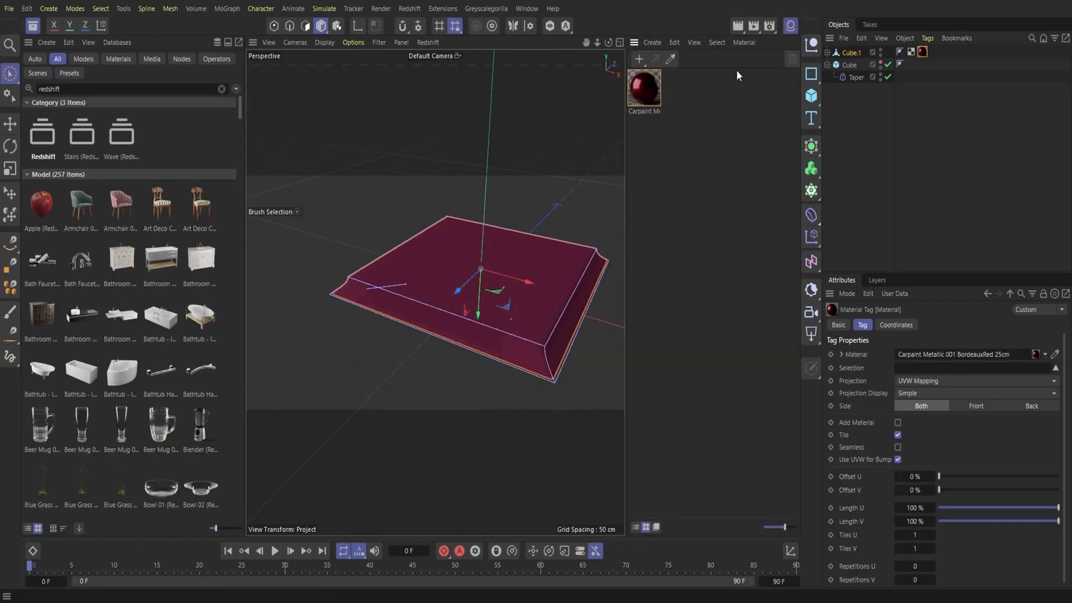
left_click(789, 26)
left_click(33, 27)
Step: Try the Gouraud, Quick and Constant viewport shading modes, finishing on Constant Shading (Lines)
mouse_move(772, 42)
left_mouse_down()
mouse_move(838, 42)
mouse_move(781, 43)
left_mouse_up()
left_click(134, 92)
left_click(100, 42)
left_click(112, 94)
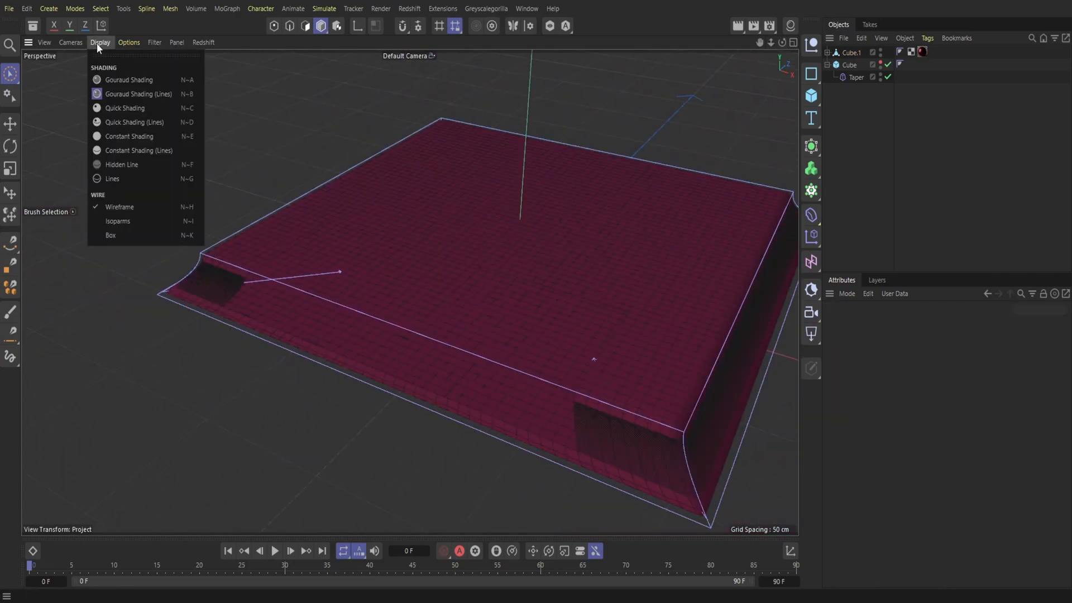
left_click(100, 41)
left_click(119, 106)
left_click(100, 42)
left_click(120, 122)
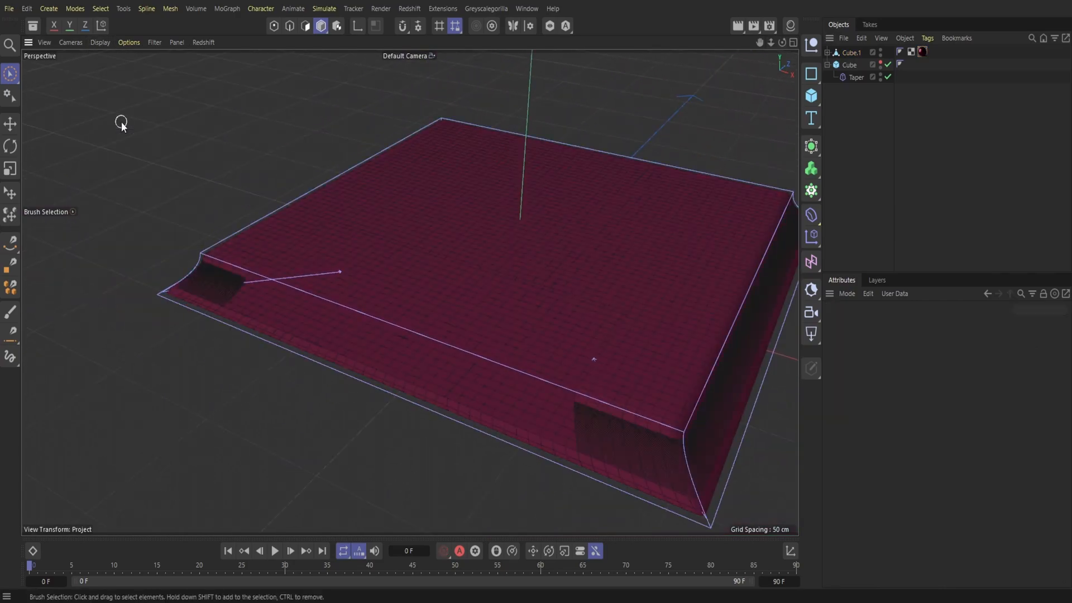
left_click(101, 41)
left_click(135, 135)
left_click(100, 42)
left_click(142, 147)
Step: In polygon mode, select the single stray polygon left floating inside the opening of Cube.1 and delete it
left_click_drag(783, 43, 760, 48)
left_click_drag(409, 292, 409, 292, "alt")
left_click_drag(771, 43, 757, 52)
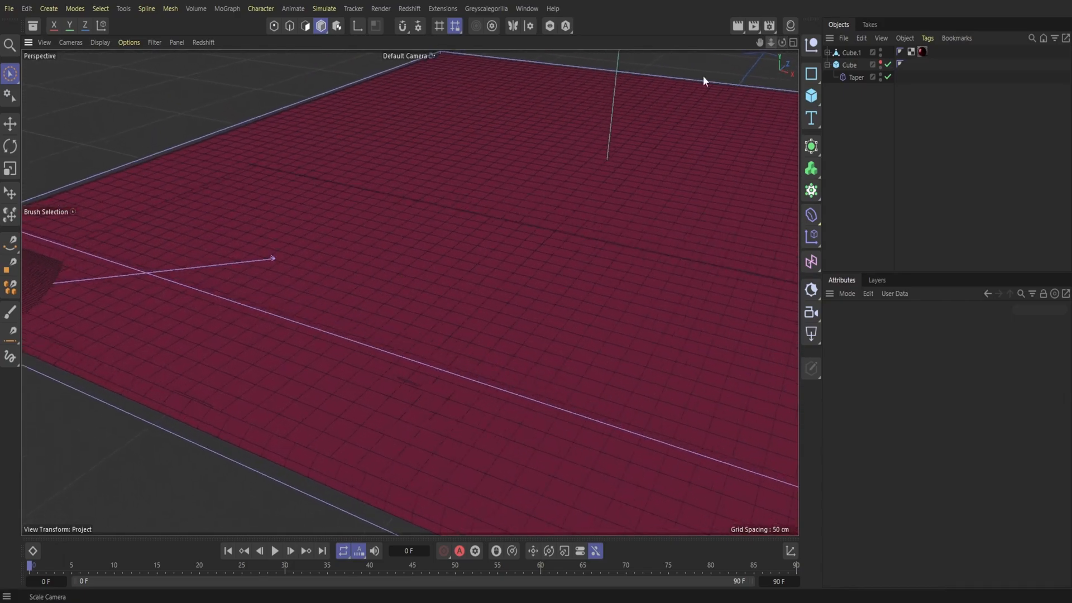
left_click_drag(409, 292, 410, 292, "alt")
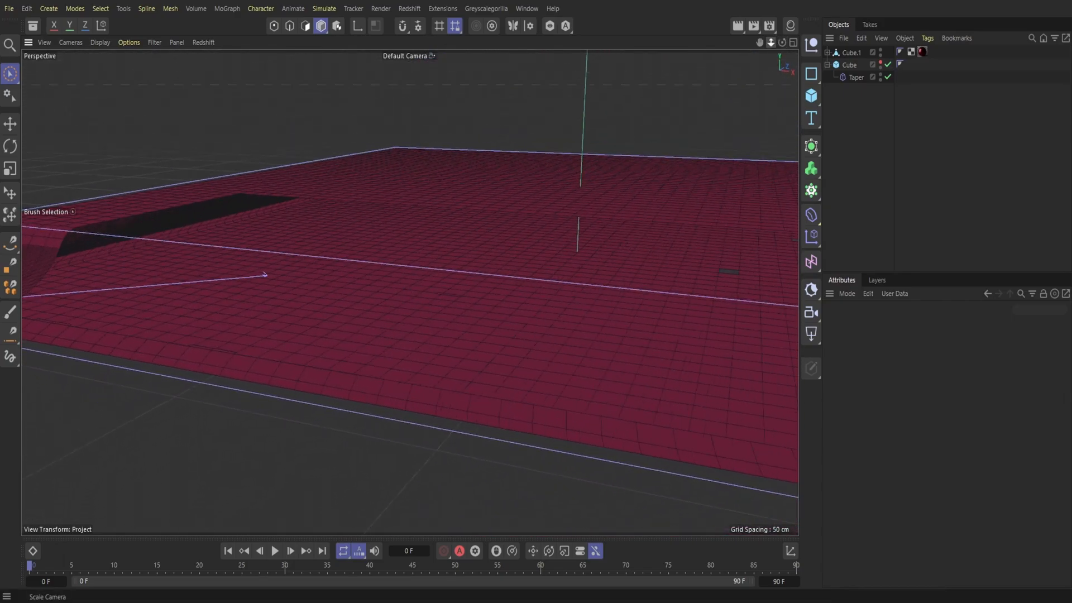
right_click_drag(409, 292, 410, 292, "alt")
left_click_drag(409, 292, 409, 292, "alt")
left_click(306, 27)
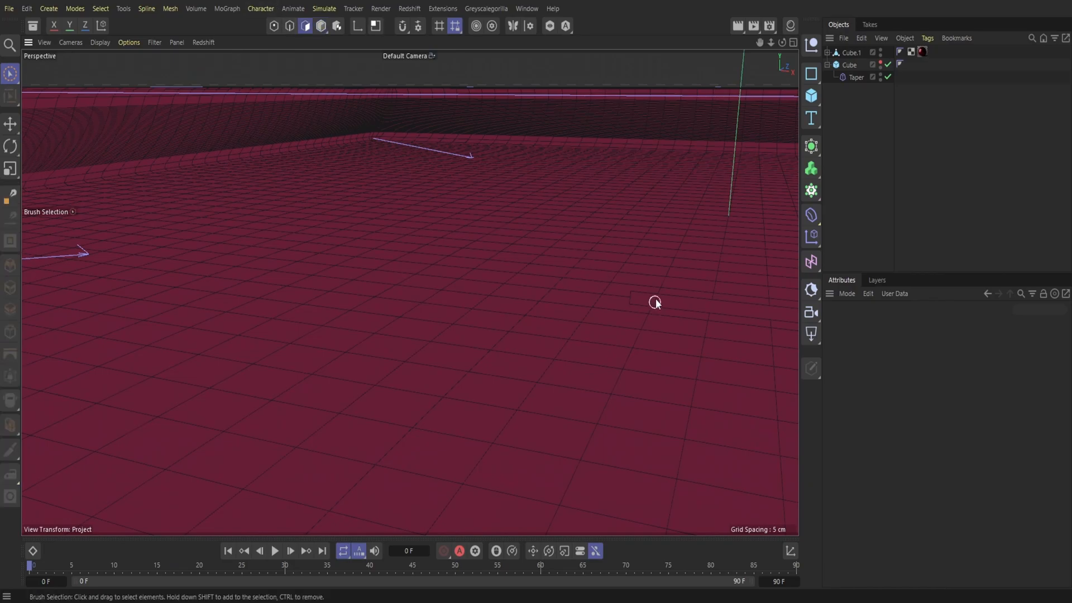
left_click(850, 52)
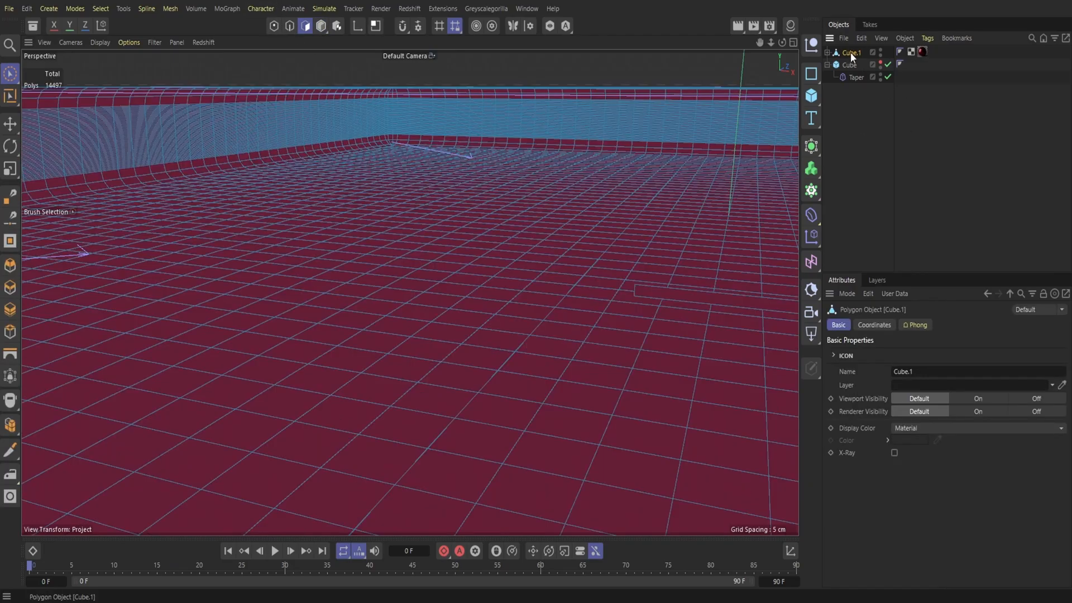
left_click_drag(761, 43, 785, 48)
left_click(493, 281)
key("Delete")
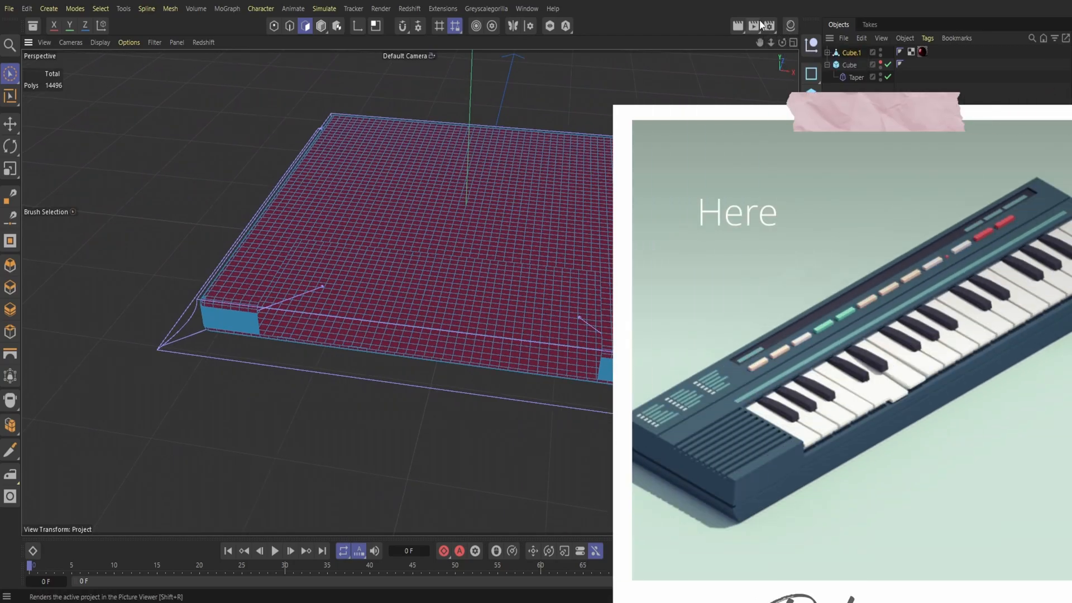
Step: Brush-select a one-polygon-wide strip across the top behind the opening and bevel it inward with 0 cm offset and -1.1929 cm extrusion
left_click_drag(782, 42, 766, 44)
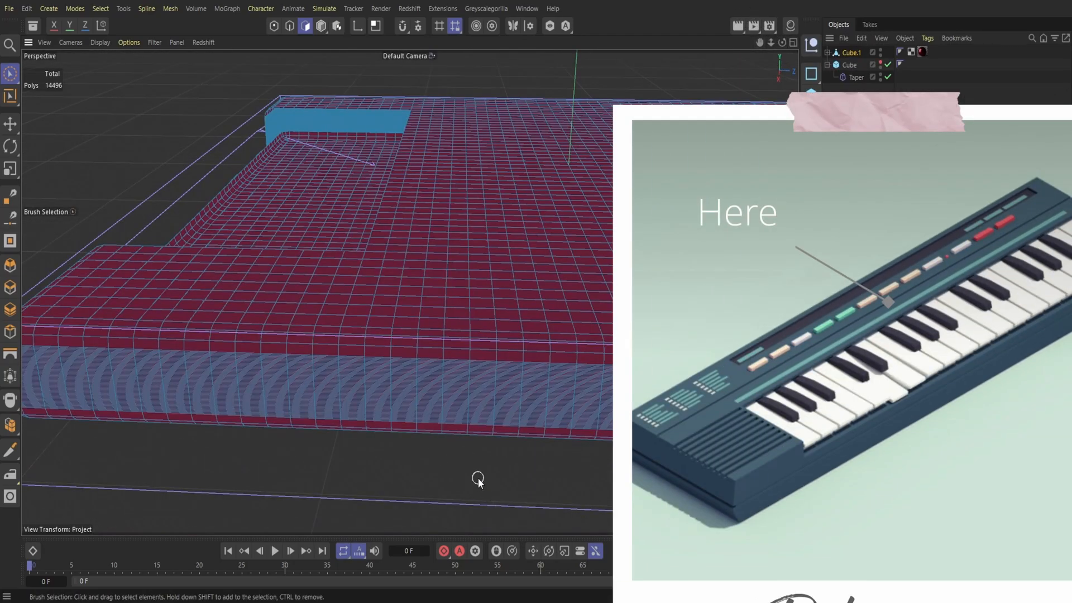
scroll(406, 376, "up", 3)
left_click_drag(423, 479, 436, 285)
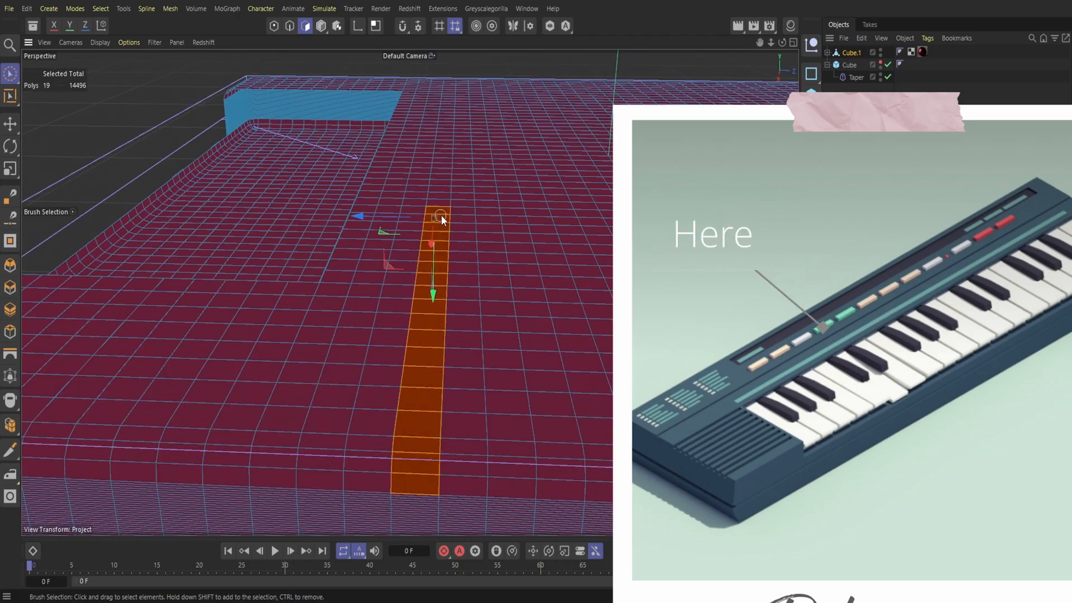
left_click_drag(448, 119, 450, 80)
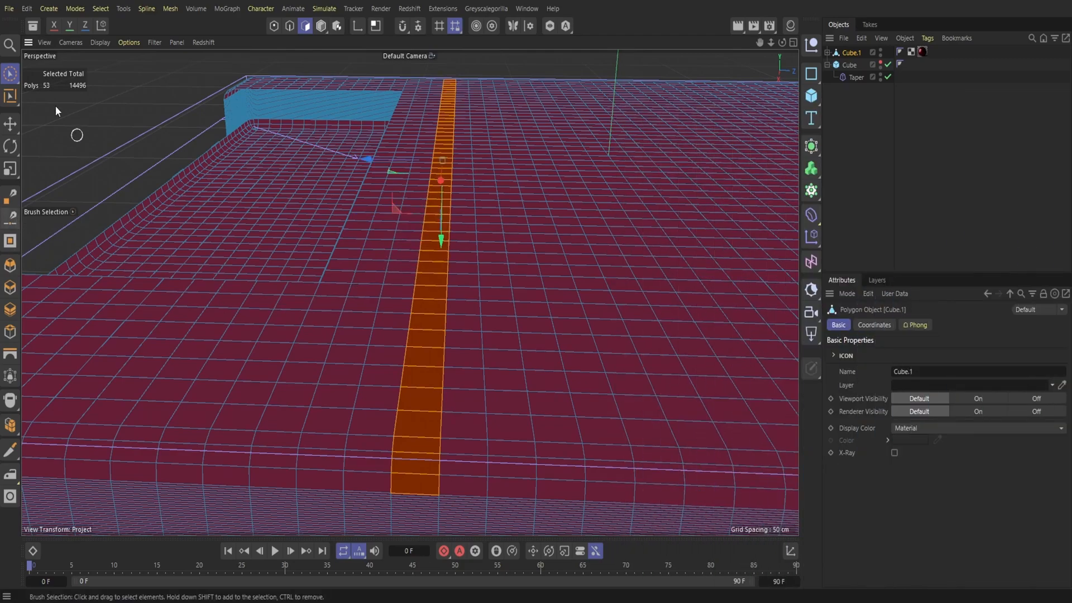
left_click(10, 265)
left_click_drag(409, 292, 429, 282, "alt")
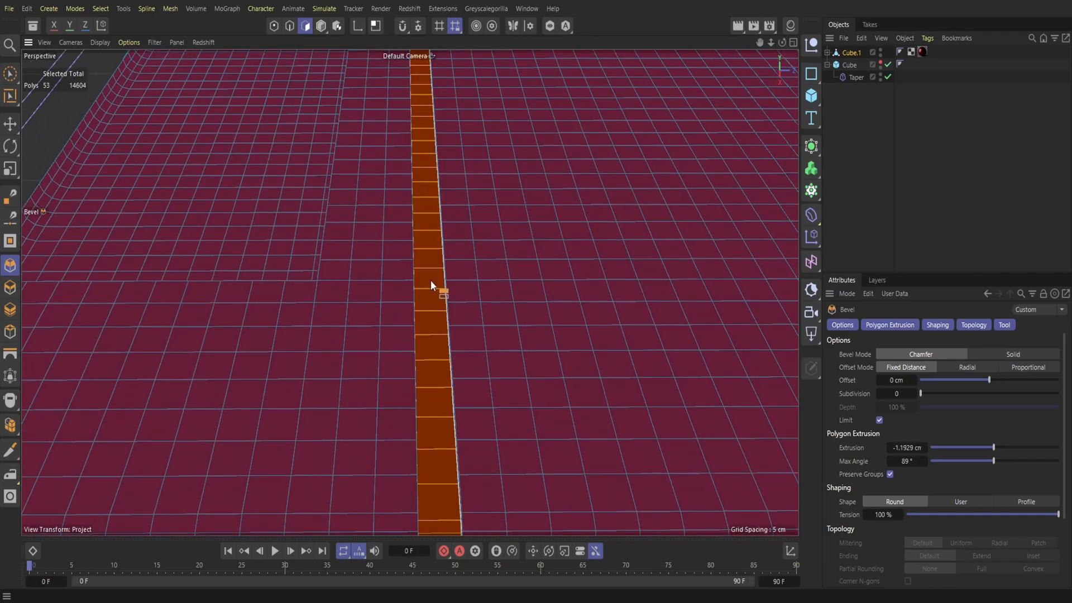
left_click_drag(781, 43, 409, 292)
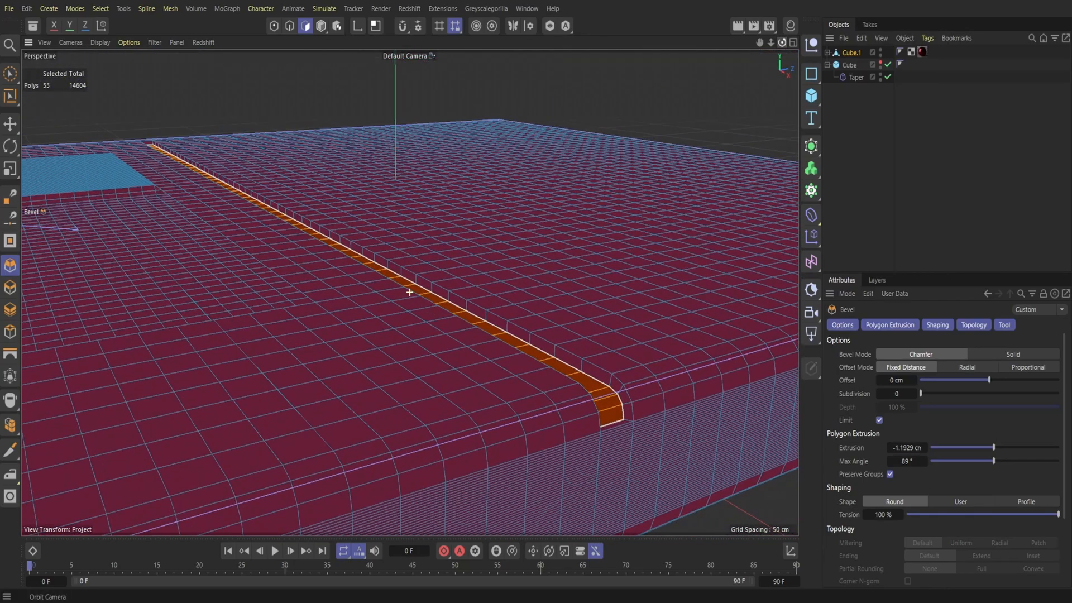
Step: Brush-select the three rounded-edge polygons at the groove's closed end and bevel them inward with an extrusion of -0.863 cm
mouse_move(775, 42)
left_mouse_down()
mouse_move(411, 292)
mouse_move(782, 46)
mouse_move(411, 292)
left_mouse_up()
left_click(10, 73)
left_click(33, 94)
left_click(302, 434)
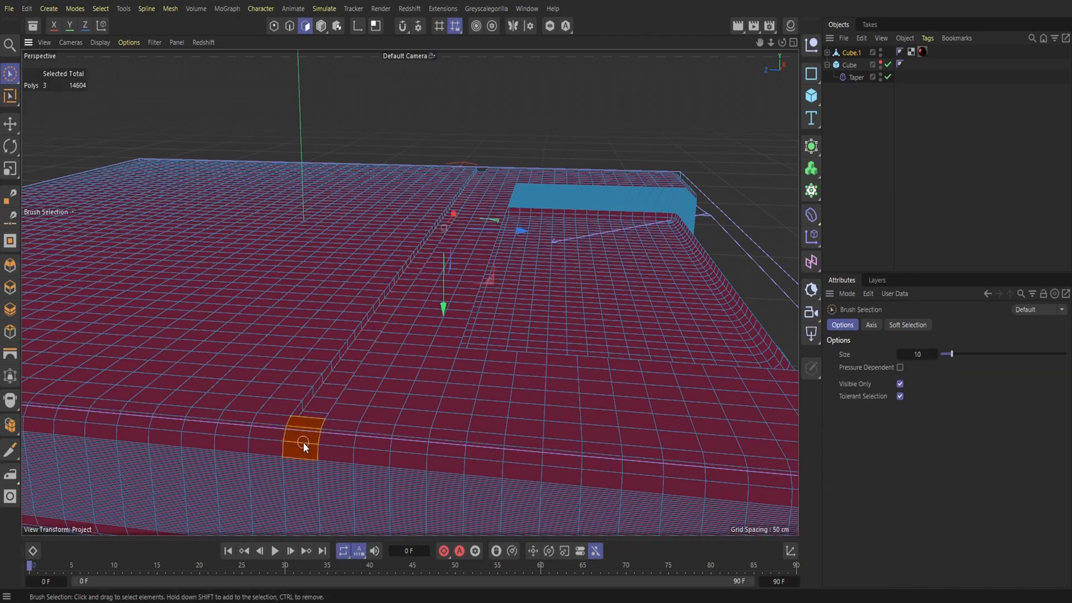
left_click(10, 265)
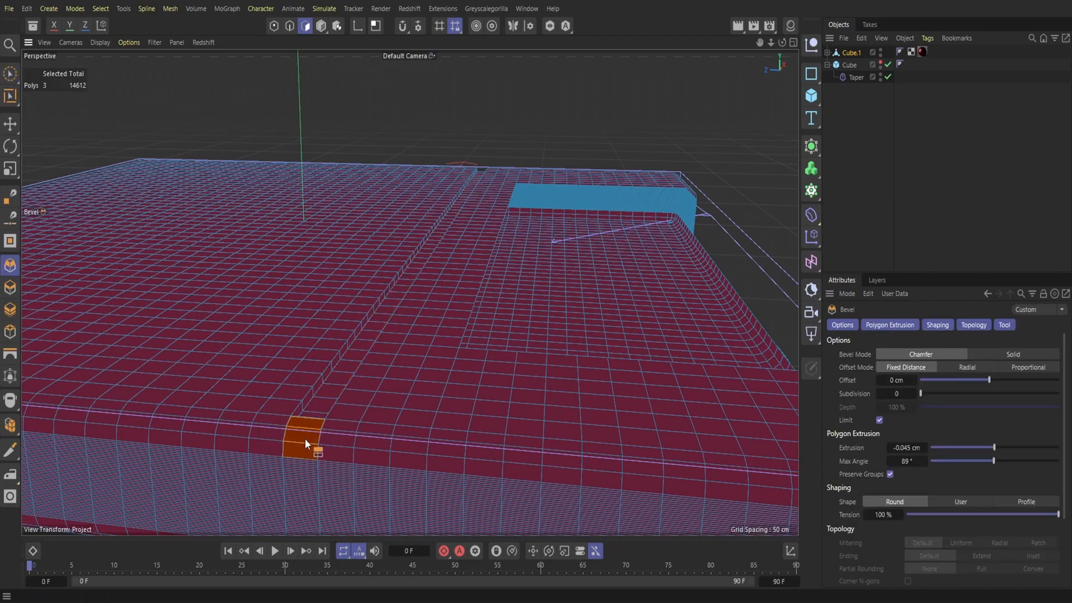
Step: Brush-select all top-surface polygons of Cube.1 on the half opposite the key opening, up to the centre line, and delete them
left_click_drag(782, 43, 601, 260)
mouse_move(782, 43)
left_mouse_down()
mouse_move(410, 292)
mouse_move(787, 41)
left_mouse_up()
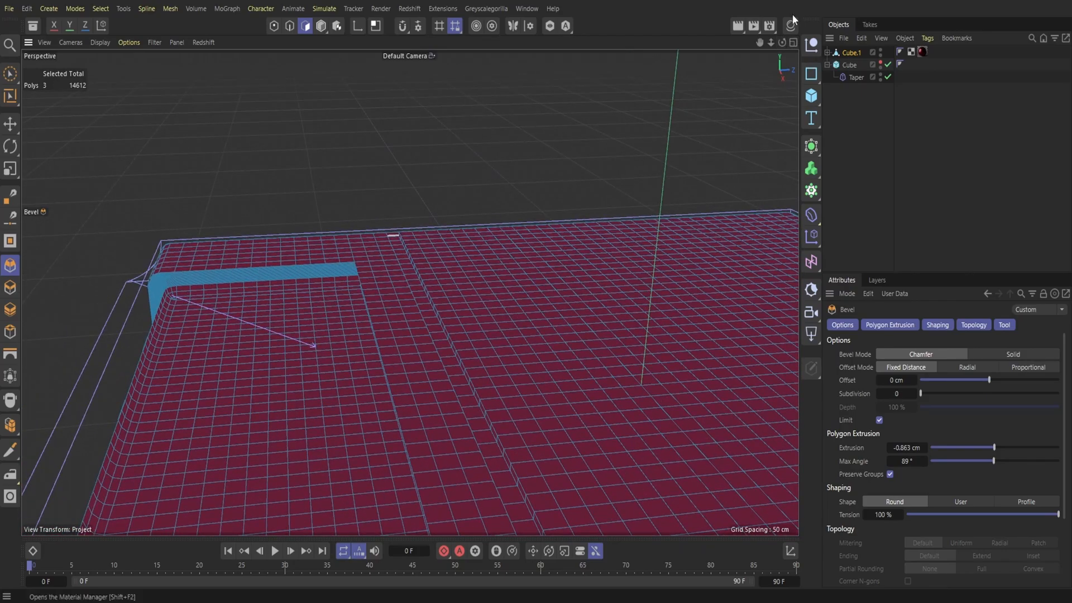
left_click_drag(771, 43, 409, 292)
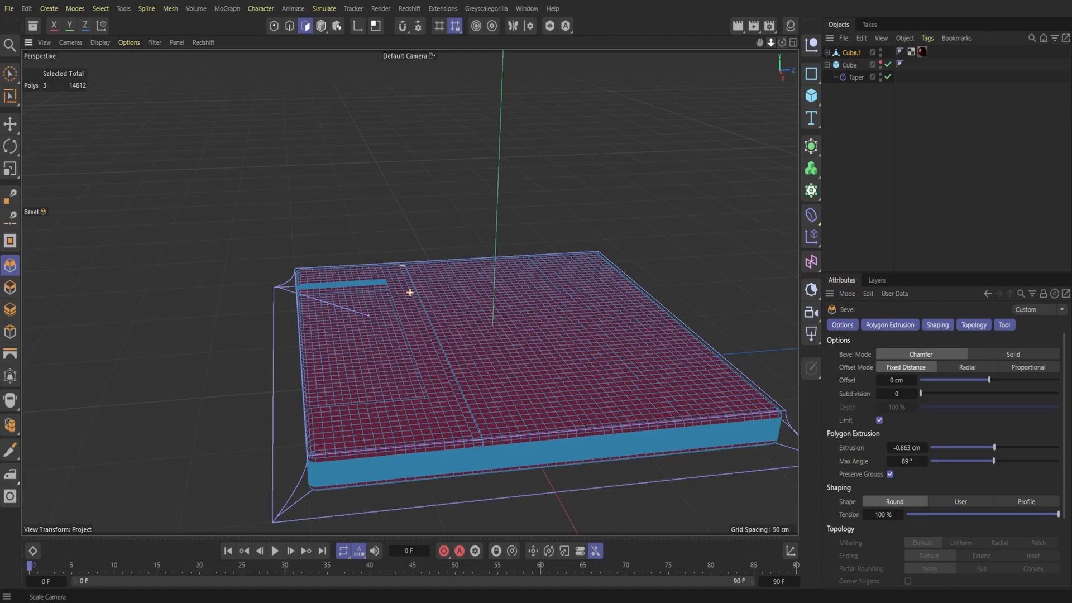
left_click_drag(782, 43, 410, 292)
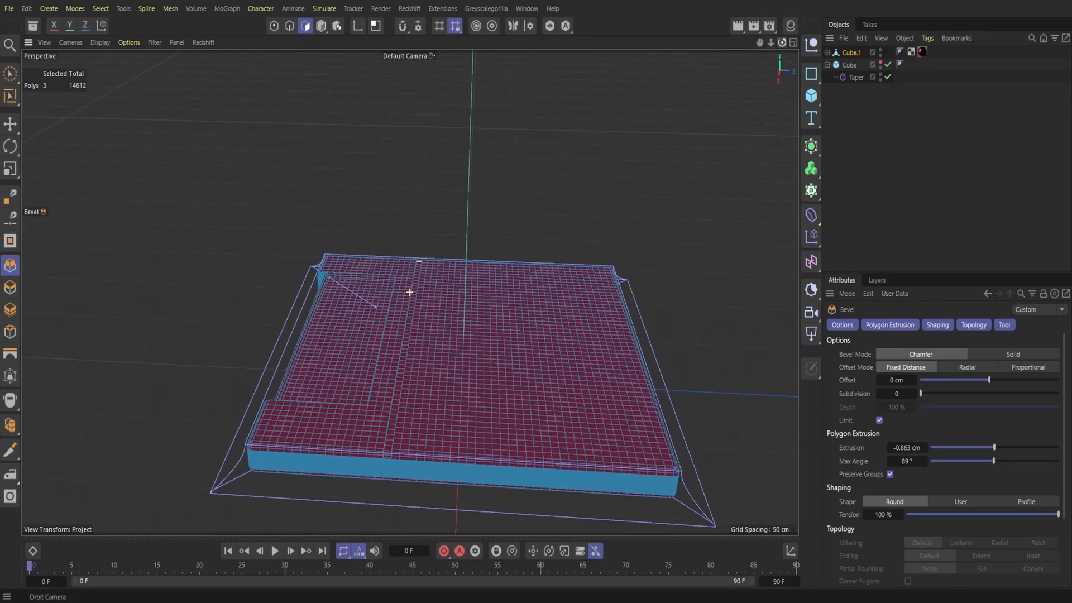
left_click(12, 76)
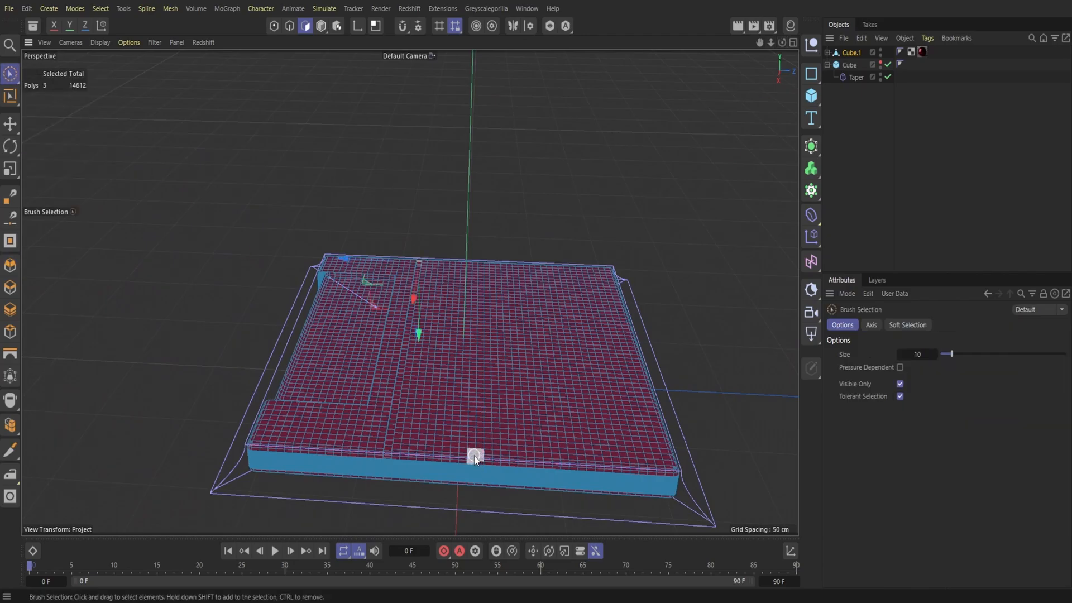
left_click_drag(477, 431, 479, 377)
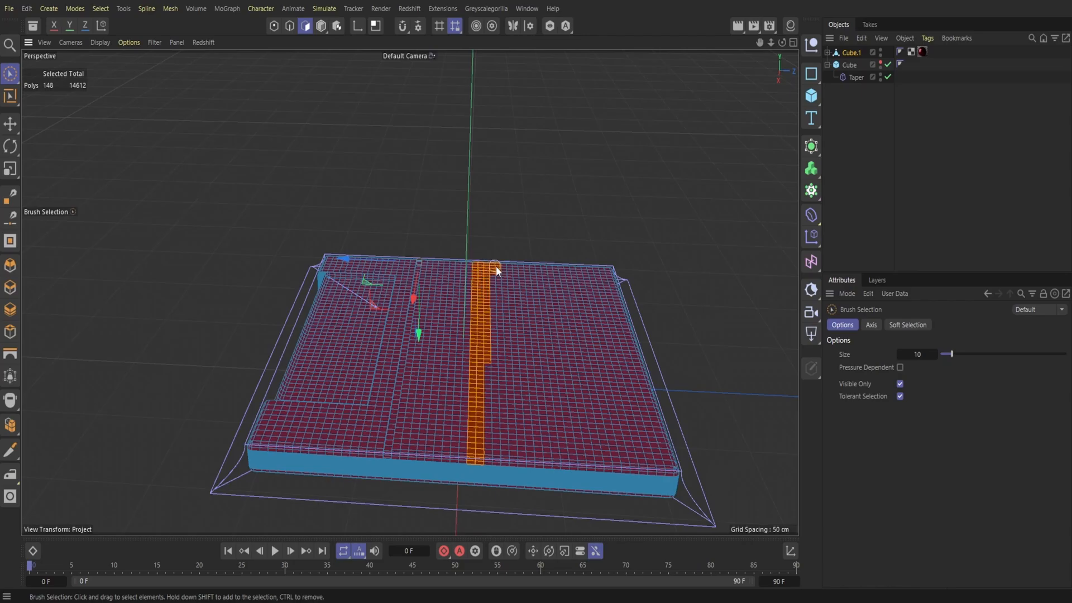
mouse_move(496, 461)
left_mouse_down()
mouse_move(522, 285)
mouse_move(605, 276)
mouse_move(655, 325)
mouse_move(537, 359)
mouse_move(503, 449)
left_mouse_up()
mouse_move(550, 376)
left_mouse_down()
mouse_move(630, 435)
mouse_move(652, 384)
left_mouse_up()
mouse_move(601, 445)
left_mouse_down()
mouse_move(558, 464)
mouse_move(574, 371)
left_mouse_up()
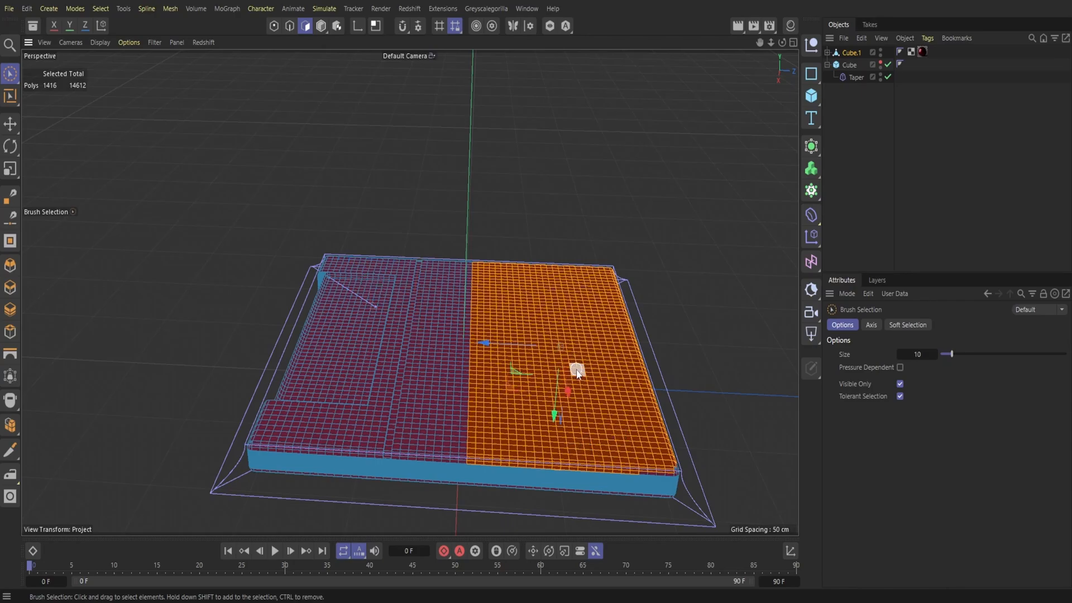
key("Delete")
Step: Brush-select a narrow two-column strip of the front wall just beyond the centre line and delete it
left_click_drag(530, 424, 531, 385, "alt")
left_click_drag(410, 292, 485, 374, "alt")
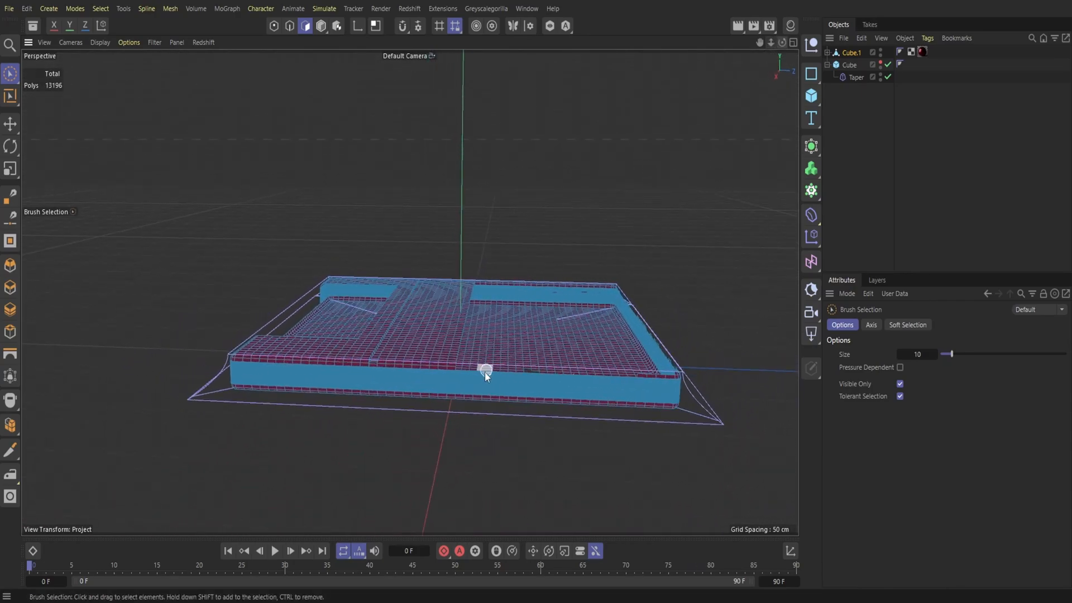
left_click_drag(771, 43, 827, 43)
left_click_drag(760, 43, 703, 6)
left_click_drag(441, 275, 444, 411)
key("Delete")
Step: Delete the matching narrow strip of floor polygons from front to back, together with its continuation up the back wall
left_click(450, 407)
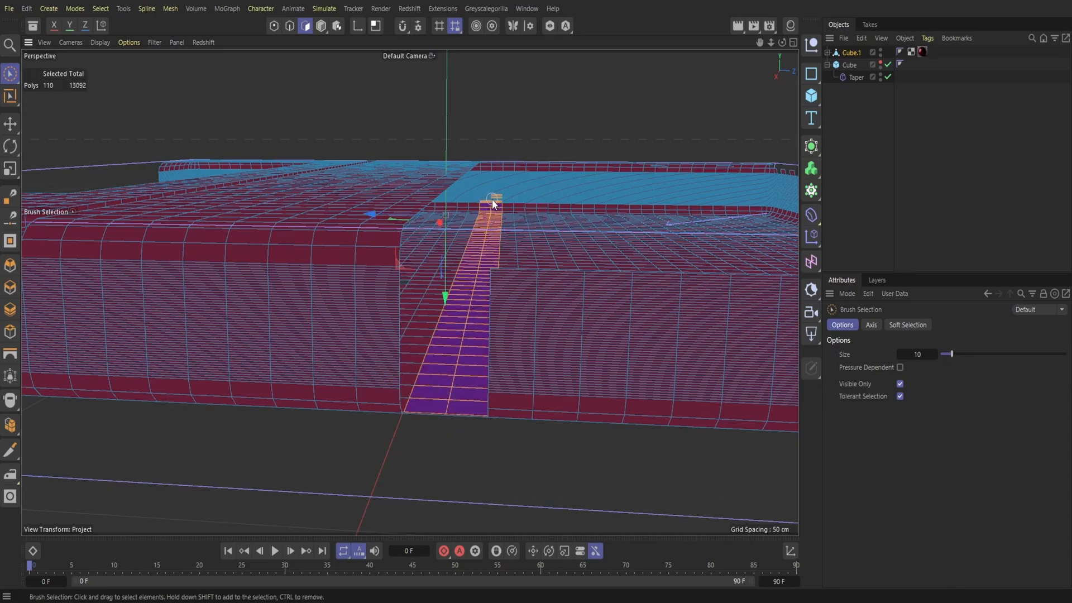
left_click_drag(495, 167, 494, 165)
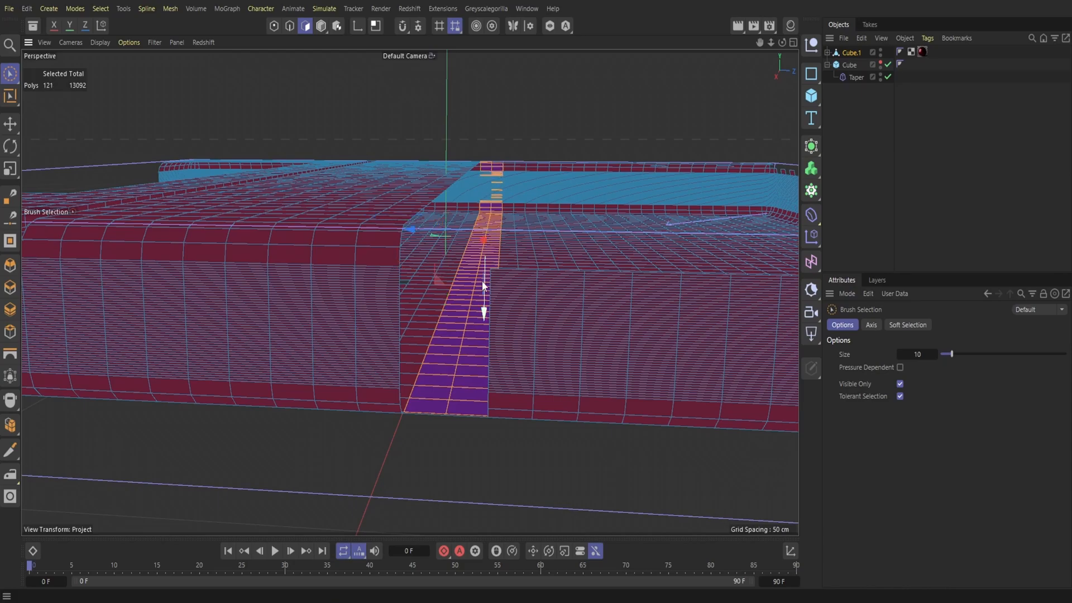
key("Delete")
mouse_move(759, 43)
left_mouse_down()
mouse_move(694, 125)
mouse_move(650, 215)
mouse_move(765, 59)
left_mouse_up()
left_click_drag(503, 269, 500, 302)
left_click_drag(475, 407, 478, 299)
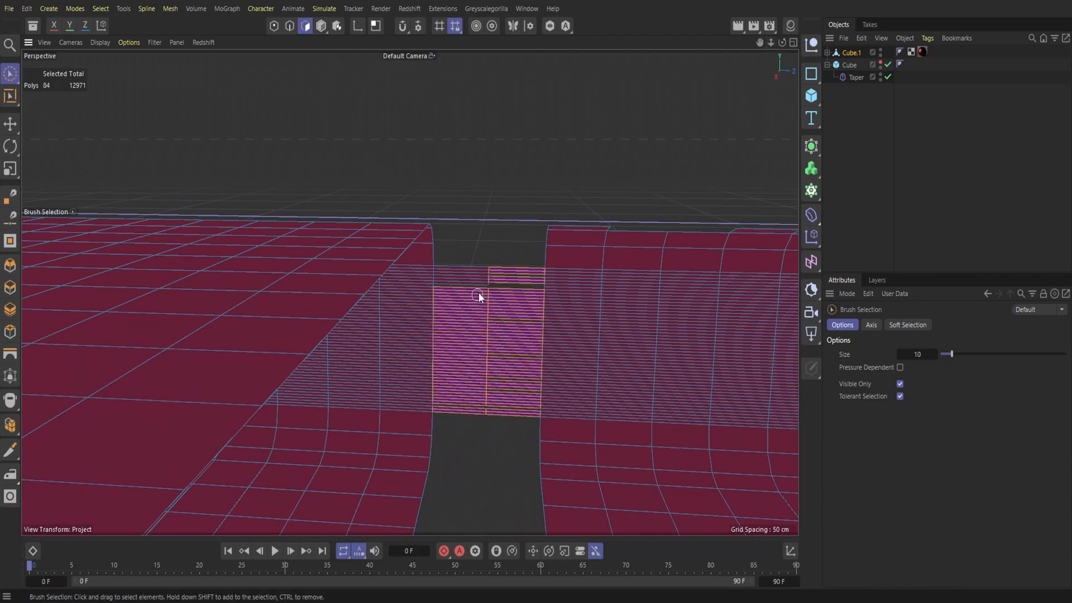
key("Delete")
Step: Set the brush selection size to 100 and delete most of the detached half's floor and walls
left_click_drag(771, 43, 955, 366)
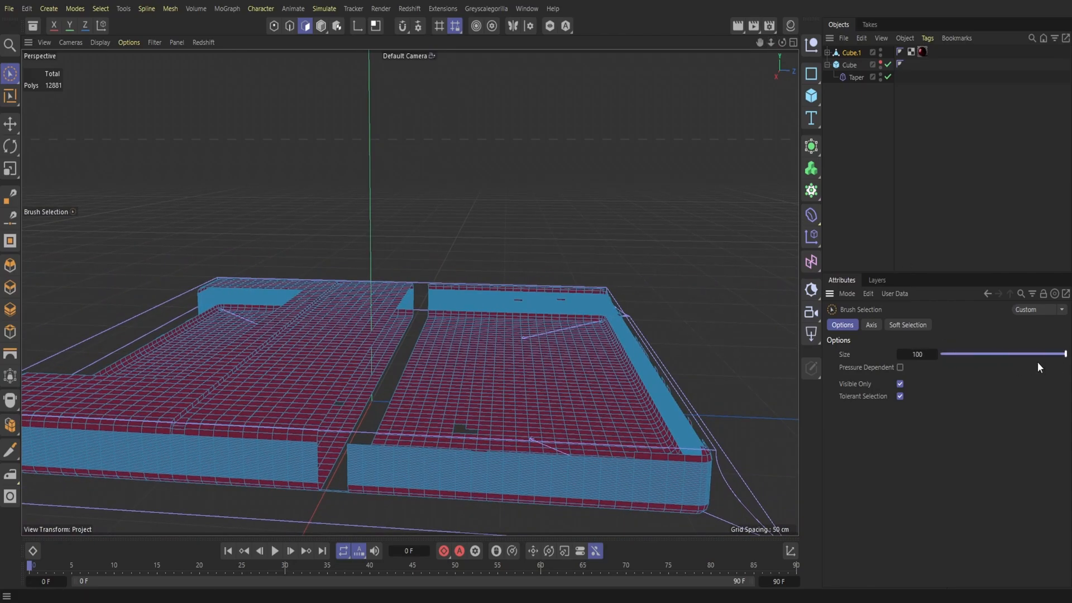
mouse_move(484, 295)
left_mouse_down()
mouse_move(609, 363)
mouse_move(671, 473)
mouse_move(412, 487)
mouse_move(407, 478)
mouse_move(480, 435)
mouse_move(485, 397)
mouse_move(450, 424)
mouse_move(460, 384)
mouse_move(691, 477)
mouse_move(617, 497)
mouse_move(441, 493)
mouse_move(678, 472)
mouse_move(684, 455)
mouse_move(703, 495)
left_mouse_up()
key("Delete")
key("Delete")
key("Delete")
left_click(617, 306)
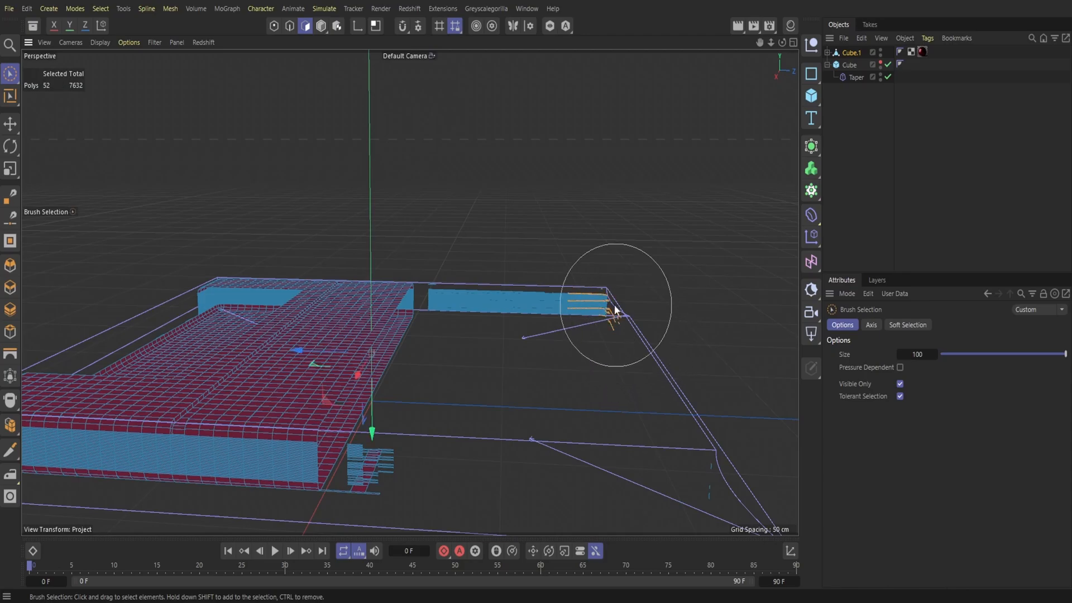
key("Delete")
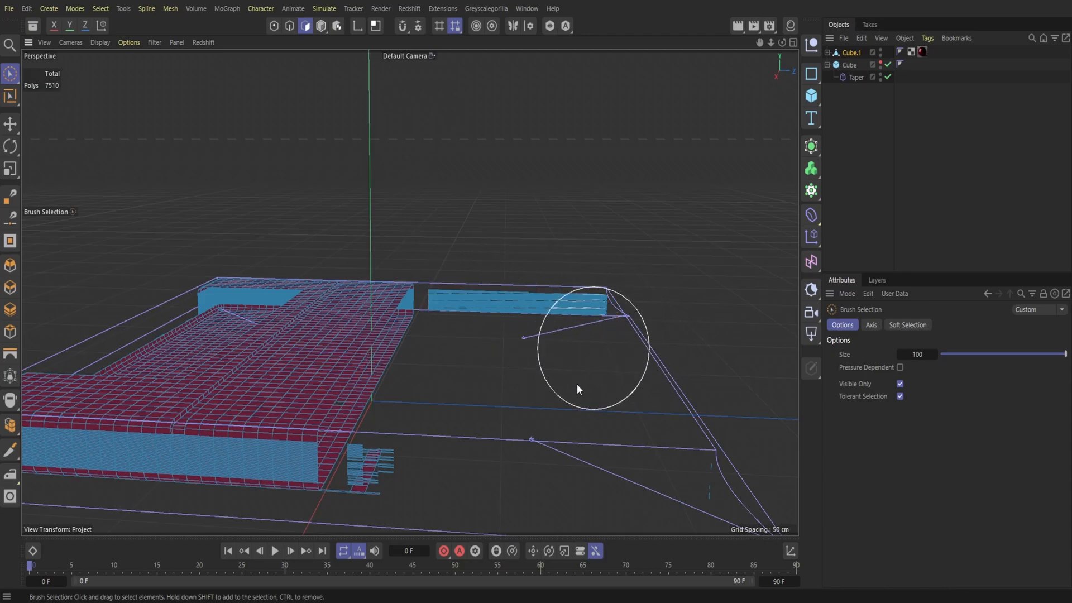
Step: Brush-select the leftover front-wall and floor slivers near the centre line and delete them
mouse_move(760, 43)
left_mouse_down()
mouse_move(410, 293)
mouse_move(724, 135)
left_mouse_up()
right_click_drag(760, 42, 871, 42)
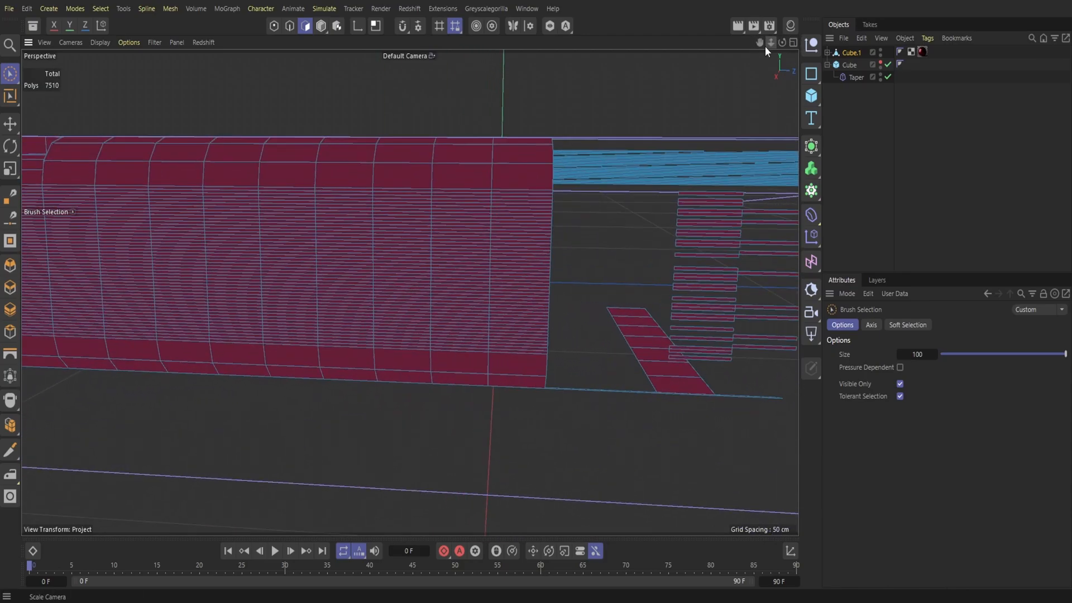
left_click_drag(760, 42, 599, 18)
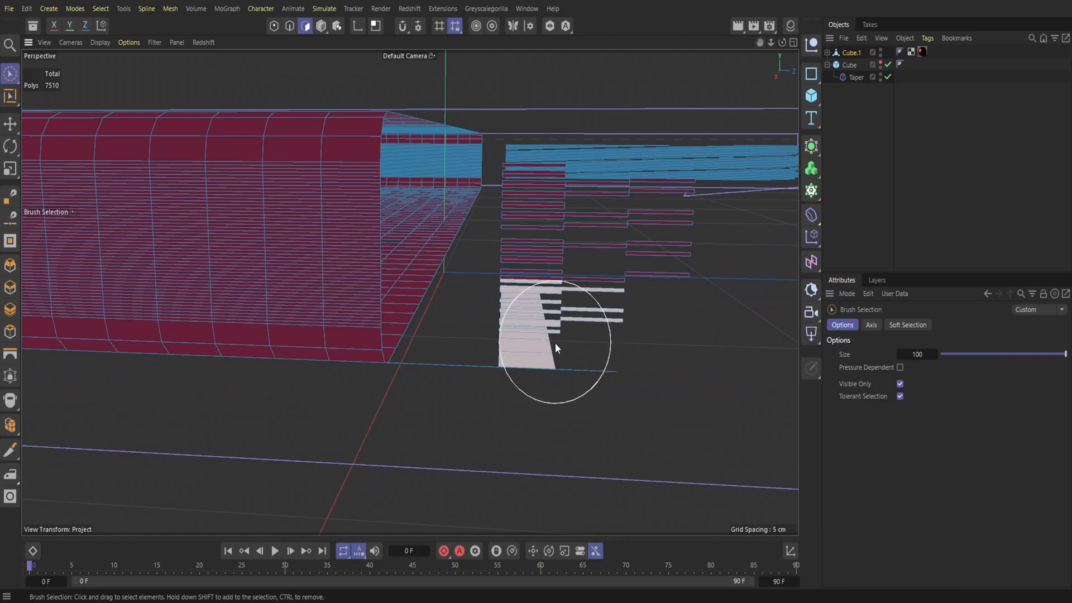
mouse_move(555, 343)
left_mouse_down()
mouse_move(558, 259)
mouse_move(631, 210)
mouse_move(566, 193)
mouse_move(639, 229)
mouse_move(658, 220)
mouse_move(553, 180)
mouse_move(581, 352)
left_mouse_up()
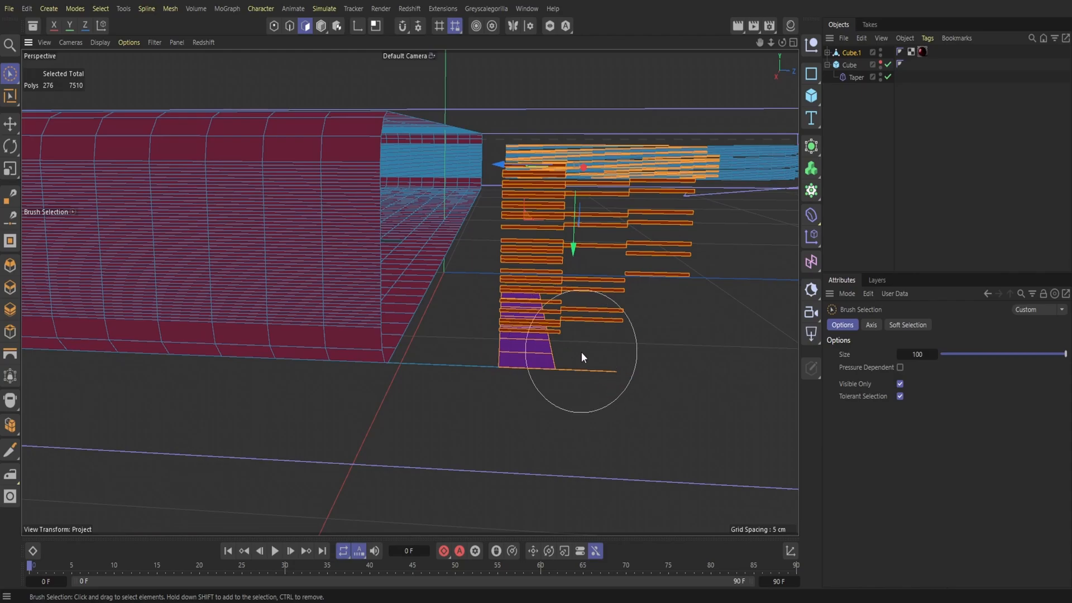
key("Delete")
left_click_drag(771, 43, 645, 43)
key("Delete")
Step: Brush-select the remaining back-wall fragments and stray polygons of the removed half and delete them
mouse_move(771, 43)
left_mouse_down()
mouse_move(782, 44)
mouse_move(770, 43)
left_mouse_up()
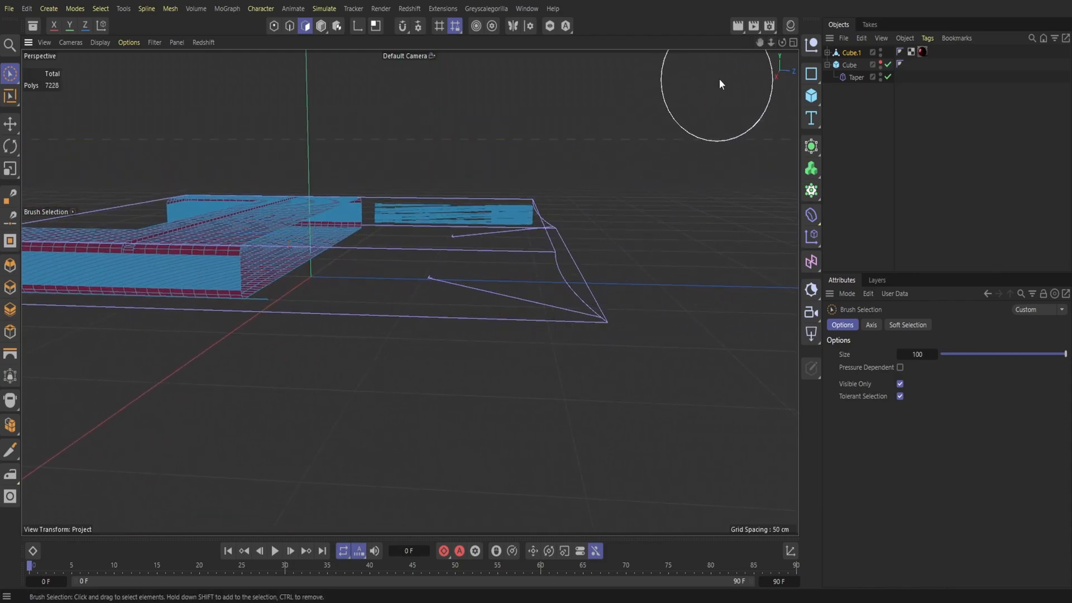
mouse_move(267, 182)
left_mouse_down()
mouse_move(286, 172)
mouse_move(731, 165)
left_mouse_up()
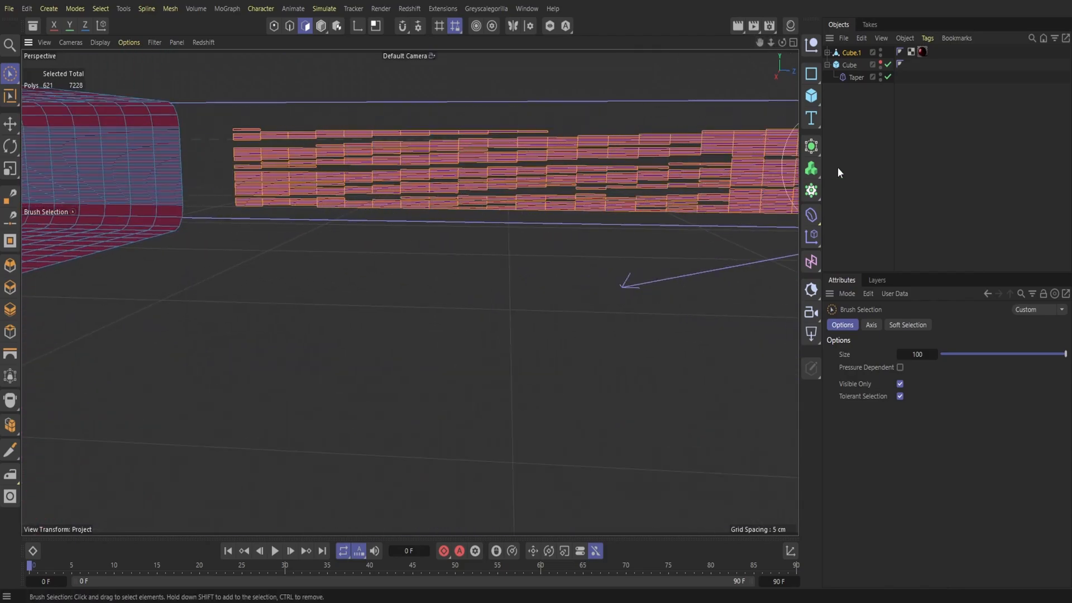
key("Delete")
left_click_drag(771, 42, 771, 42)
left_click_drag(677, 203, 713, 232)
key("Delete")
mouse_move(771, 42)
left_mouse_down()
mouse_move(709, 43)
mouse_move(780, 43)
mouse_move(670, 70)
mouse_move(587, 69)
left_mouse_up()
left_click(454, 256)
key("Delete")
Step: Switch to model mode, select the hidden white Cube and make it visible in the viewport
left_click_drag(782, 43, 863, 66)
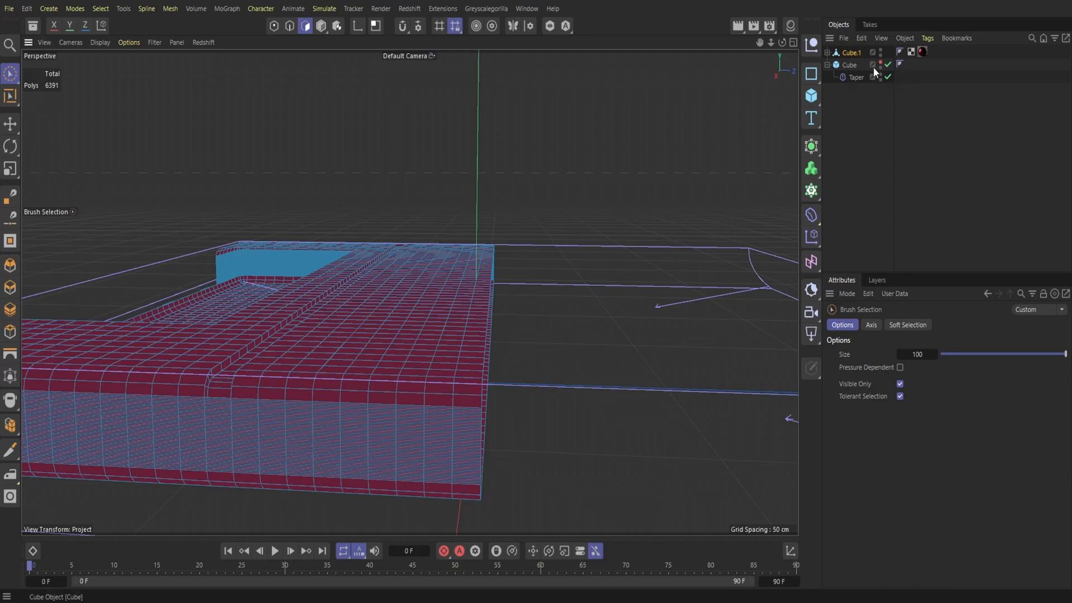
left_click(323, 27)
mouse_move(782, 44)
left_mouse_down()
mouse_move(710, 34)
mouse_move(768, 62)
mouse_move(818, 44)
mouse_move(740, 29)
mouse_move(751, 92)
mouse_move(765, 50)
mouse_move(773, 56)
left_mouse_up()
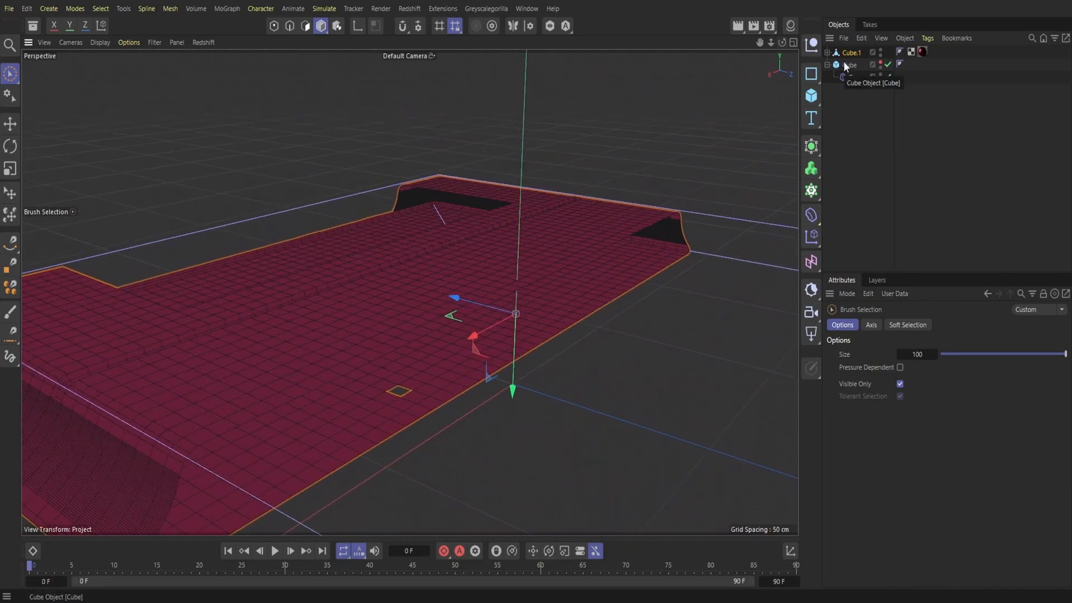
left_click(847, 65)
left_click(880, 63)
Step: Duplicate the Cube with its Taper and raise the copy about 15 cm along the Y axis
left_click_drag(771, 42, 740, 6)
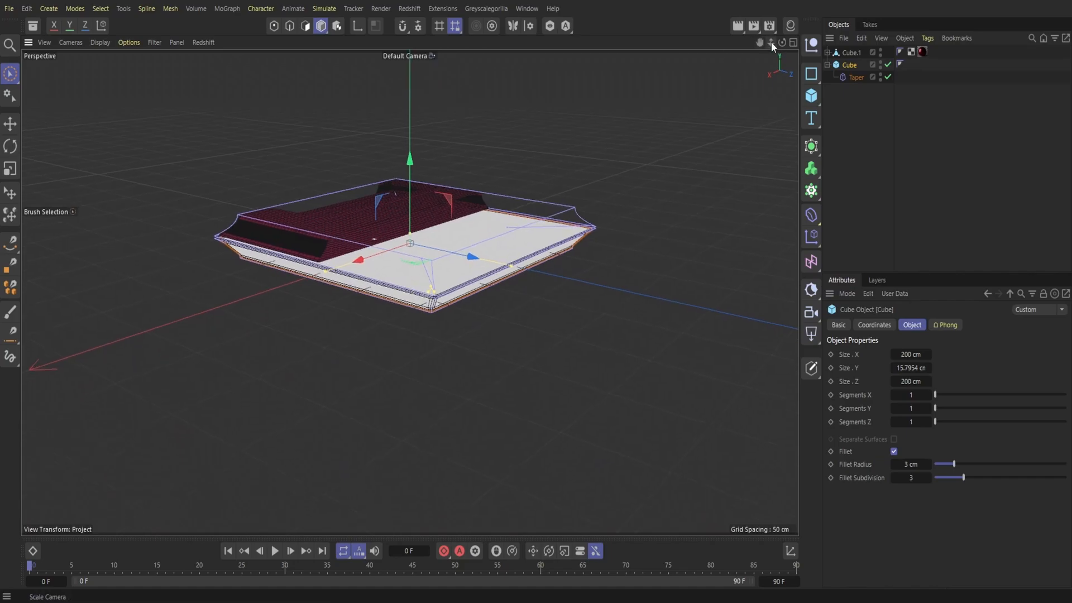
left_click_drag(772, 42, 798, 44)
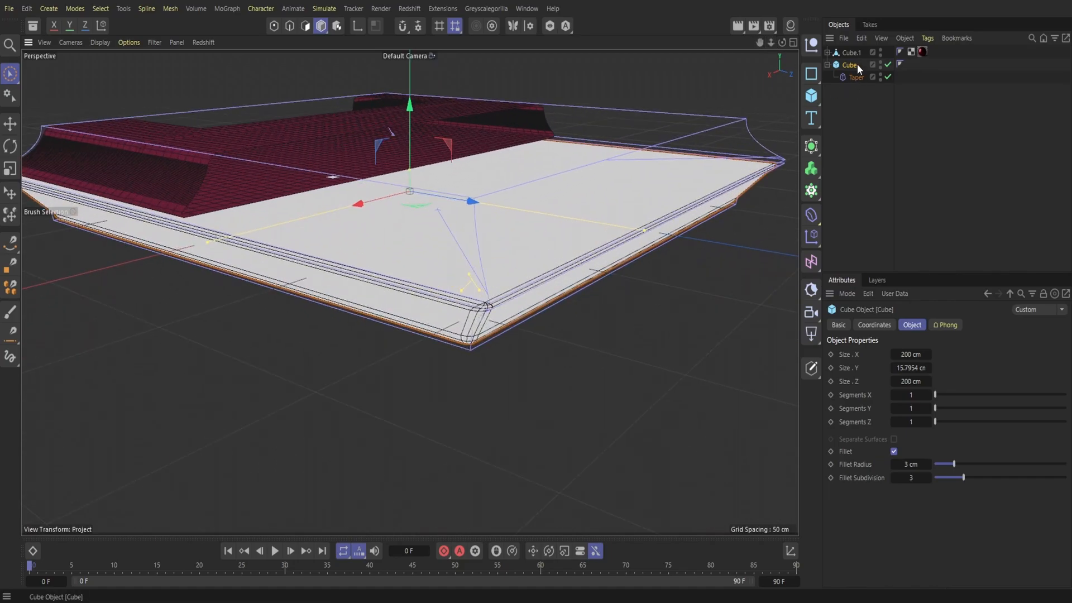
left_click(862, 40)
left_click(876, 104)
left_click_drag(414, 135, 401, 74)
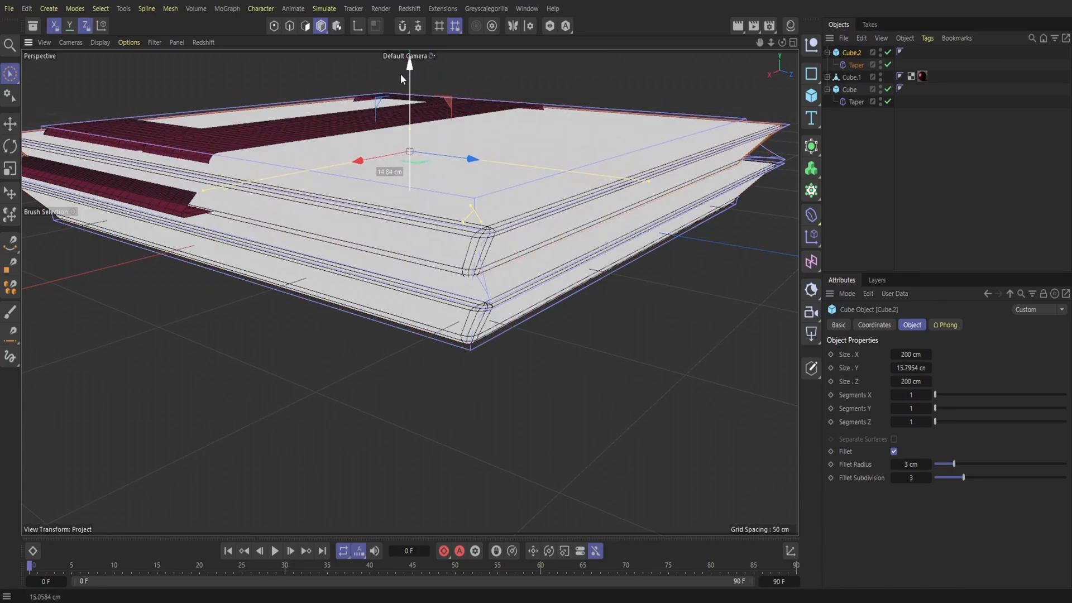
Step: Rotate Cube.2 upside down so its taper matches the red upper part, and hide the original Cube
key("r")
left_click_drag(438, 124, 229, 398)
mouse_move(782, 42)
left_mouse_down()
mouse_move(827, 62)
mouse_move(726, 44)
mouse_move(782, 47)
left_mouse_up()
middle_click_drag(410, 292, 484, 336, "alt")
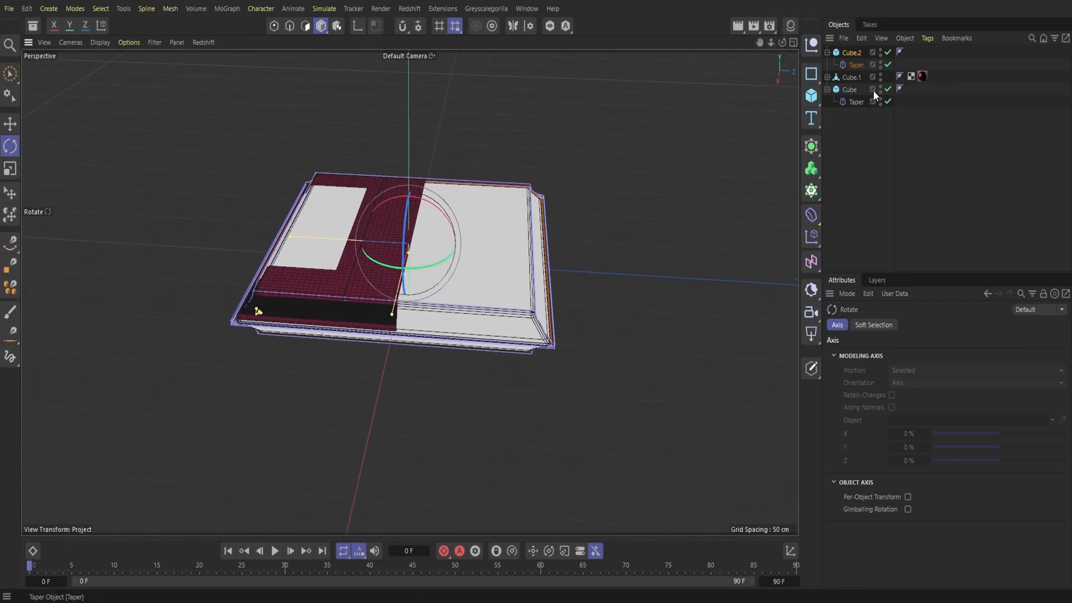
scroll(410, 292, "up", 6)
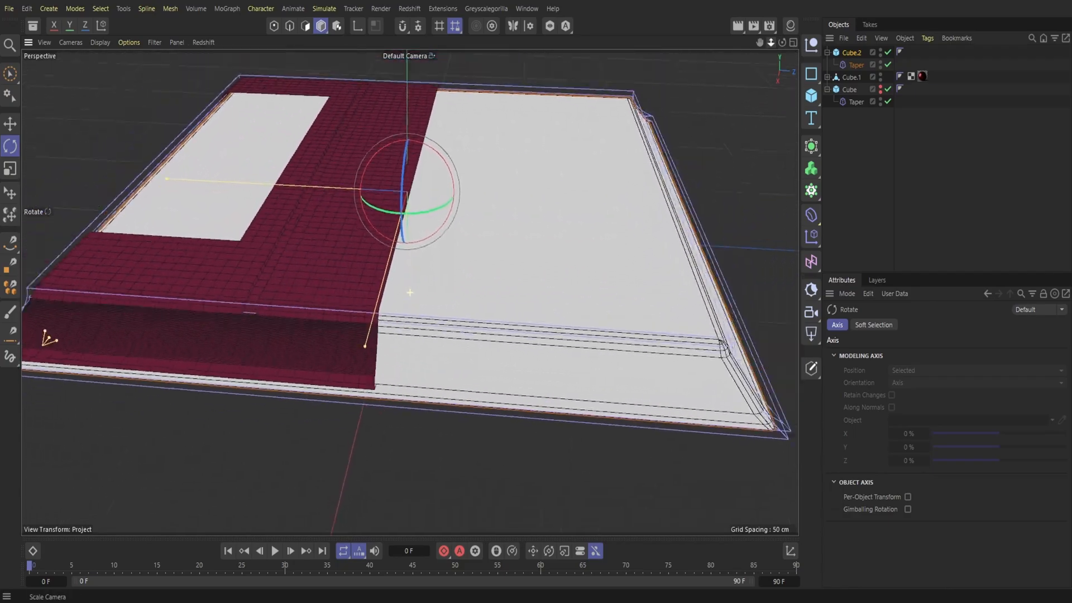
scroll(410, 292, "down", 2)
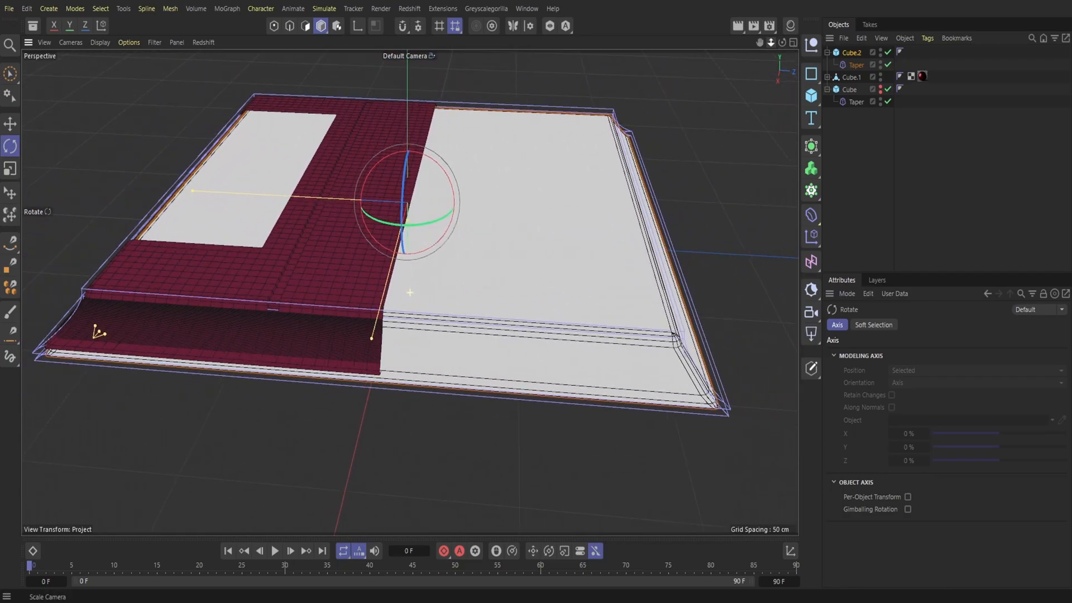
mouse_move(781, 43)
left_mouse_down()
mouse_move(764, 23)
mouse_move(778, 43)
left_mouse_up()
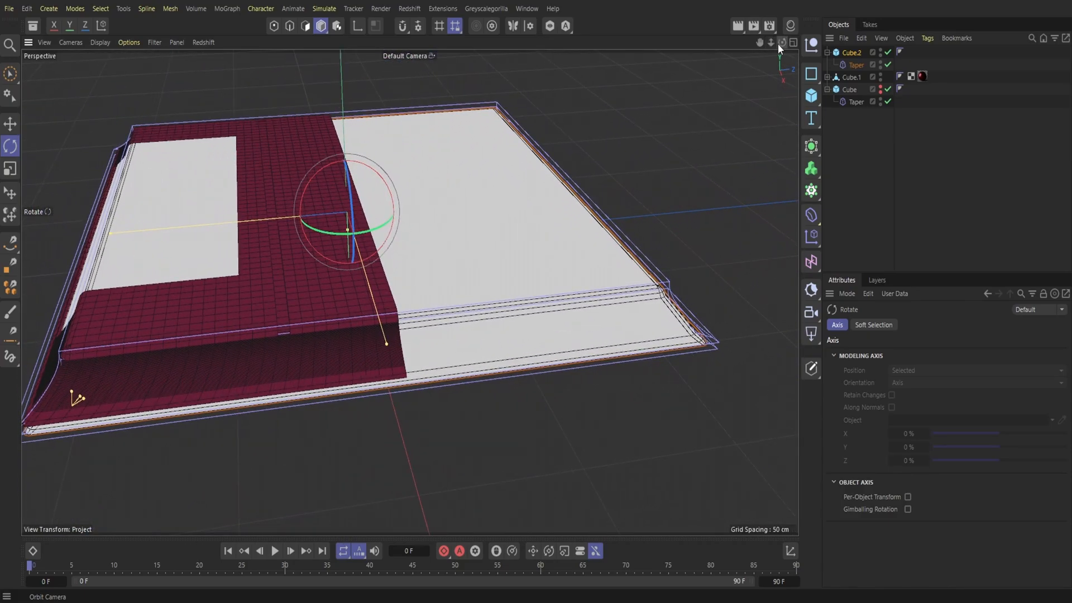
Step: Lower Cube.2 slightly onto the red part and shift it sideways along Z, past the key opening side
left_click(9, 130)
left_click_drag(353, 262, 349, 278)
left_click_drag(782, 42, 787, 67)
left_click_drag(409, 292, 427, 268, "alt")
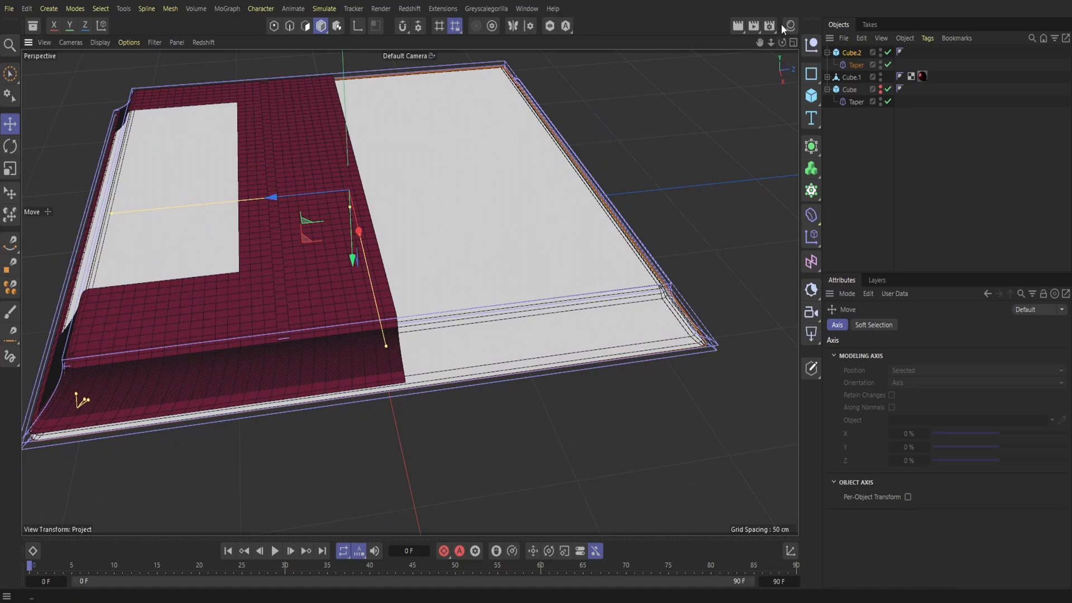
mouse_move(782, 41)
left_mouse_down()
mouse_move(748, 70)
mouse_move(783, 43)
mouse_move(754, 29)
mouse_move(763, 24)
mouse_move(775, 47)
mouse_move(760, 37)
mouse_move(771, 28)
left_mouse_up()
left_click_drag(353, 218, 179, 212)
Step: Fine-tune the height of Cube.2 so its top lines up with the red upper part
left_click_drag(783, 43, 710, 31)
left_click(474, 354)
left_click(475, 354)
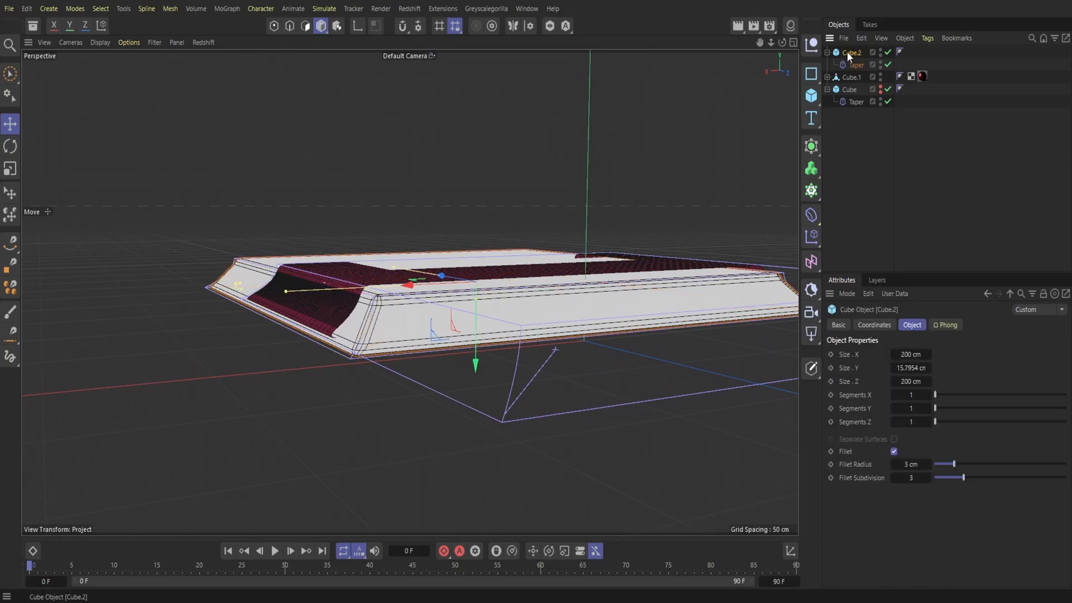
left_click_drag(478, 344, 476, 344)
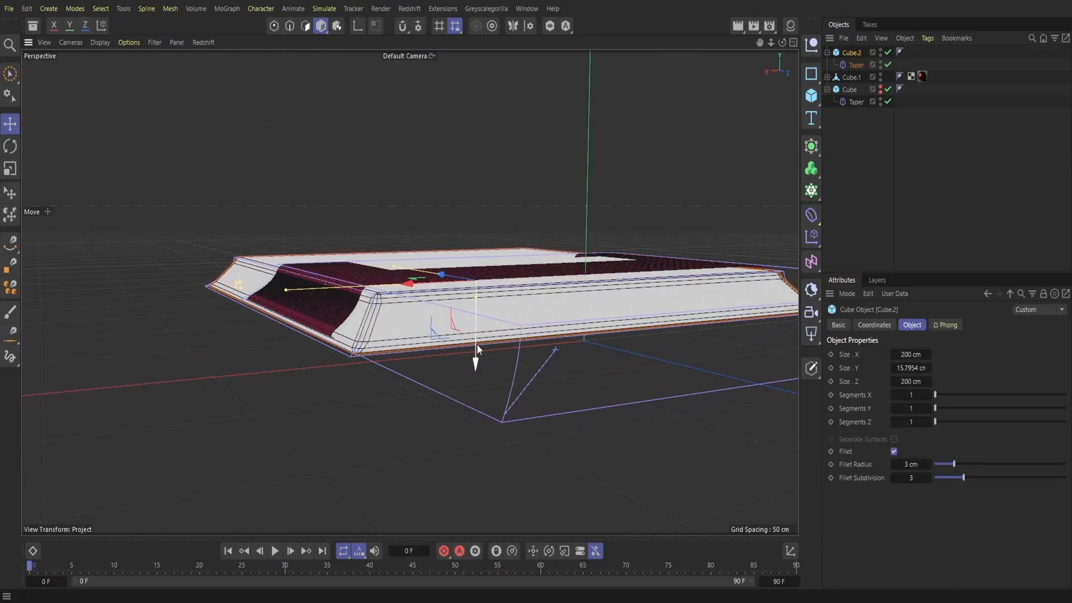
Step: Set Segments X, Y and Z of Cube.2 to 50 each
double_click(912, 408)
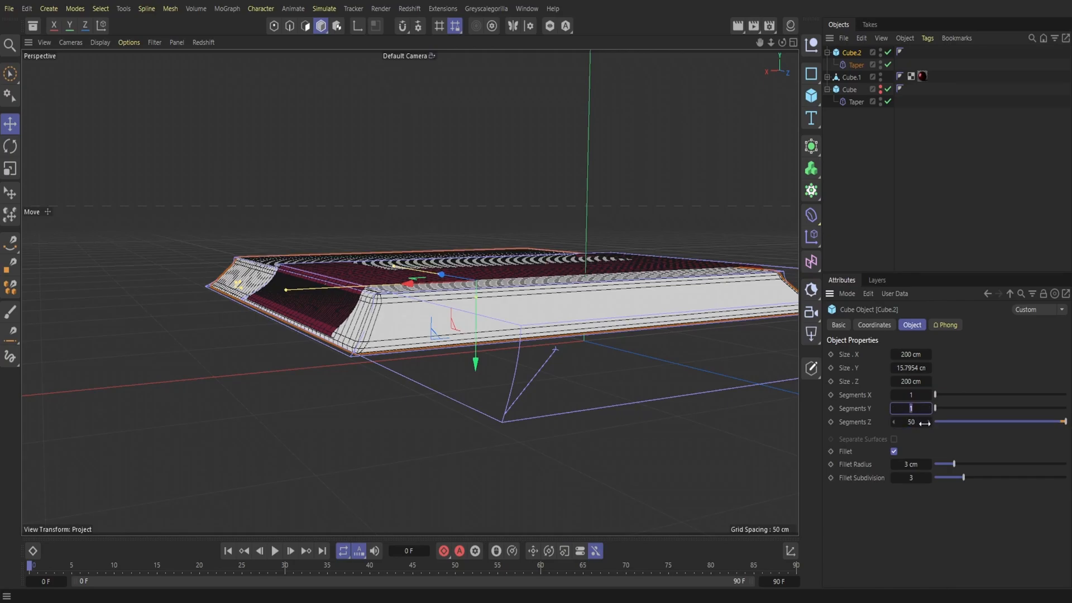
double_click(912, 395)
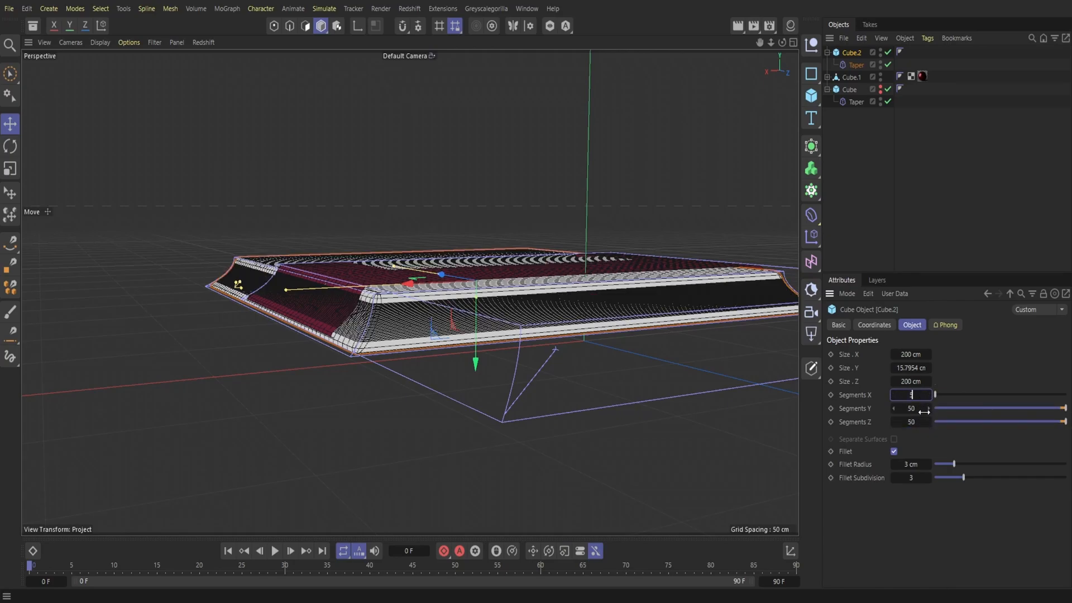
key("Return")
Step: Convert Cube.2 into an editable polygon object and activate the Brush Selection tool
mouse_move(782, 46)
left_mouse_down()
mouse_move(726, 78)
mouse_move(793, 56)
left_mouse_up()
left_click_drag(404, 280, 138, 258, "alt")
left_click_drag(409, 292, 182, 175, "alt")
left_click_drag(782, 43, 859, 51)
left_click_drag(763, 42, 834, 35)
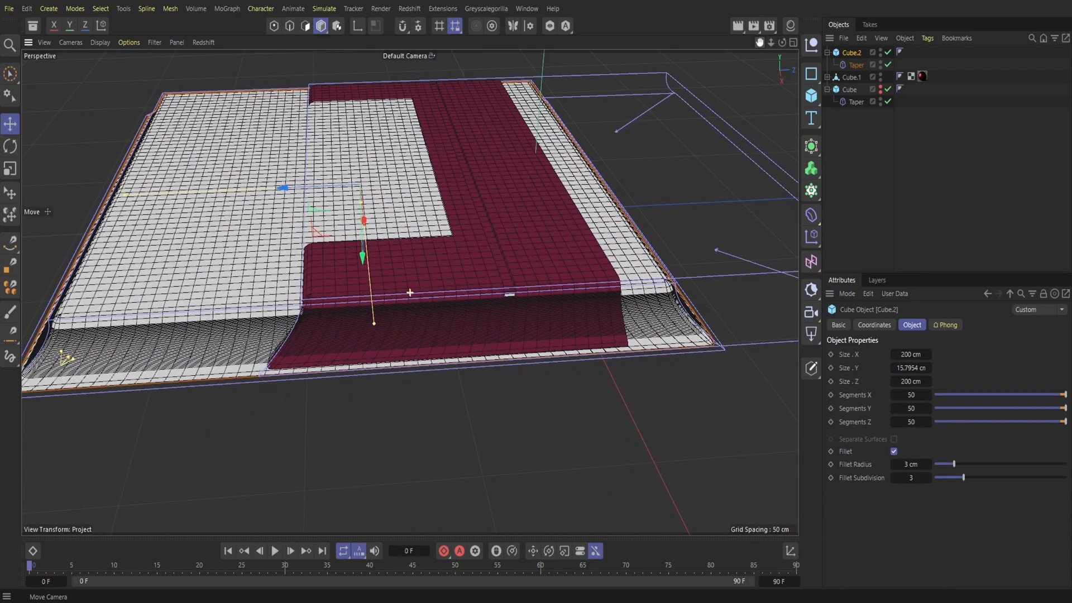
key("c")
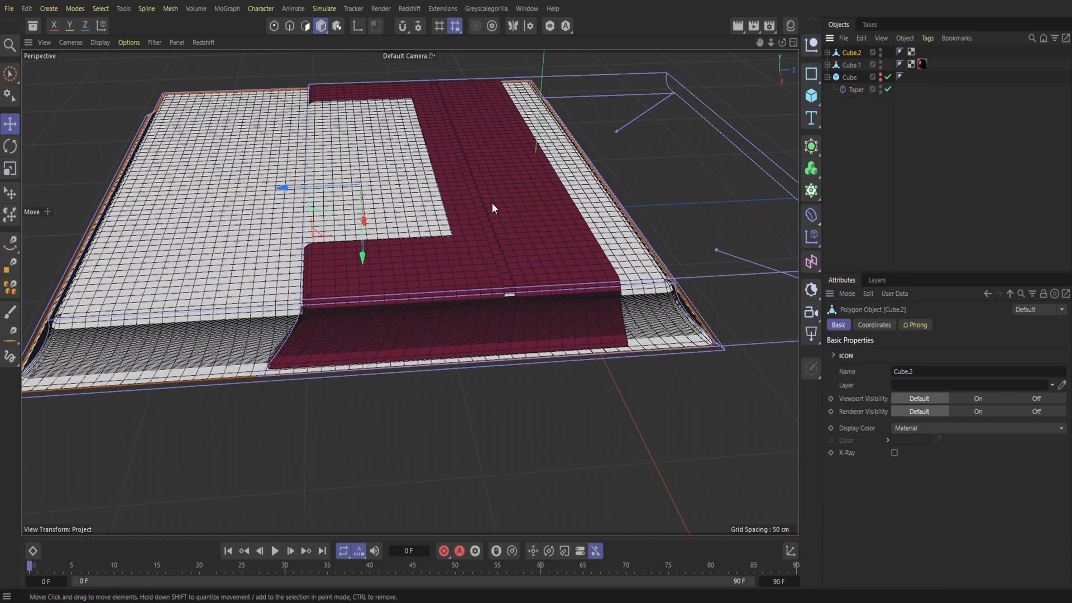
left_click_drag(21, 76, 58, 89)
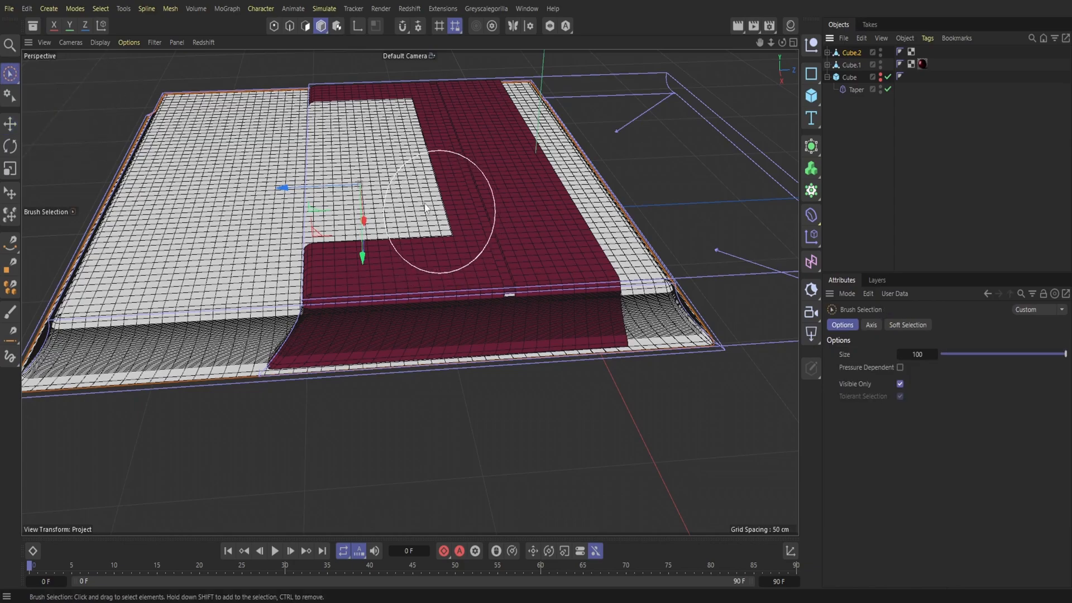
Step: Switch to polygon mode and brush-select and delete Cube.2's white top surface covering the key opening and the area beyond it
left_click(305, 25)
mouse_move(420, 213)
left_mouse_down()
mouse_move(413, 176)
mouse_move(380, 139)
mouse_move(336, 134)
mouse_move(363, 205)
mouse_move(256, 302)
mouse_move(92, 322)
mouse_move(219, 144)
mouse_move(291, 118)
left_mouse_up()
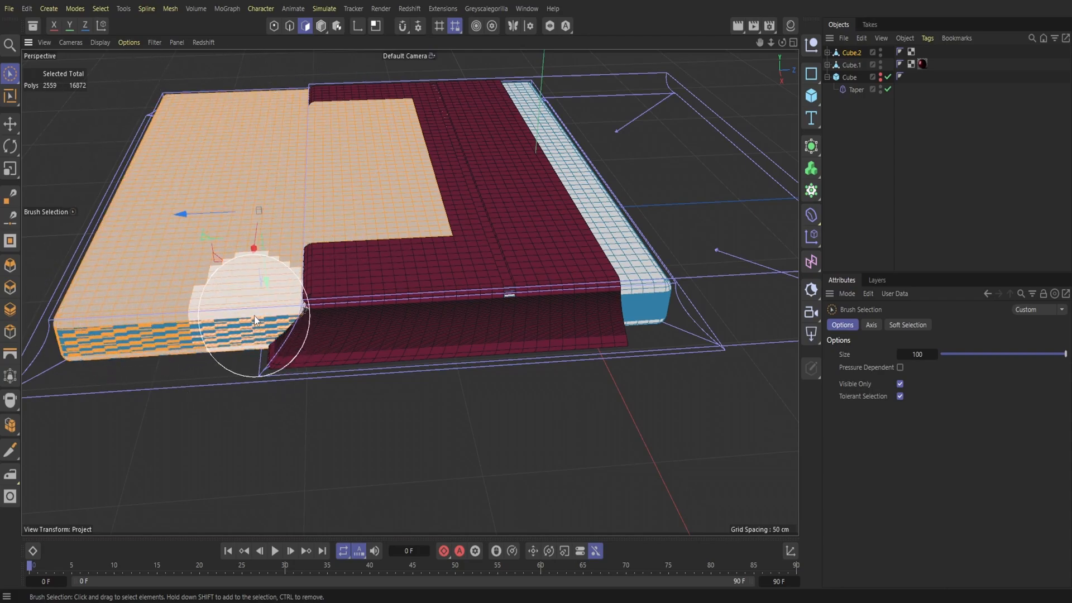
key("Delete")
mouse_move(261, 113)
left_mouse_down()
mouse_move(118, 294)
mouse_move(240, 296)
mouse_move(310, 139)
left_mouse_up()
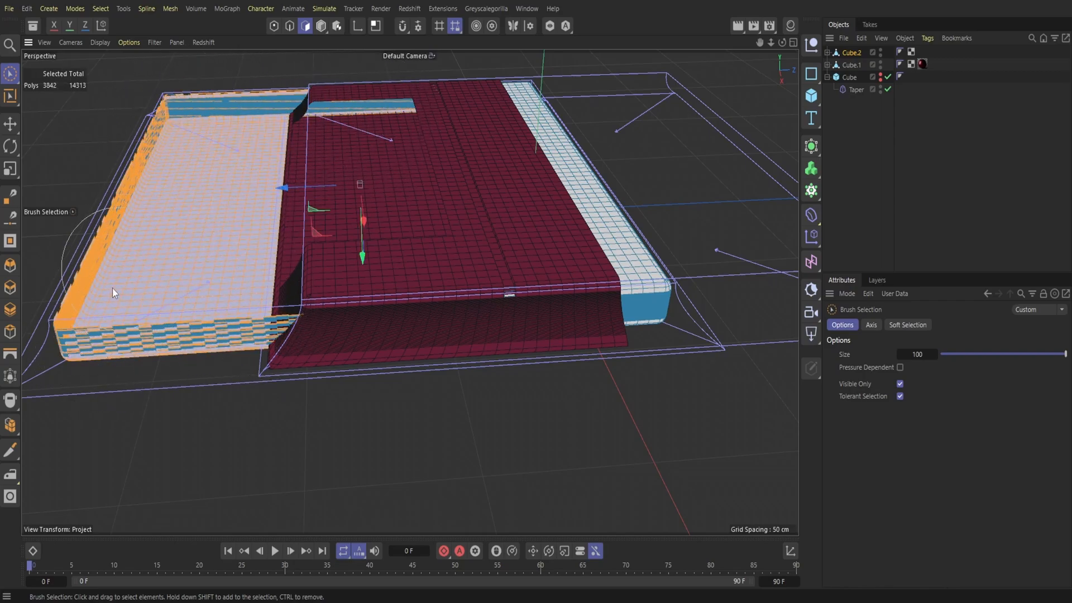
key("Delete")
Step: Delete the remaining bottom, side and front wall polygons of Cube.2 that extend past the key opening side
mouse_move(159, 117)
left_mouse_down()
mouse_move(93, 290)
mouse_move(244, 325)
mouse_move(99, 339)
left_mouse_up()
key("Delete")
key("Delete")
mouse_move(269, 324)
left_mouse_down()
mouse_move(114, 324)
mouse_move(185, 111)
mouse_move(130, 193)
left_mouse_up()
key("Delete")
key("Delete")
key("Delete")
left_click_drag(62, 336, 249, 327)
key("Delete")
Step: Remove the scattered leftover polygon fragments and strips of Cube.2 that stick out beyond the red part's edge
mouse_move(770, 42)
left_mouse_down()
mouse_move(781, 40)
mouse_move(763, 43)
left_mouse_up()
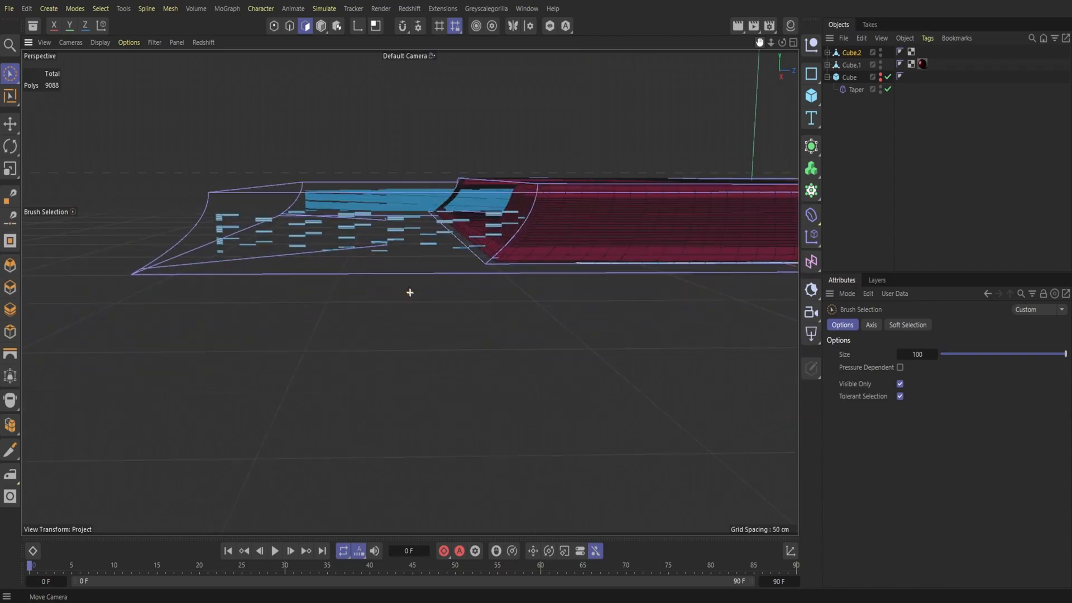
left_click_drag(506, 229, 215, 251)
key("Delete")
mouse_move(395, 238)
left_mouse_down()
mouse_move(296, 226)
mouse_move(265, 237)
mouse_move(377, 213)
left_mouse_up()
key("Delete")
key("Delete")
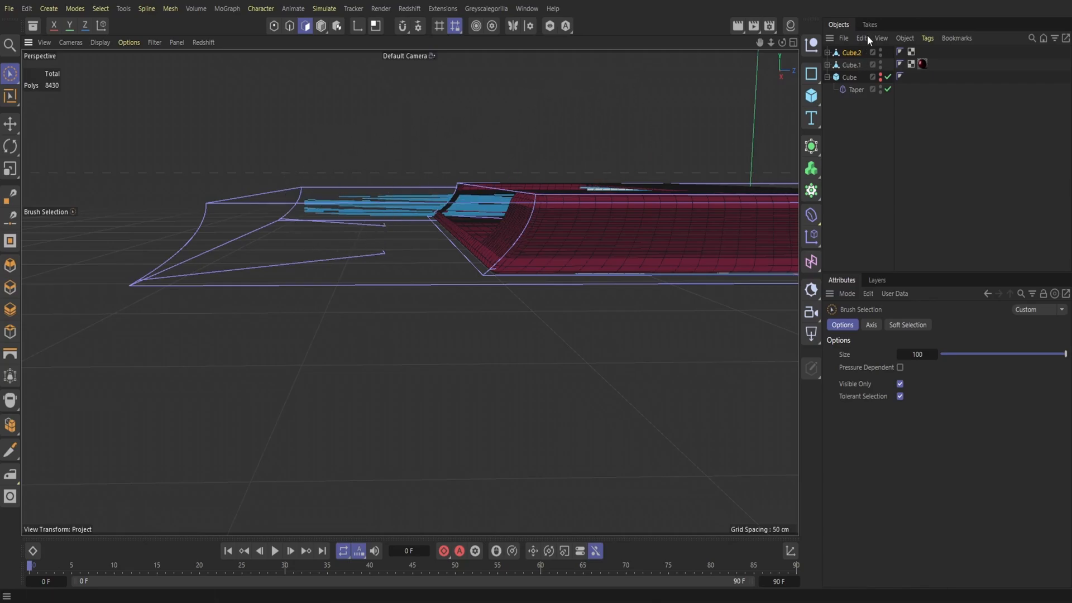
left_click_drag(759, 43, 771, 42)
mouse_move(100, 473)
left_mouse_down()
mouse_move(226, 449)
mouse_move(537, 469)
mouse_move(479, 455)
mouse_move(216, 450)
left_mouse_up()
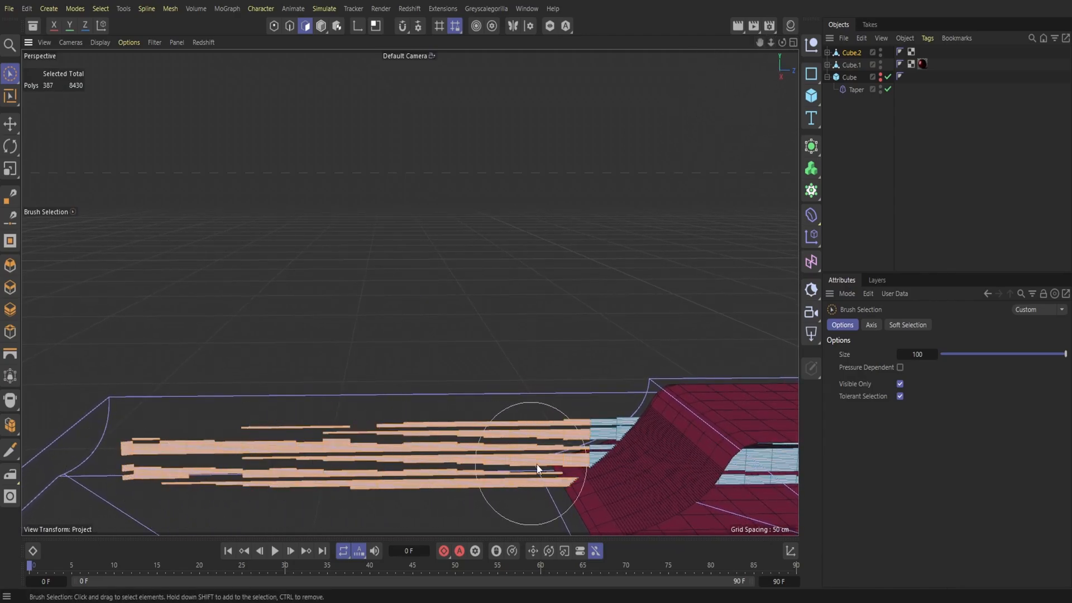
key("Delete")
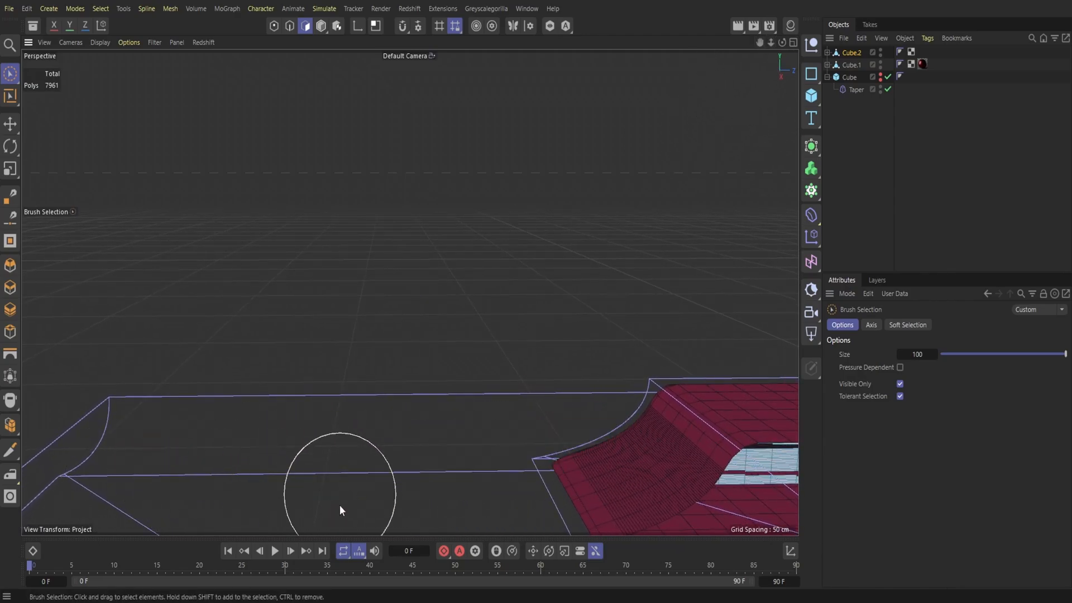
Step: Delete the leftover layered end-wall polygons of Cube.2 showing inside the key opening of the red part
left_click_drag(760, 42, 759, 39)
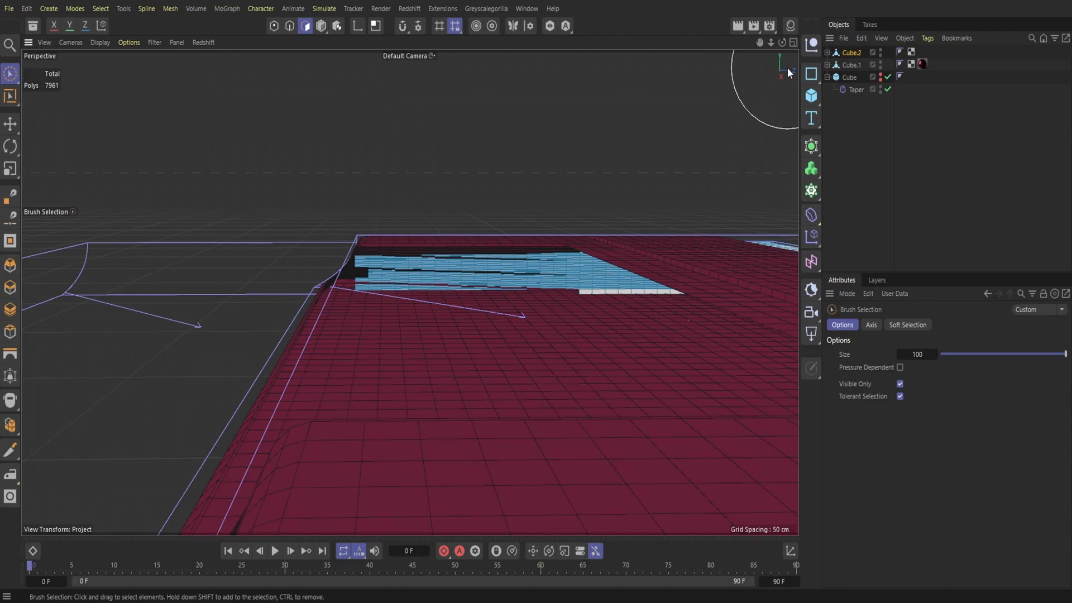
mouse_move(374, 283)
left_mouse_down()
mouse_move(430, 265)
mouse_move(527, 285)
mouse_move(521, 260)
mouse_move(530, 268)
left_mouse_up()
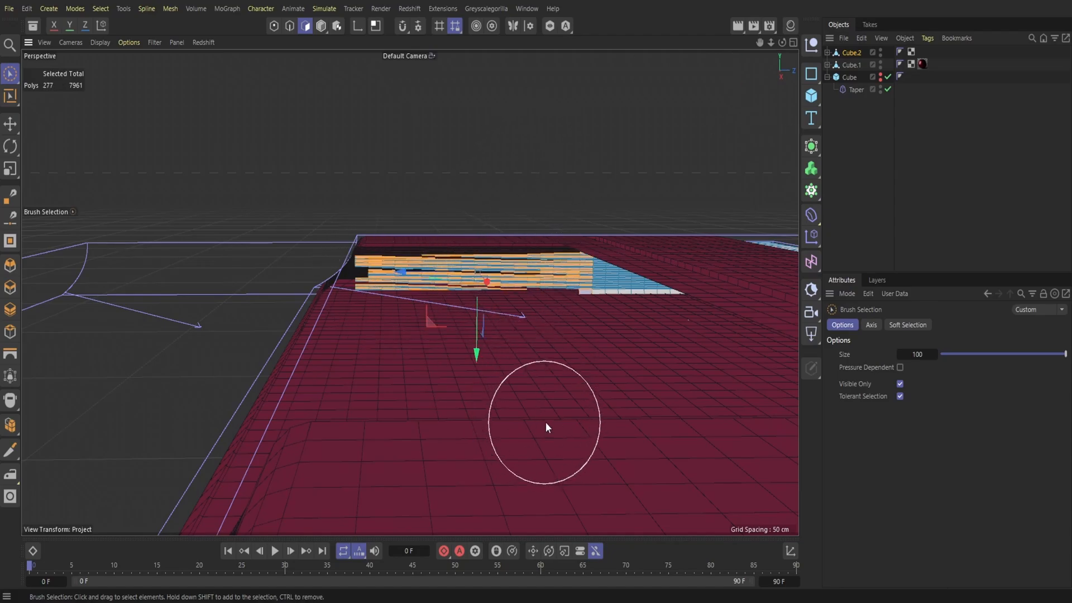
key("Delete")
mouse_move(395, 246)
left_mouse_down()
mouse_move(532, 286)
mouse_move(541, 276)
left_mouse_up()
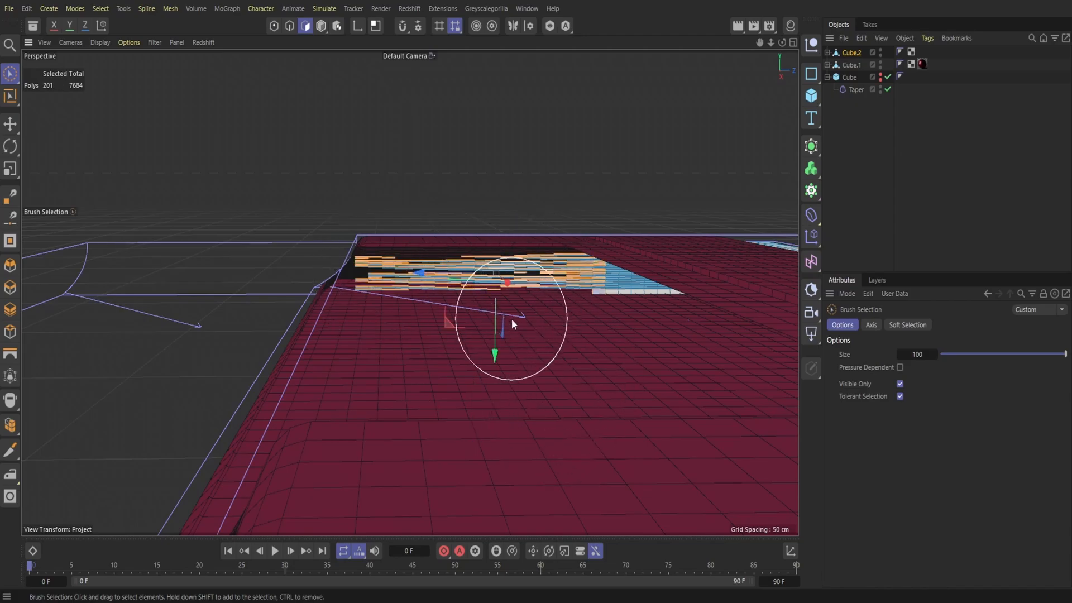
key("Delete")
mouse_move(404, 274)
left_mouse_down()
mouse_move(516, 260)
mouse_move(528, 279)
mouse_move(487, 280)
mouse_move(550, 281)
left_mouse_up()
key("Delete")
key("Delete")
left_click_drag(441, 279, 550, 283)
key("Delete")
key("Delete")
Step: Switch to model mode and set the Brush Selection size to 16 for work near the remaining white strip
left_click_drag(782, 42, 826, 146)
left_click_drag(410, 292, 410, 292, "alt")
left_click(319, 26)
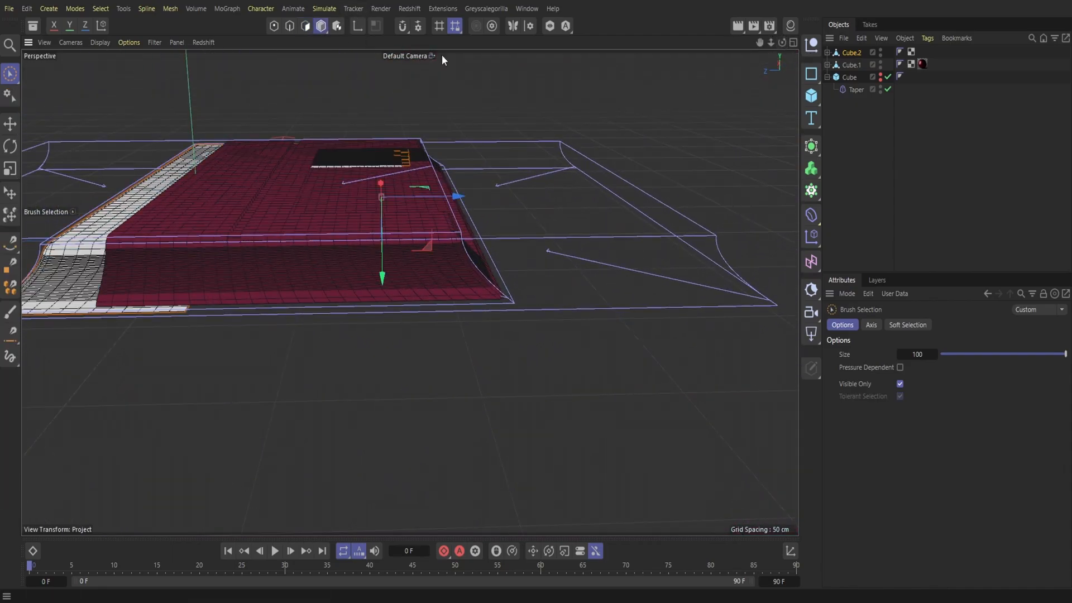
left_click_drag(782, 42, 754, 22)
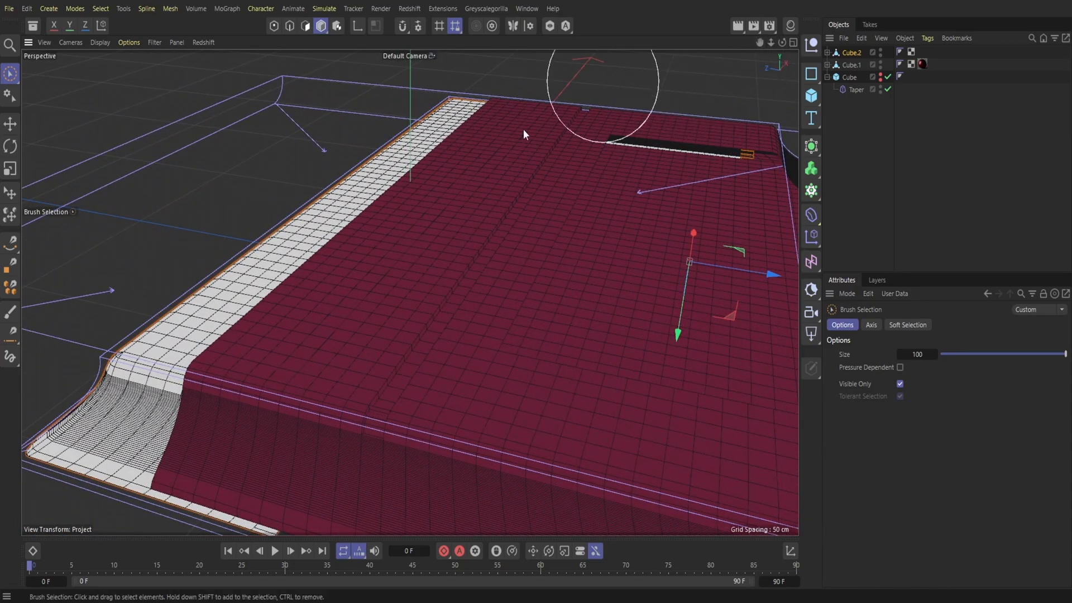
left_click_drag(783, 43, 629, 49)
scroll(410, 292, "up", 4)
left_click_drag(780, 49, 754, 53)
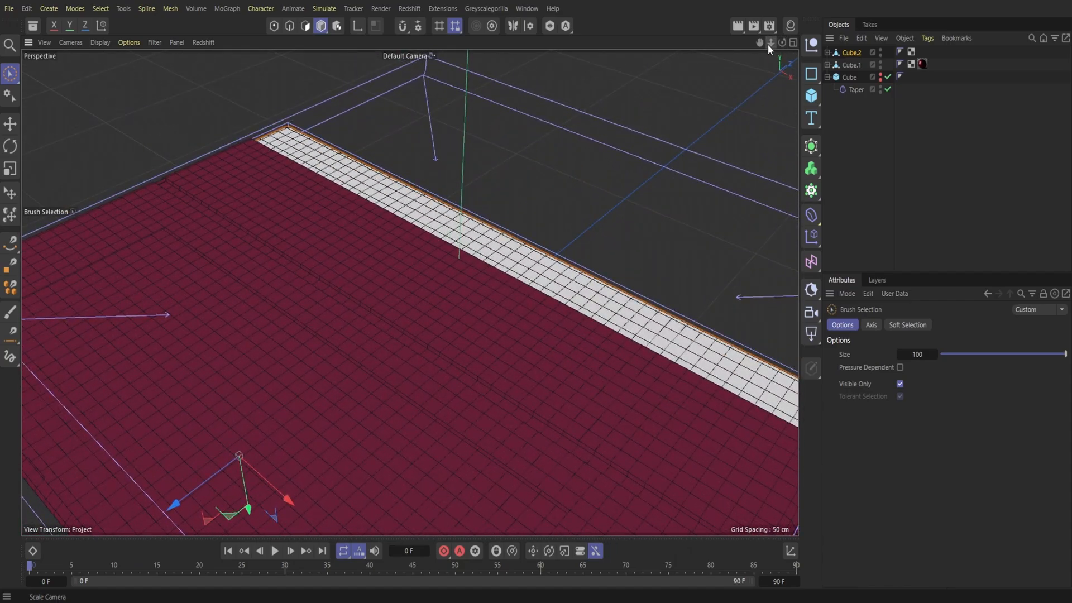
left_click(916, 354)
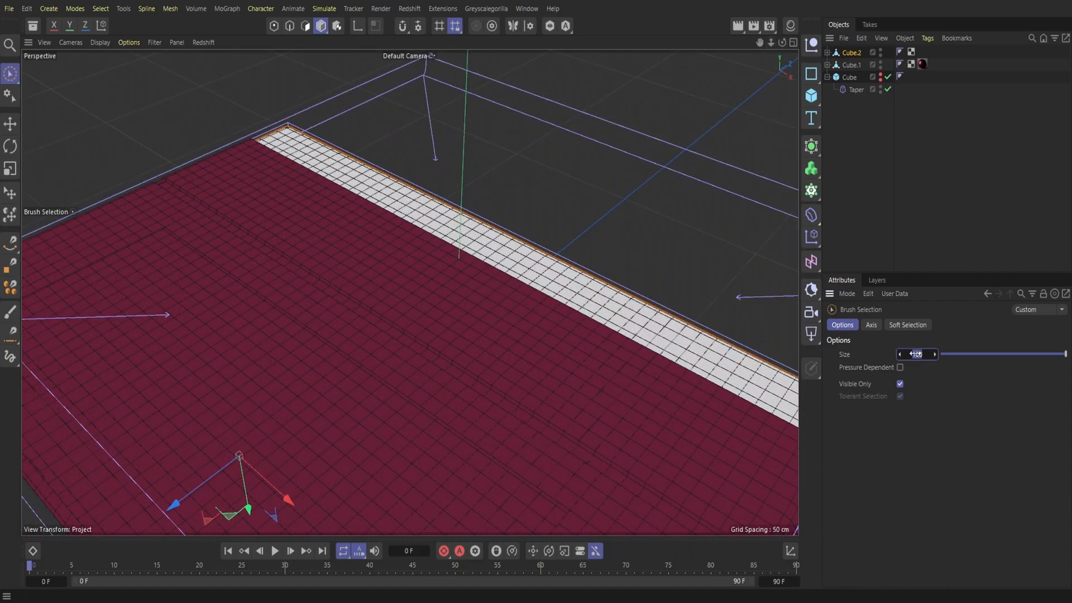
type("8")
key("Return")
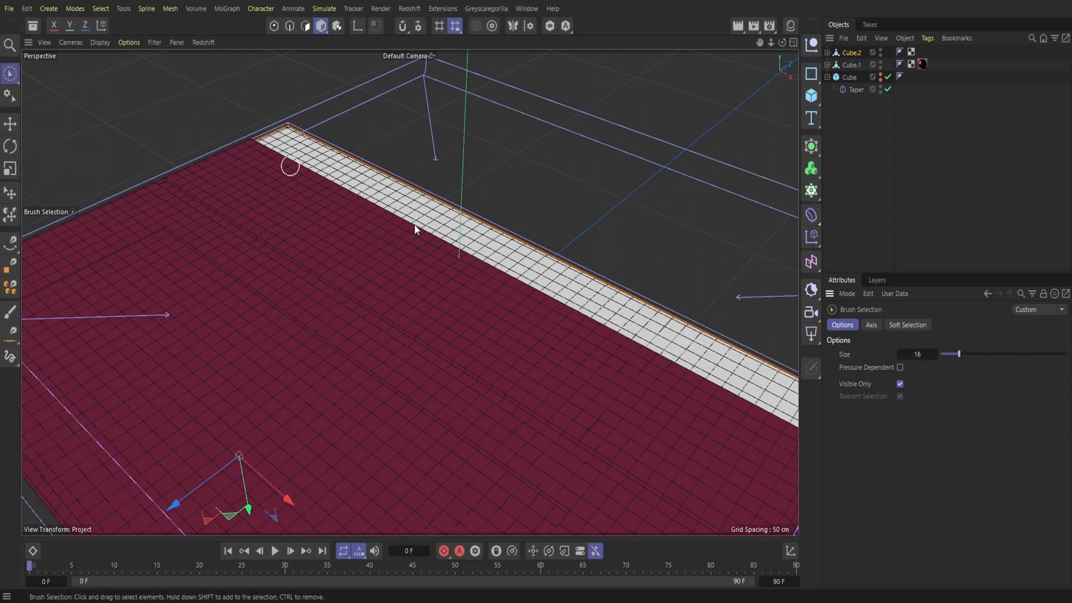
left_click(11, 74)
left_click(71, 138)
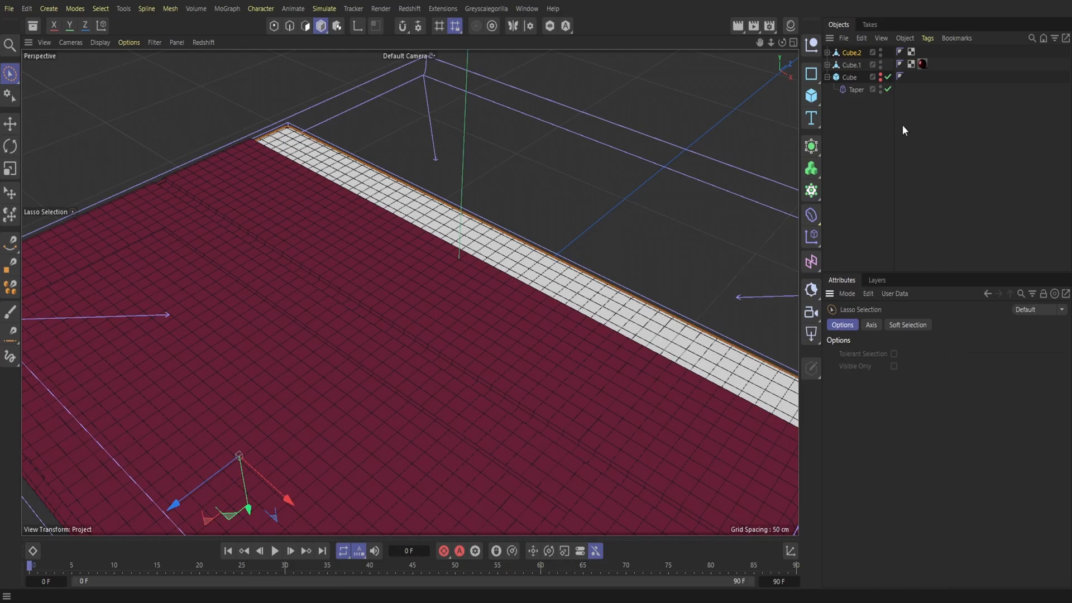
left_click(10, 73)
left_click(55, 98)
Step: In polygon mode, brush-select a long narrow strip of top polygons on Cube.1, parallel to the white strip
left_click(305, 25)
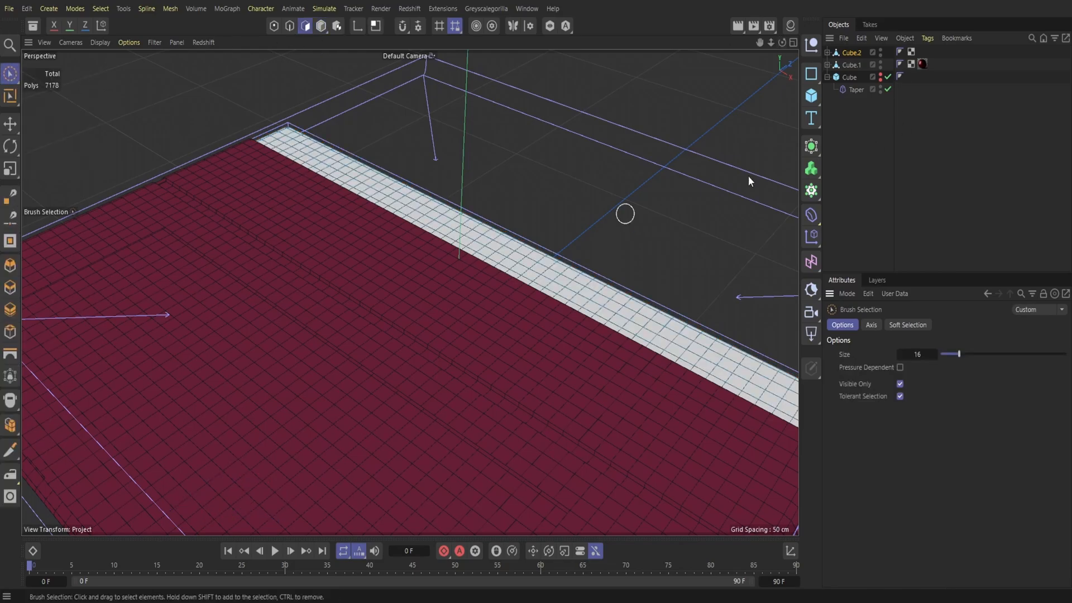
left_click(853, 65)
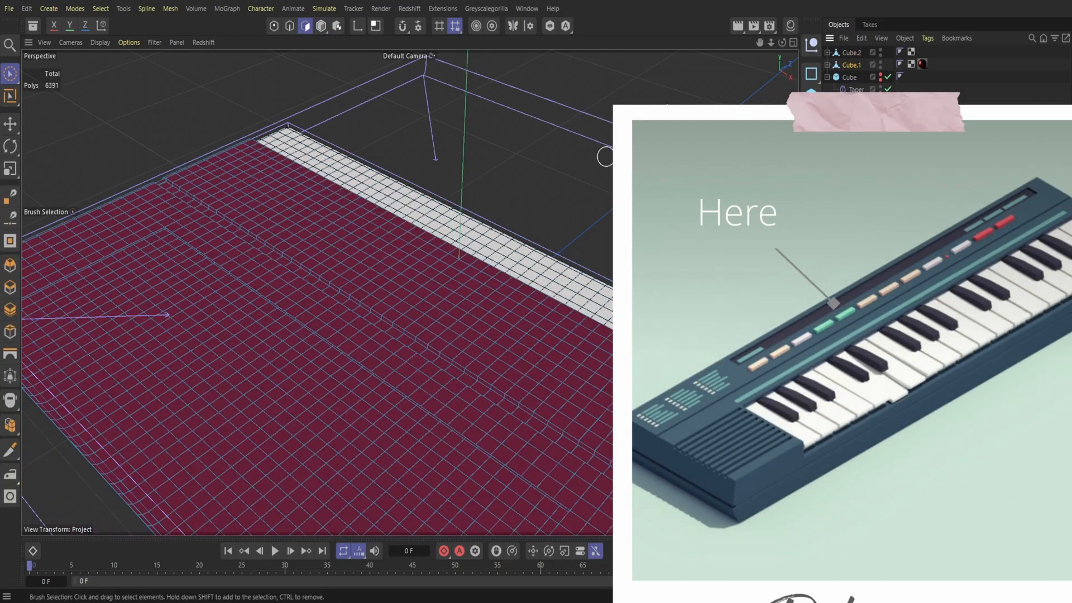
left_click_drag(782, 42, 804, 61)
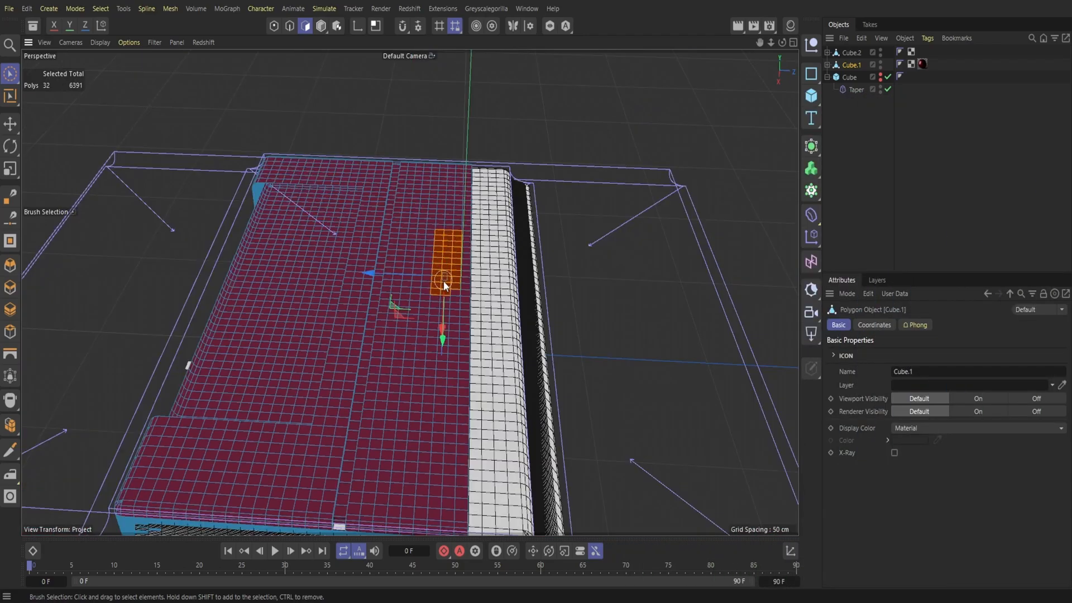
left_click_drag(442, 338, 444, 366)
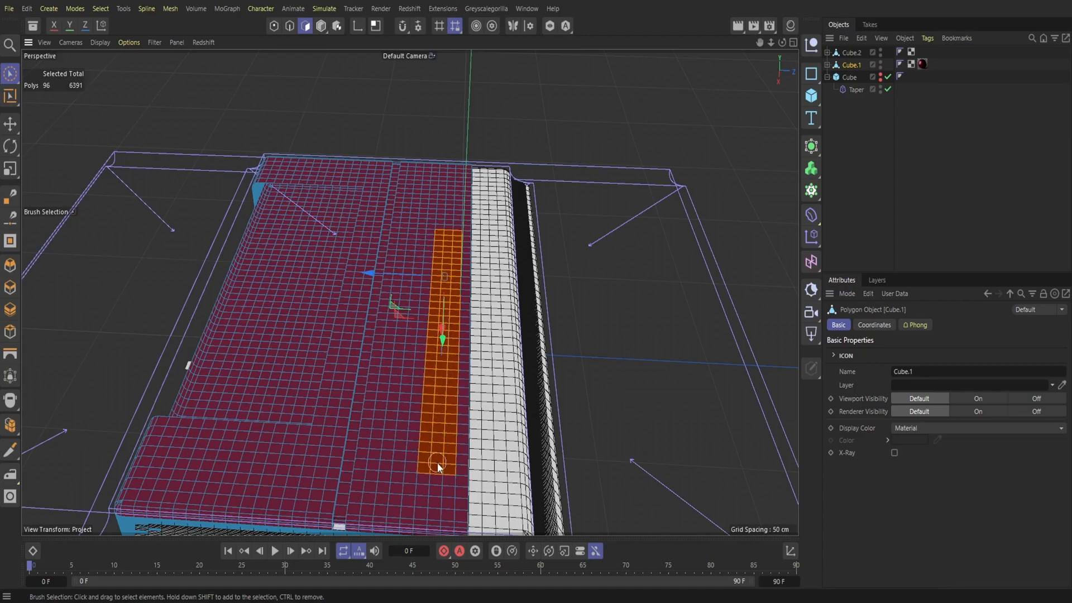
left_click_drag(437, 482, 427, 502)
Step: Recess the selected long strip with the Bevel tool, using 0 cm offset and an extrusion of about -1.68 cm
left_click_drag(783, 43, 780, 49)
left_click(10, 266)
left_click_drag(438, 373, 439, 380)
Step: Set the Brush Selection size to 8 and select a row of six polygons near the front edge beside the key opening
mouse_move(778, 43)
left_mouse_down()
mouse_move(772, 49)
mouse_move(782, 41)
left_mouse_up()
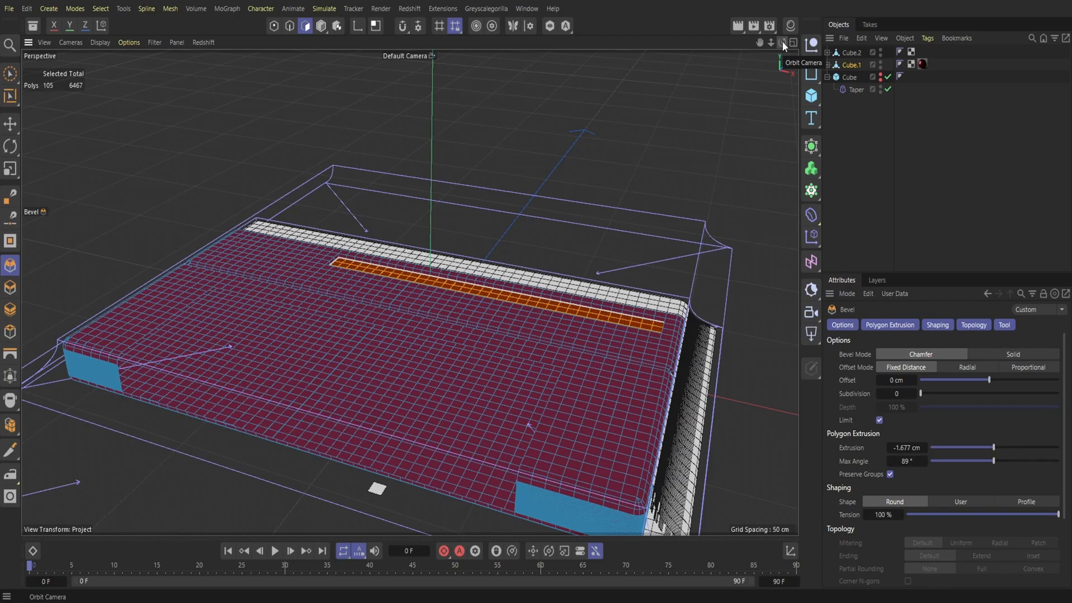
left_click_drag(782, 41, 765, 49)
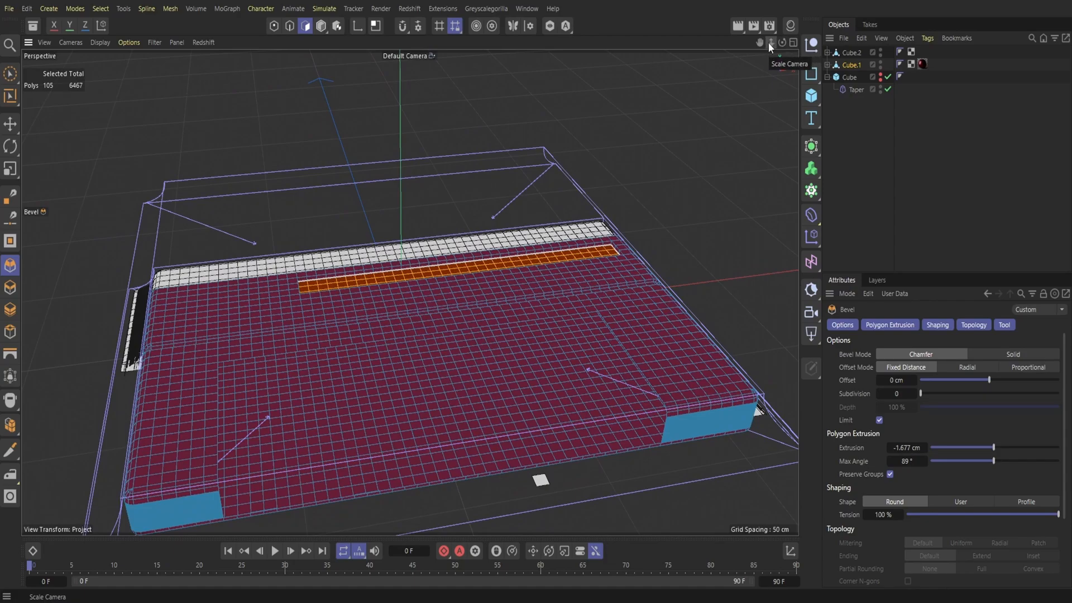
left_click_drag(783, 43, 943, 24)
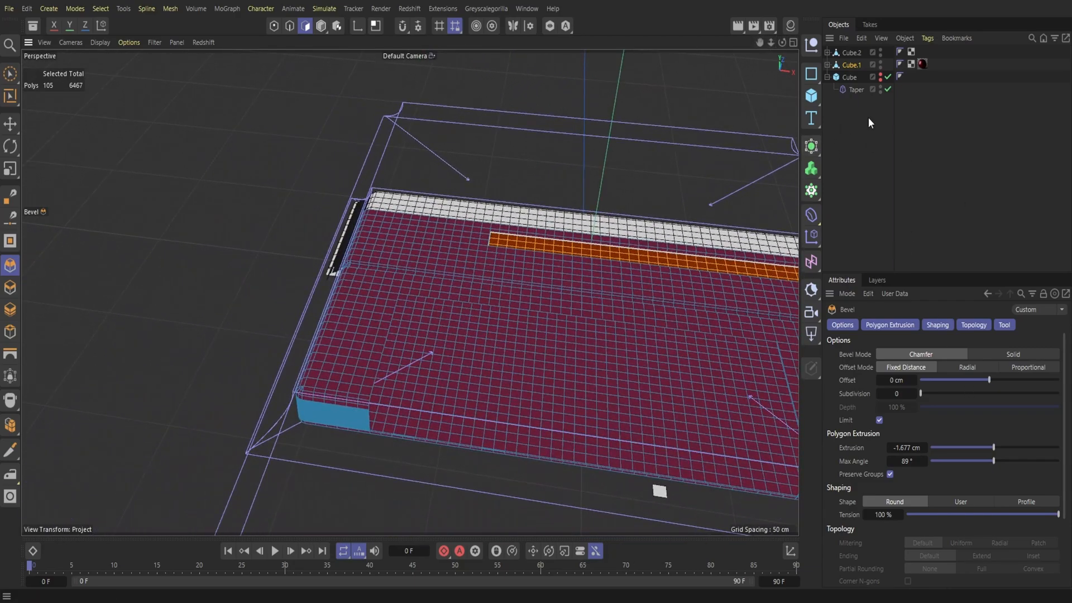
left_click_drag(11, 73, 53, 95)
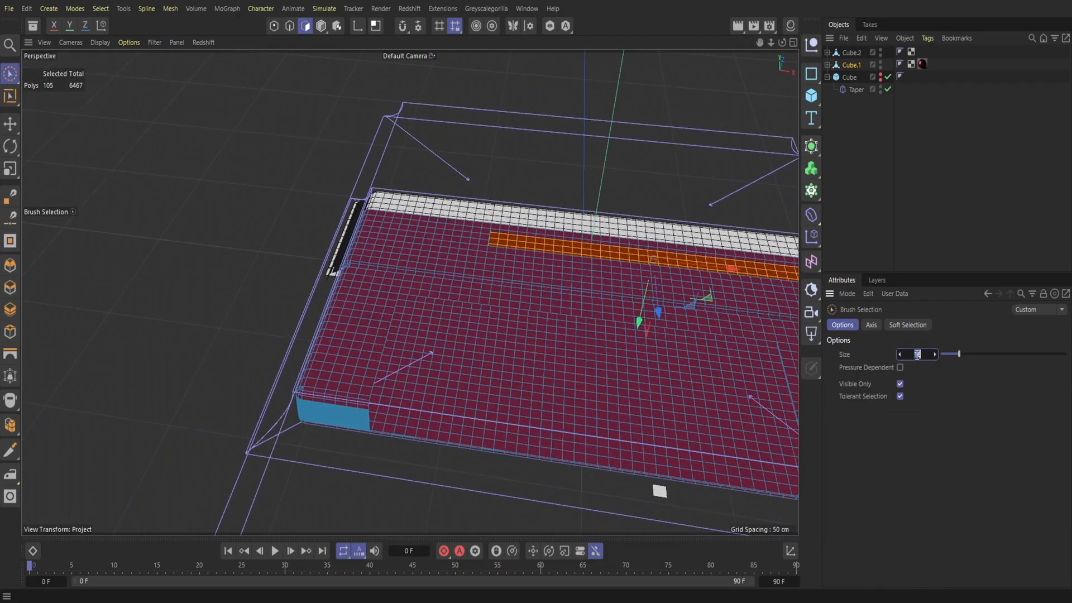
type("8")
key("Return")
right_click_drag(760, 42, 838, 42)
left_click_drag(761, 42, 807, 1)
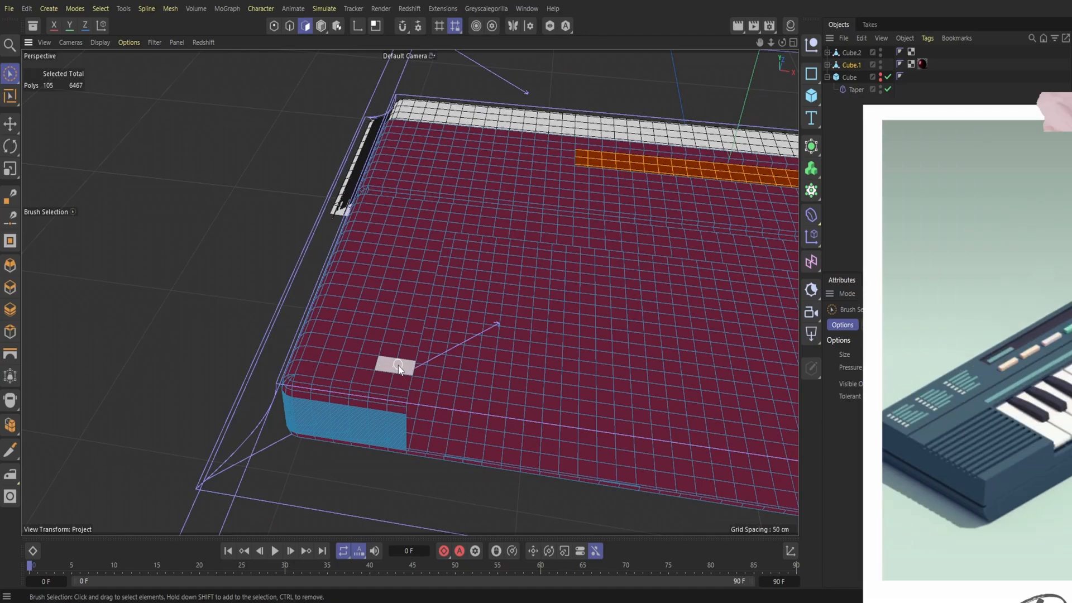
left_click_drag(402, 370, 322, 356)
Step: Bevel the selected six-polygon row inward with 0 cm offset and about -0.83 cm extrusion to form the first speaker groove
left_click(10, 265)
mouse_move(782, 43)
left_mouse_down()
mouse_move(804, 73)
mouse_move(772, 16)
mouse_move(816, 42)
left_mouse_up()
left_click_drag(379, 308, 378, 323)
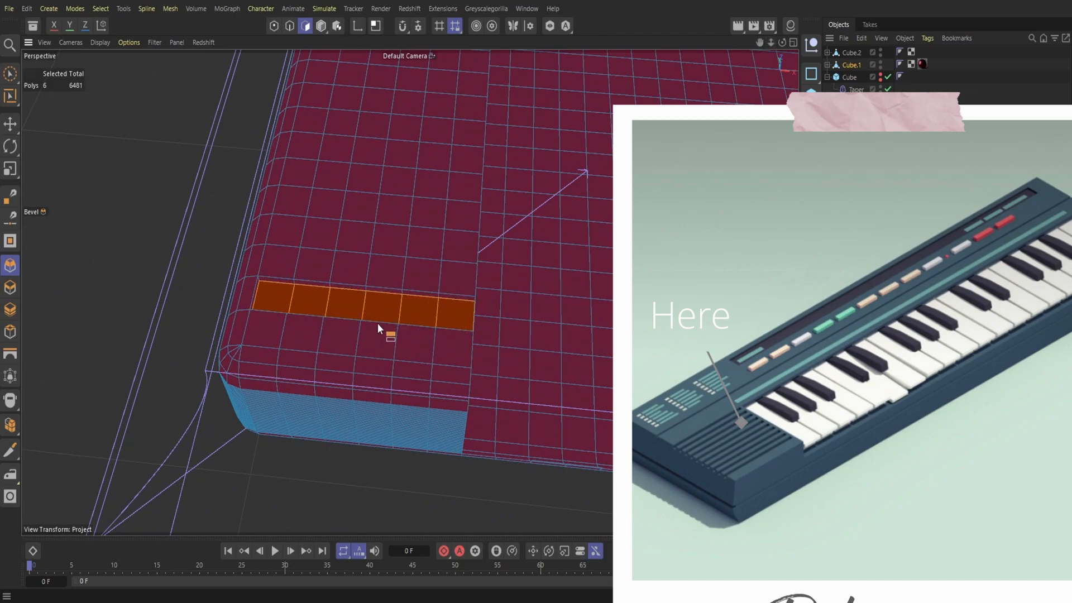
Step: Select a second parallel row of six polygons, one row behind the first groove, and recess it with the Bevel tool
mouse_move(769, 42)
left_mouse_down()
mouse_move(692, 25)
mouse_move(688, 33)
mouse_move(737, 11)
mouse_move(798, 22)
mouse_move(737, 72)
mouse_move(783, 41)
left_mouse_up()
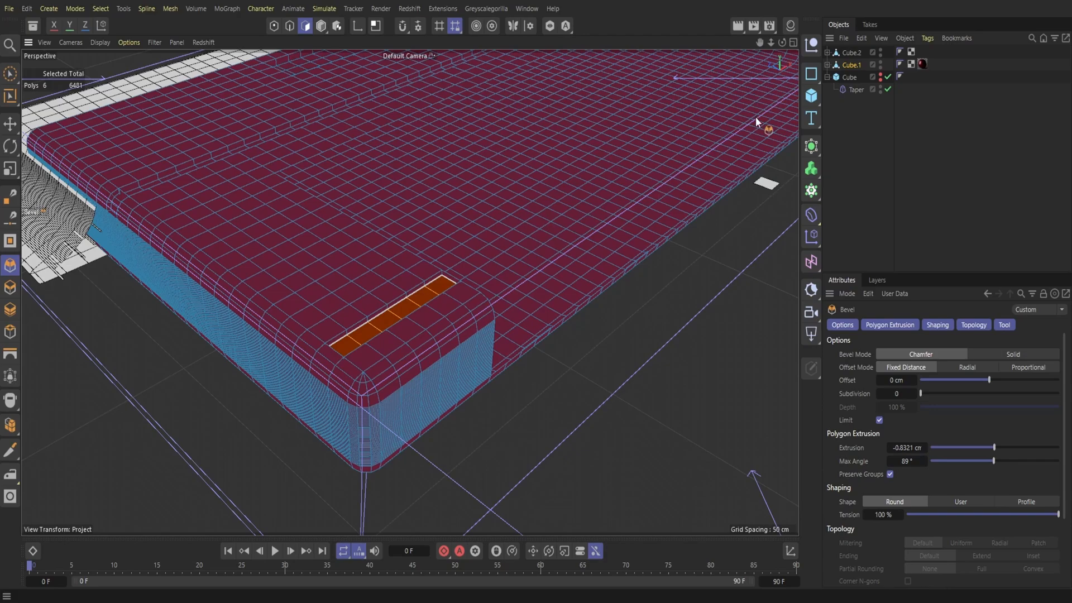
left_click_drag(10, 74, 34, 95)
mouse_move(411, 259)
left_mouse_down()
mouse_move(323, 311)
mouse_move(349, 293)
mouse_move(345, 303)
left_mouse_up()
key("m")
key("s")
left_click_drag(782, 42, 804, 40)
left_click_drag(466, 275, 460, 276)
left_click(26, 9)
left_click(36, 46)
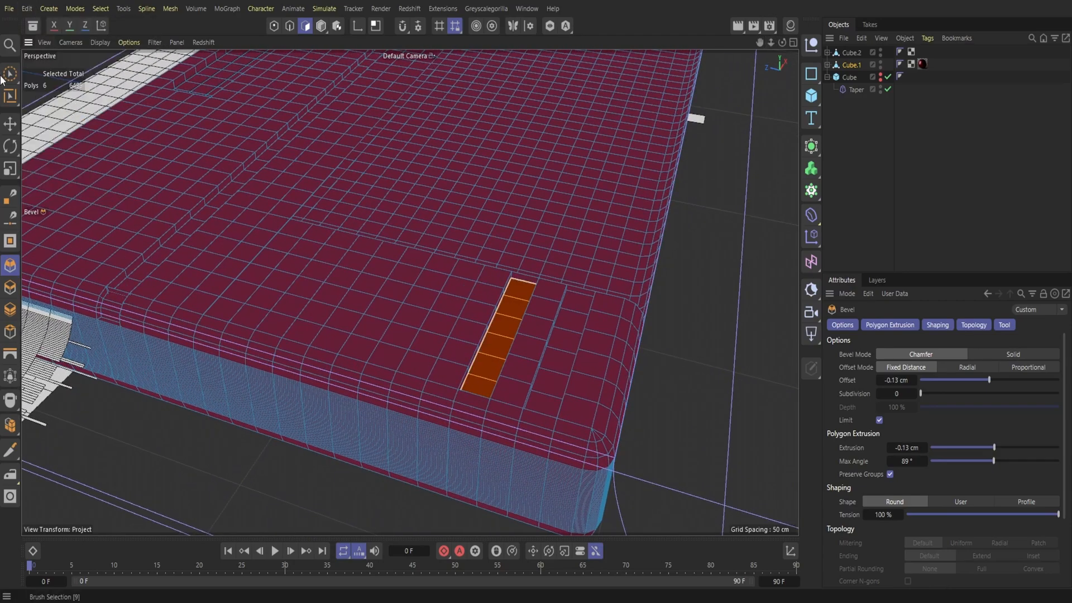
Step: Select a third parallel row of six polygons and bevel it inward with 0 cm offset and about -1.04 cm extrusion
left_click(10, 73)
left_click(56, 96)
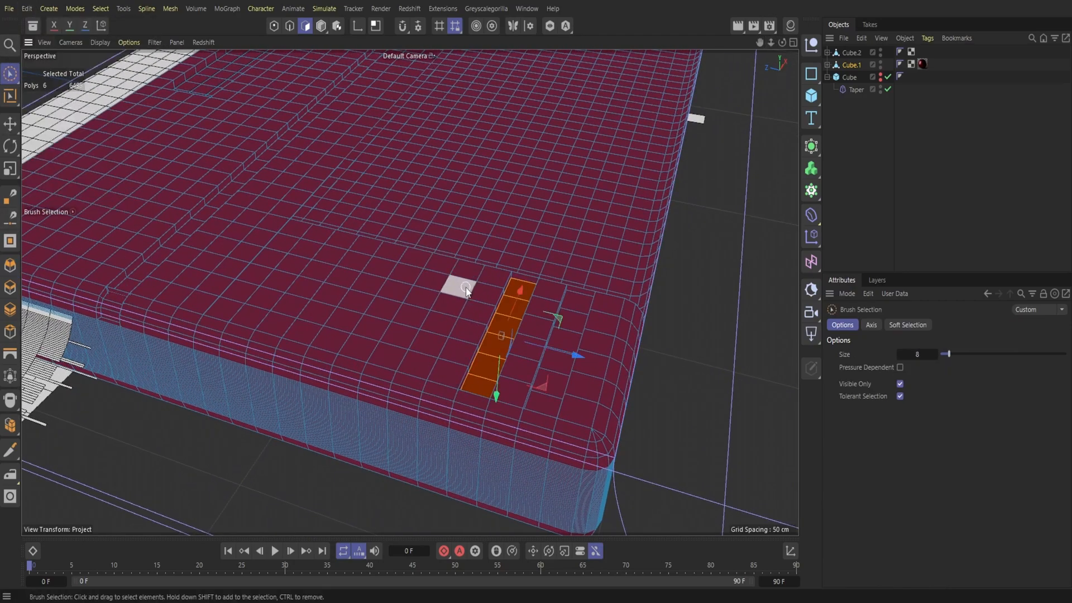
mouse_move(466, 286)
left_mouse_down()
mouse_move(426, 360)
mouse_move(468, 270)
left_mouse_up()
left_click(10, 265)
left_click_drag(437, 320, 438, 332)
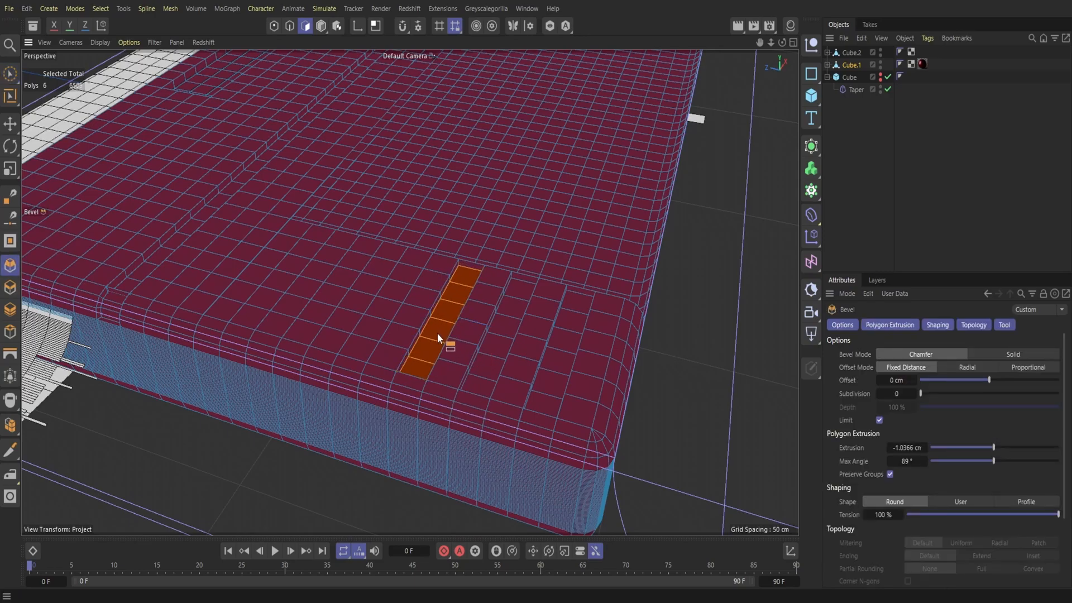
left_click_drag(781, 43, 570, 193)
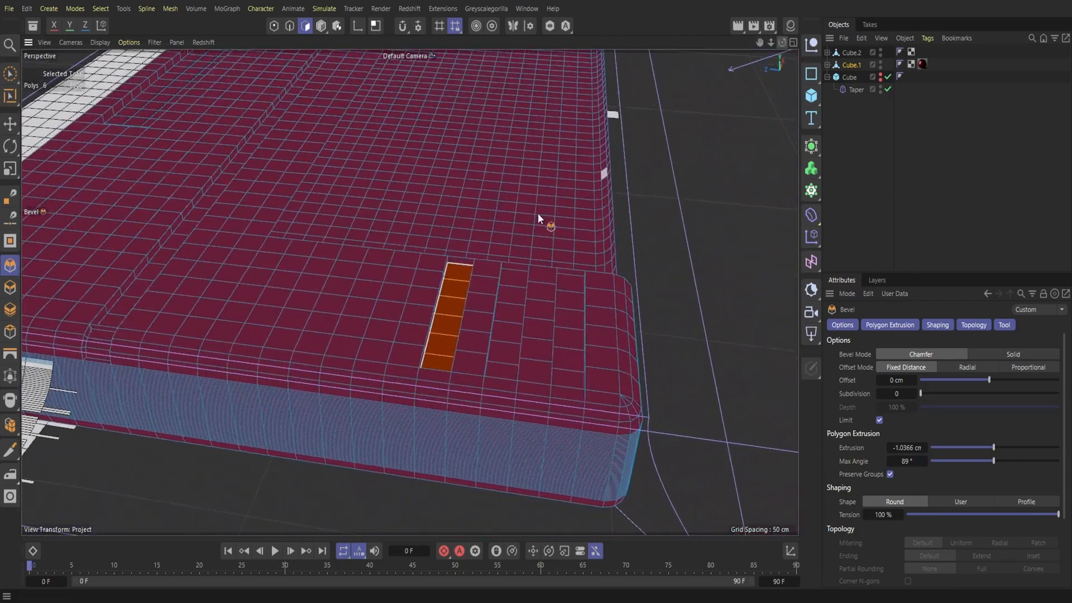
left_click_drag(400, 264, 398, 264)
left_click(26, 8)
left_click(34, 47)
Step: Brush-select a fourth parallel row of six polygons, leaving one row free behind the third groove
mouse_move(781, 42)
left_mouse_down()
mouse_move(592, 6)
mouse_move(748, 44)
mouse_move(778, 39)
left_mouse_up()
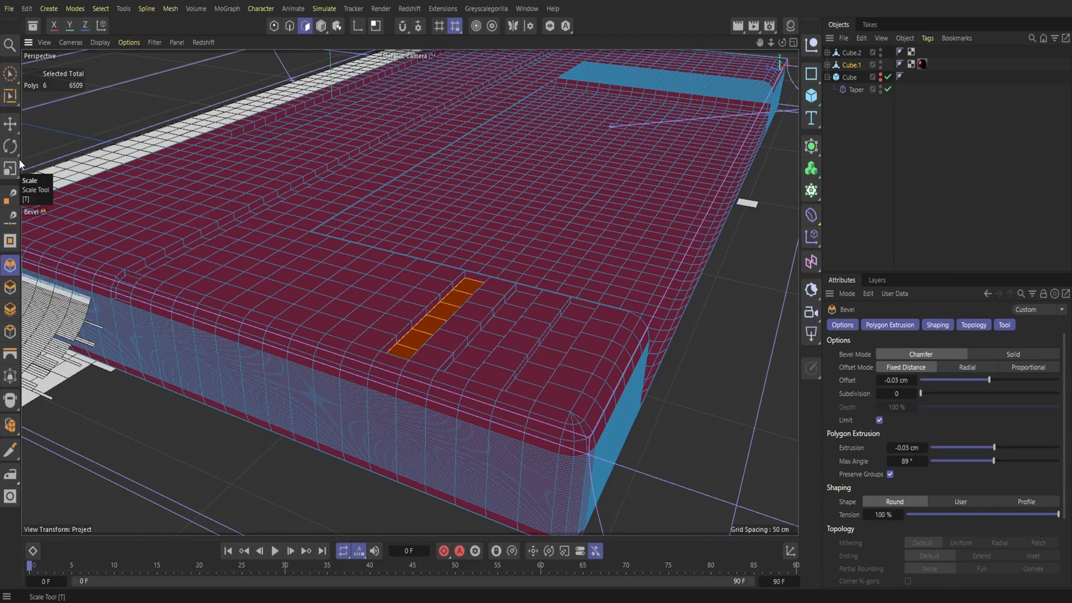
left_click_drag(10, 73, 51, 94)
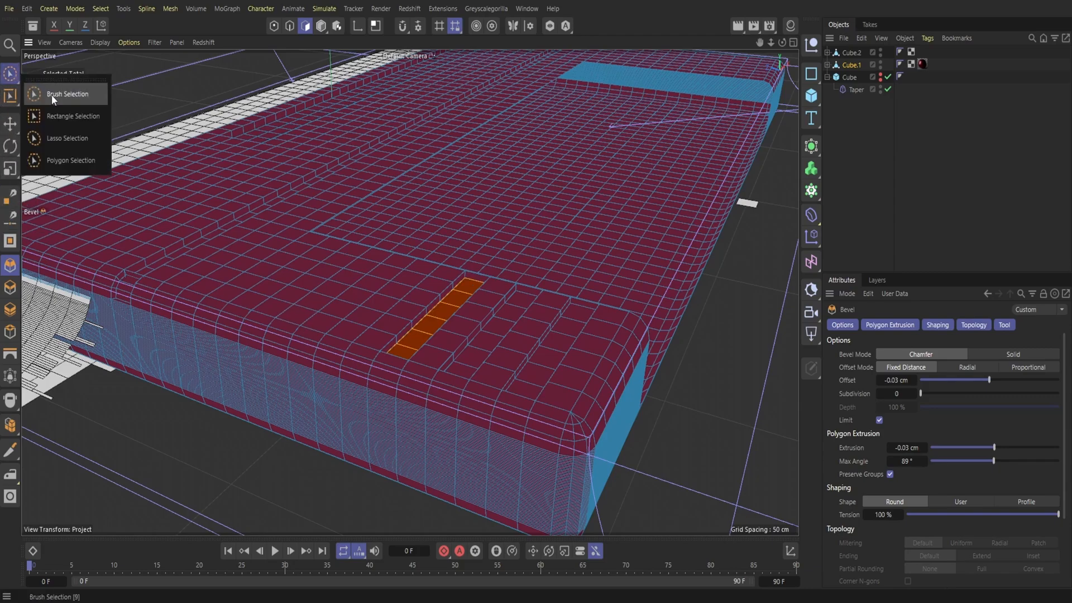
left_click(420, 274)
left_click(378, 302)
left_click(414, 275, "shift")
key("m")
key("s")
left_click_drag(377, 300, 376, 306)
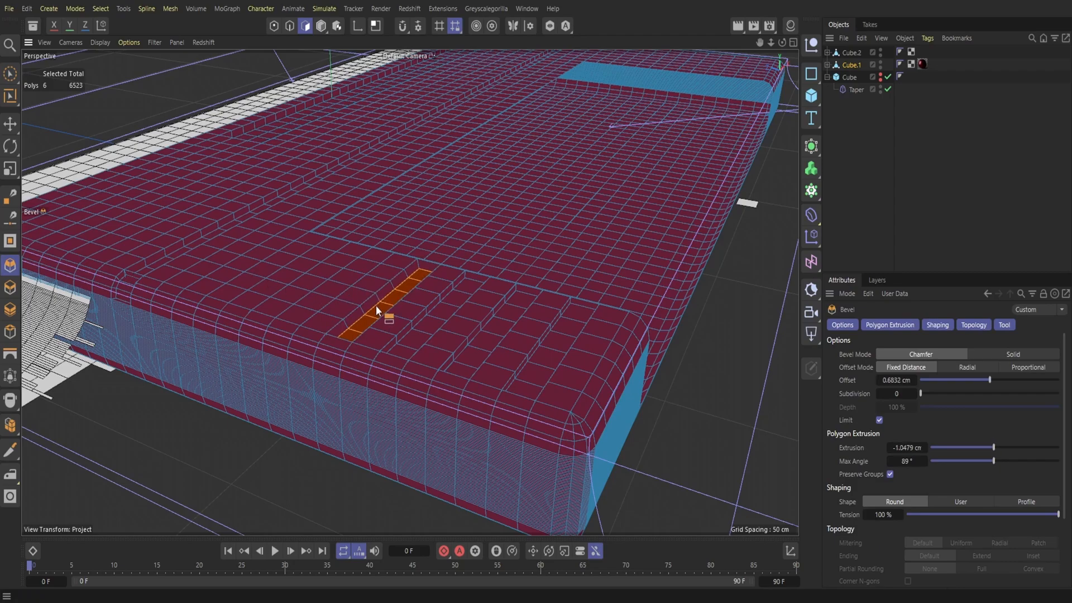
left_click(26, 8)
left_click(38, 48)
Step: Frame the fourth row and bevel it inward with 0 cm offset and about -0.93 cm extrusion
key("s")
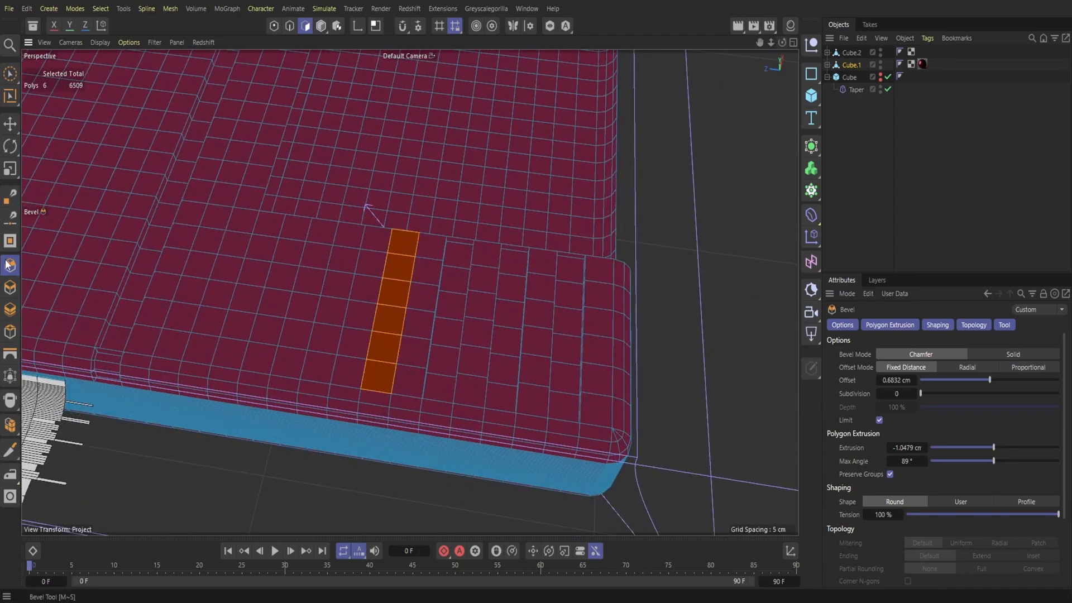
left_click_drag(389, 319, 389, 341)
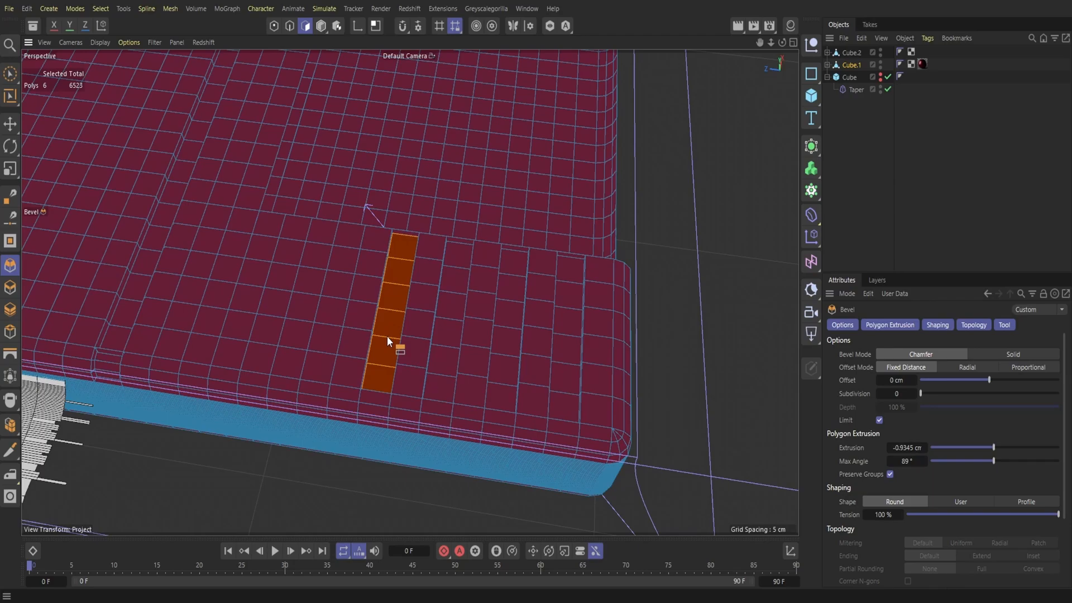
mouse_move(782, 43)
left_mouse_down()
mouse_move(698, 11)
mouse_move(784, 43)
left_mouse_up()
left_click(366, 255)
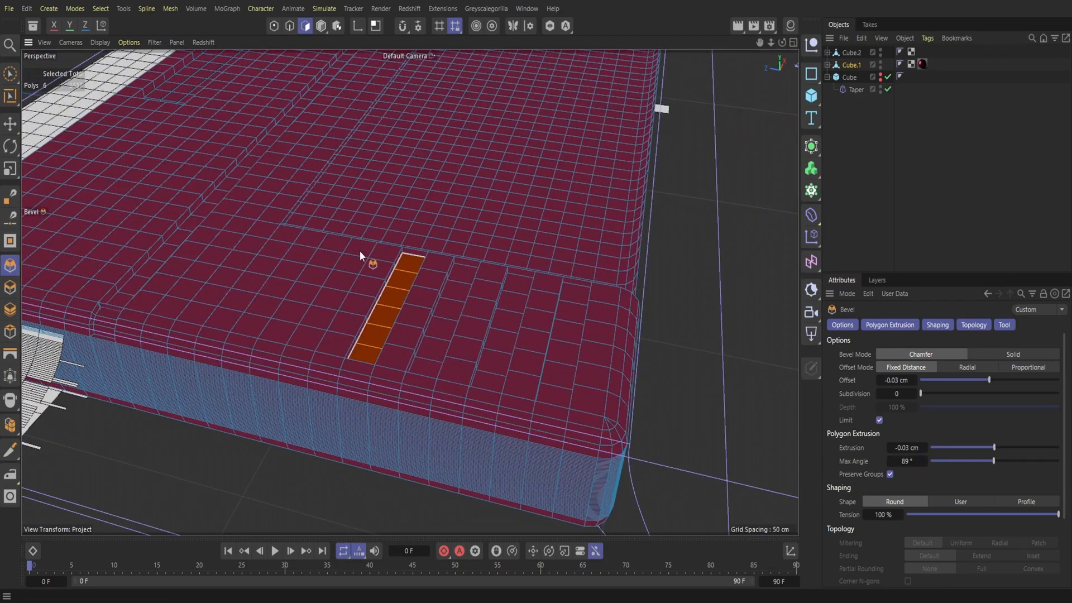
left_click(27, 8)
left_click(38, 47)
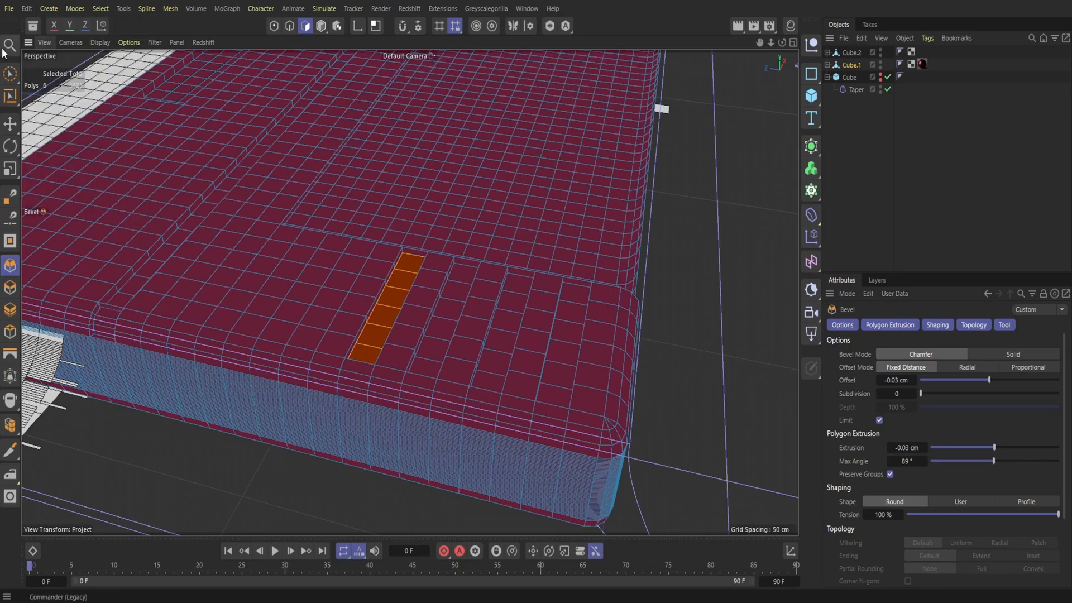
Step: Brush-select a fifth parallel row of six polygons, one row behind the fourth groove, and recess it with the Bevel tool
left_click(11, 76)
left_click_drag(360, 258, 311, 337)
left_click(8, 265)
left_click_drag(325, 301, 323, 312)
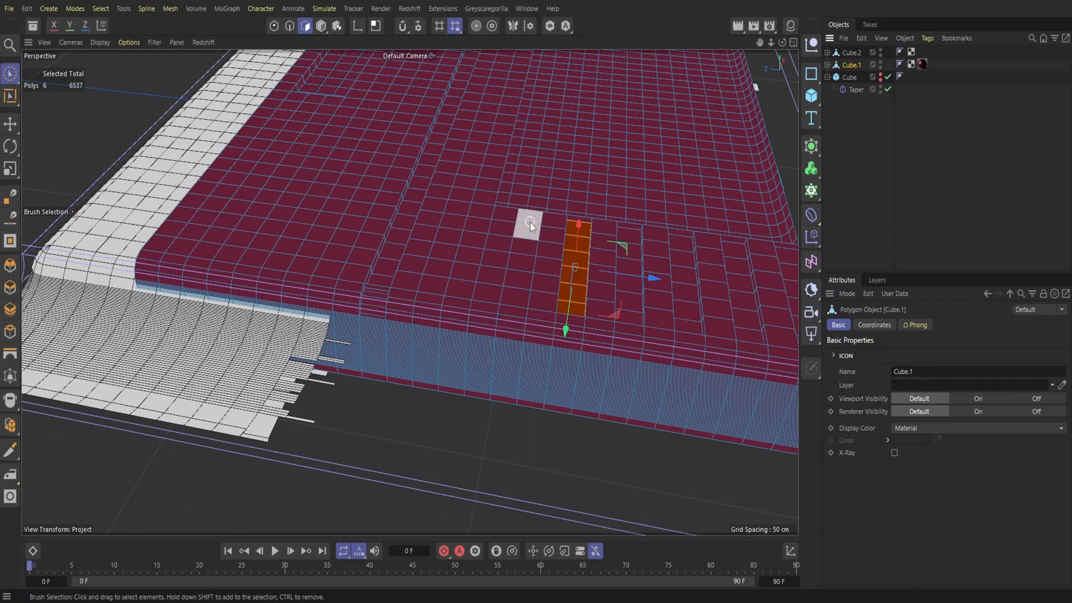
Step: Select a sixth parallel row of six polygons and bevel it inward with 0 cm offset and about -0.98 cm extrusion
left_click_drag(530, 223, 525, 237)
left_click(10, 265)
left_click_drag(519, 260, 518, 270)
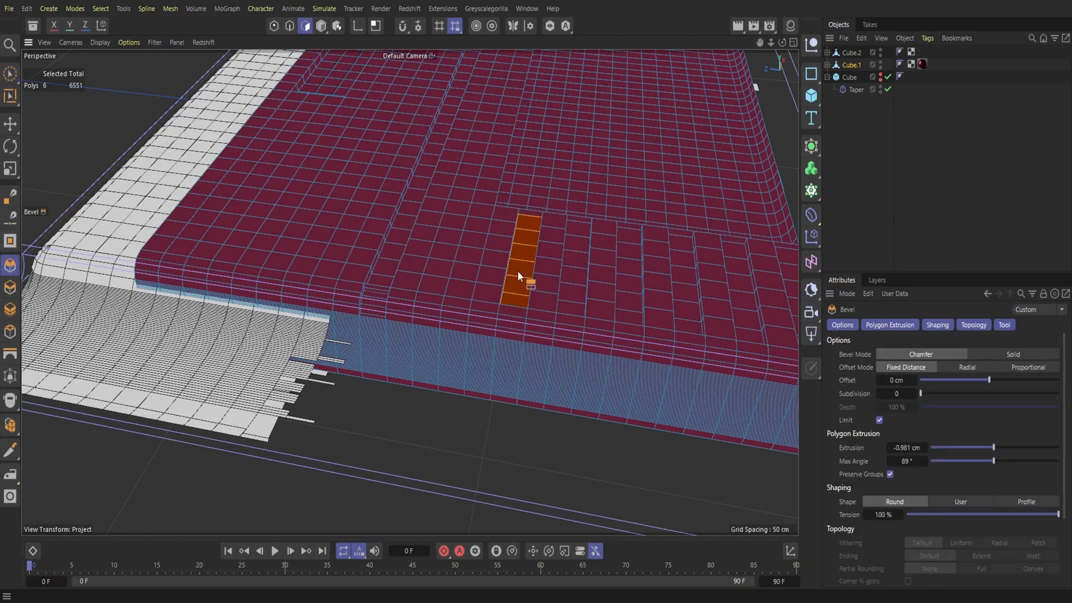
Step: Add a cube and shrink its height and width into a narrow block at the front of the keyboard body
mouse_move(782, 43)
left_mouse_down()
mouse_move(770, 50)
mouse_move(776, 72)
mouse_move(764, 53)
mouse_move(779, 45)
left_mouse_up()
left_click_drag(410, 292, 335, 313, "alt")
right_click_drag(409, 292, 379, 292, "alt")
middle_click_drag(409, 292, 345, 284, "alt")
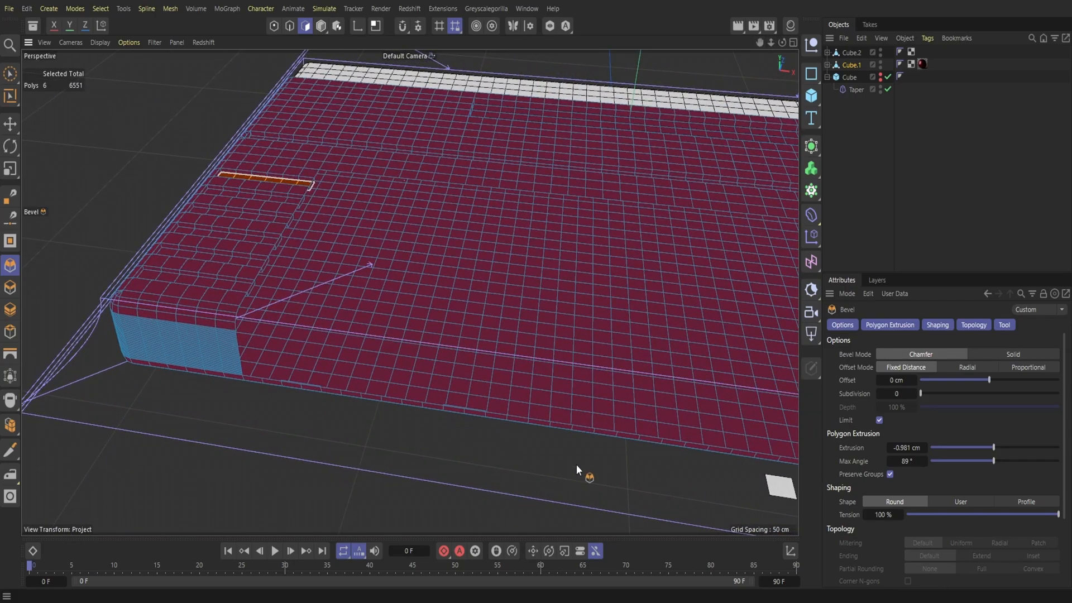
left_click_drag(811, 95, 839, 113)
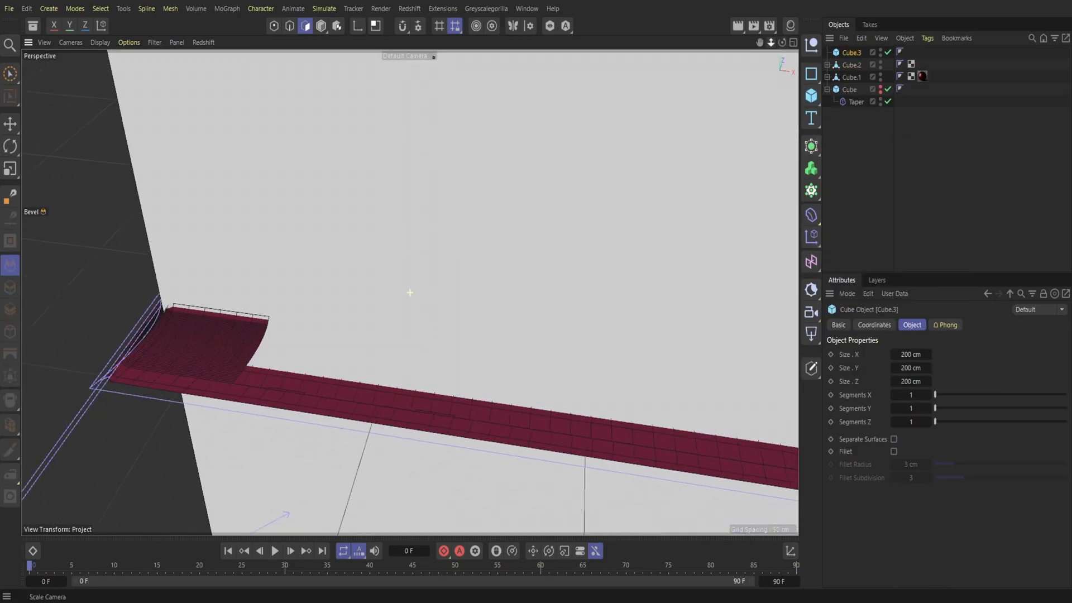
key("o")
left_click(11, 76)
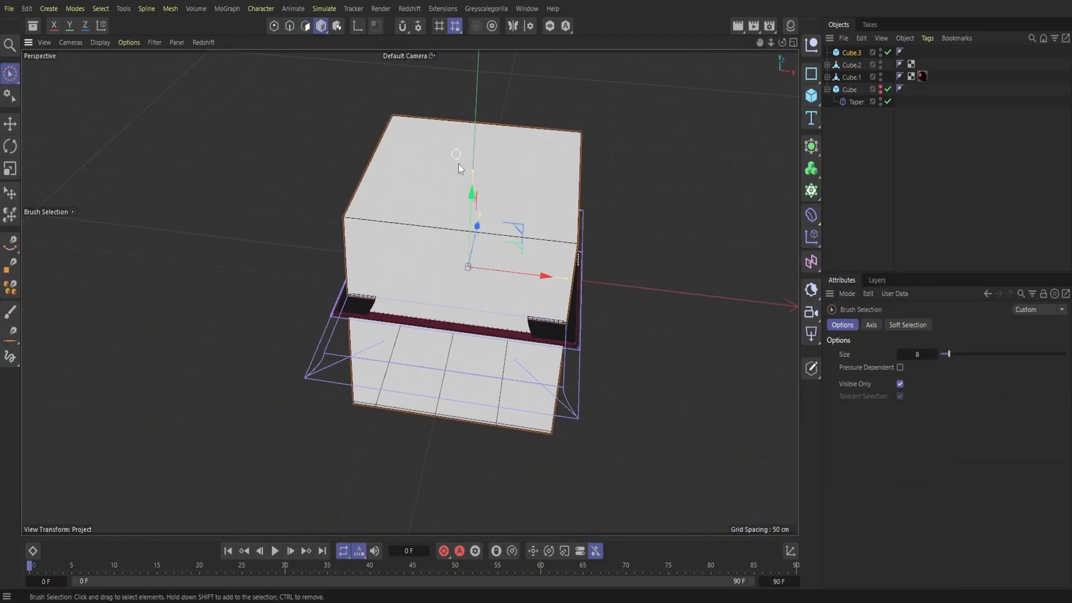
left_click_drag(474, 172, 496, 254)
left_click_drag(570, 280, 496, 272)
left_click_drag(476, 225, 461, 266)
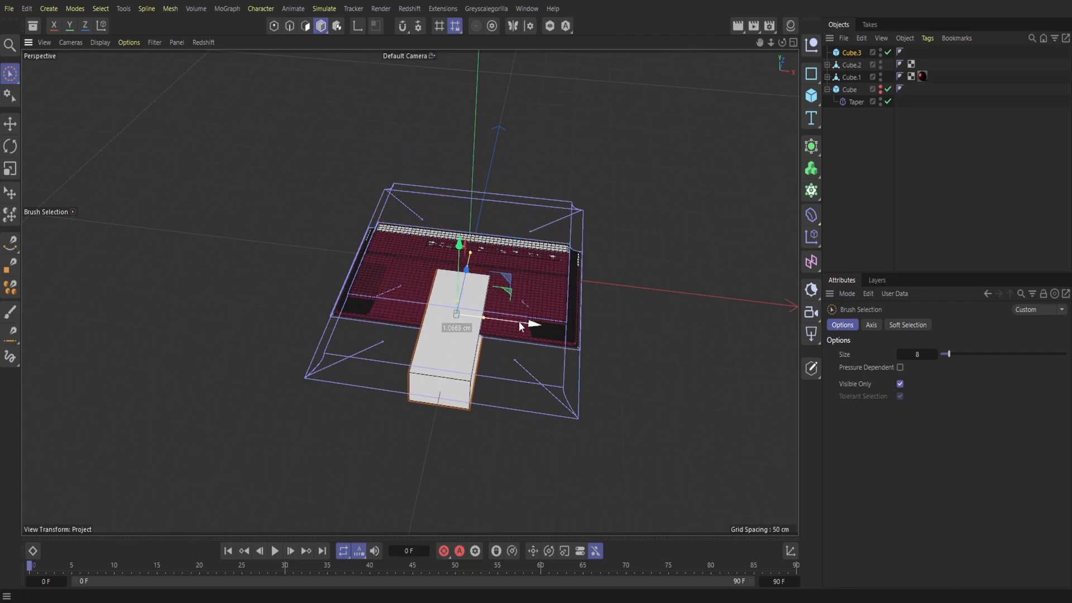
left_click_drag(520, 326, 468, 320)
Step: Shorten the new block and move it toward the speaker grooves at the body's side
left_click_drag(772, 44, 720, 44)
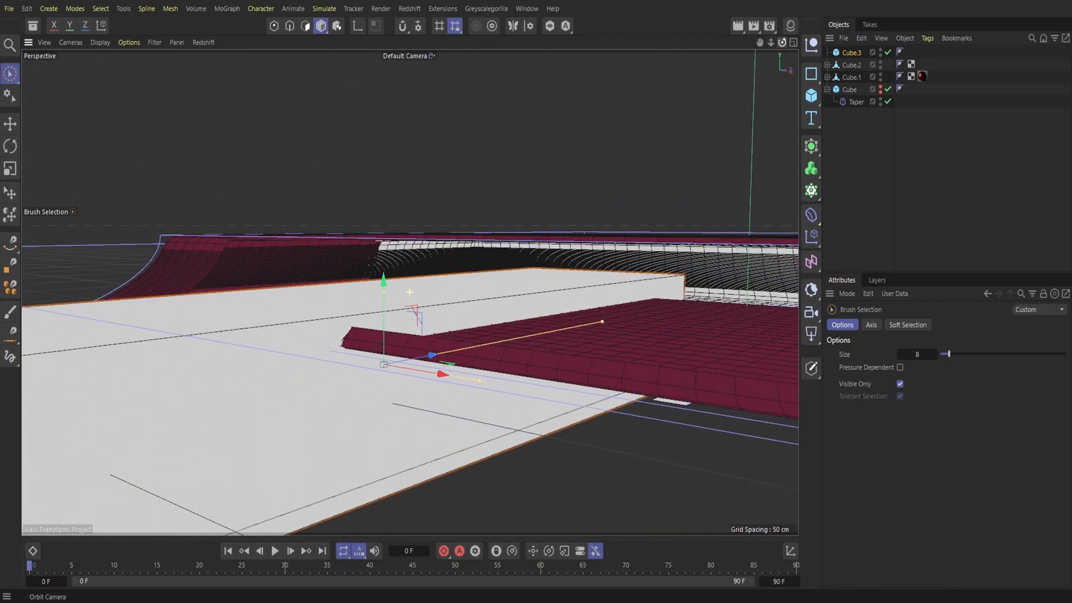
left_click_drag(389, 304, 387, 267)
left_click_drag(459, 361, 441, 342)
mouse_move(678, 255)
left_mouse_down()
mouse_move(566, 285)
mouse_move(473, 293)
mouse_move(625, 357)
mouse_move(473, 314)
left_mouse_up()
left_click_drag(396, 300, 579, 402)
left_click_drag(603, 456, 541, 403)
left_click_drag(584, 438, 384, 287)
Step: Raise and shift the block beneath the speaker grooves so its white top fills the recessed rows
right_click_drag(384, 287, 409, 287, "alt")
left_click_drag(410, 292, 472, 262, "alt")
left_click_drag(258, 254, 254, 192)
mouse_move(409, 292)
left_mouse_down("alt")
mouse_move(279, 268)
mouse_move(409, 292)
left_mouse_up("alt")
left_click_drag(336, 263, 289, 253)
left_click_drag(239, 173, 240, 188)
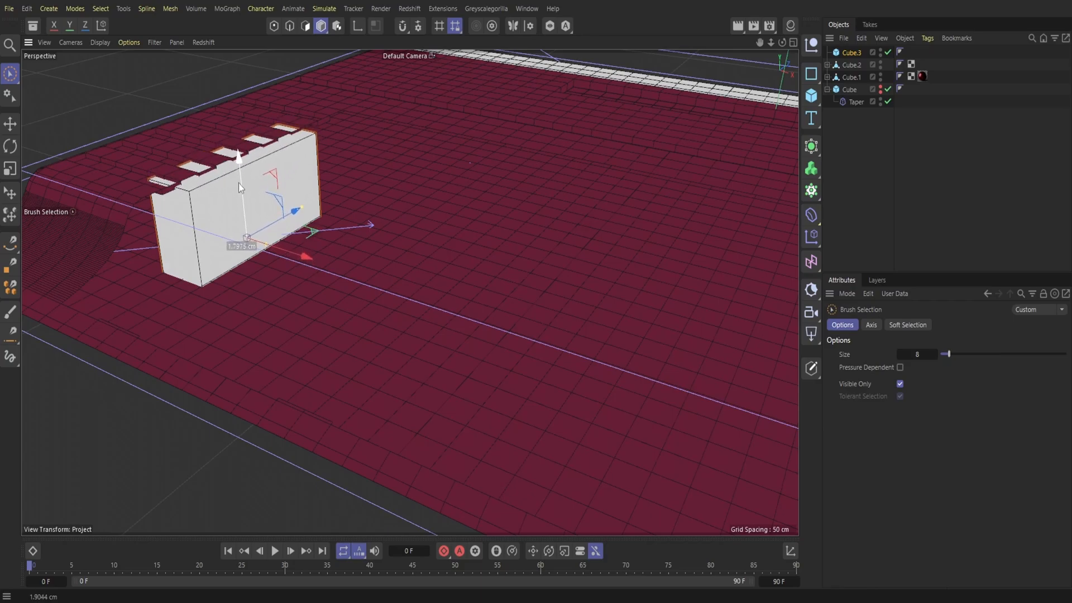
Step: Adjust the block's width, length and position so it spans all six speaker grooves
left_click_drag(783, 43, 888, 57)
left_click_drag(441, 315, 429, 318)
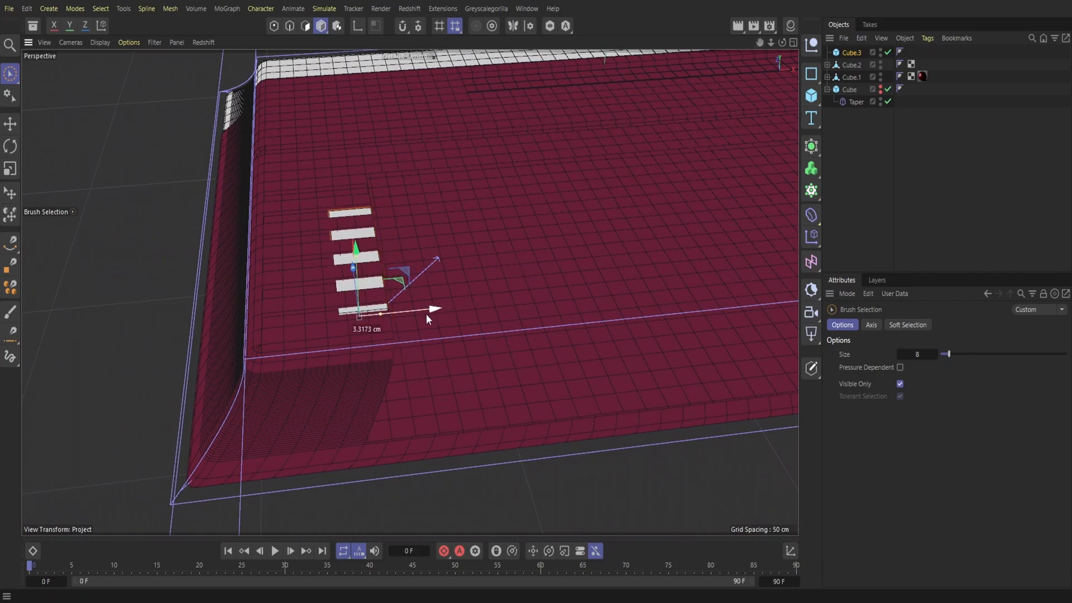
mouse_move(783, 43)
left_mouse_down()
mouse_move(755, 62)
mouse_move(754, 84)
left_mouse_up()
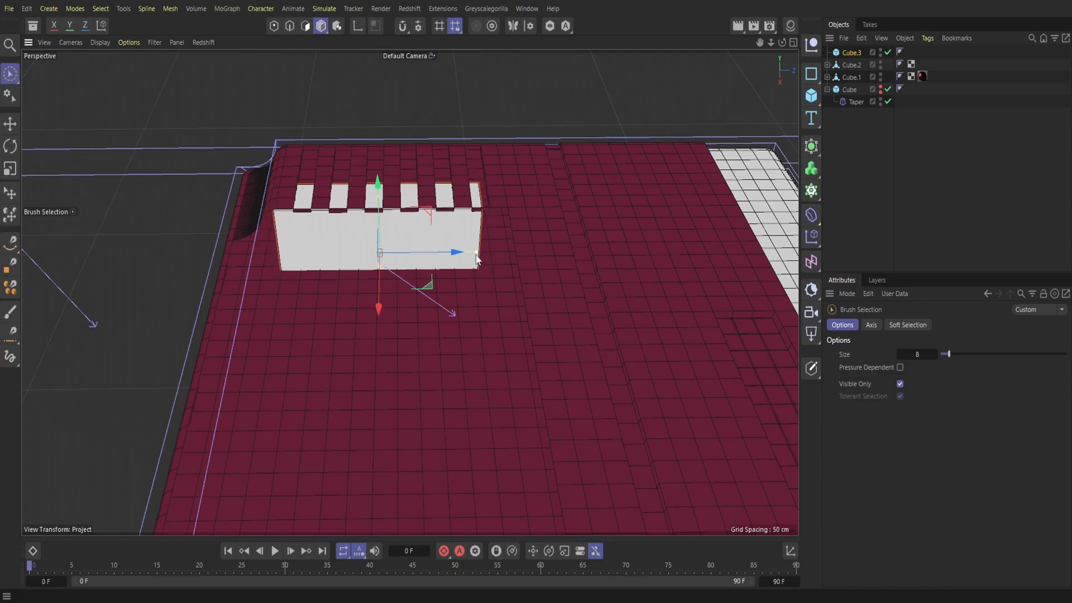
left_click_drag(479, 261, 480, 260)
left_click_drag(446, 252, 456, 252)
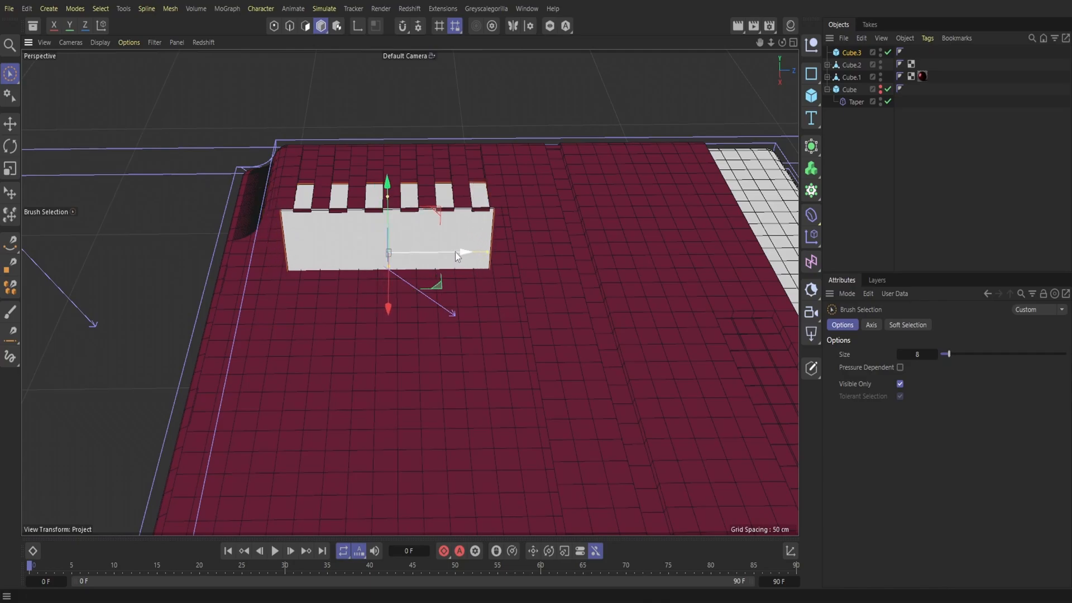
left_click_drag(783, 43, 828, 58)
mouse_move(377, 311)
left_mouse_down()
mouse_move(412, 307)
mouse_move(389, 316)
left_mouse_up()
Step: Duplicate the speaker block and reshape the copy into a white strip across the body, about 198 cm long and 12.3 cm deep
left_click_drag(782, 43, 704, 43)
left_click(861, 38)
left_click(876, 90)
left_click(861, 38)
left_click(875, 104)
mouse_move(785, 42)
left_mouse_down()
mouse_move(456, 270)
mouse_move(529, 251)
mouse_move(488, 263)
mouse_move(541, 370)
left_mouse_up()
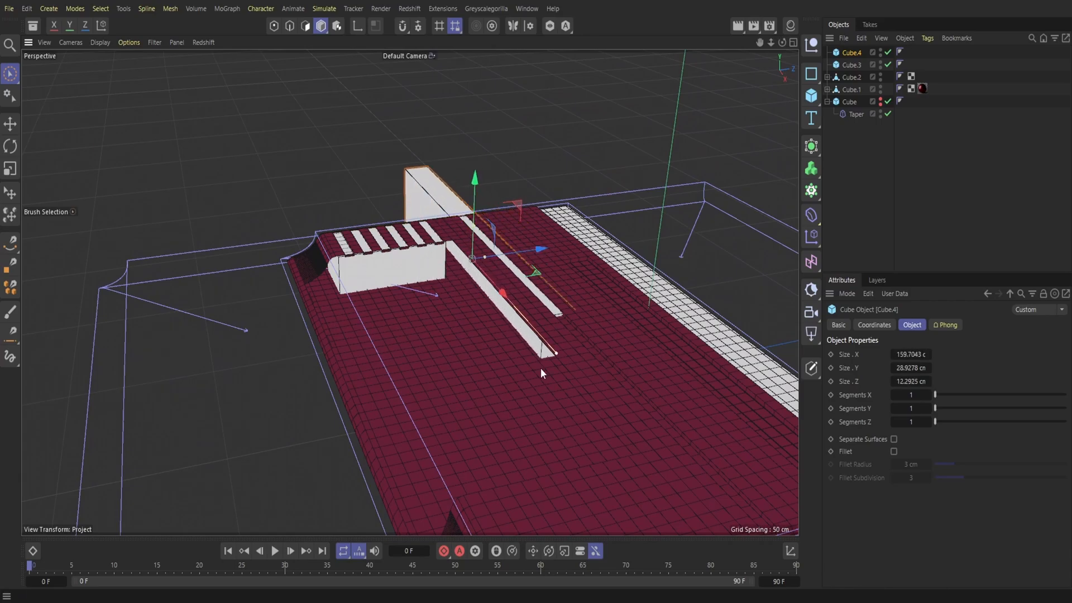
left_click_drag(782, 43, 862, 85)
left_click_drag(458, 231, 683, 253)
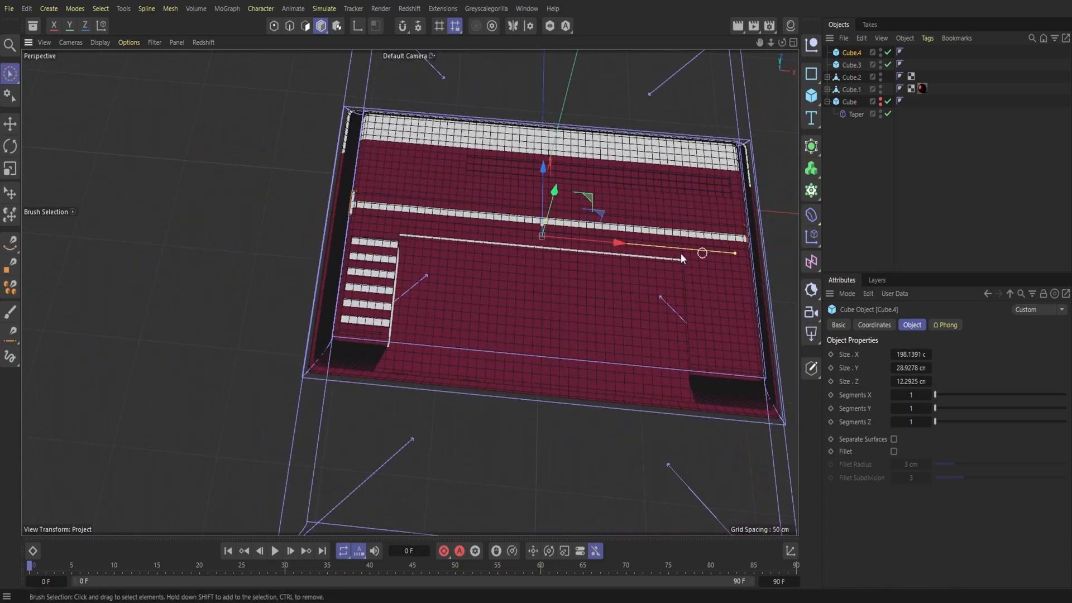
Step: Inspect the strip's end at the body's side edge and enable a 3 cm fillet on the strip
left_click_drag(782, 42, 804, 31)
mouse_move(409, 292)
left_mouse_down()
mouse_move(765, 75)
mouse_move(409, 292)
mouse_move(782, 43)
left_mouse_up()
left_click_drag(771, 43, 410, 292)
left_click_drag(759, 43, 785, 42)
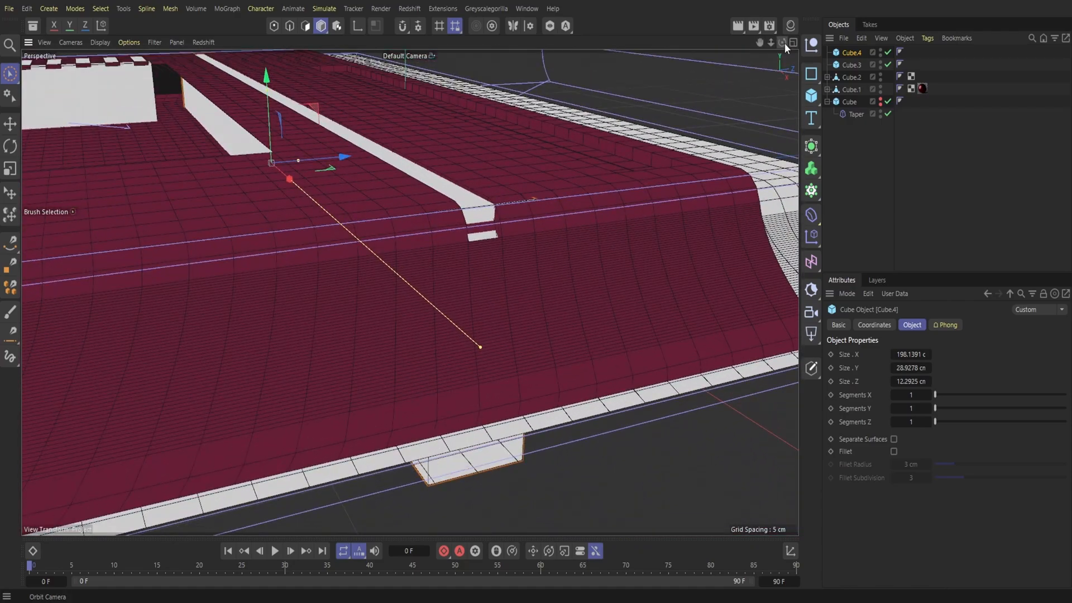
left_click(893, 452)
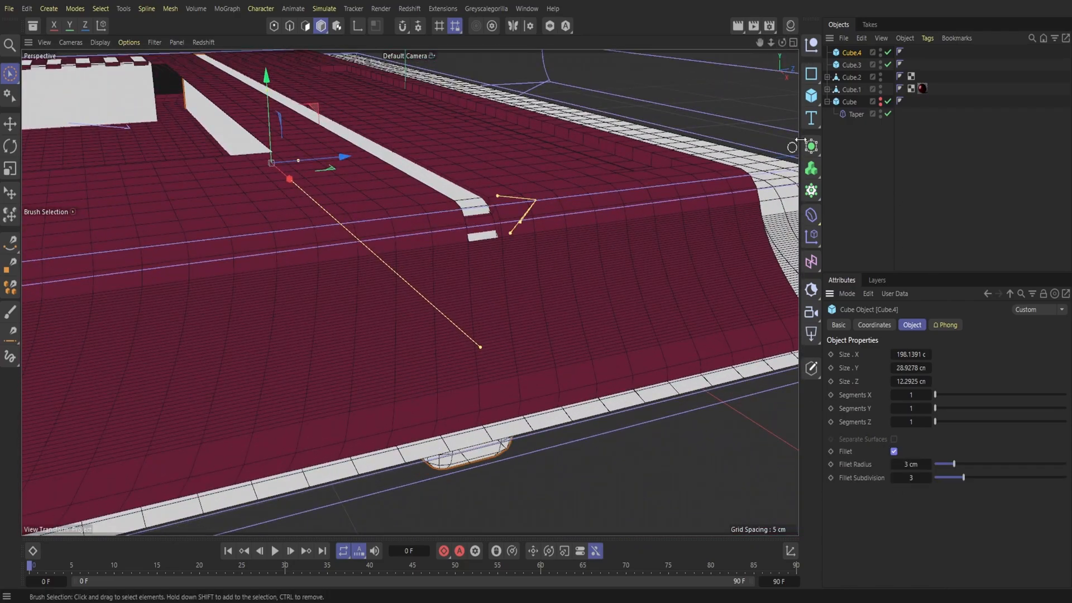
Step: Select the four red body polygons covering the strip's end at the side edge and delete them
mouse_move(782, 43)
left_mouse_down()
mouse_move(409, 292)
mouse_move(774, 76)
left_mouse_up()
left_click(851, 90)
left_click(306, 26)
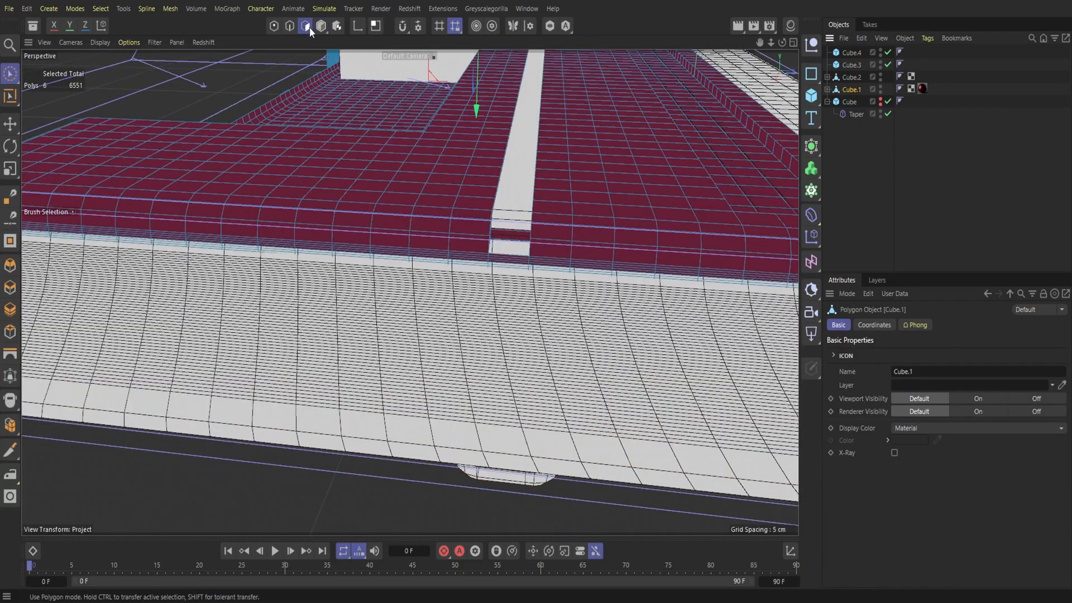
left_click_drag(513, 240, 511, 239)
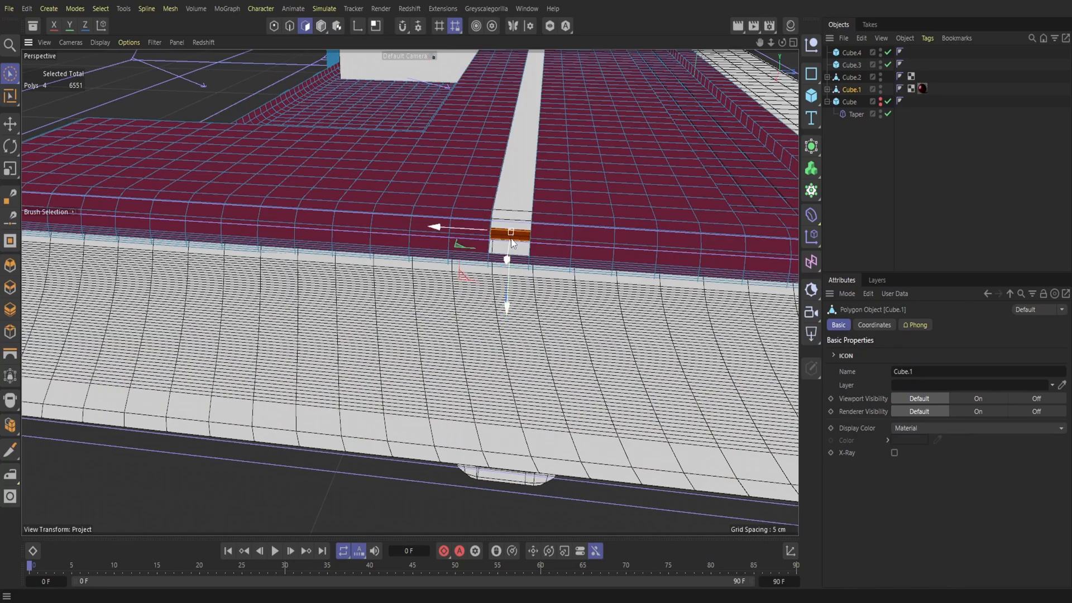
mouse_move(784, 45)
left_mouse_down()
mouse_move(409, 292)
mouse_move(783, 45)
left_mouse_up()
mouse_move(772, 44)
left_mouse_down()
mouse_move(410, 292)
mouse_move(773, 43)
mouse_move(410, 292)
mouse_move(760, 43)
left_mouse_up()
mouse_move(783, 43)
left_mouse_down()
mouse_move(409, 292)
mouse_move(782, 44)
mouse_move(410, 292)
mouse_move(761, 43)
mouse_move(410, 292)
mouse_move(783, 44)
left_mouse_up()
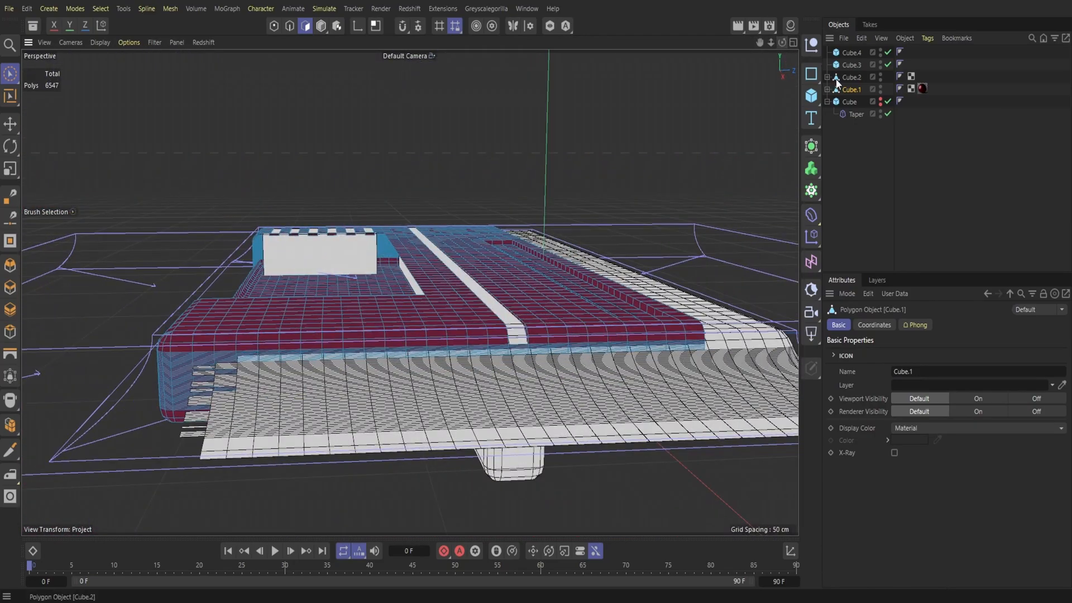
Step: Reduce the white strip's height to about 22.9 cm, set its length to about 198.7 cm and nudge it sideways
left_click(321, 26)
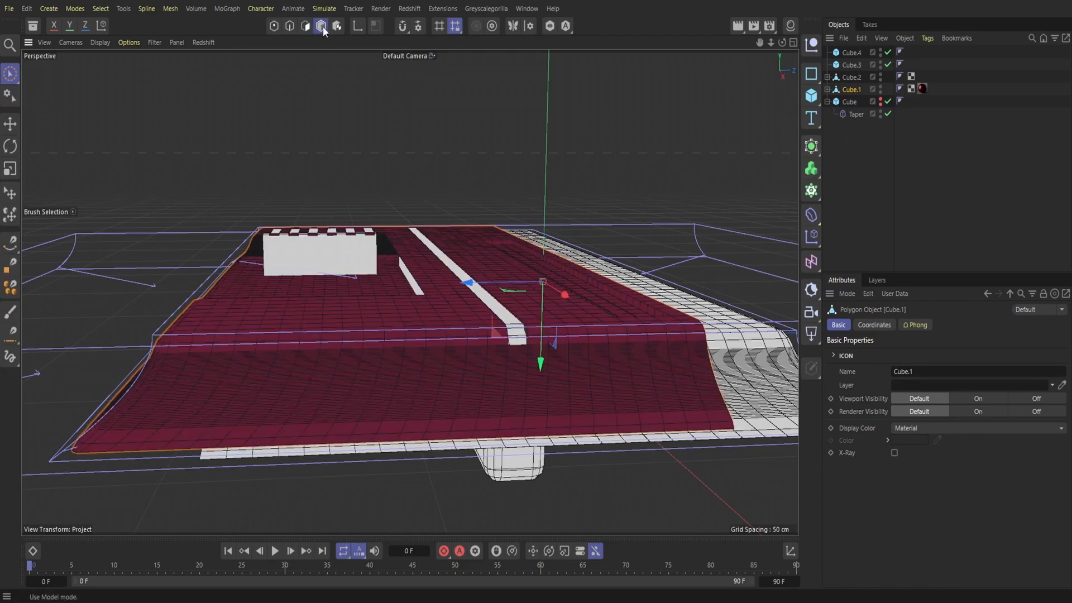
left_click_drag(782, 42, 786, 132)
left_click(845, 55)
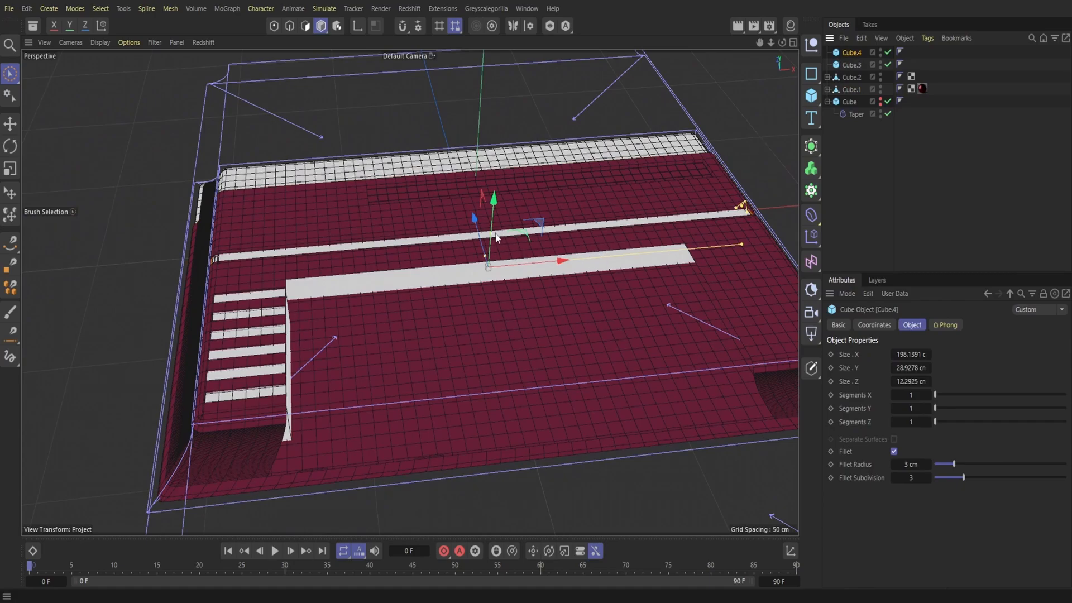
left_click_drag(496, 235, 496, 215)
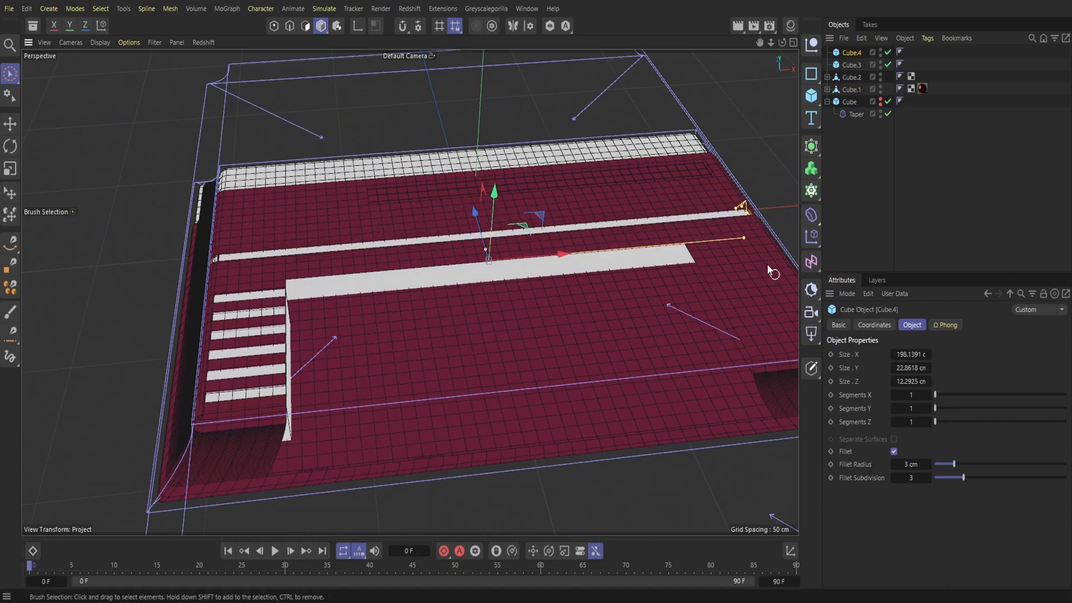
left_click_drag(742, 239, 744, 240)
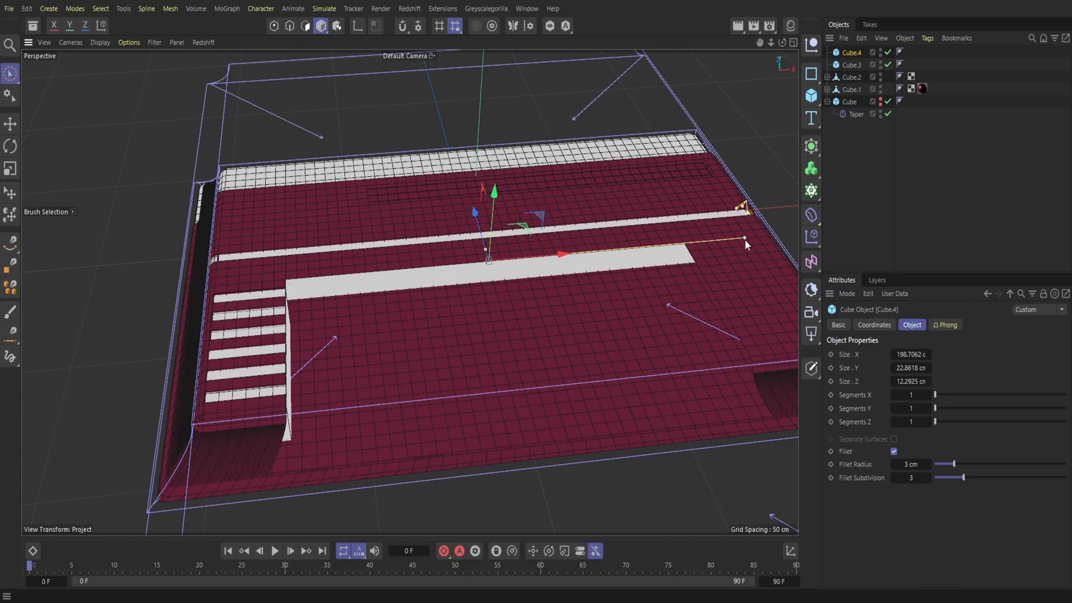
left_click_drag(567, 256, 568, 256)
Step: Delete the red body polygons covering the strip's other end, beside the speaker grooves, and return to model mode
left_click_drag(782, 42, 790, 43)
left_click_drag(410, 292, 550, 264, "alt")
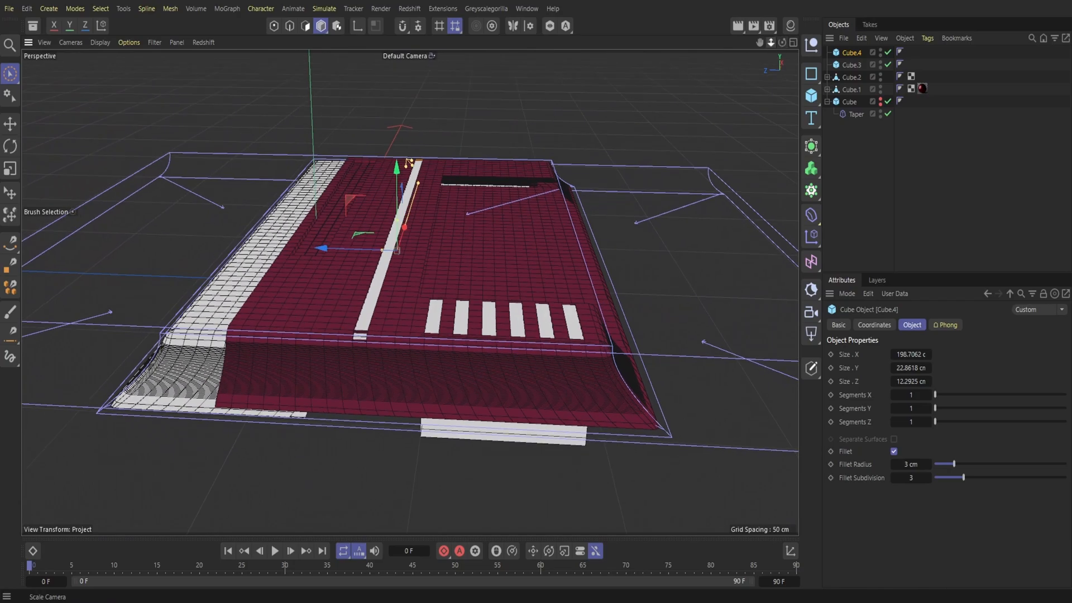
right_click_drag(410, 292, 362, 292, "alt")
left_click_drag(771, 42, 854, 1)
left_click(869, 89)
left_click(305, 26)
left_click(357, 330)
left_click(339, 380, "shift")
key("Delete")
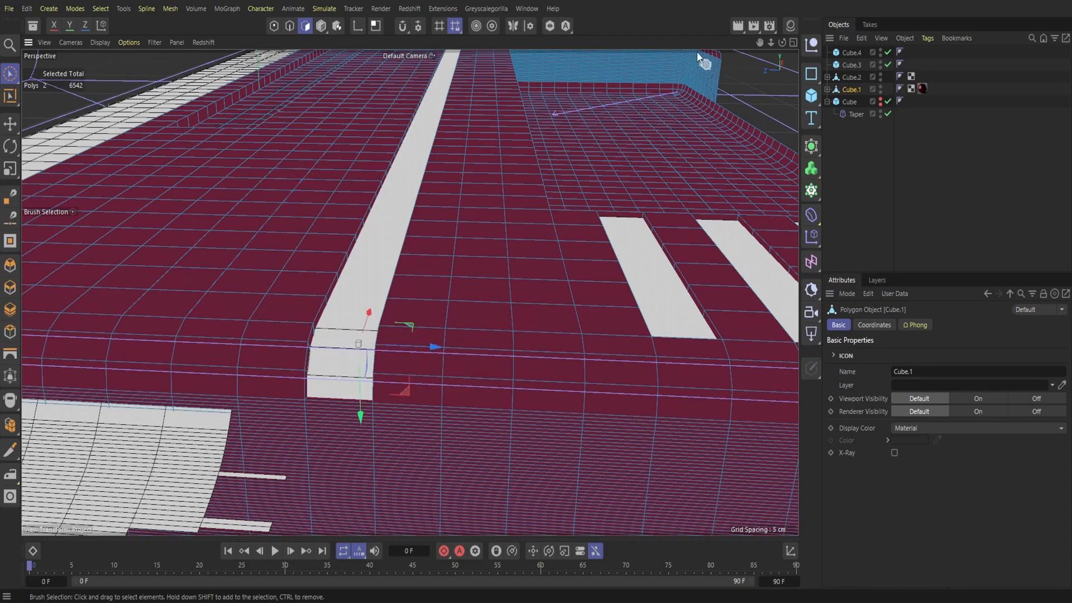
left_click(320, 26)
Step: Duplicate the white rear body piece Cube.2 and hide the copy
mouse_move(783, 43)
left_mouse_down()
mouse_move(608, 67)
mouse_move(659, 43)
mouse_move(581, 42)
mouse_move(893, 14)
mouse_move(838, 45)
mouse_move(924, 50)
left_mouse_up()
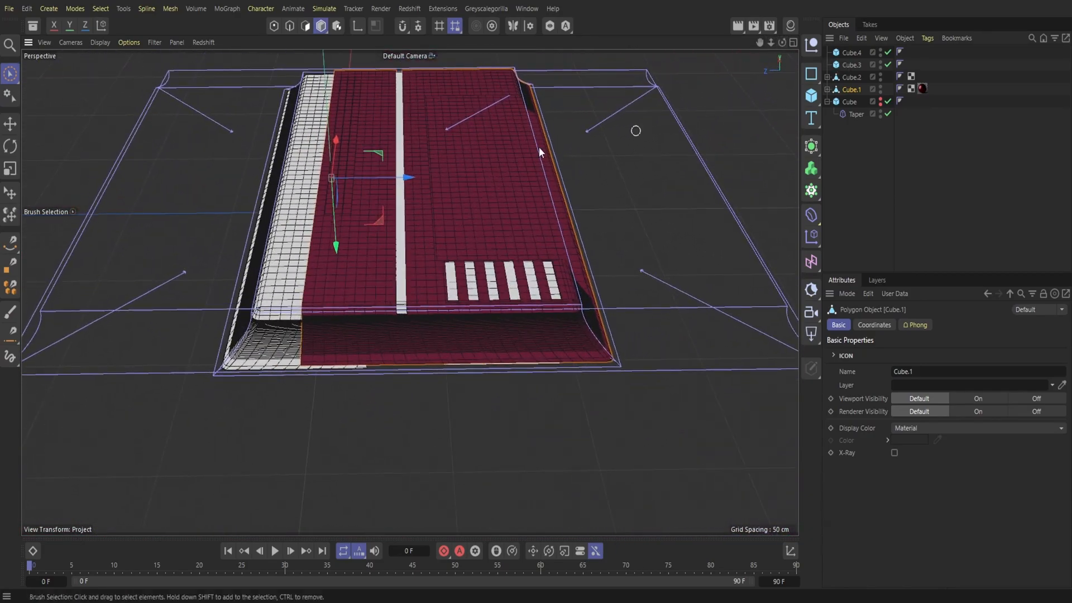
left_click(283, 279)
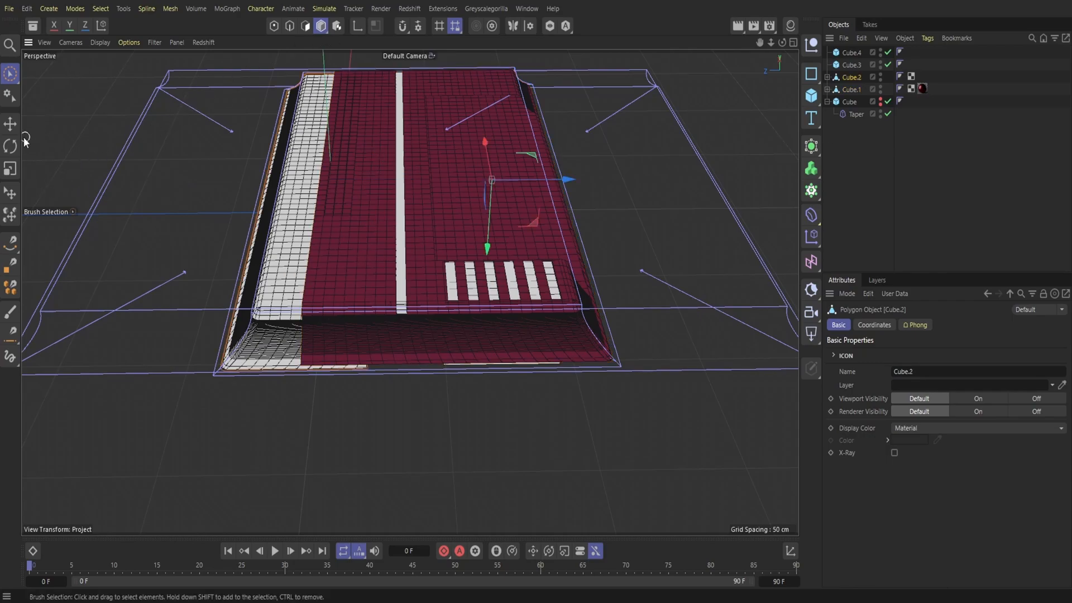
left_click(10, 123)
left_click(856, 78)
left_click_drag(783, 42, 726, 31)
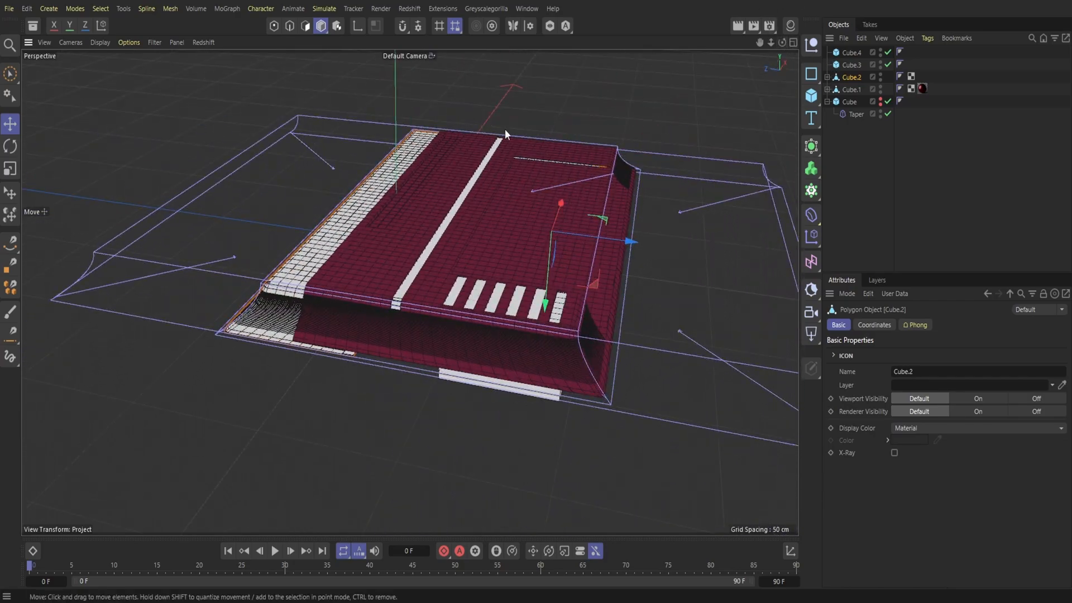
right_click(856, 49)
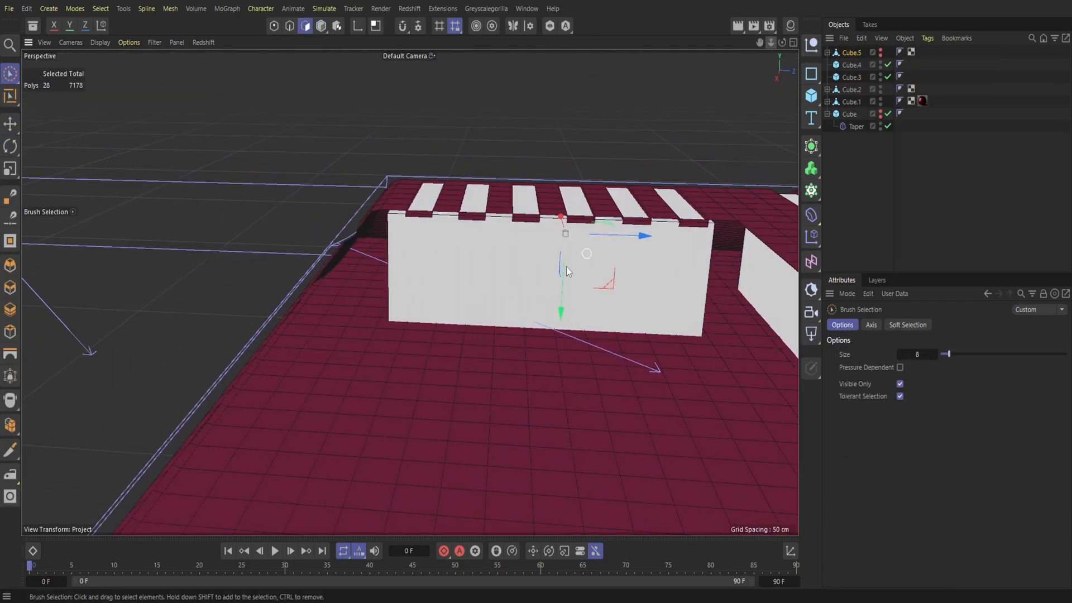
Step: Enable a 3 cm fillet on the block under the speaker grooves and lengthen it to about 66.2 cm in Z
left_click(321, 26)
left_click(541, 277)
left_click_drag(693, 306, 711, 310)
left_click(893, 451)
mouse_move(409, 292)
left_mouse_down("alt")
mouse_move(435, 290)
mouse_move(409, 292)
mouse_move(636, 140)
left_mouse_up("alt")
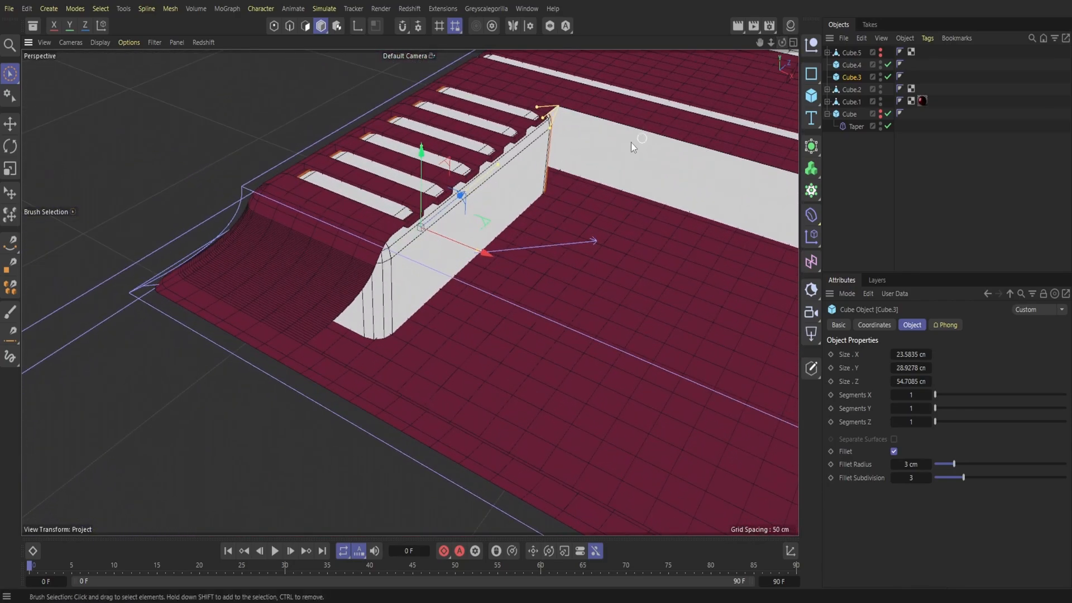
left_click_drag(508, 170, 410, 292)
Step: Duplicate the speaker block, move the copy to the opposite side of the body, reduce its height to about 14.6 cm and raise it
mouse_move(782, 43)
left_mouse_down()
mouse_move(769, 45)
mouse_move(786, 50)
left_mouse_up()
left_click(862, 38)
left_click(882, 89)
left_click(862, 39)
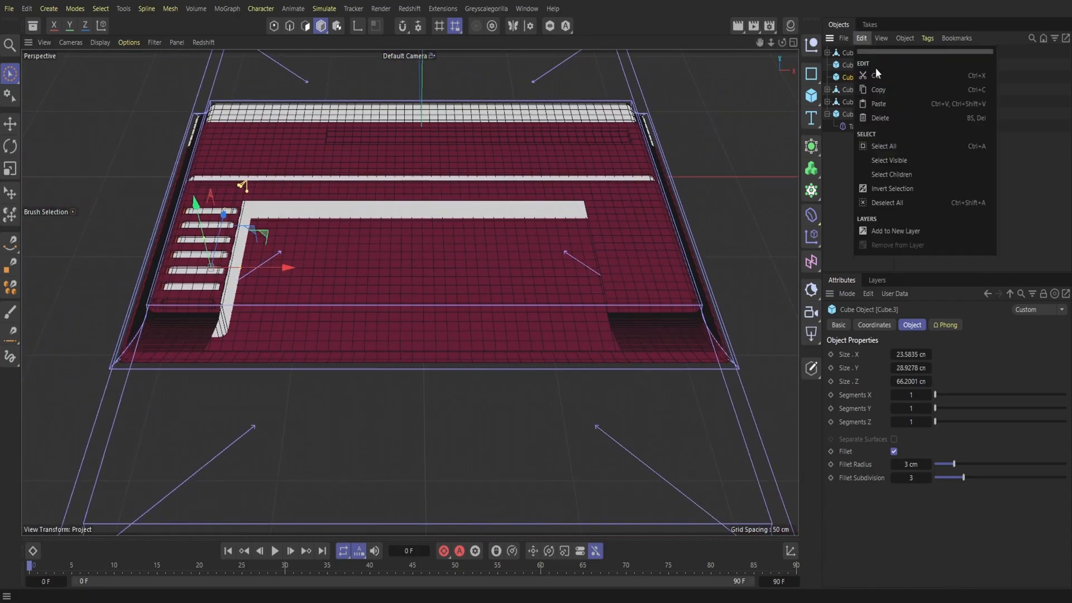
left_click(884, 98)
left_click_drag(295, 267, 701, 286)
left_click_drag(782, 44, 783, 44)
left_click_drag(522, 224, 525, 203)
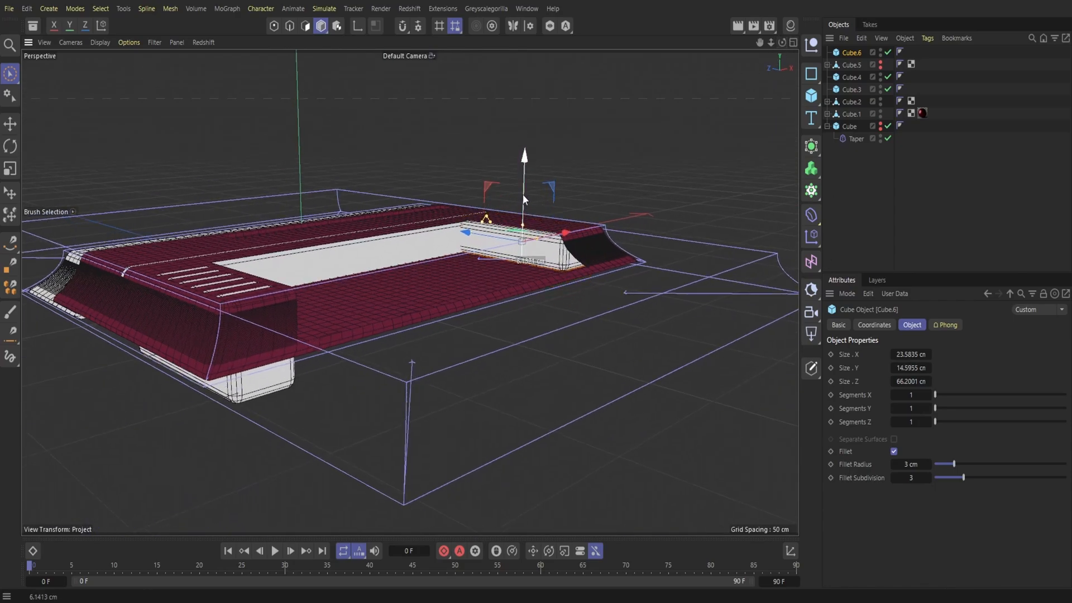
Step: Select the original speaker block, reduce its height to about 15.8 cm and raise it inside the body
left_click_drag(782, 43, 783, 43)
left_click_drag(525, 203, 385, 222, "alt")
left_click(383, 223)
left_click_drag(340, 188, 336, 164)
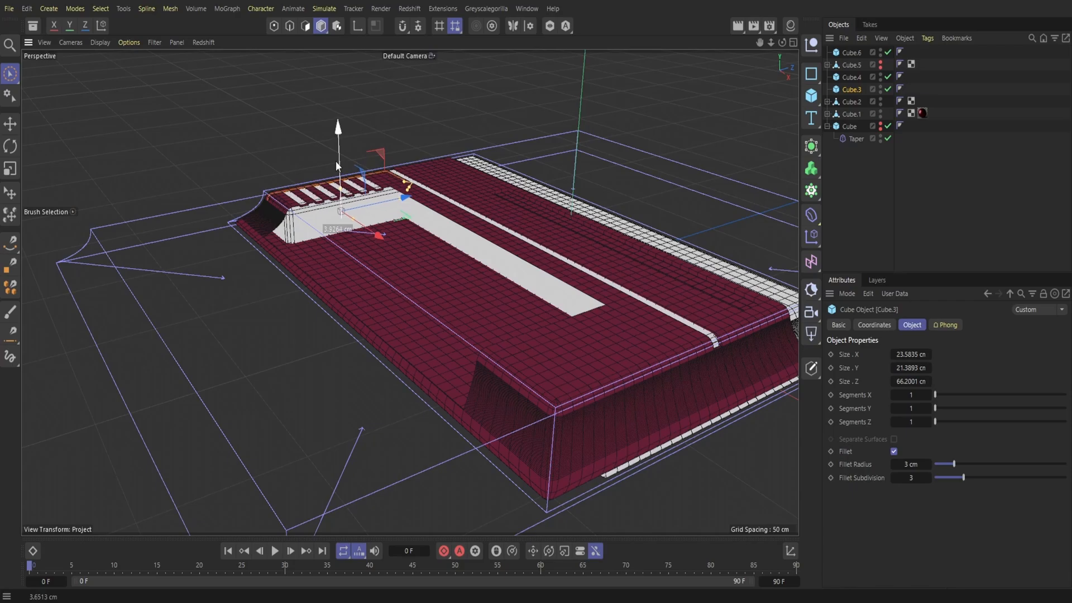
left_click_drag(784, 48, 308, 218)
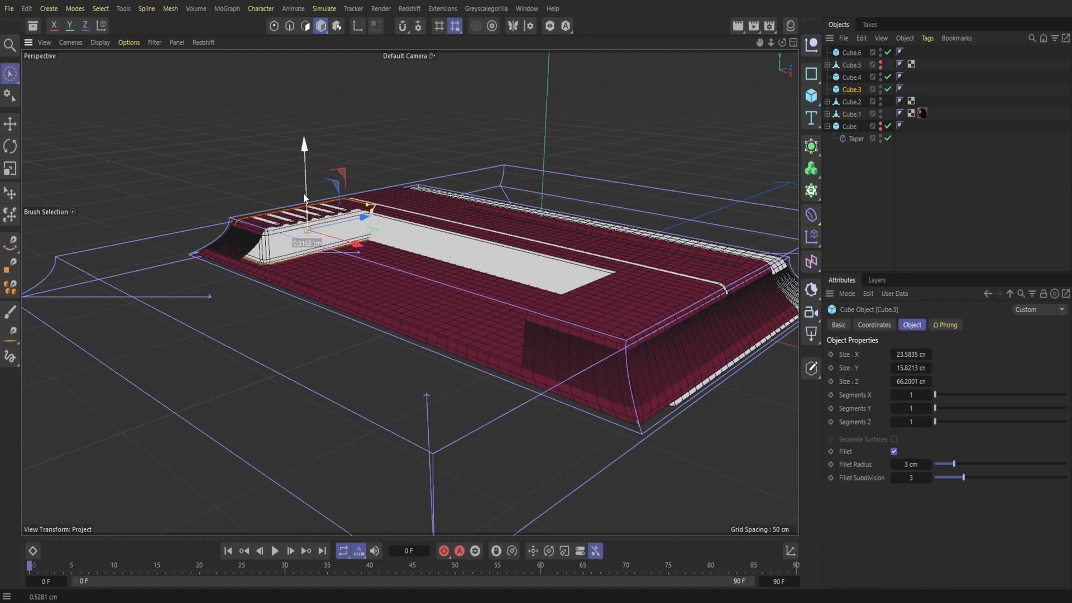
Step: Nudge the speaker block upward and apply the Carpaint Metallic 001 BordeauxRed material to the matching block on the opposite side of the body
left_click_drag(304, 199, 304, 197)
left_click_drag(783, 43, 863, 70)
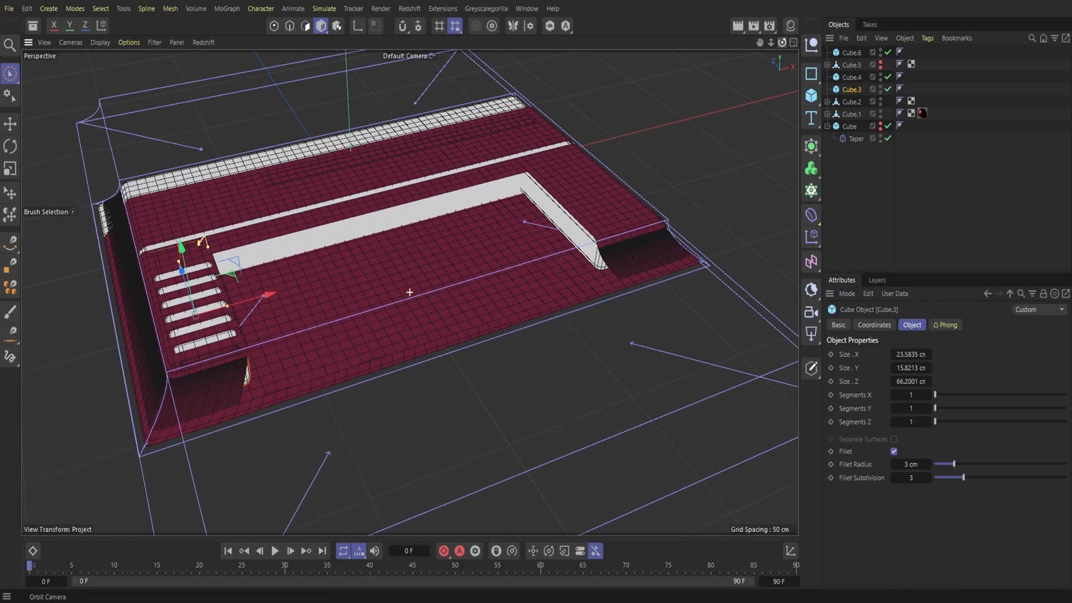
left_click(790, 26)
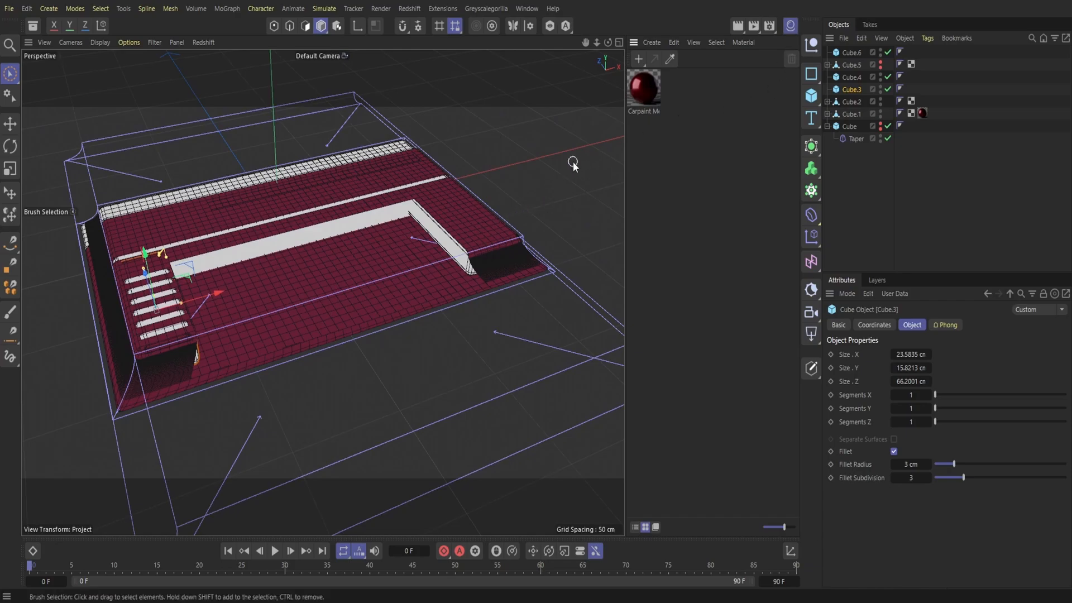
left_click(790, 26)
left_click_drag(782, 42, 847, 52)
left_click(604, 287)
left_click(566, 230)
left_click(790, 26)
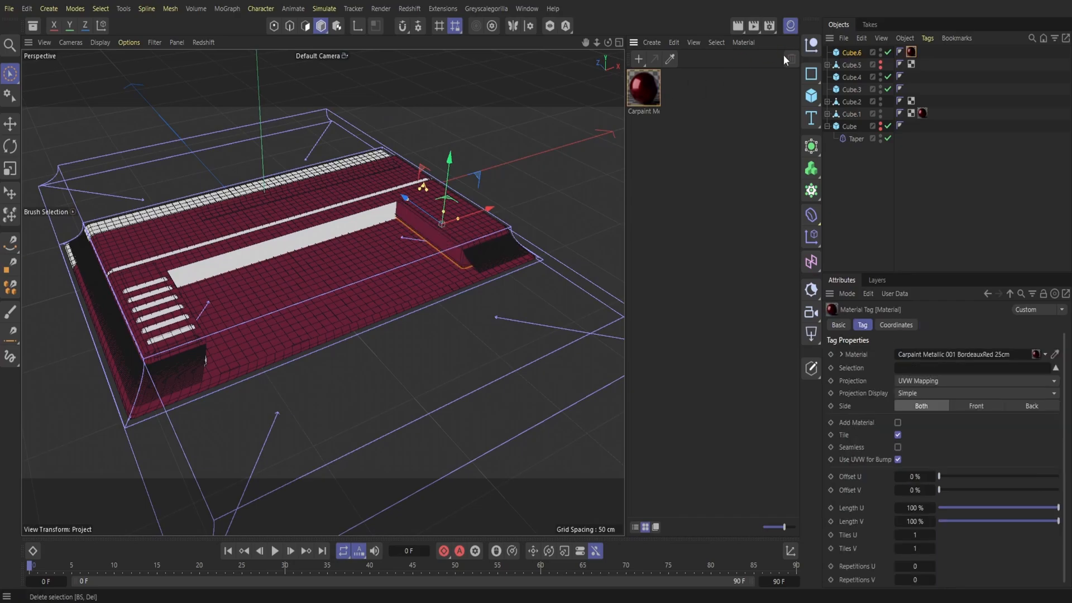
left_click(790, 26)
mouse_move(782, 42)
left_mouse_down()
mouse_move(818, 44)
mouse_move(765, 45)
mouse_move(782, 45)
left_mouse_up()
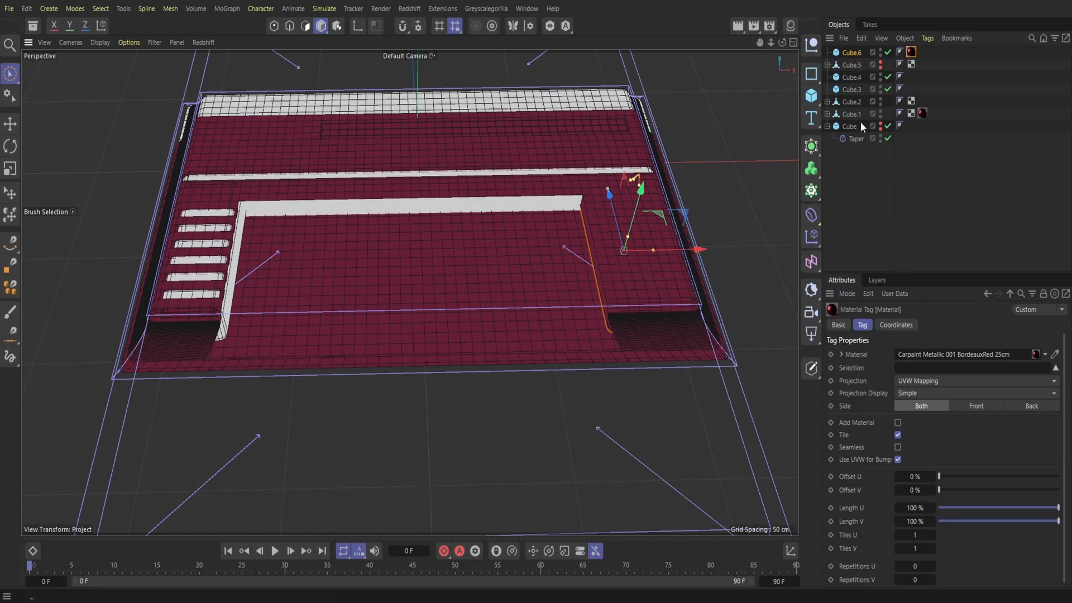
Step: Add a cube and reduce it to about 2.1 cm in Y and 6.7 cm in X
left_click(811, 96)
left_click_drag(782, 43, 782, 51)
left_click_drag(322, 209, 313, 336)
left_click_drag(788, 44, 786, 45)
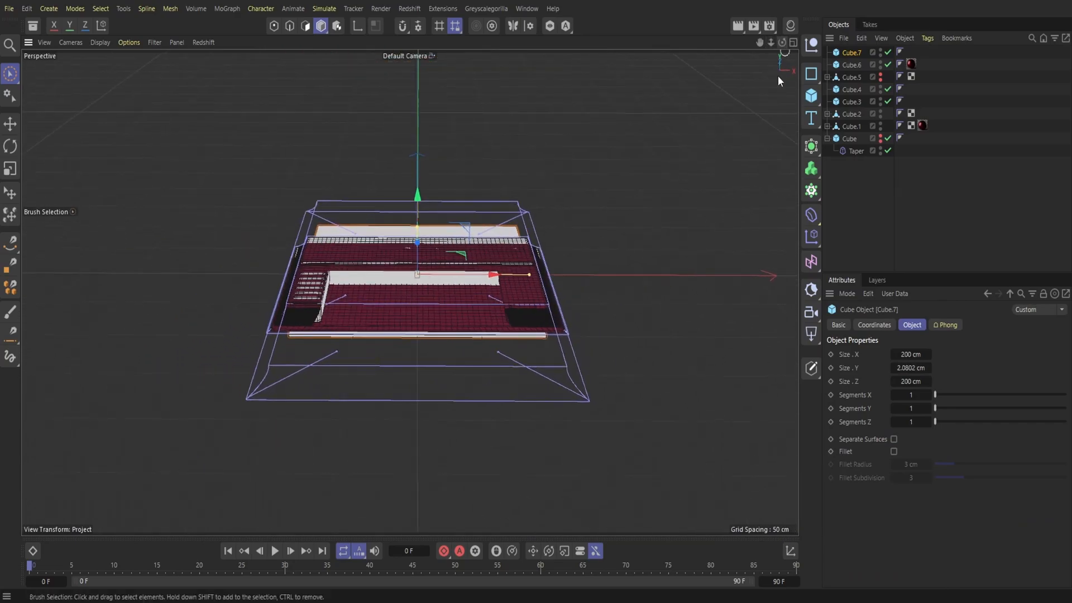
left_click_drag(530, 276, 422, 281)
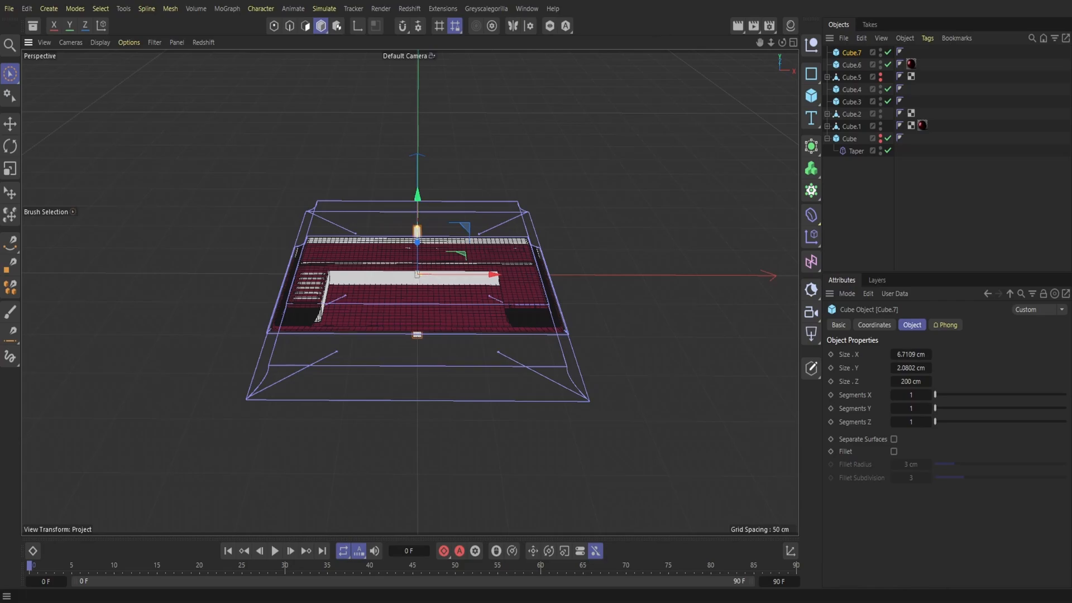
Step: Shorten the new cube to about 64.2 cm in Z and place it beside the speaker block as a key bar
left_click_drag(519, 240, 459, 217, "alt")
left_click_drag(489, 273, 438, 244)
left_click_drag(769, 42, 773, 151)
left_click_drag(562, 150, 286, 314)
left_click_drag(352, 296, 310, 325)
left_click_drag(783, 43, 581, 511)
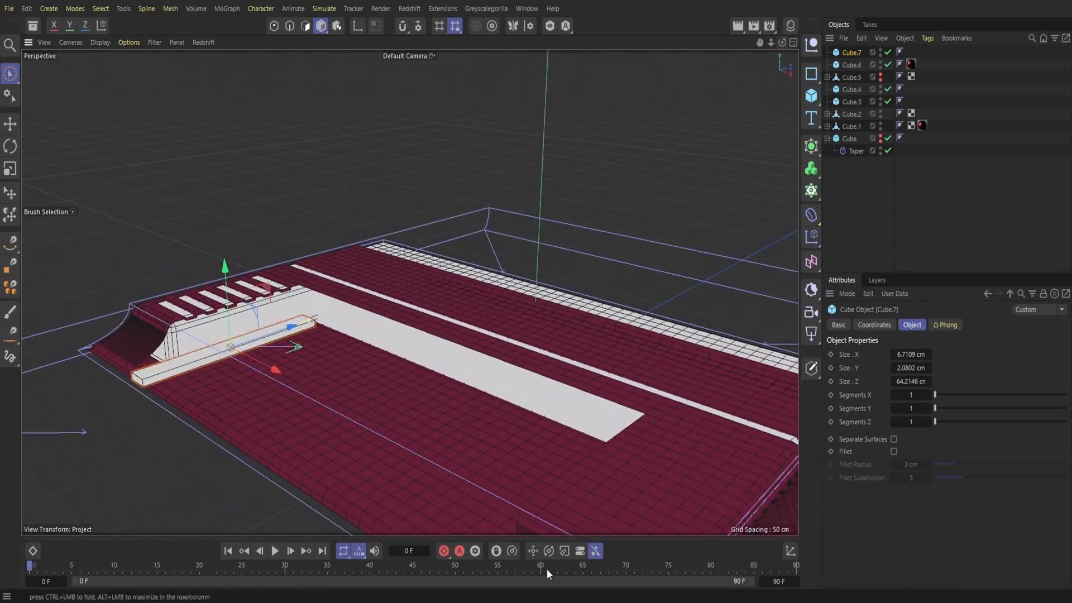
Step: Duplicate the wide white strip at the rear of the key recess and offset the copy slightly along Z
left_click(567, 403)
left_click(862, 39)
left_click(876, 89)
left_click(861, 39)
left_click(890, 106)
left_click_drag(519, 343, 481, 371)
left_click_drag(409, 292, 410, 292, "alt")
left_click_drag(451, 409, 474, 398)
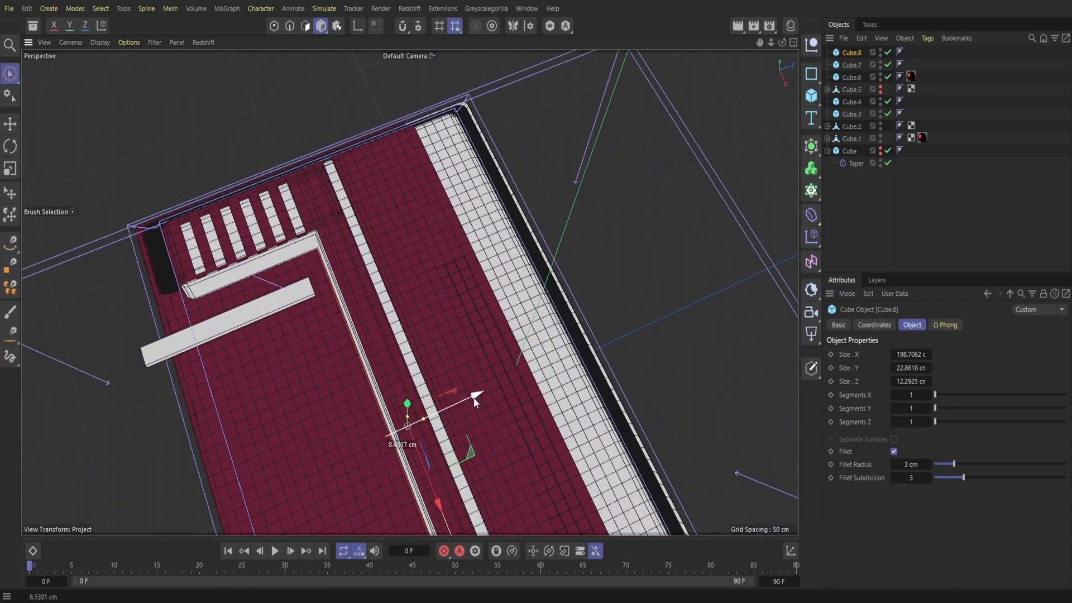
Step: Apply the BordeauxRed carpaint material to the duplicated strip at the rear of the key recess
left_click(790, 26)
left_click_drag(642, 91, 854, 53)
left_click(790, 25)
left_click_drag(782, 43, 782, 43)
Step: Select the white key bar and move it along X, clear of the speaker block
left_click(10, 124)
left_click(304, 357)
mouse_move(304, 357)
left_mouse_down()
mouse_move(324, 387)
mouse_move(292, 380)
mouse_move(294, 326)
mouse_move(304, 367)
left_mouse_up()
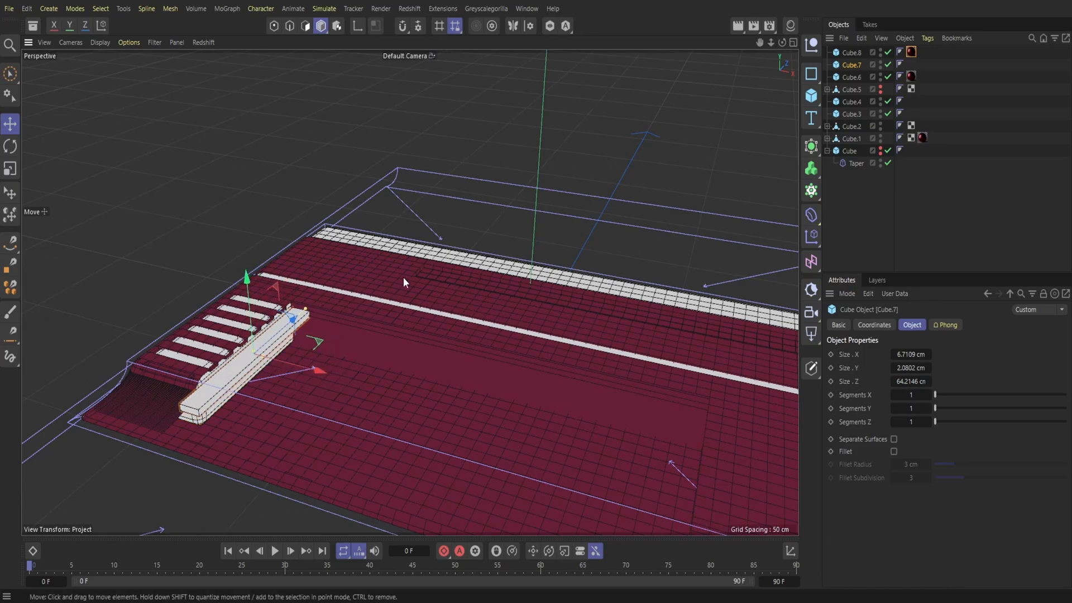
left_click_drag(782, 43, 838, 53)
left_click_drag(367, 396, 466, 400)
Step: Duplicate the white speaker block and shift the copy slightly along X toward the key bar
left_click(282, 432)
left_click_drag(319, 388, 314, 390)
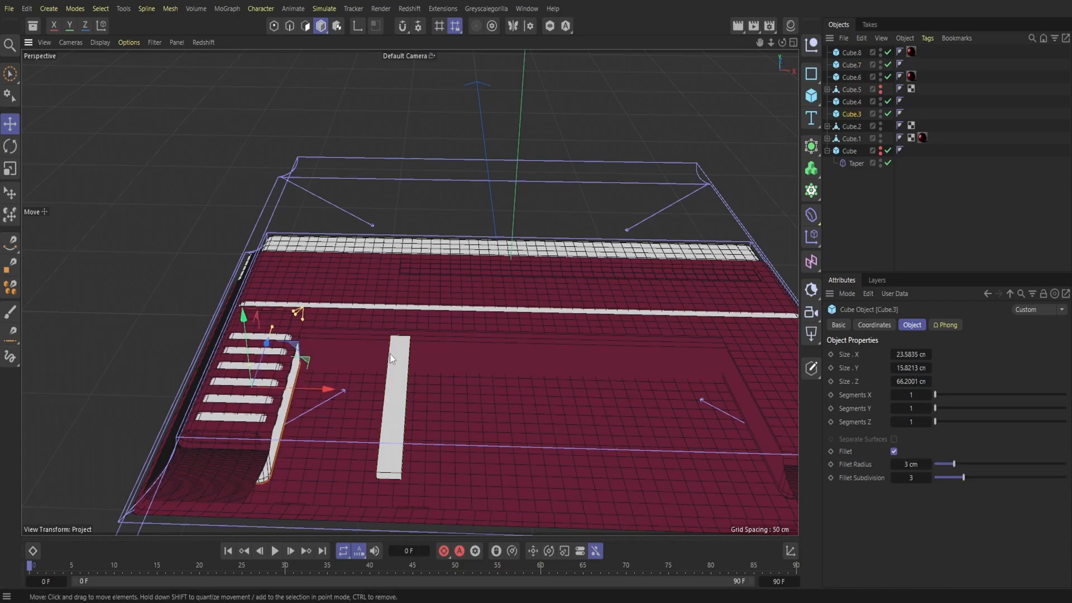
left_click(864, 40)
left_click(880, 91)
left_click(863, 41)
left_click(878, 104)
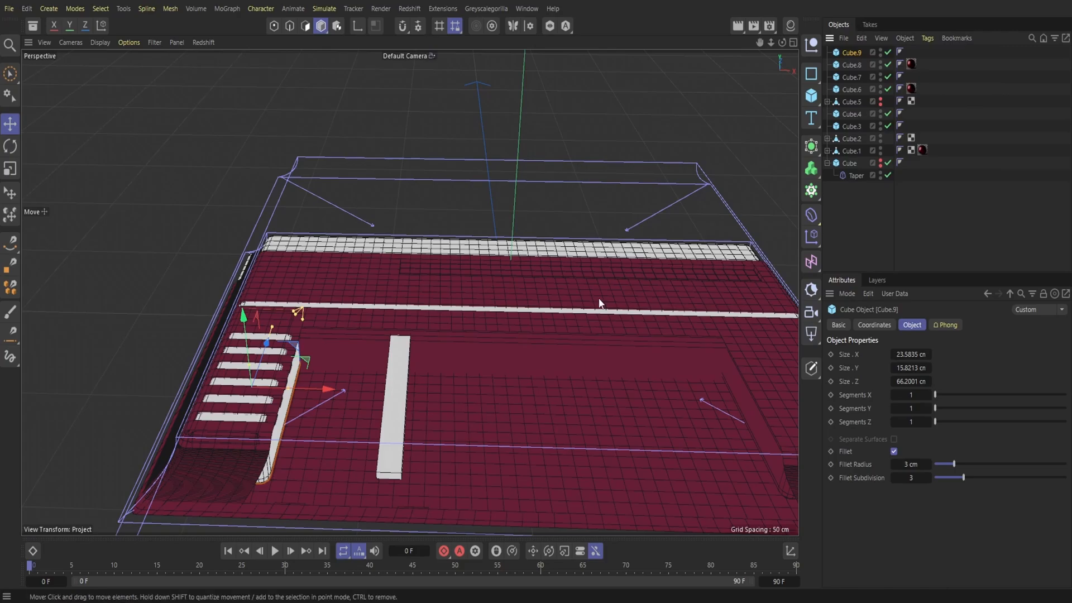
left_click_drag(295, 390, 332, 389)
Step: Apply the BordeauxRed carpaint material to the duplicated speaker block
left_click(791, 26)
left_click_drag(645, 89, 853, 54)
left_click(791, 27)
left_click_drag(782, 42, 711, 67)
Step: Move the key bar back along X against the speaker block and adjust its height slightly
left_click(347, 375)
left_click_drag(351, 377, 279, 376)
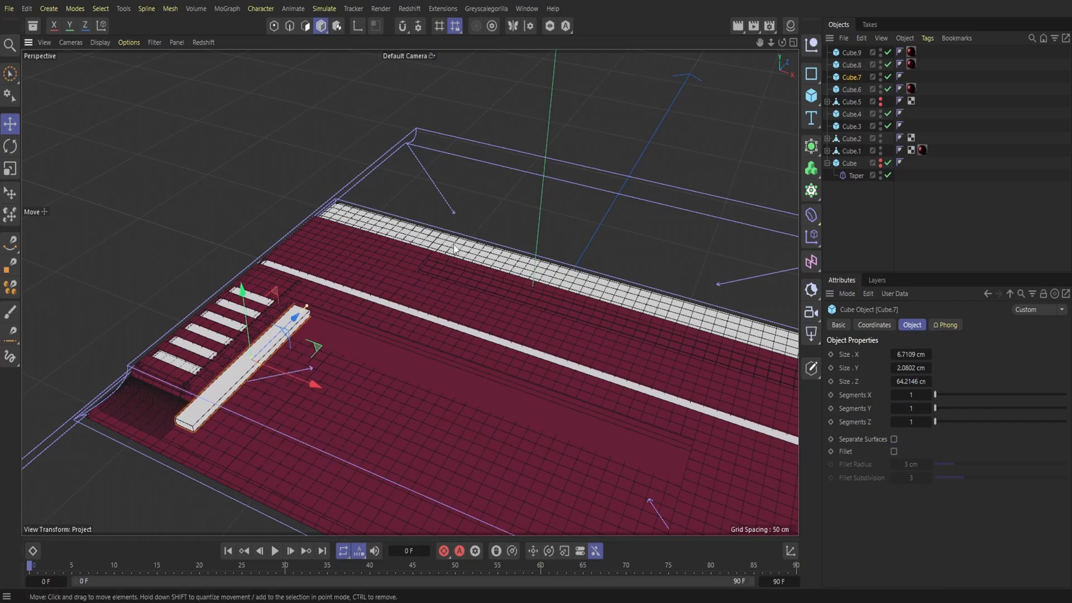
left_click_drag(782, 41, 766, 58)
left_click_drag(271, 292, 271, 298)
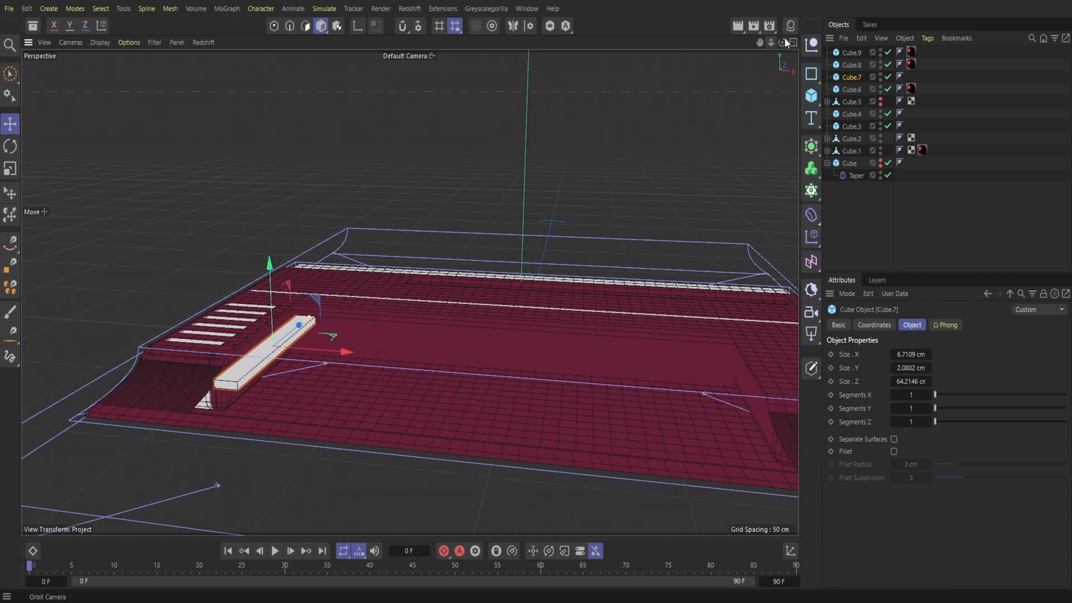
left_click_drag(782, 43, 799, 73)
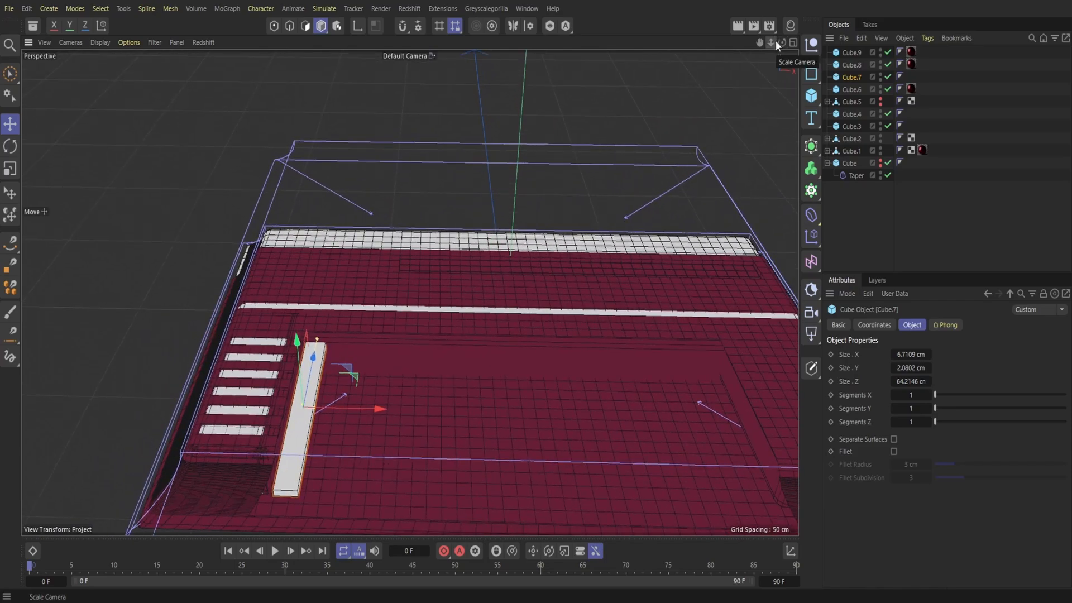
Step: Set the key bar's segments to 5 in X, Y and Z and make it editable
mouse_move(782, 42)
left_mouse_down()
mouse_move(759, 49)
mouse_move(775, 47)
left_mouse_up()
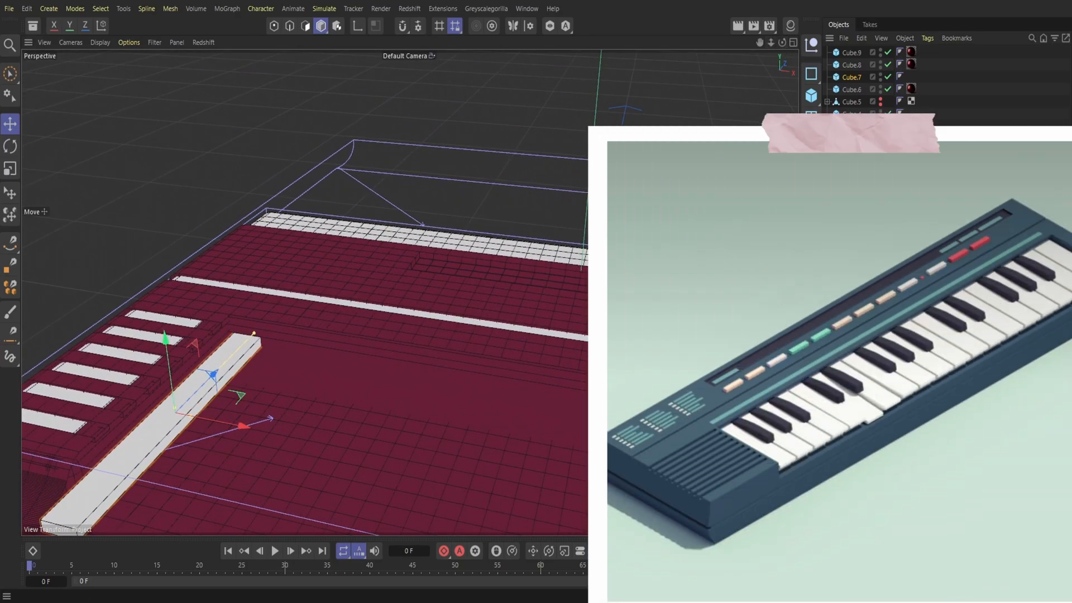
key("Return")
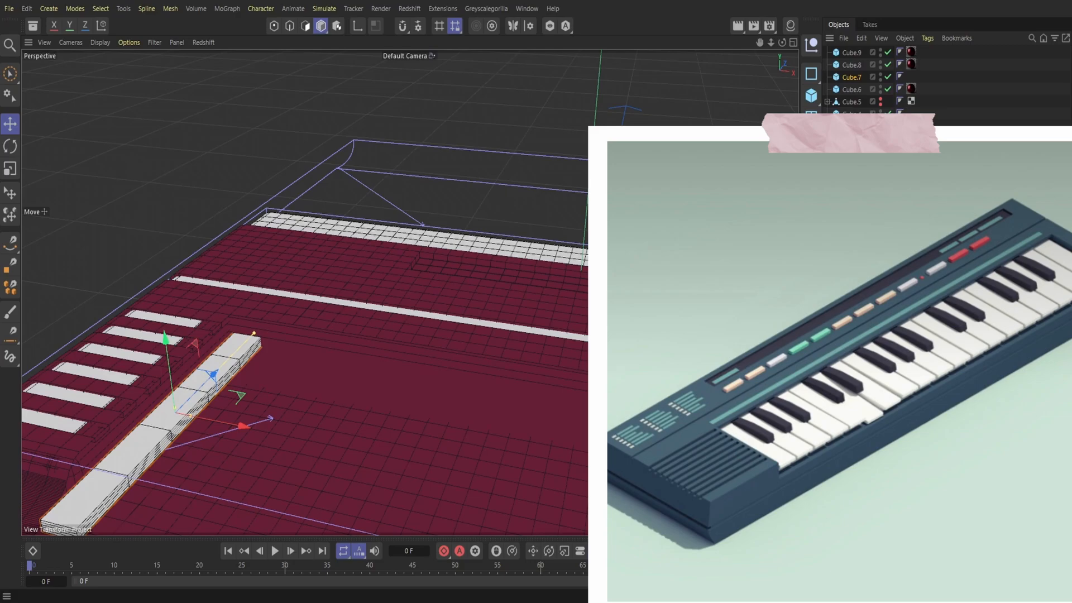
left_click_drag(759, 43, 893, 6)
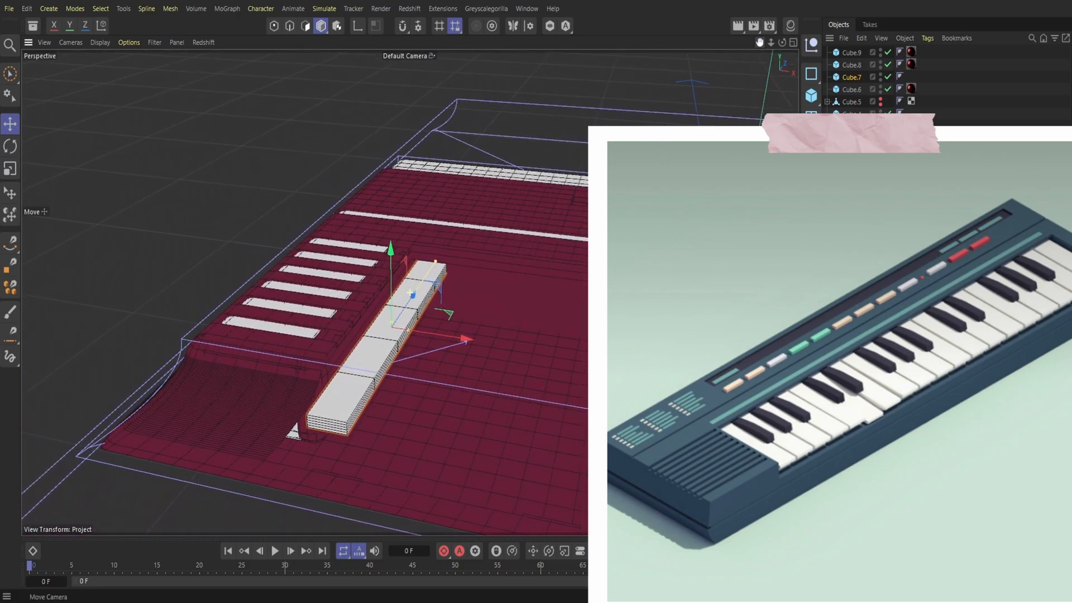
key("Return")
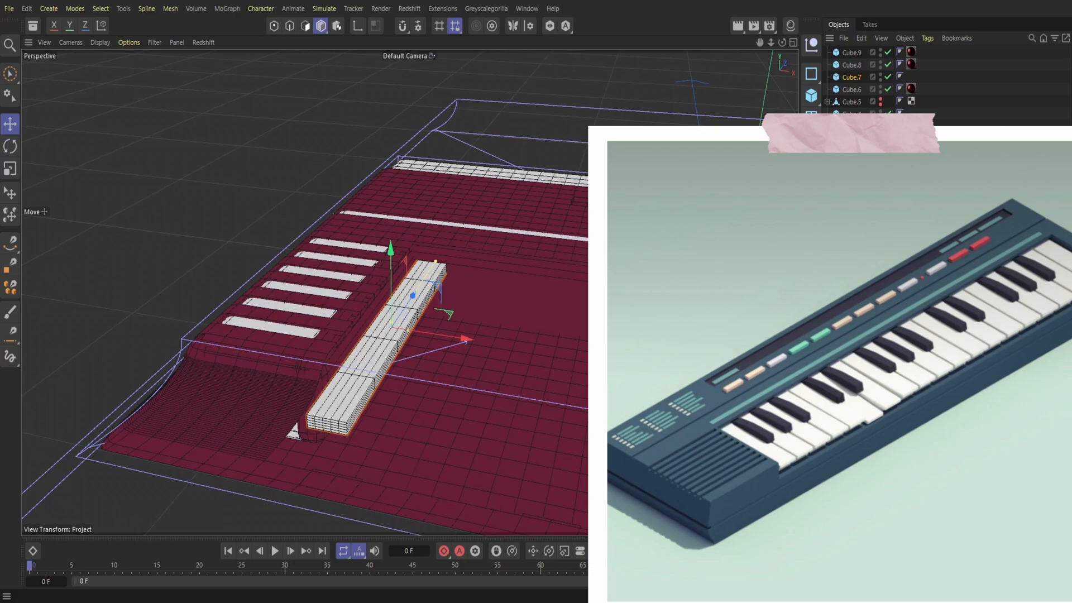
left_click(10, 73)
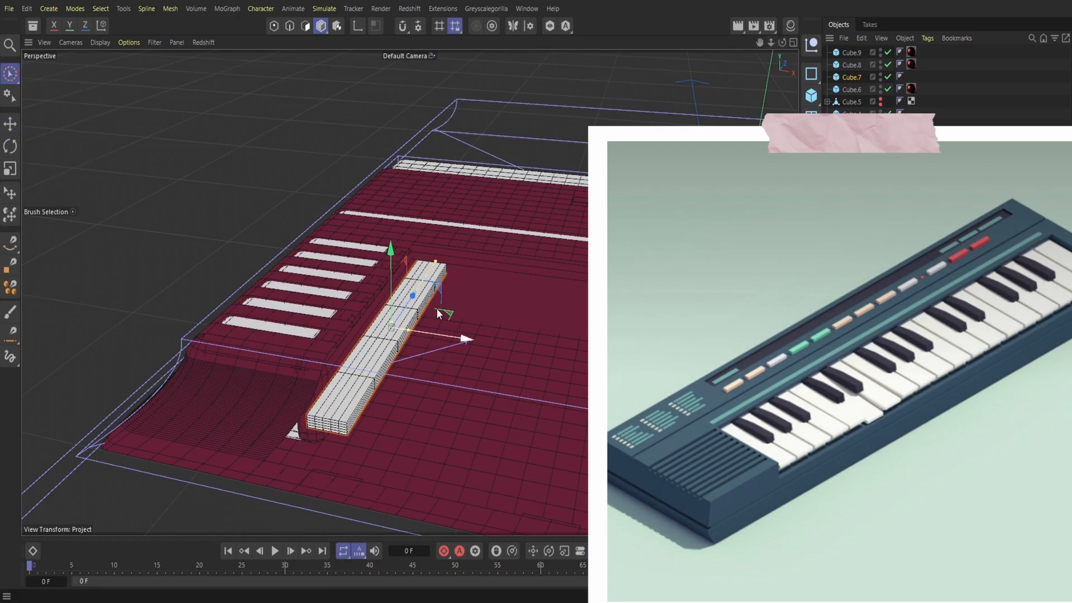
left_click_drag(778, 44, 804, 45)
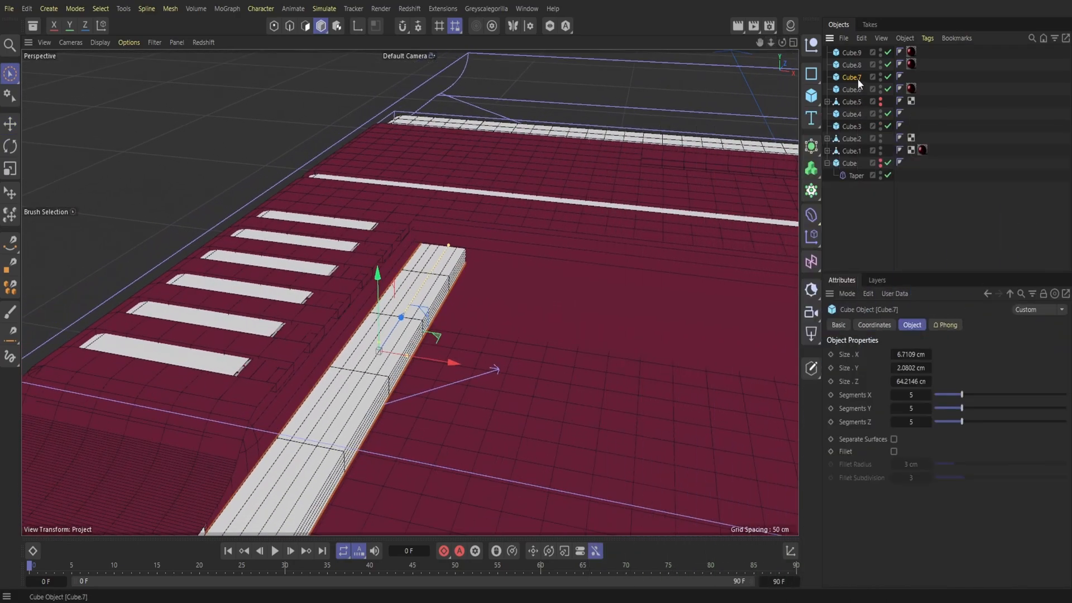
key("c")
Step: Delete the top polygons on the inner side of the key bar's rear three segments, two columns wide
left_click_drag(10, 73, 58, 94)
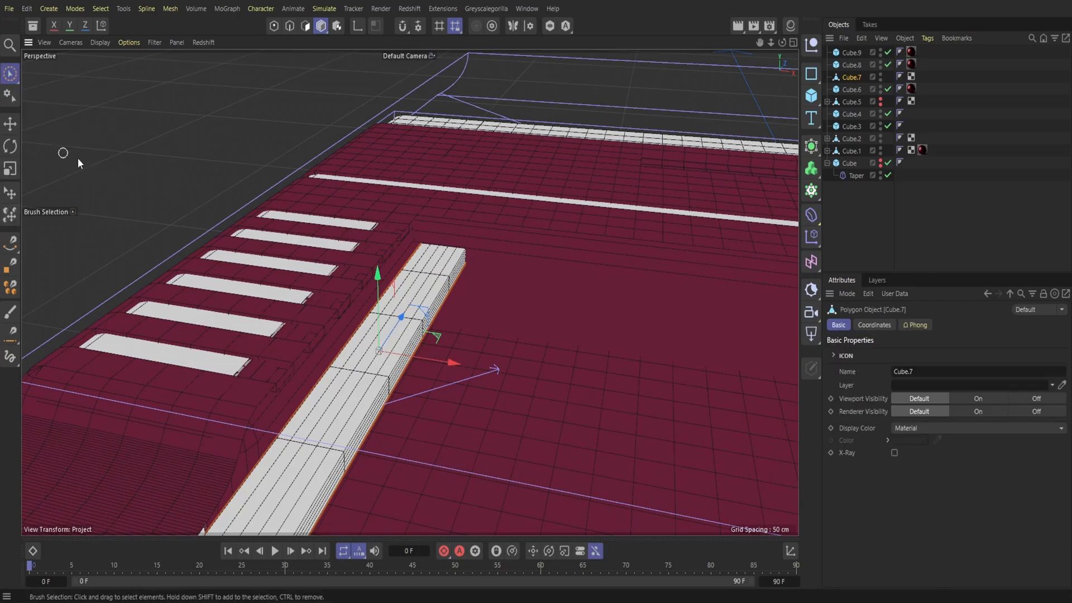
left_click(305, 25)
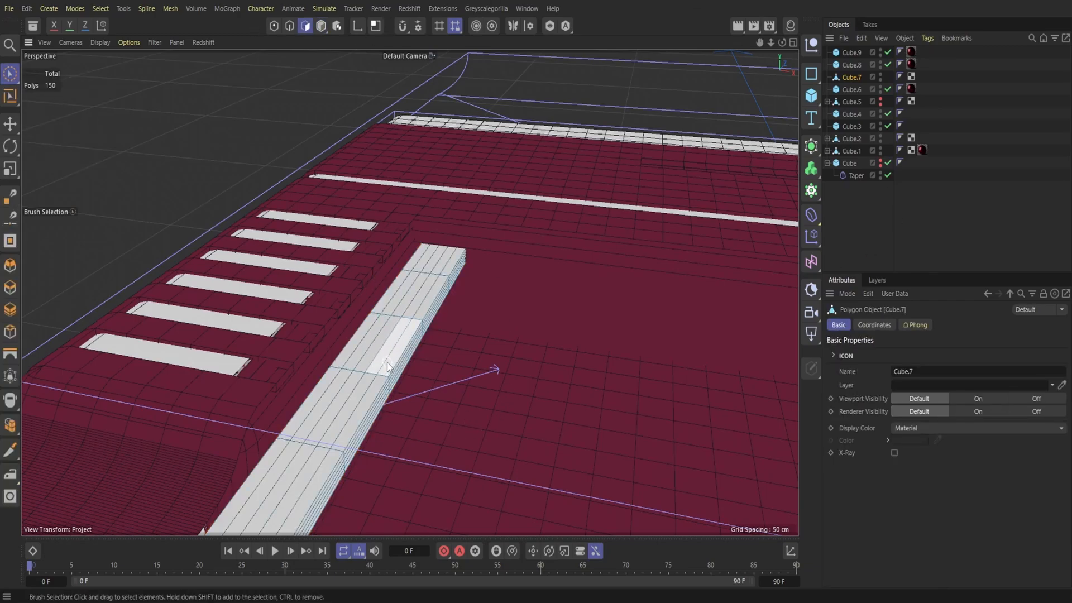
left_click_drag(387, 363, 427, 300)
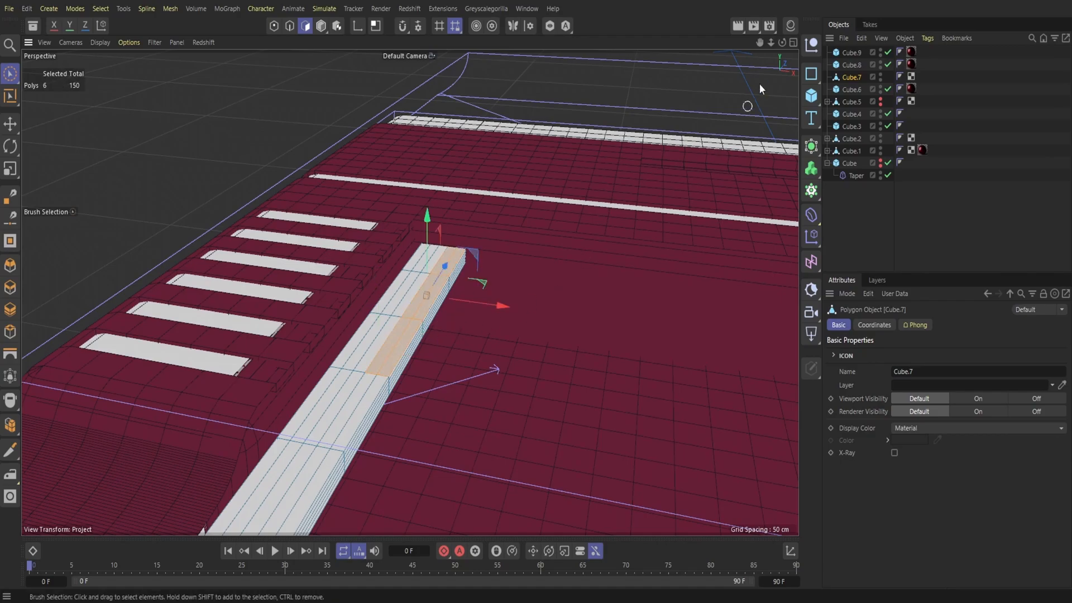
left_click_drag(783, 42, 755, 54)
key("Delete")
Step: Delete the side, end and bottom polygons around the key's cutout to complete the notch for a black key
mouse_move(325, 373)
left_mouse_down()
mouse_move(364, 375)
mouse_move(417, 343)
left_mouse_up()
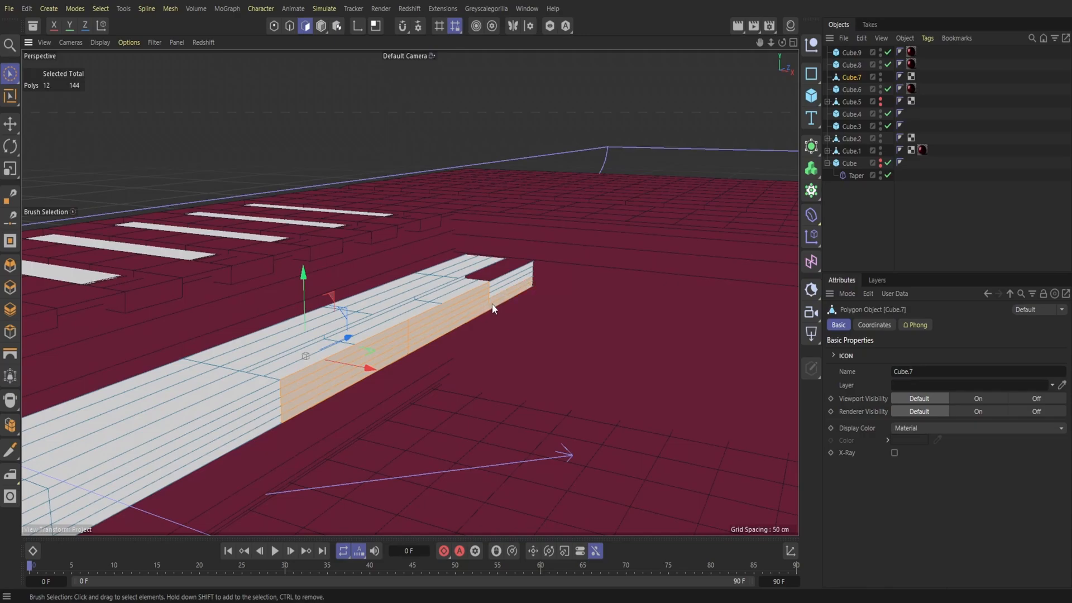
left_click_drag(494, 290, 494, 287)
key("Delete")
mouse_move(782, 43)
left_mouse_down()
mouse_move(783, 53)
mouse_move(848, 76)
mouse_move(829, 76)
left_mouse_up()
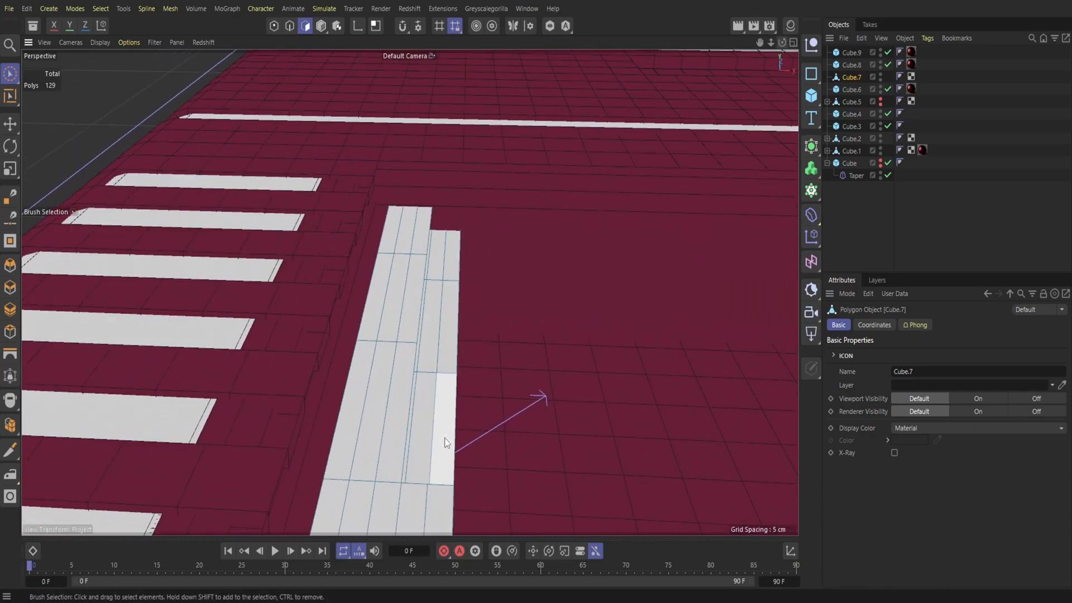
left_click(435, 426)
left_click_drag(434, 427, 444, 276)
key("Delete")
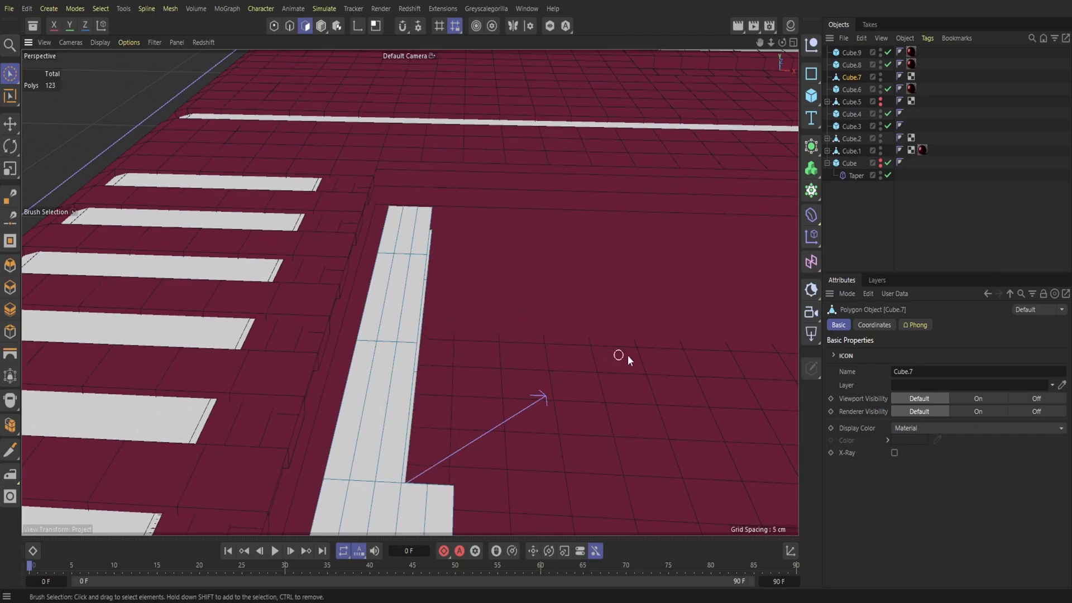
Step: Rename the notched key object to Key and paste two copies of it
left_click_drag(771, 42, 705, 46)
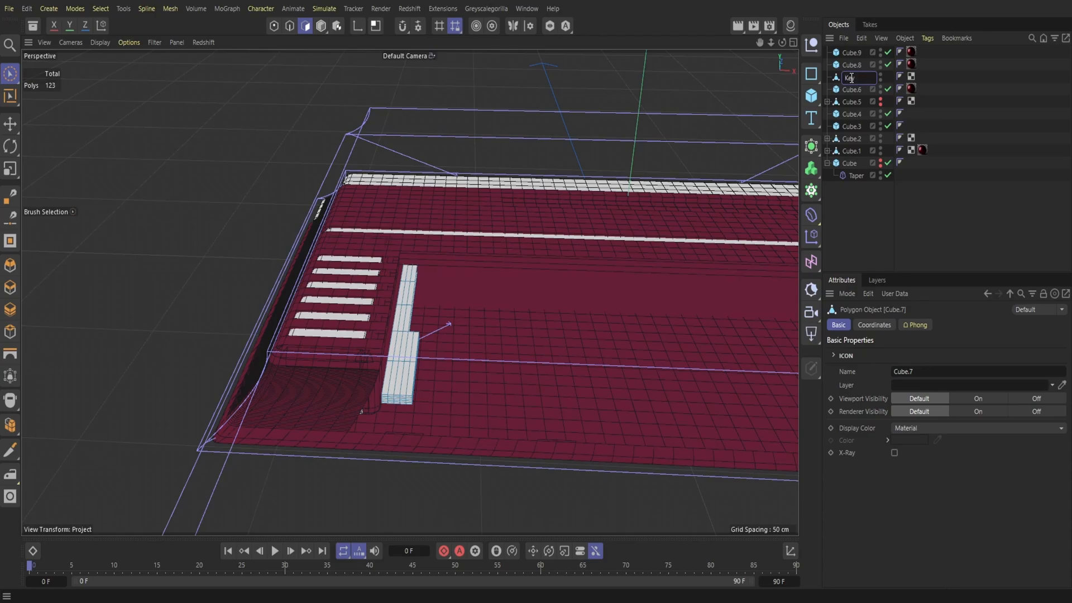
left_click(852, 242)
left_click(850, 77)
key("ctrl+c")
key("ctrl+v")
key("ctrl+v")
key("r")
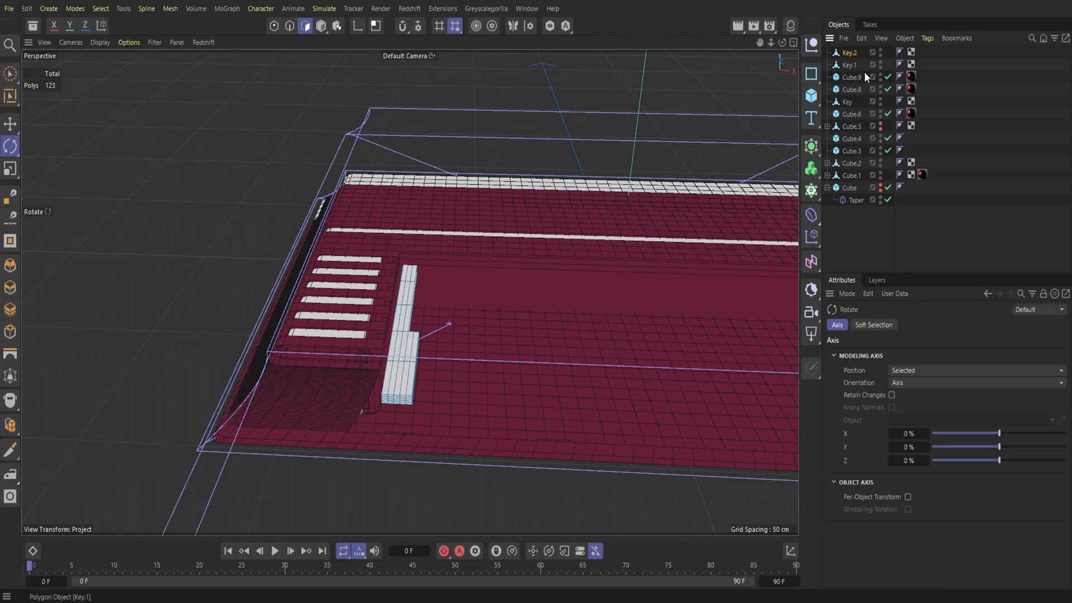
Step: Switch to whole-object editing and flip the second key copy over about its lengthwise axis so its notch faces the opposite way
mouse_move(771, 42)
left_mouse_down()
mouse_move(658, 42)
mouse_move(753, 43)
left_mouse_up()
left_click(321, 26)
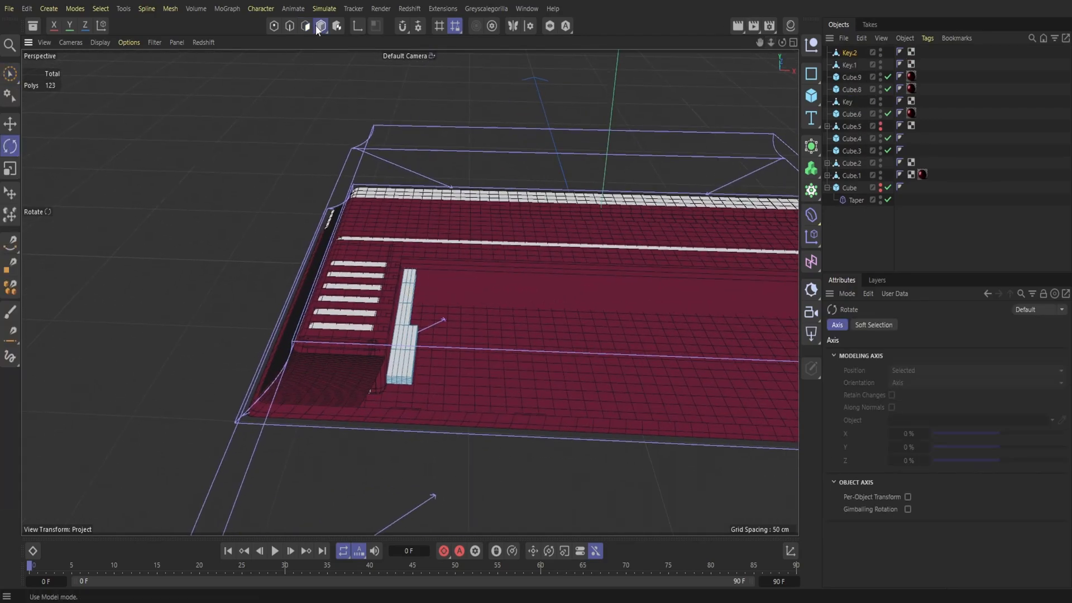
left_click_drag(444, 285, 463, 309)
left_click(30, 12)
left_click(41, 47)
left_click_drag(782, 43, 710, 34)
left_click_drag(396, 279, 340, 449)
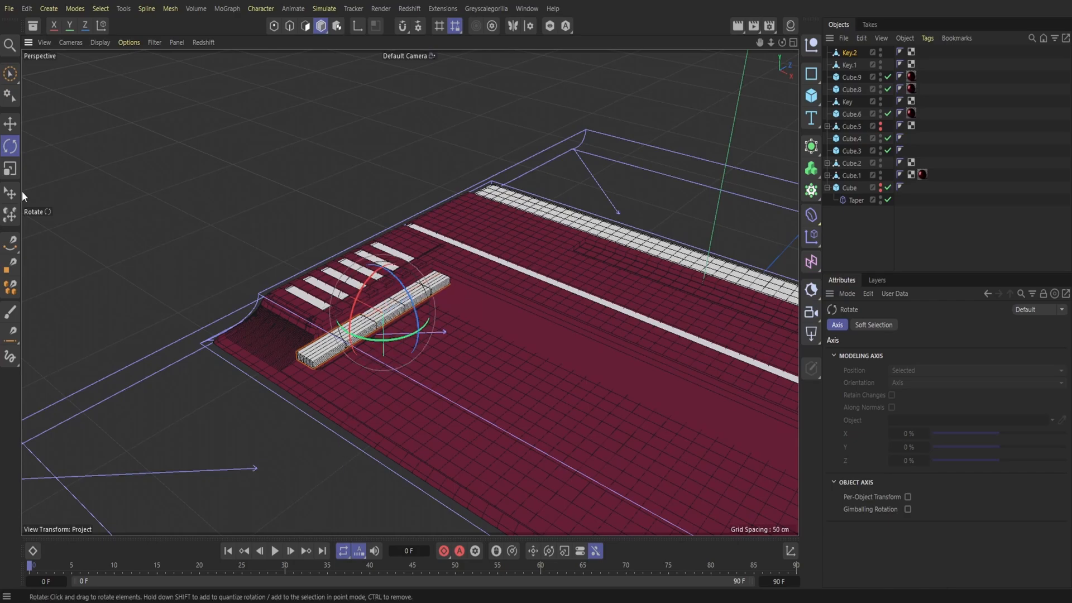
Step: Move the flipped key copy along X until it sits beside the first key with their notches facing each other
key("e")
left_click_drag(346, 295, 382, 317)
mouse_move(782, 43)
left_mouse_down()
mouse_move(804, 56)
mouse_move(792, 34)
left_mouse_up()
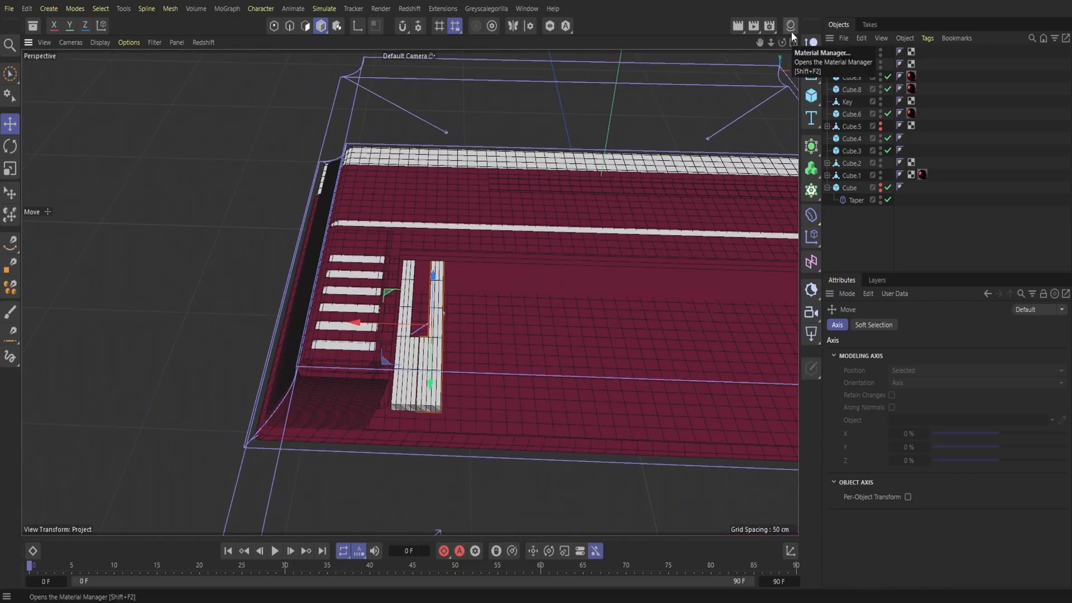
mouse_move(782, 43)
left_mouse_down()
mouse_move(780, 26)
mouse_move(782, 42)
left_mouse_up()
left_click_drag(411, 324, 412, 322)
left_click_drag(783, 43, 799, 85)
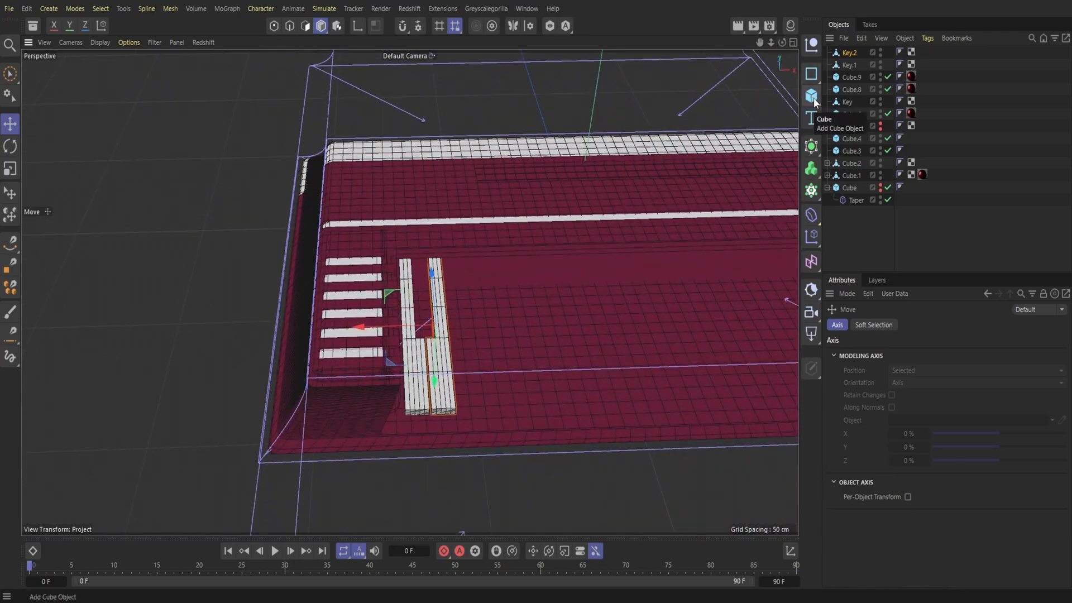
Step: Add a cube for the black key, resize it to about 27.7 × 10 × 49.2 cm and raise it above the body
left_click(811, 100)
left_click(839, 125)
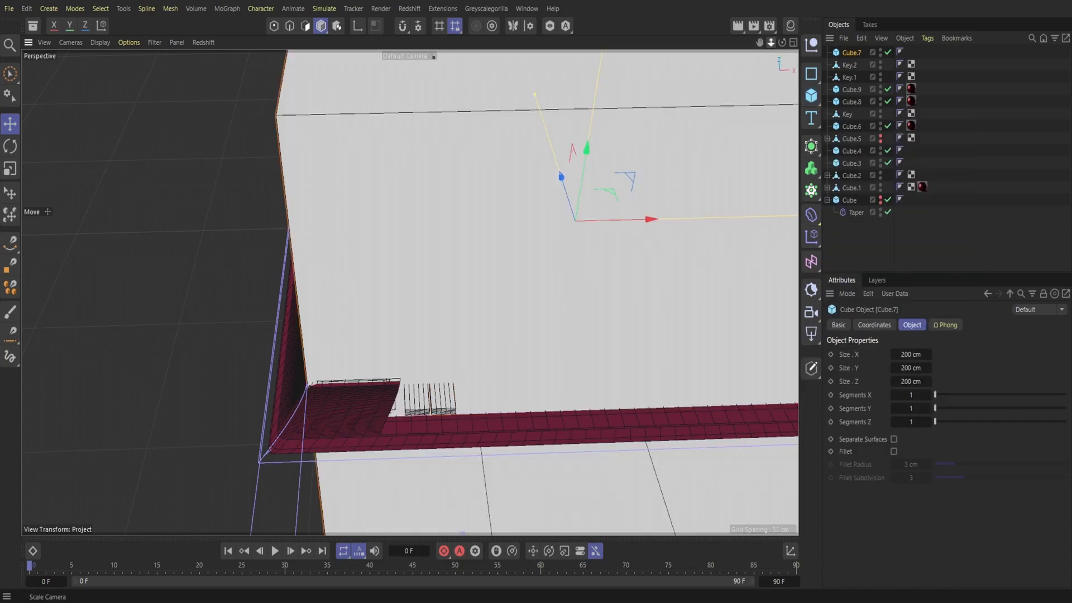
left_click_drag(771, 43, 698, 73)
left_click_drag(471, 200, 467, 263)
left_click_drag(549, 267, 478, 267)
left_click_drag(782, 43, 630, 24)
left_click_drag(472, 269, 475, 166)
left_click_drag(473, 233, 472, 246)
left_click_drag(575, 246, 499, 246)
Step: Narrow the black key cube to about 7.2 cm in X and lower it onto the gap between the two white keys
left_click_drag(765, 40, 768, 42)
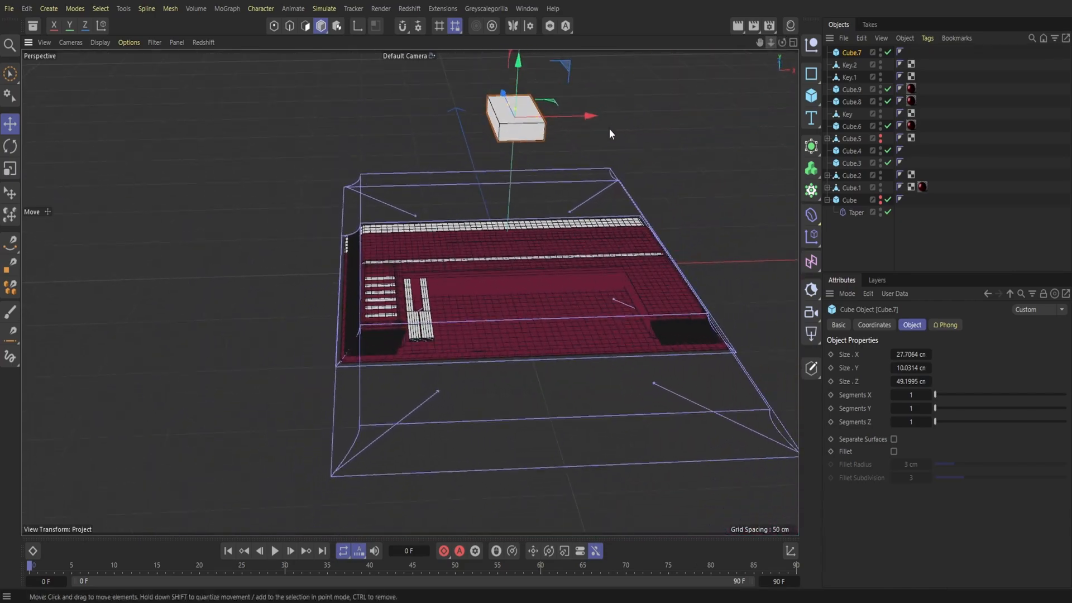
left_click_drag(538, 118, 522, 117)
left_click_drag(518, 79, 453, 295)
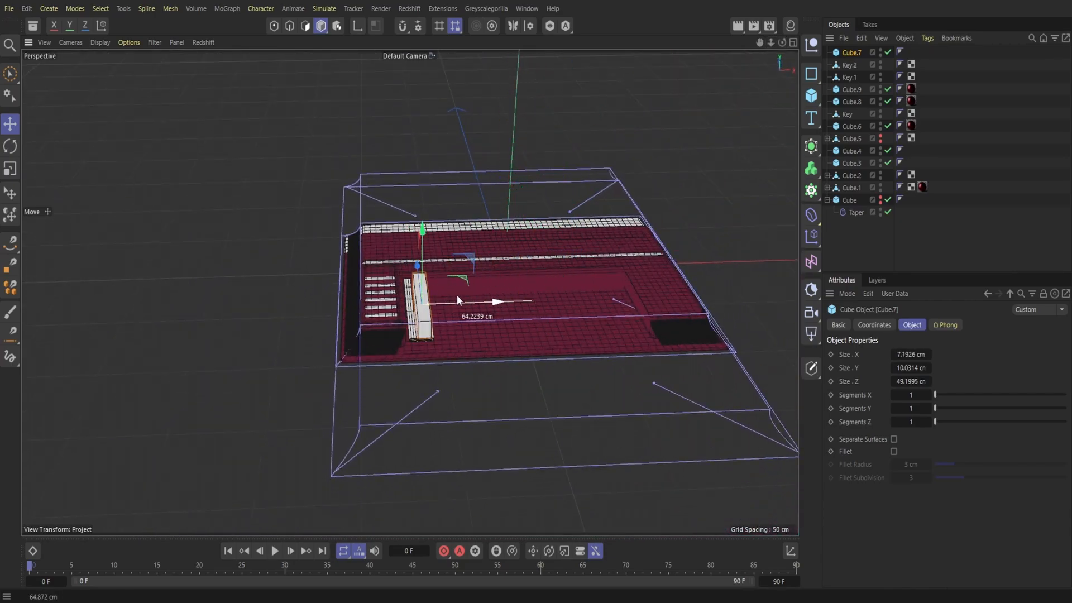
left_click_drag(782, 43, 781, 43)
left_click_drag(323, 285, 320, 342)
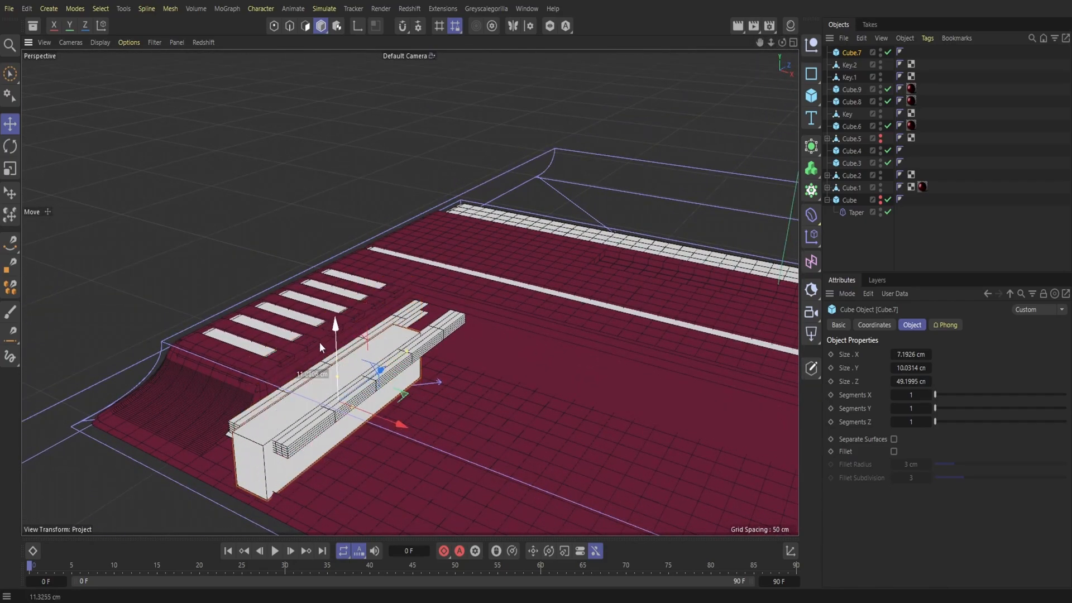
Step: Resize the black key cube to about 5.6 cm in X and 41.3 cm in Z so it spans the notches
left_click_drag(362, 382, 432, 334)
left_click_drag(402, 371, 398, 369)
left_click_drag(782, 43, 782, 43)
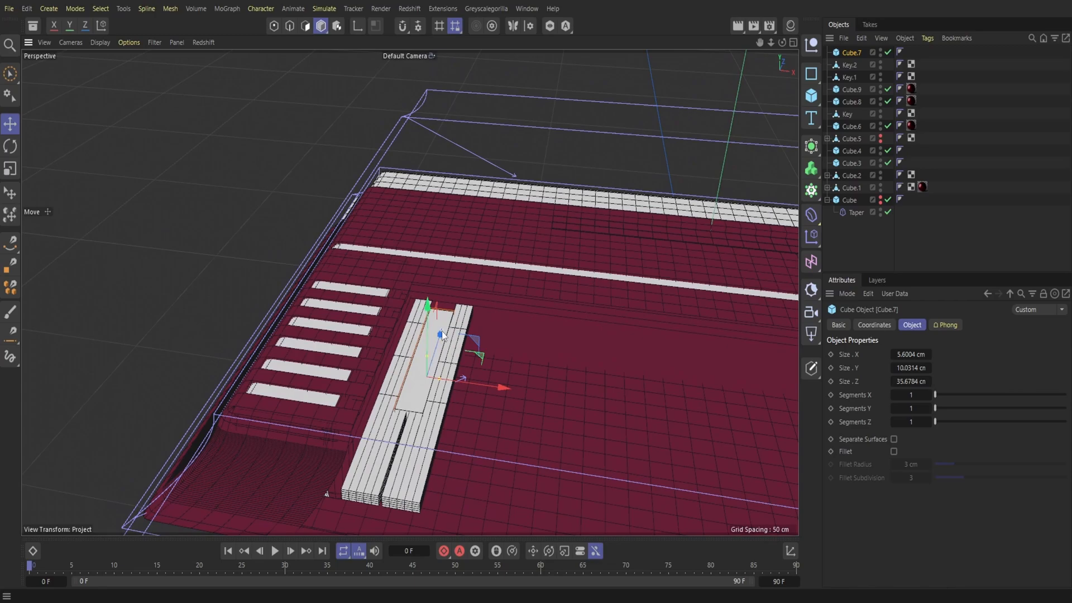
left_click_drag(444, 327, 450, 310)
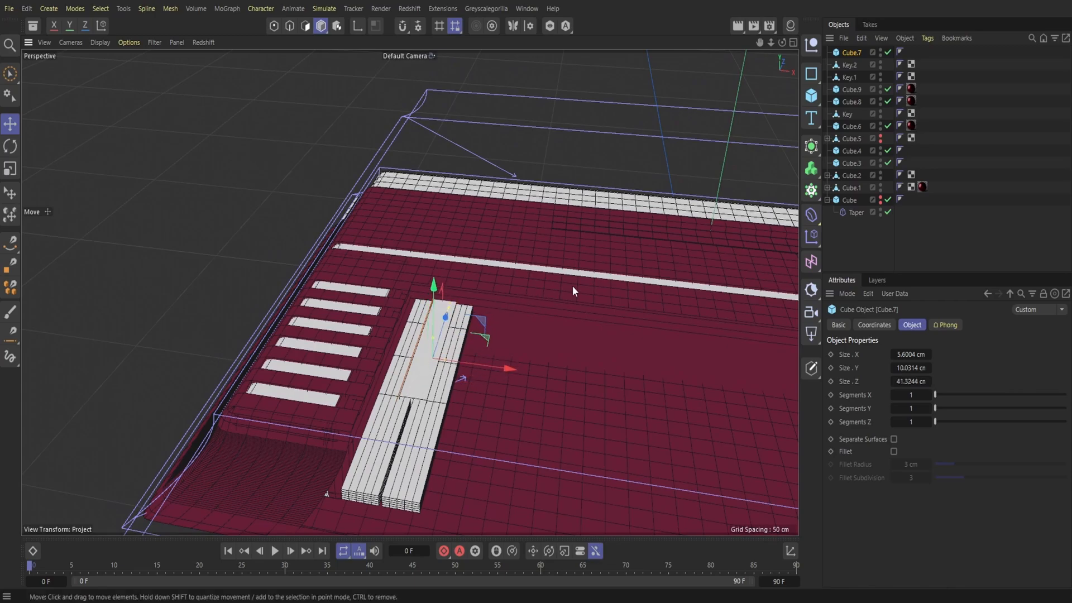
Step: Reduce the black key cube's height to about 4.3 cm and adjust its width to about 5.8 cm
left_click_drag(782, 43, 782, 43)
left_click_drag(415, 260, 414, 251)
mouse_move(414, 311)
left_mouse_down()
mouse_move(413, 322)
mouse_move(417, 285)
mouse_move(415, 295)
left_mouse_up()
left_click_drag(783, 43, 830, 72)
left_click_drag(482, 350, 482, 350)
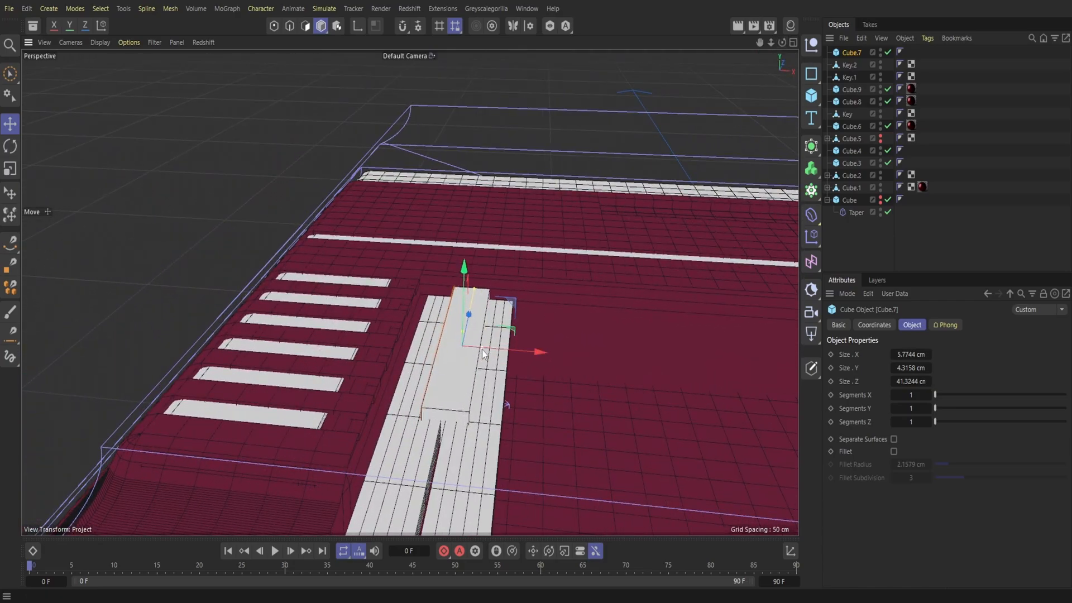
Step: Nudge the black key cube into place over the notch between the two white keys
mouse_move(464, 296)
left_mouse_down()
mouse_move(465, 272)
mouse_move(462, 296)
left_mouse_up()
mouse_move(782, 43)
left_mouse_down()
mouse_move(709, 15)
mouse_move(787, 59)
left_mouse_up()
left_click_drag(543, 350, 539, 351)
left_click_drag(782, 43, 786, 67)
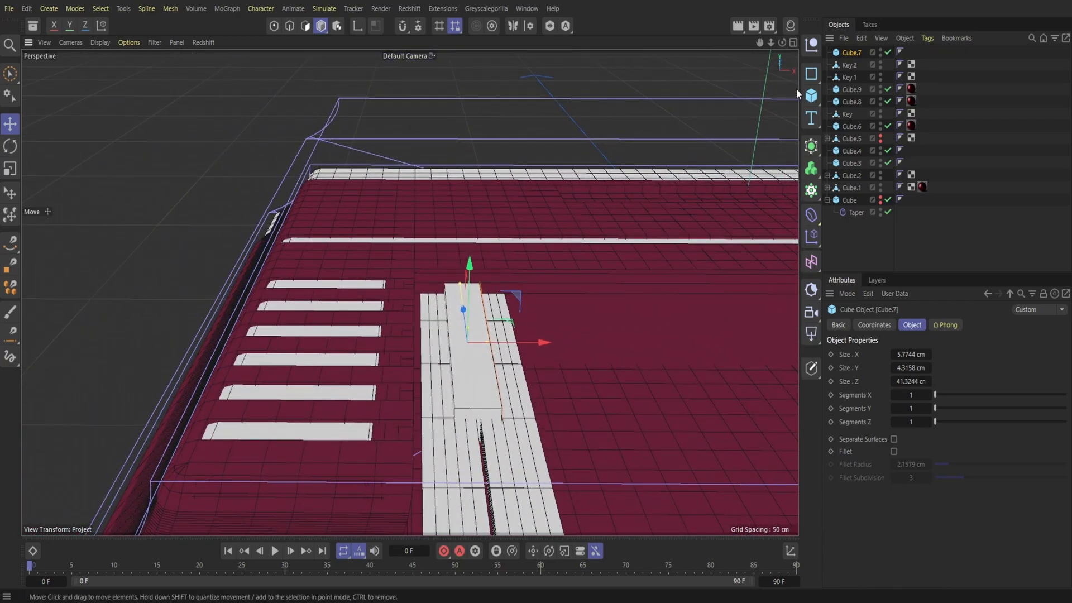
left_click_drag(771, 43, 794, 82)
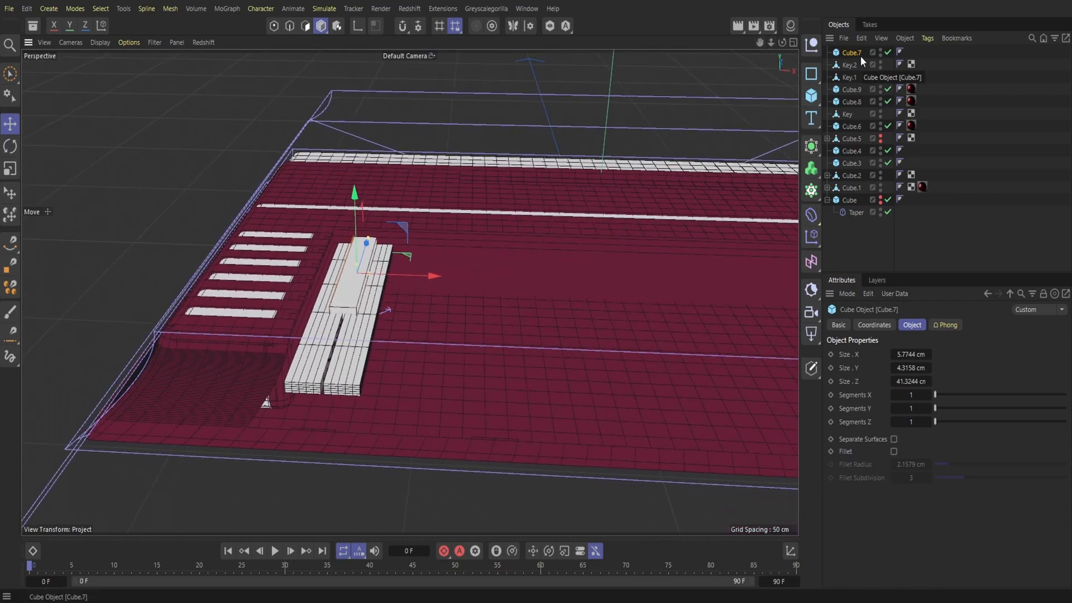
Step: Find the glossy black plastic material among the Redshift assets and add it to the project
left_click(33, 25)
scroll(138, 328, "down", 20)
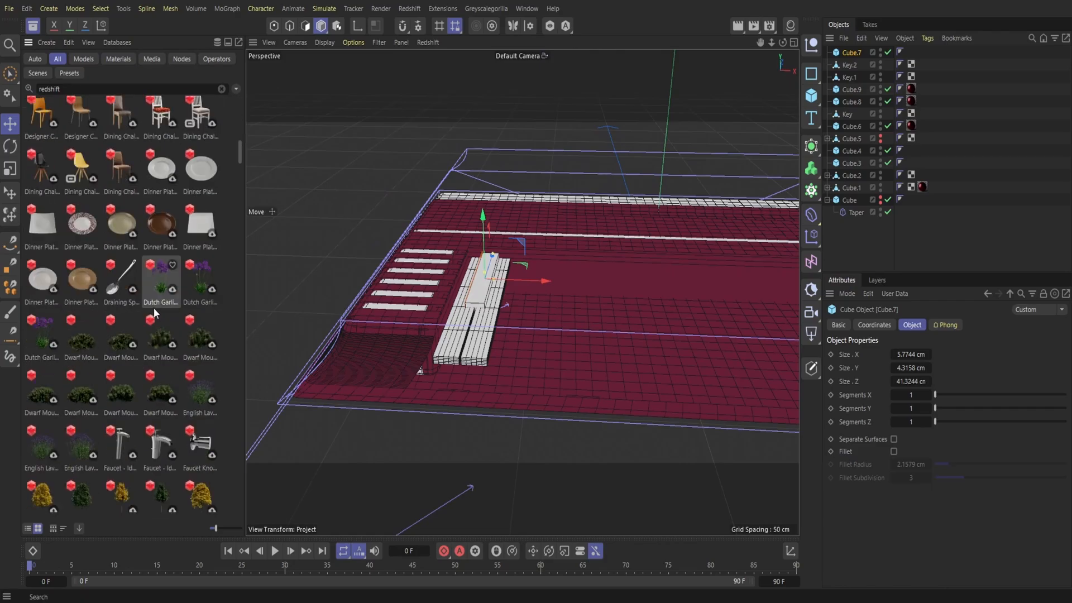
scroll(142, 321, "down", 15)
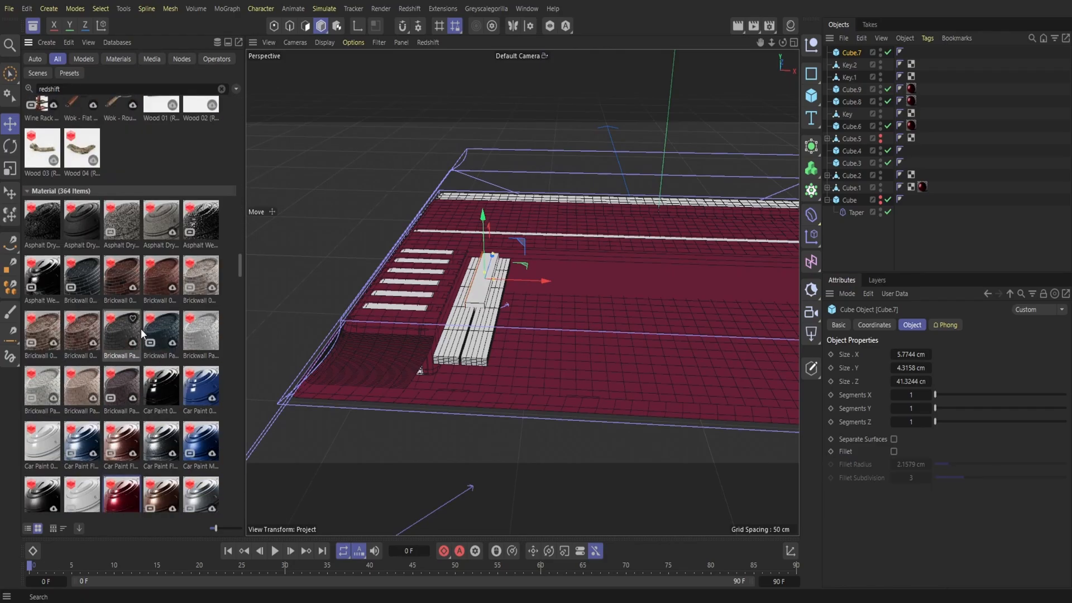
scroll(148, 443, "down", 12)
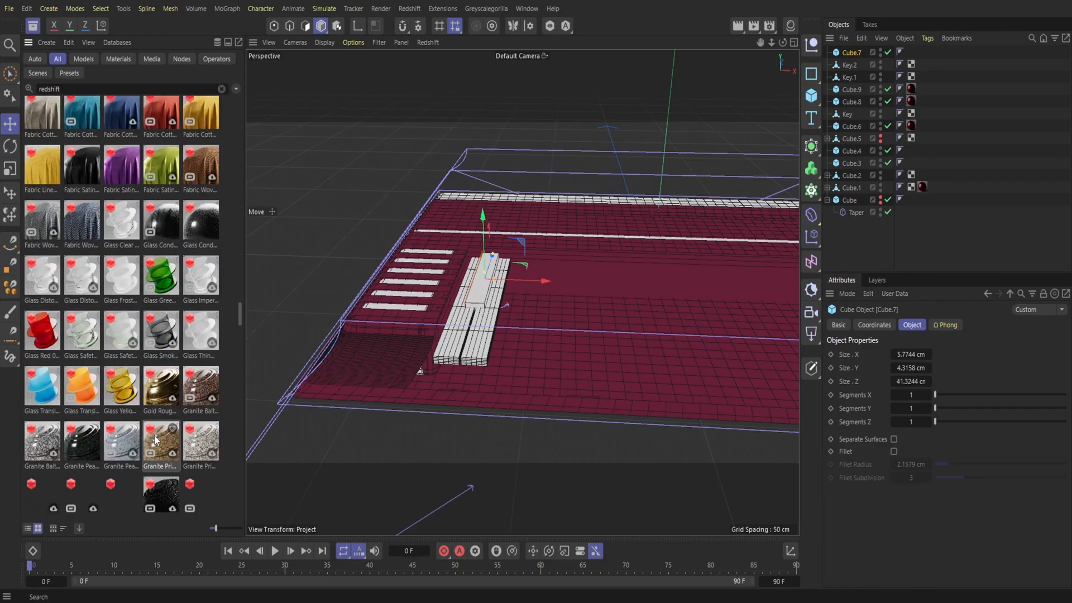
scroll(161, 439, "down", 12)
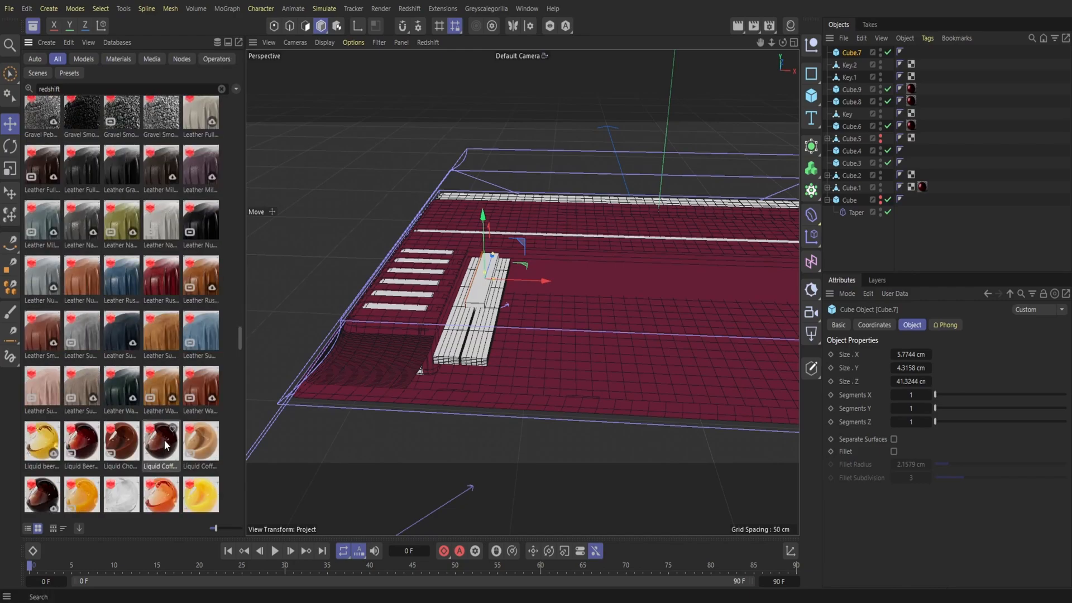
scroll(162, 441, "down", 5)
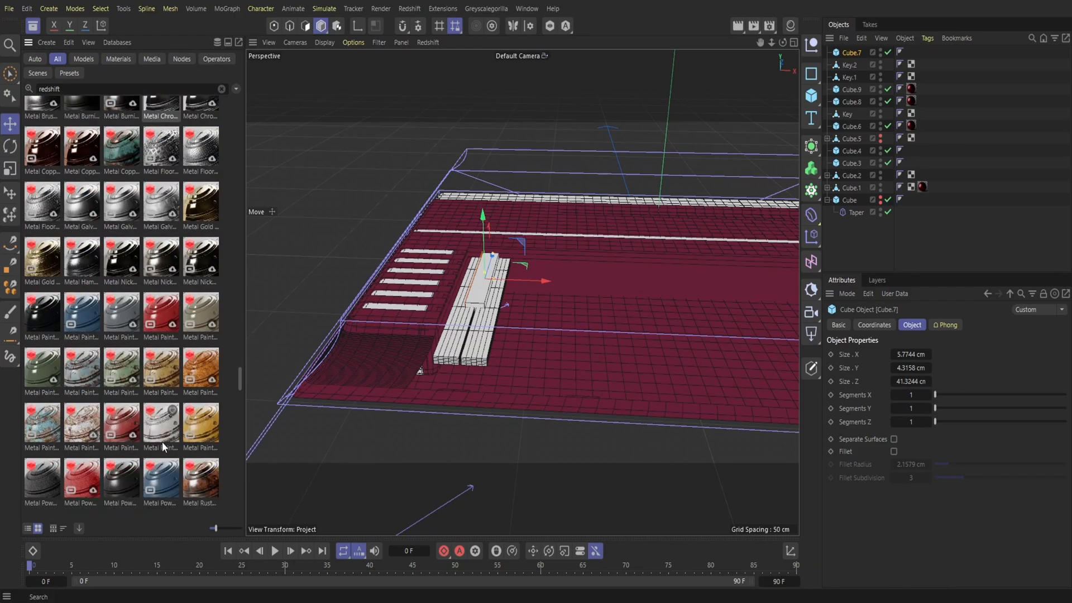
scroll(83, 357, "down", 3)
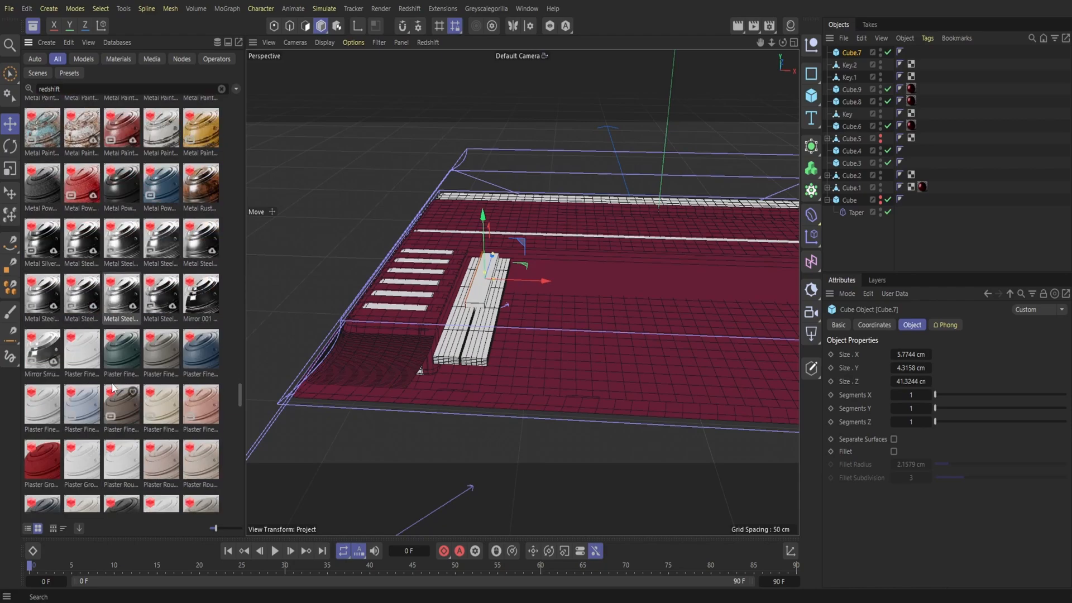
scroll(112, 385, "down", 3)
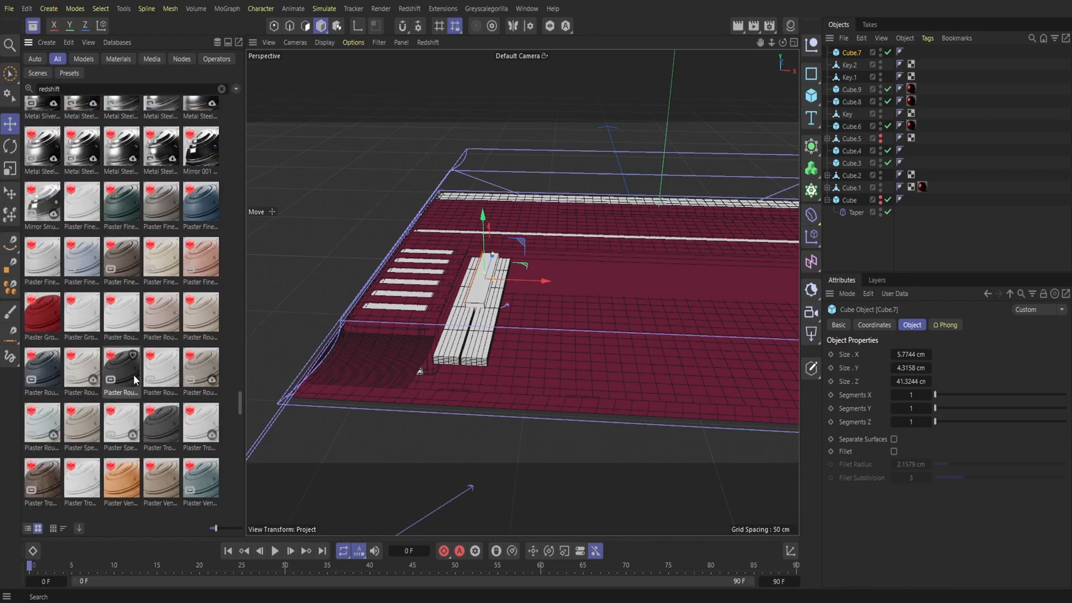
scroll(134, 379, "down", 3)
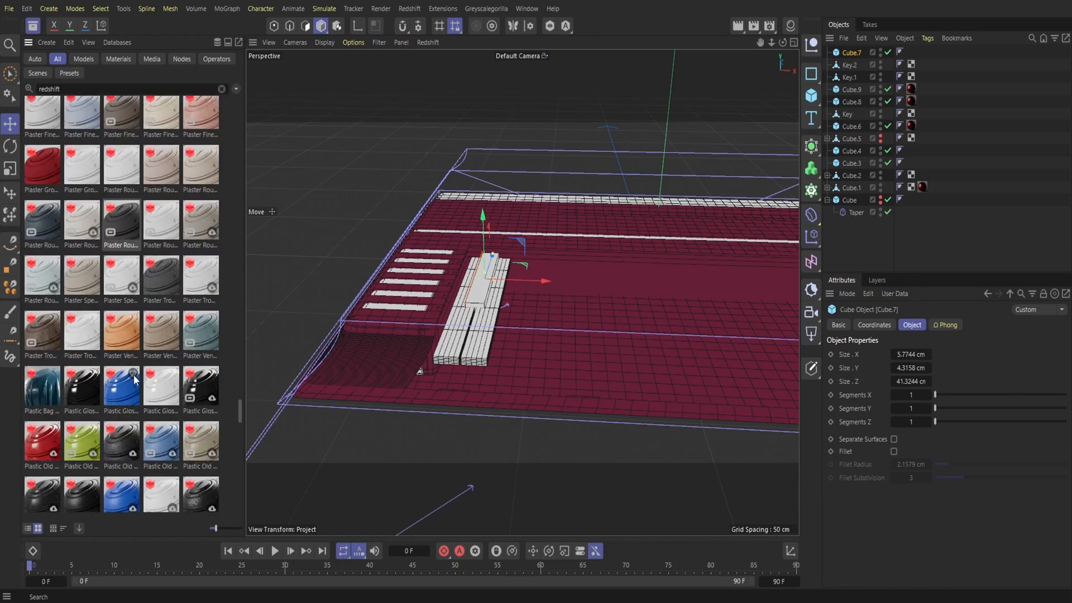
double_click(88, 391)
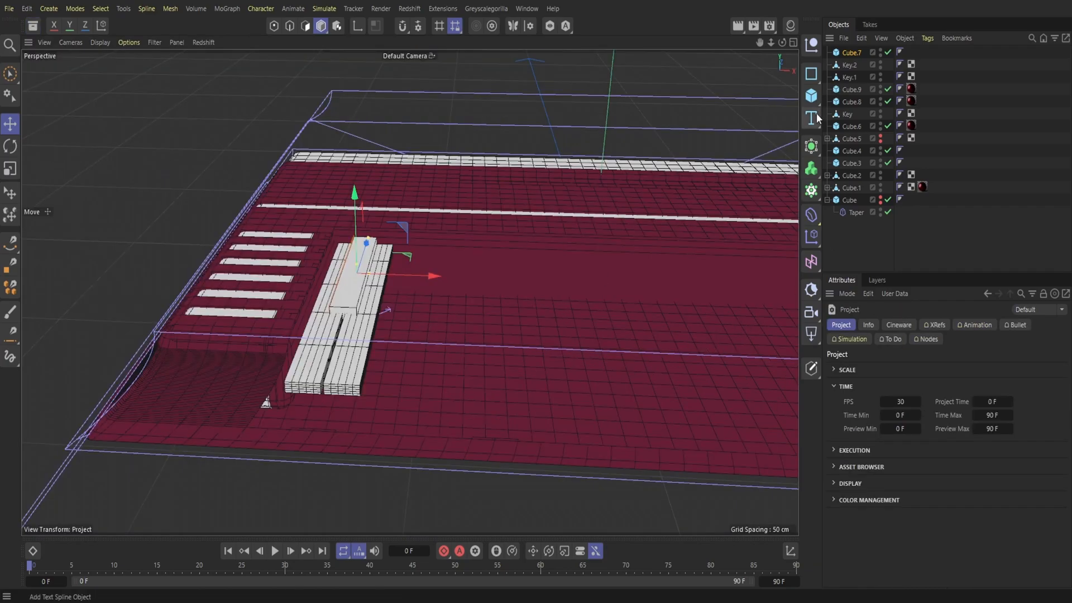
Step: Add a Taper deformer as a child of the black key cube, fit it to its parent and set its strength to 32%
left_click(811, 215)
left_click(922, 230)
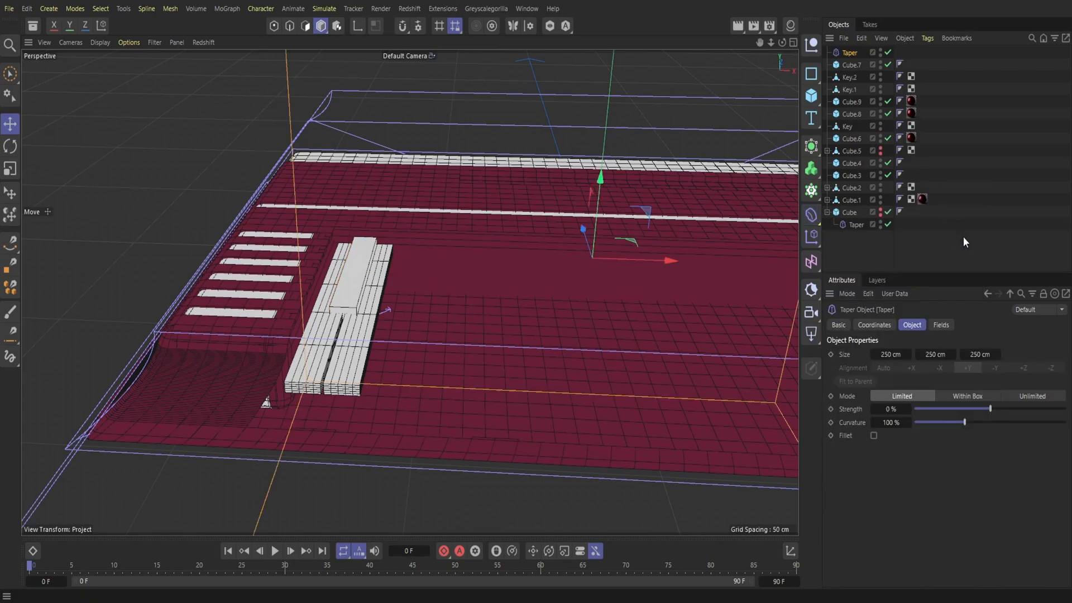
left_click_drag(849, 55, 852, 65)
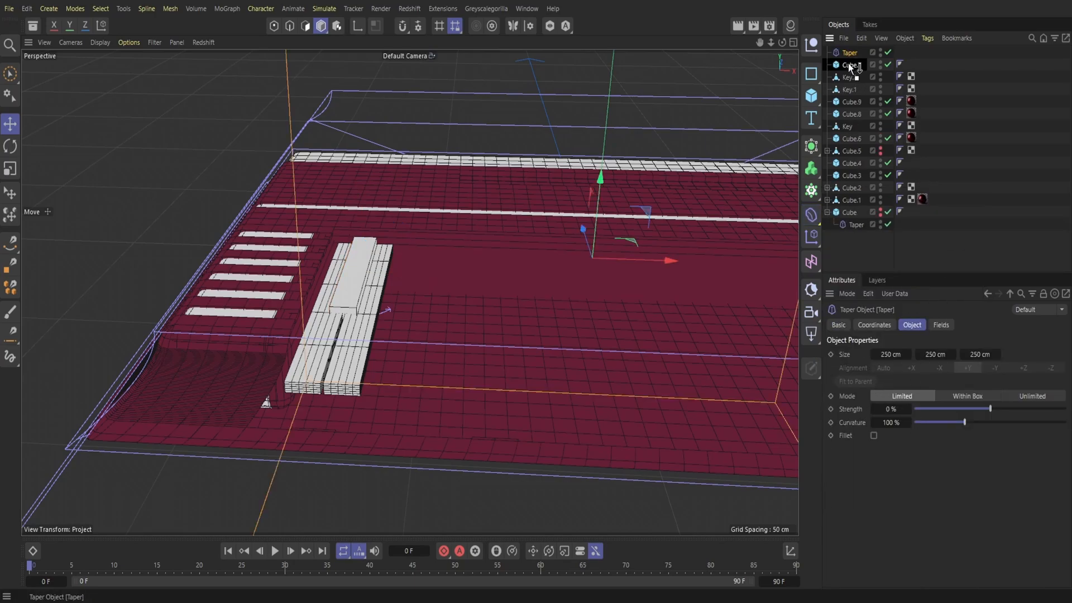
left_click(857, 382)
left_click_drag(985, 407, 1015, 393)
left_click_drag(409, 292, 409, 292, "alt")
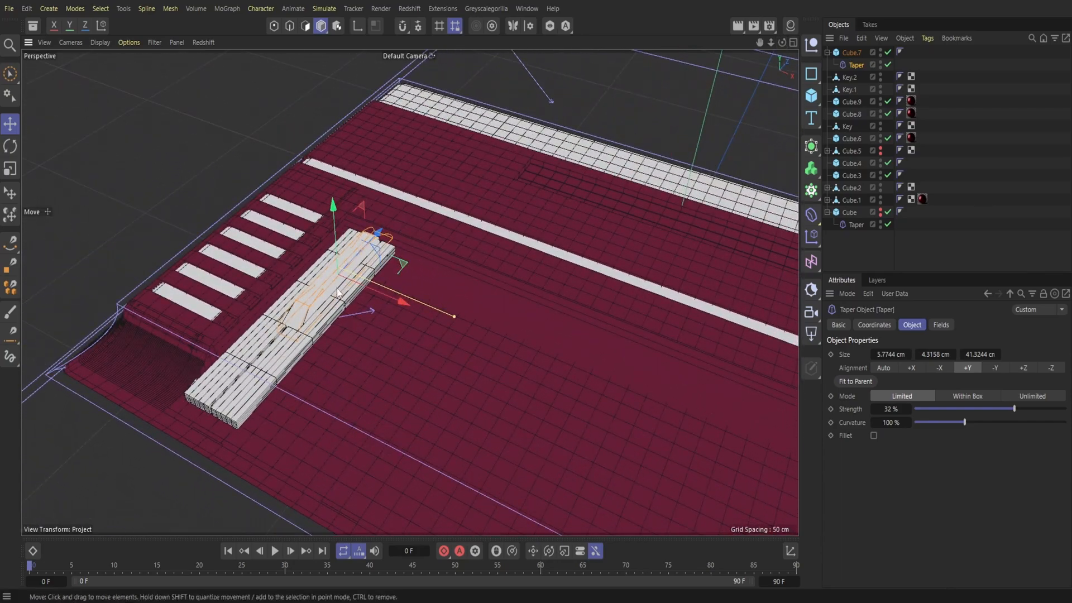
Step: Apply Plastic Glossy 001 Black to the black key cube and Plastic Glossy 001 White to Key.1 and Key.2
left_click(844, 50)
left_click_drag(773, 44, 782, 42)
left_click(790, 26)
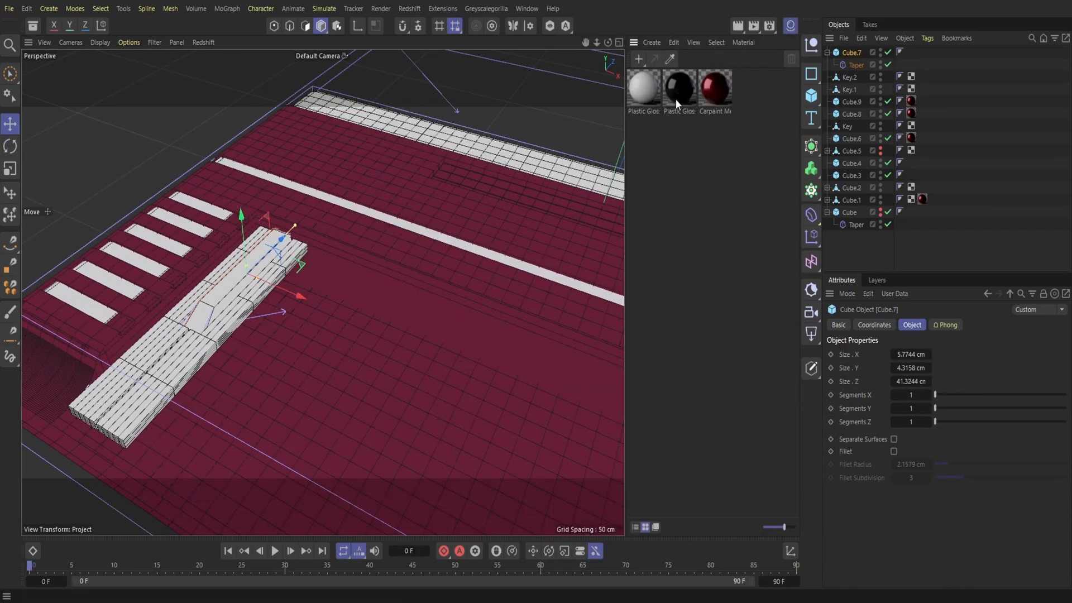
left_click_drag(849, 53, 850, 52)
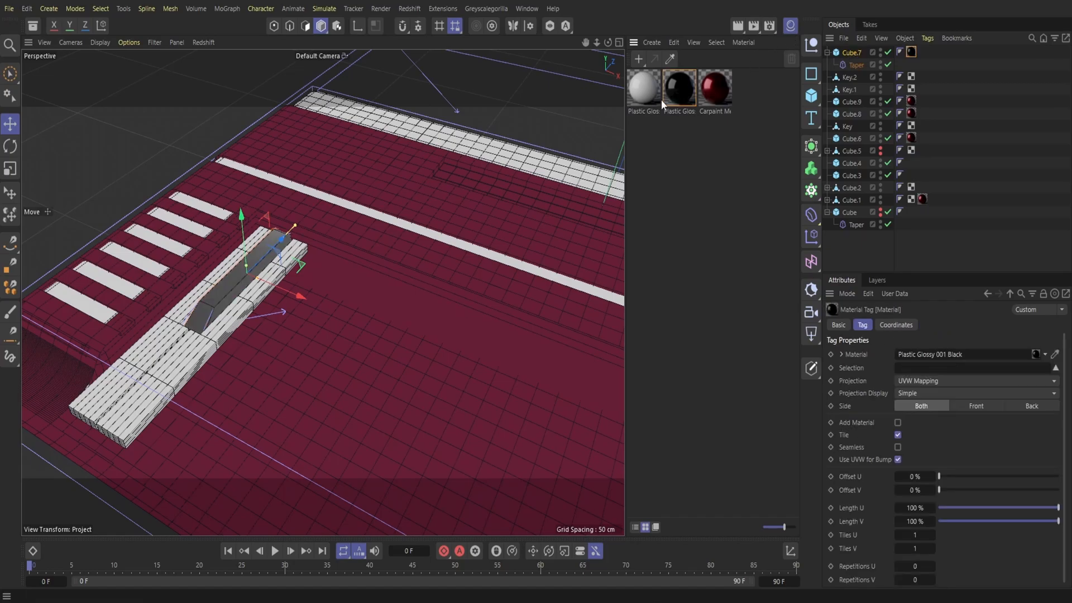
left_click_drag(643, 89, 847, 77)
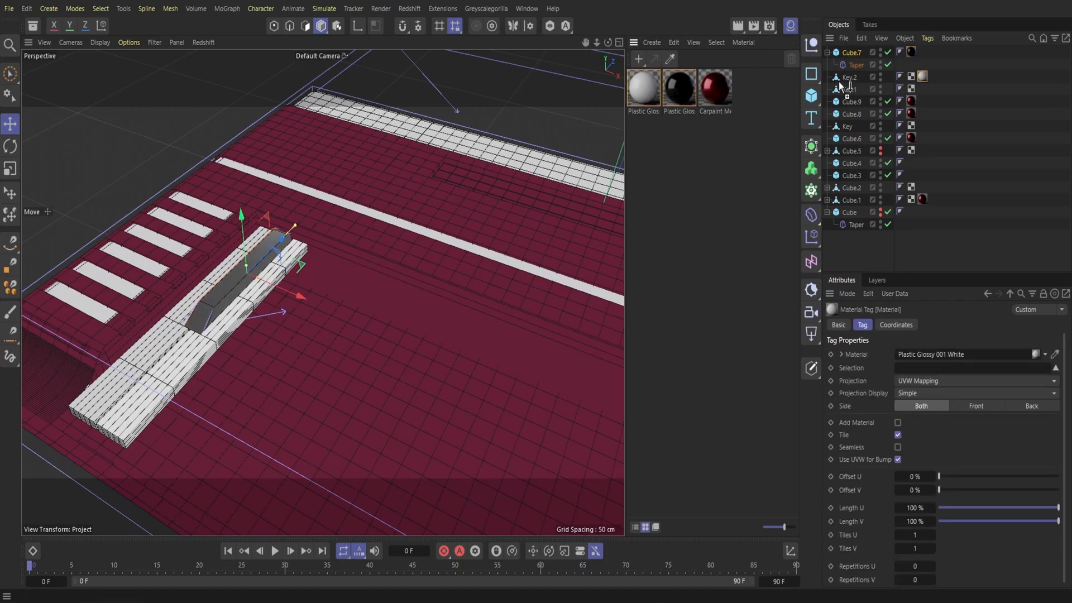
left_click(790, 27)
mouse_move(782, 42)
left_mouse_down()
mouse_move(832, 25)
mouse_move(782, 30)
mouse_move(779, 70)
mouse_move(784, 44)
mouse_move(709, 55)
mouse_move(771, 45)
mouse_move(726, 53)
mouse_move(791, 55)
left_mouse_up()
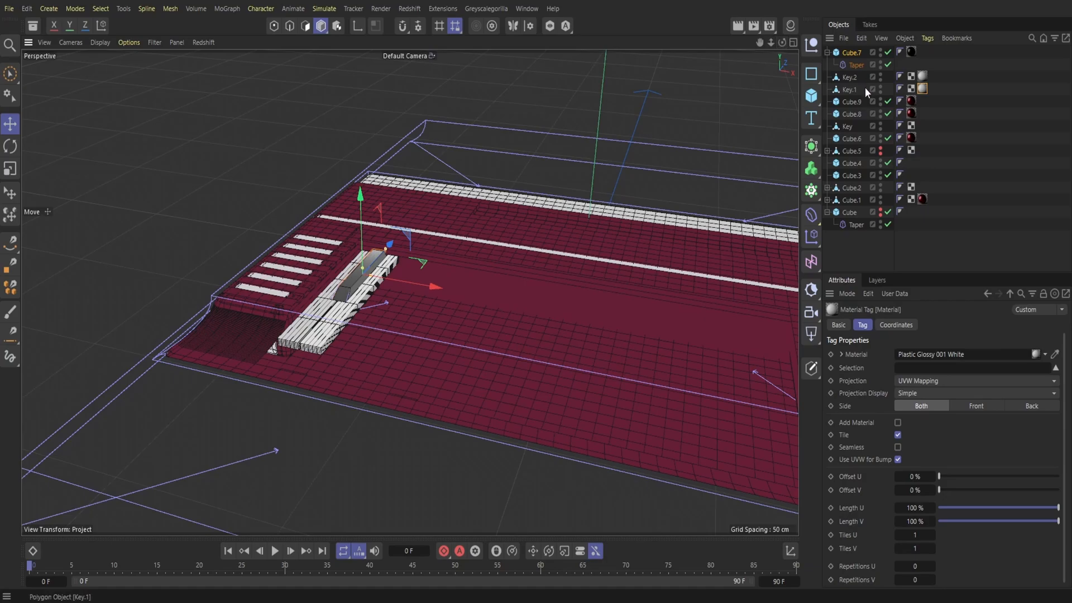
Step: Copy and paste the two white keys with the black key, and move the copied set along X beside the originals
left_click_drag(866, 88, 844, 55)
left_click(861, 38)
left_click(882, 91)
left_click(862, 38)
left_click(882, 102)
left_click_drag(428, 297, 466, 314)
left_click(746, 124)
left_click_drag(771, 42, 706, 74)
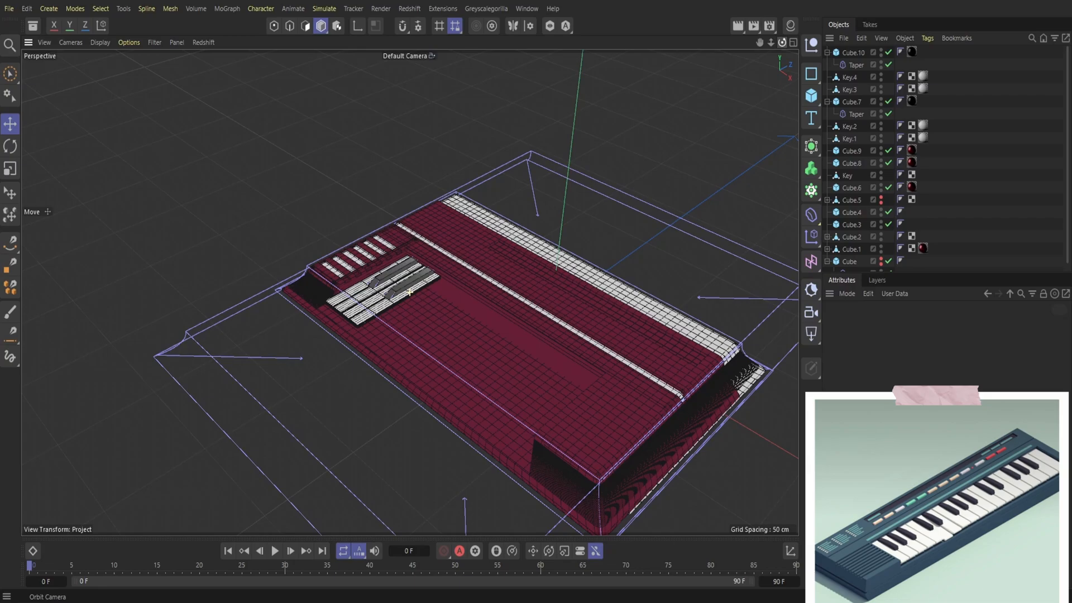
left_click_drag(782, 43, 782, 45)
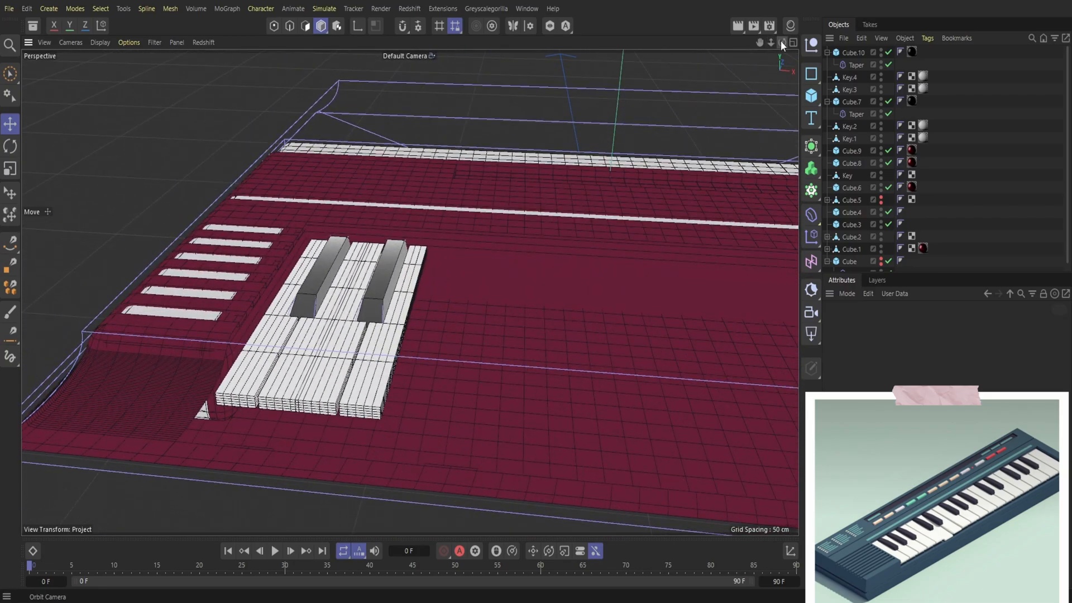
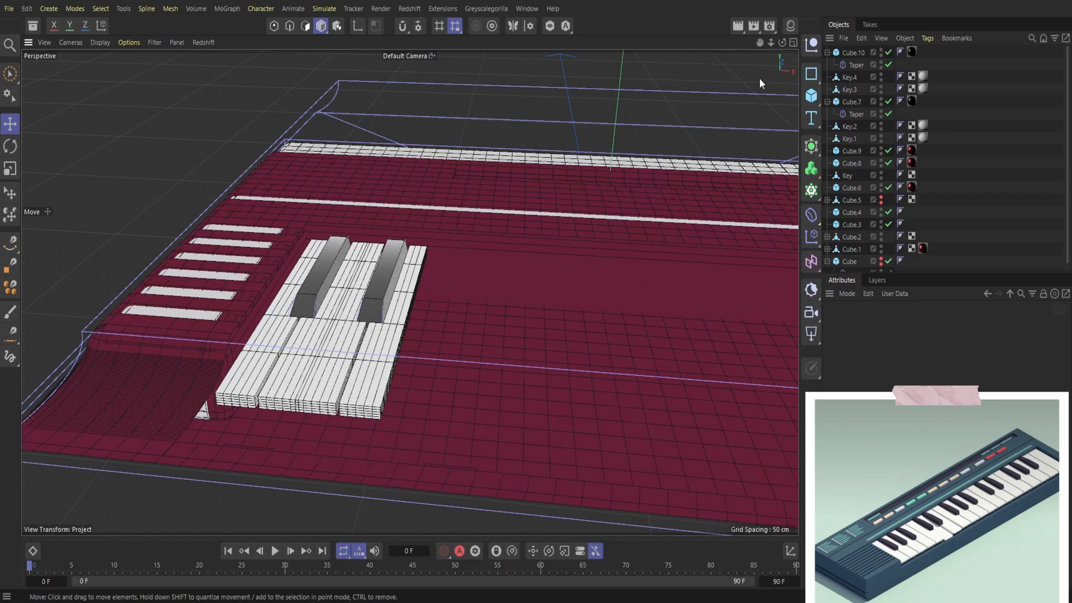
Step: Move Key.3 along X clear of the other keys, and place the second black key beside the second white key
left_click(335, 364)
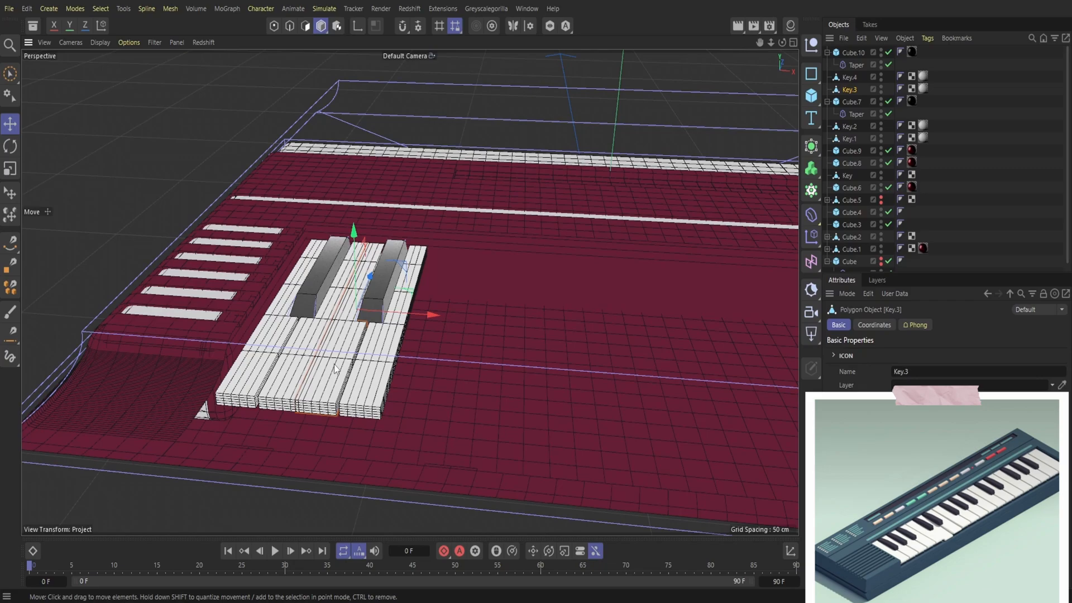
left_click_drag(431, 313, 546, 354)
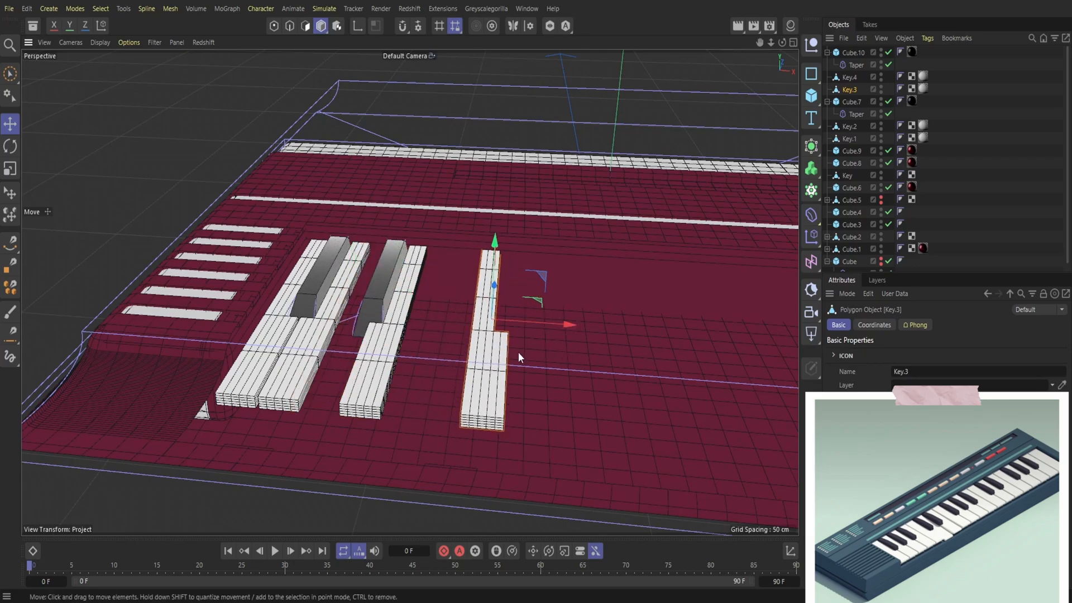
left_click(372, 302)
left_click_drag(422, 281, 291, 335)
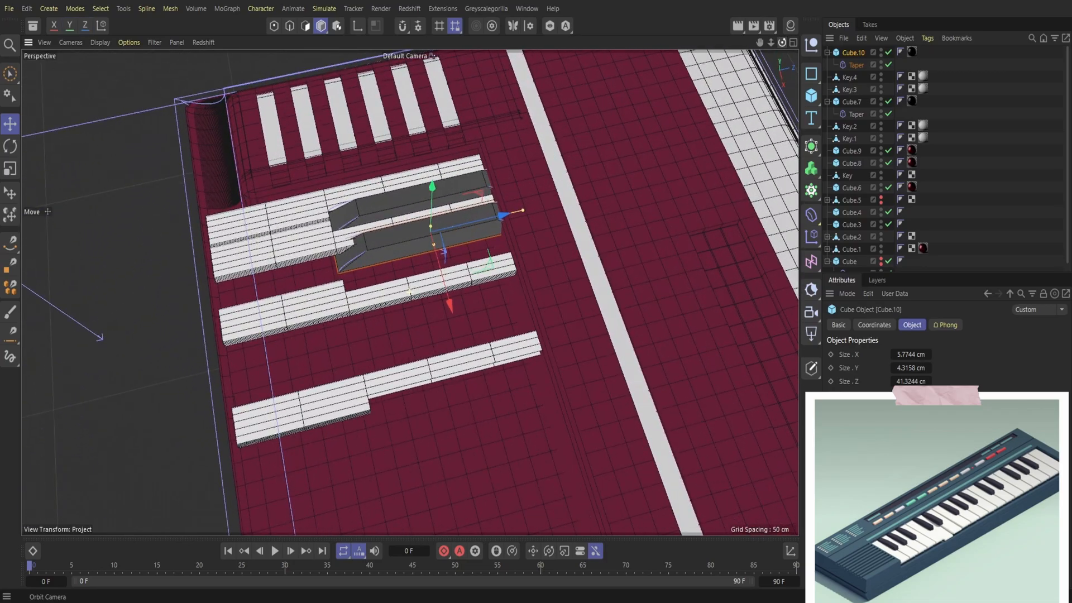
left_click_drag(409, 292, 567, 282, "alt")
left_click_drag(410, 292, 404, 292, "alt")
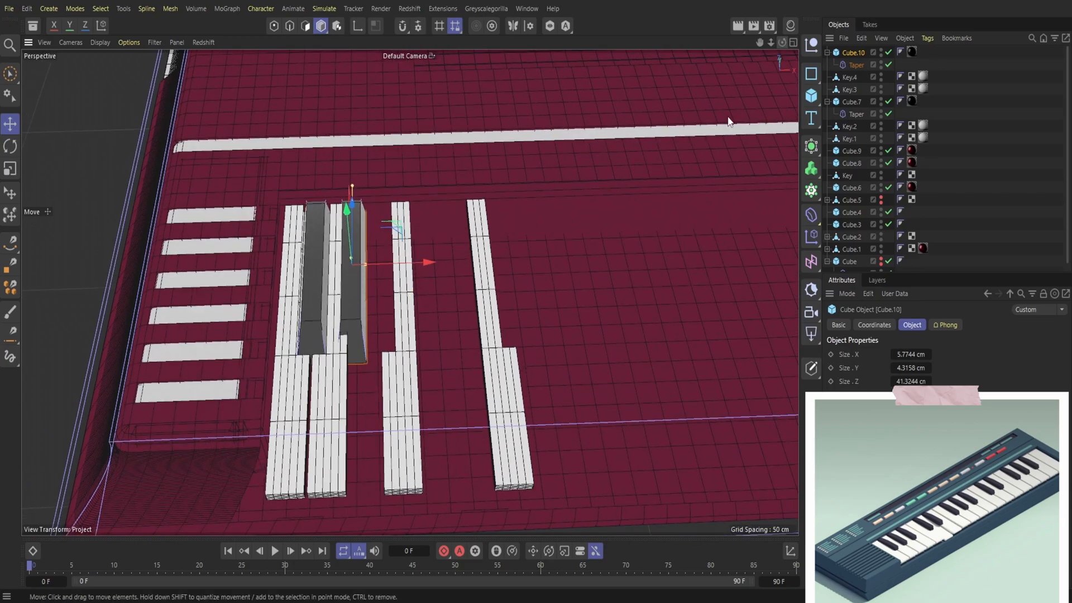
left_click_drag(413, 265, 417, 266)
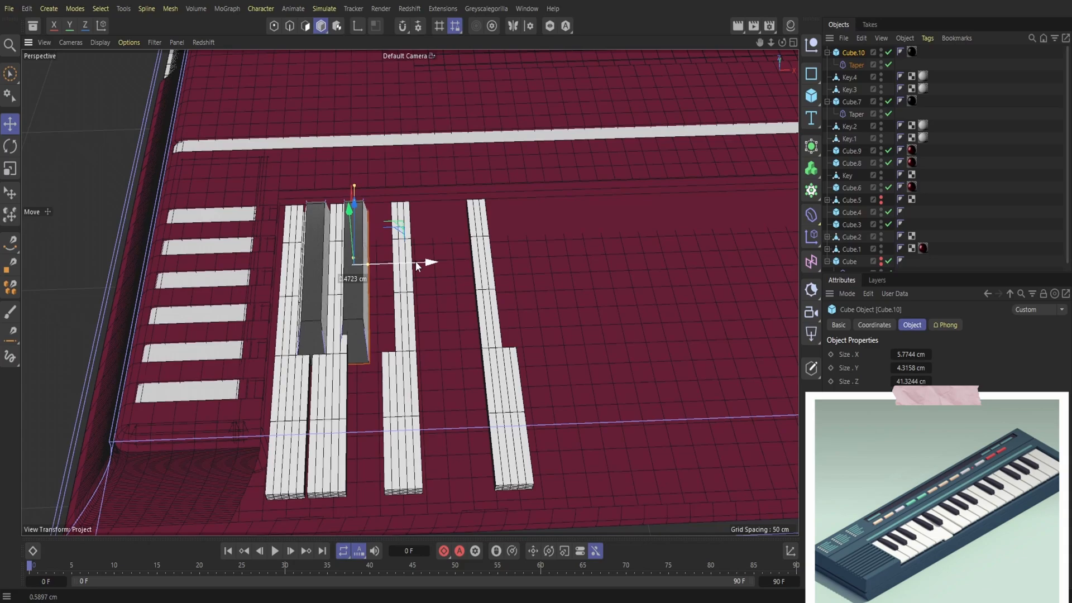
left_click_drag(416, 266, 422, 267)
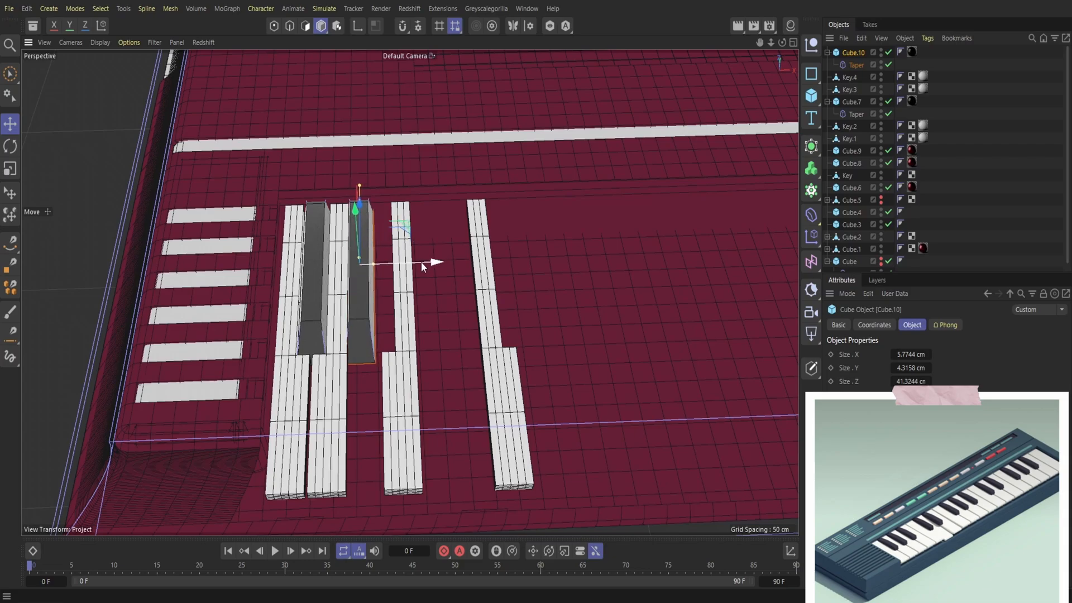
Step: Move Key.4 along X against the second black key, and move Key.3 along X onto the second white key
left_click(406, 445)
left_click_drag(385, 321, 358, 319)
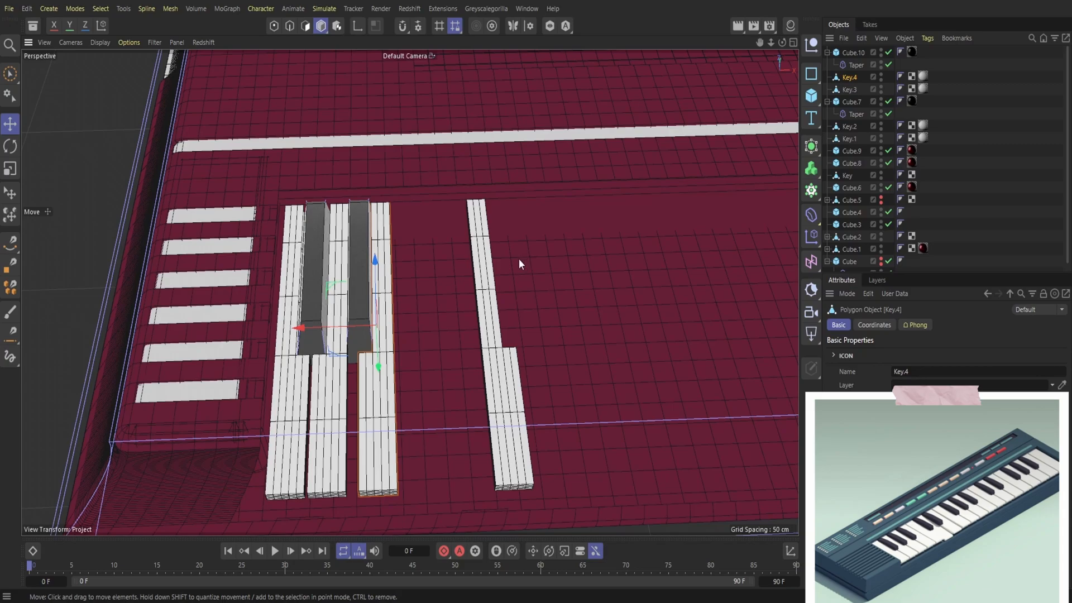
left_click(503, 416)
left_click_drag(550, 319, 403, 329)
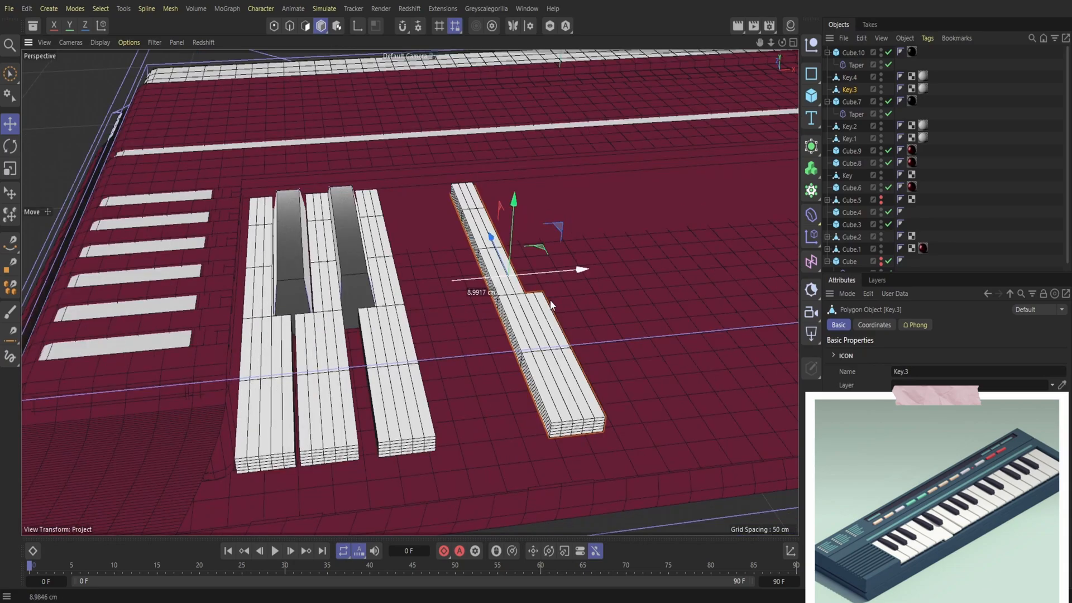
left_click_drag(547, 296, 409, 292)
Step: Duplicate the white key object Key by copy and paste, and move the copy along X onto the third white key
left_click(262, 340)
left_click(358, 347)
left_click(395, 360)
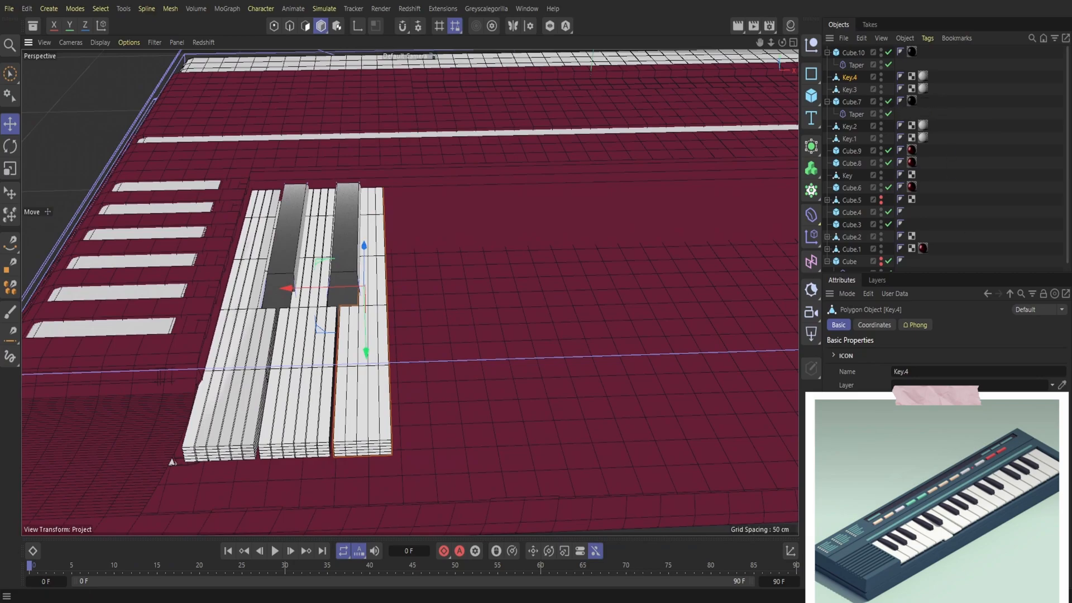
left_click_drag(268, 338, 305, 342, "alt")
left_click(285, 344)
left_click(865, 40)
left_click(881, 90)
left_click(864, 39)
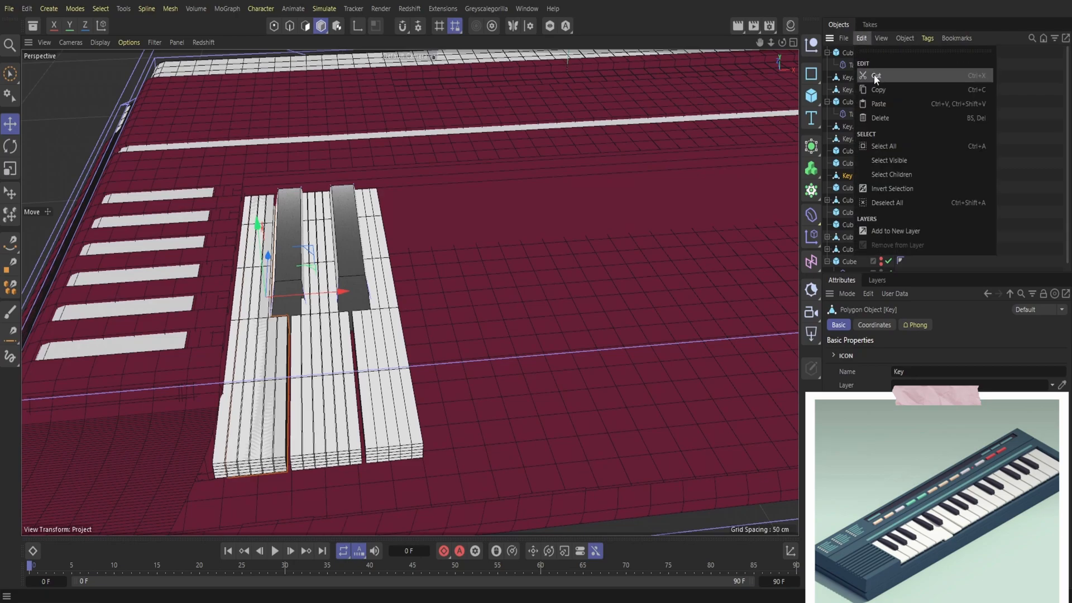
left_click(881, 103)
left_click_drag(338, 295, 454, 311)
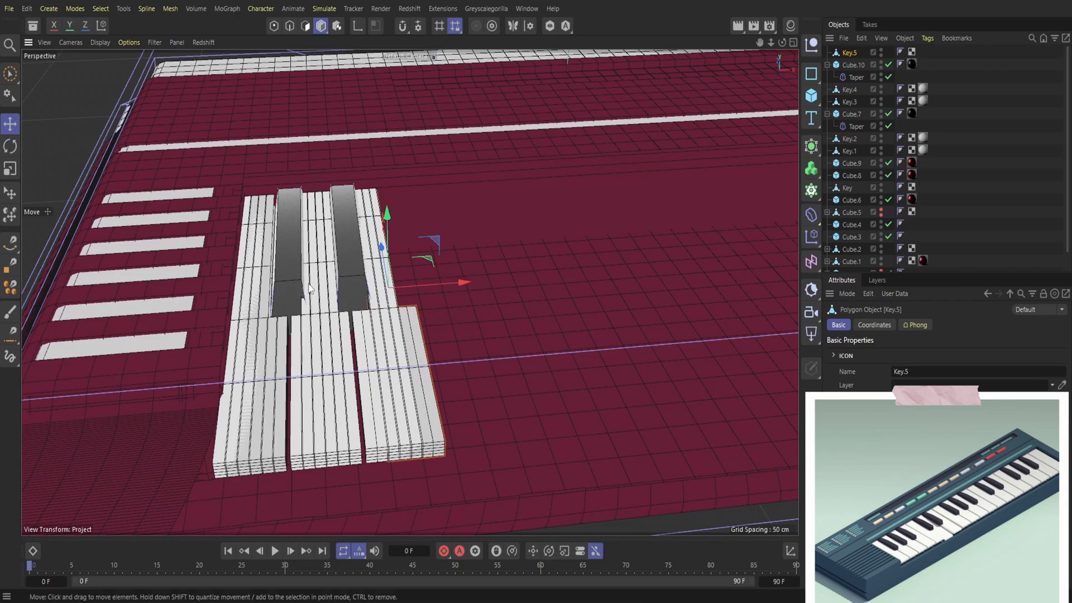
Step: Copy and paste the first black key with its Taper, and move the copy about 18 cm along X beside the third white key
left_click(311, 264)
left_click(861, 39)
left_click(872, 89)
left_click(862, 39)
left_click(876, 105)
left_click_drag(385, 254, 477, 235)
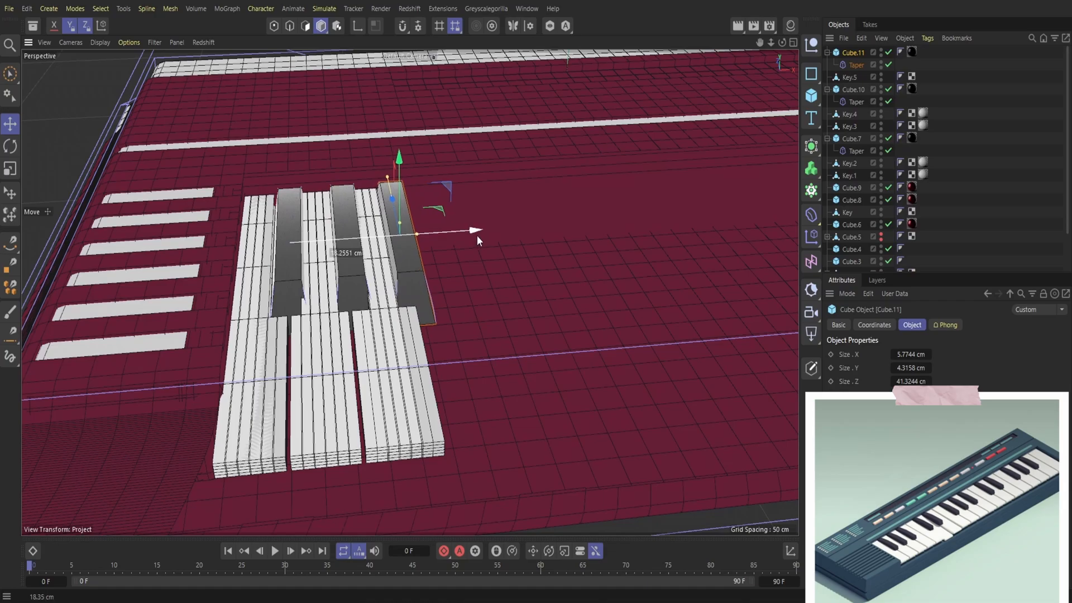
Step: Copy and paste the second white key, Key.2, and move the copy along X beside the third black key as the fourth white key
mouse_move(785, 45)
left_mouse_down()
mouse_move(768, 55)
mouse_move(785, 45)
left_mouse_up()
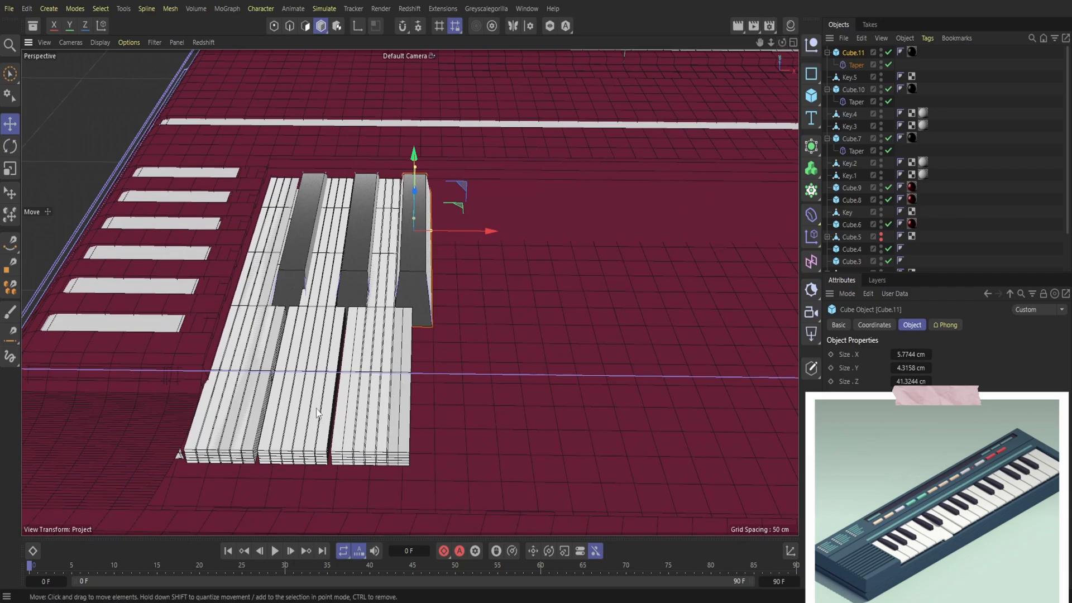
left_click(285, 356)
left_click(862, 38)
left_click(878, 89)
left_click(862, 38)
left_click(878, 104)
left_click_drag(290, 283, 407, 311)
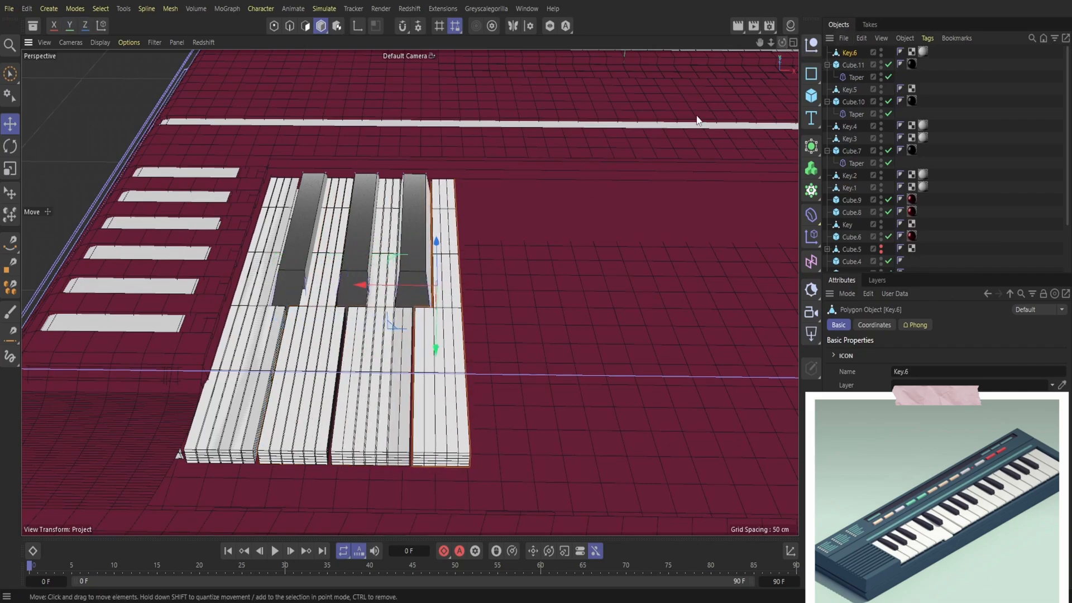
Step: Copy the first white key, Key.1
left_click(343, 441)
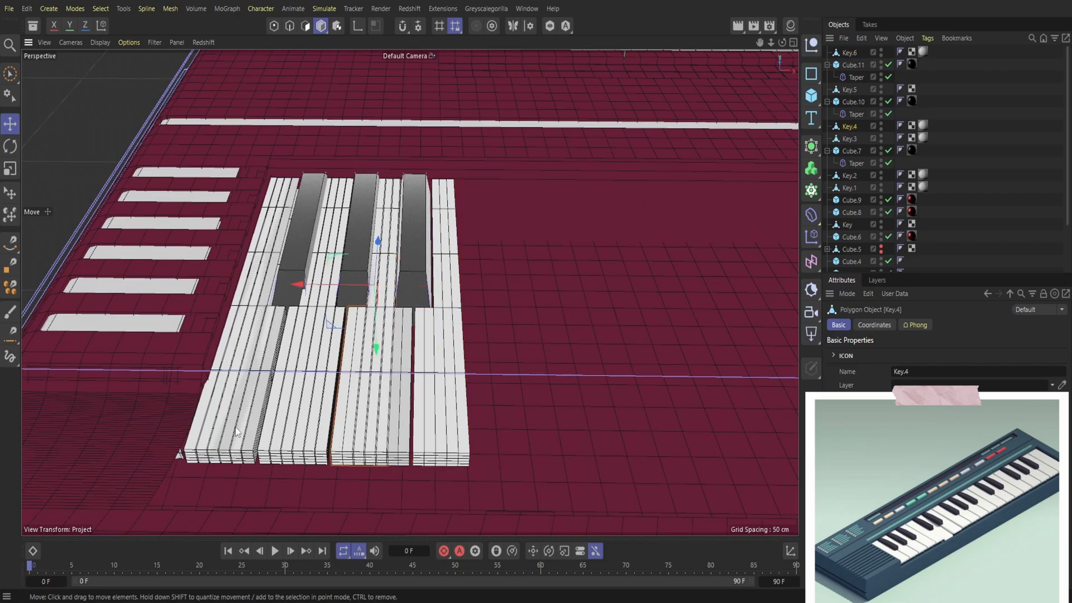
left_click(222, 386)
left_click(862, 38)
left_click(873, 90)
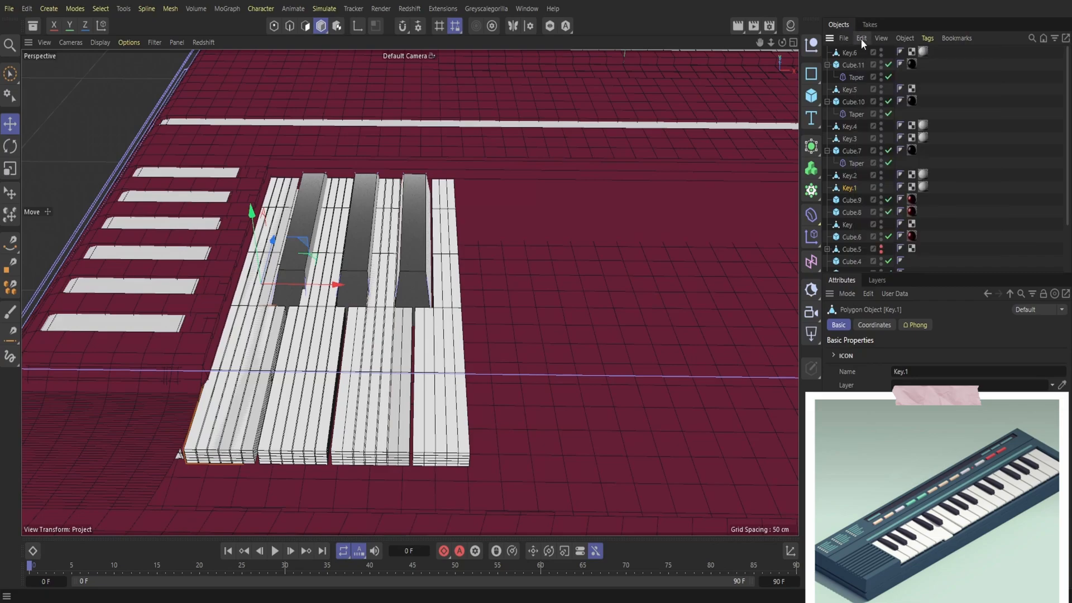
left_click(862, 38)
left_click(873, 104)
left_click_drag(338, 285, 550, 316)
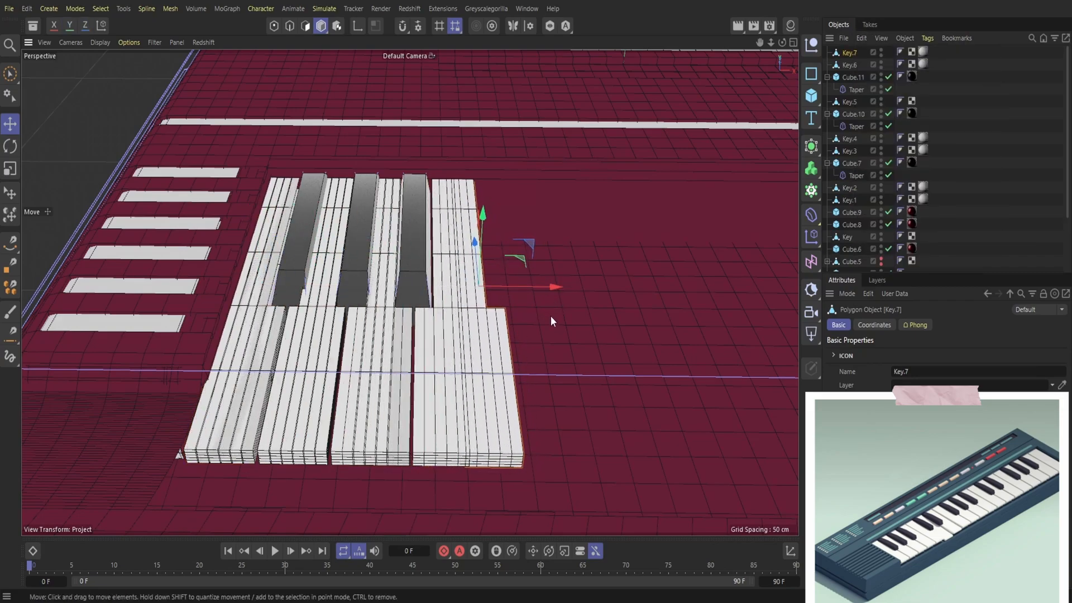
key("Delete")
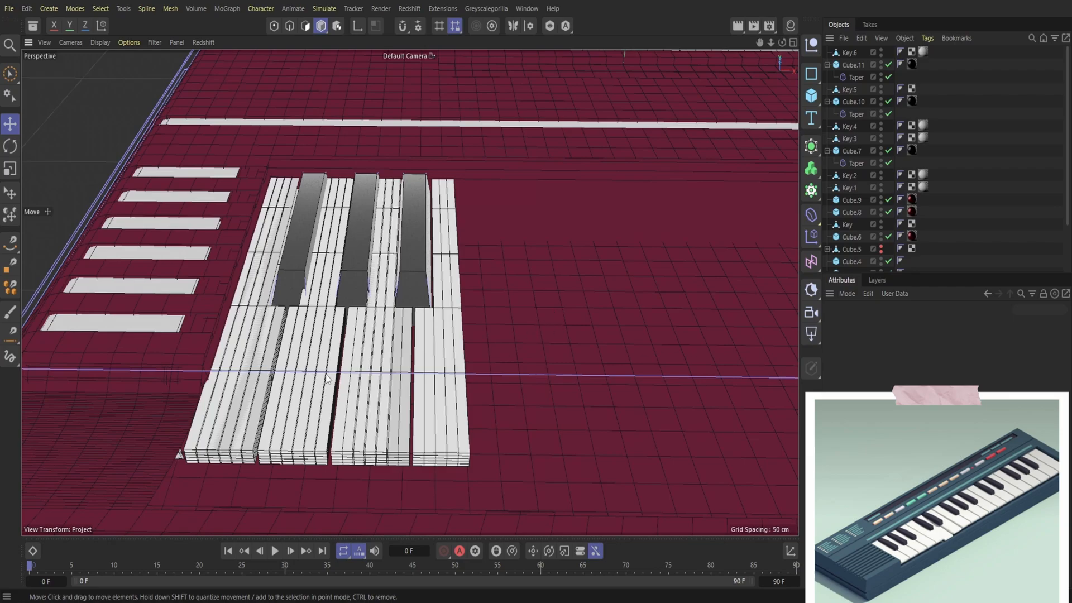
left_click(453, 385)
left_click(862, 39)
left_click(872, 90)
left_click(846, 39)
left_click(859, 38)
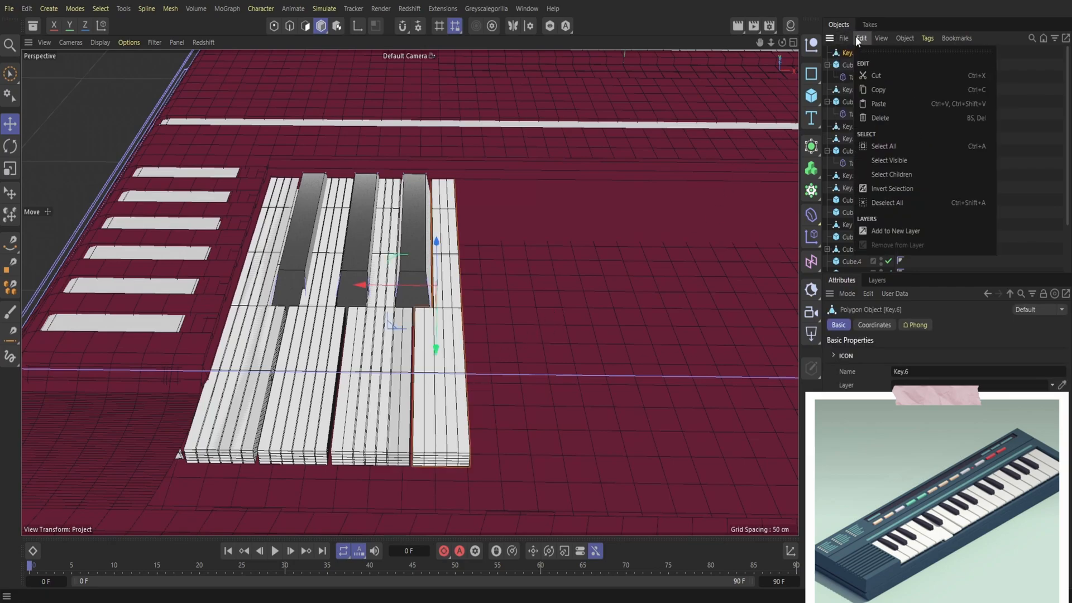
left_click(875, 106)
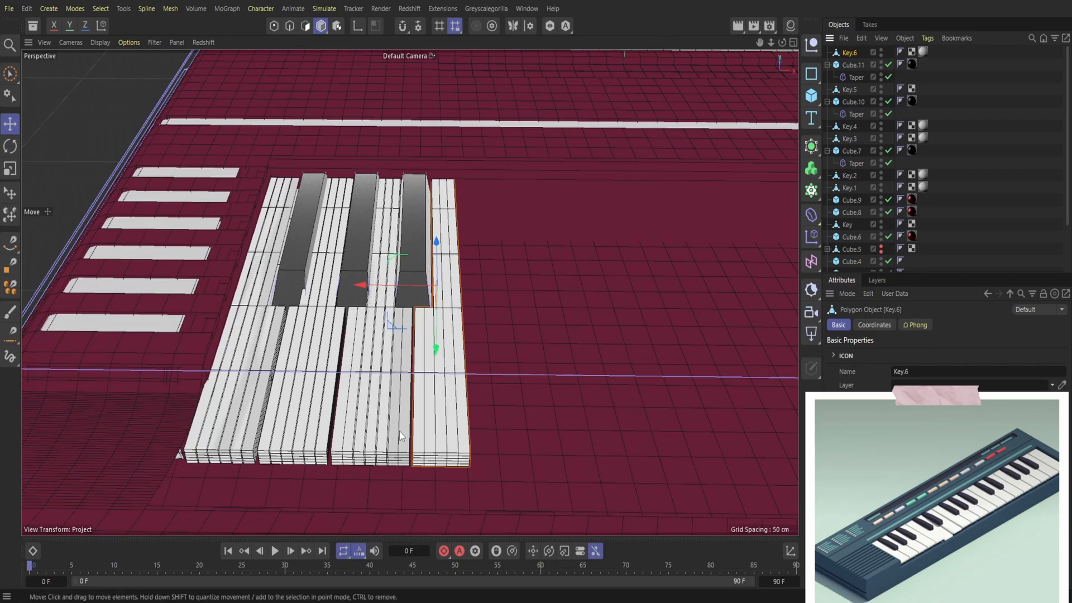
left_click(358, 366)
left_click(383, 370)
left_click(191, 447)
left_click(863, 38)
left_click(860, 39)
left_click(860, 39)
left_click(872, 103)
left_click_drag(338, 285, 563, 293)
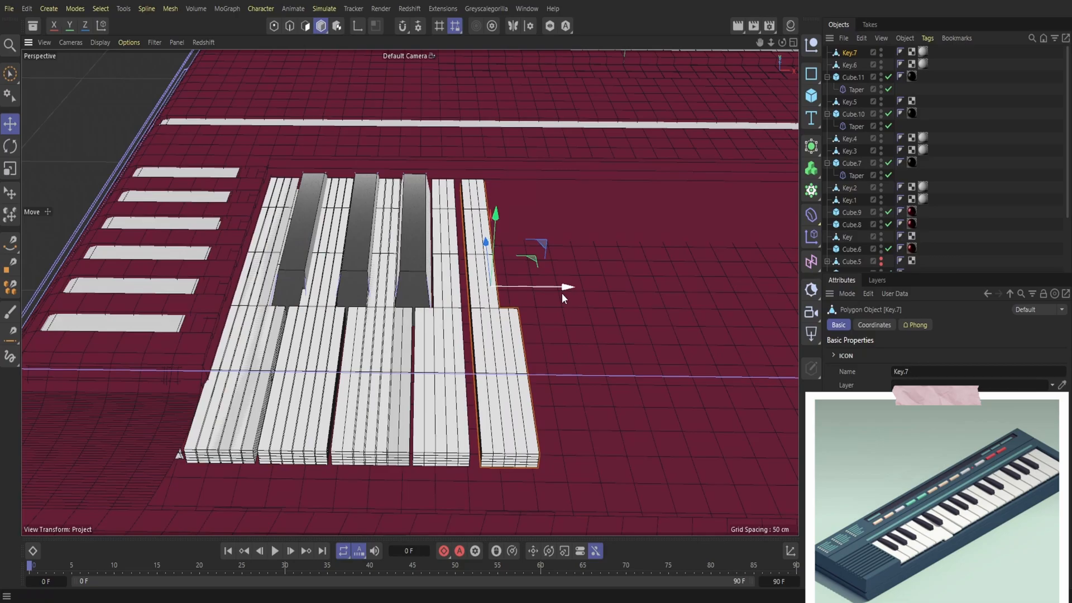
key("Delete")
Step: Duplicate the fourth white key (Key.6) and shift the copy slightly sideways to widen that key
mouse_move(782, 42)
left_mouse_down()
mouse_move(692, 27)
mouse_move(767, 32)
left_mouse_up()
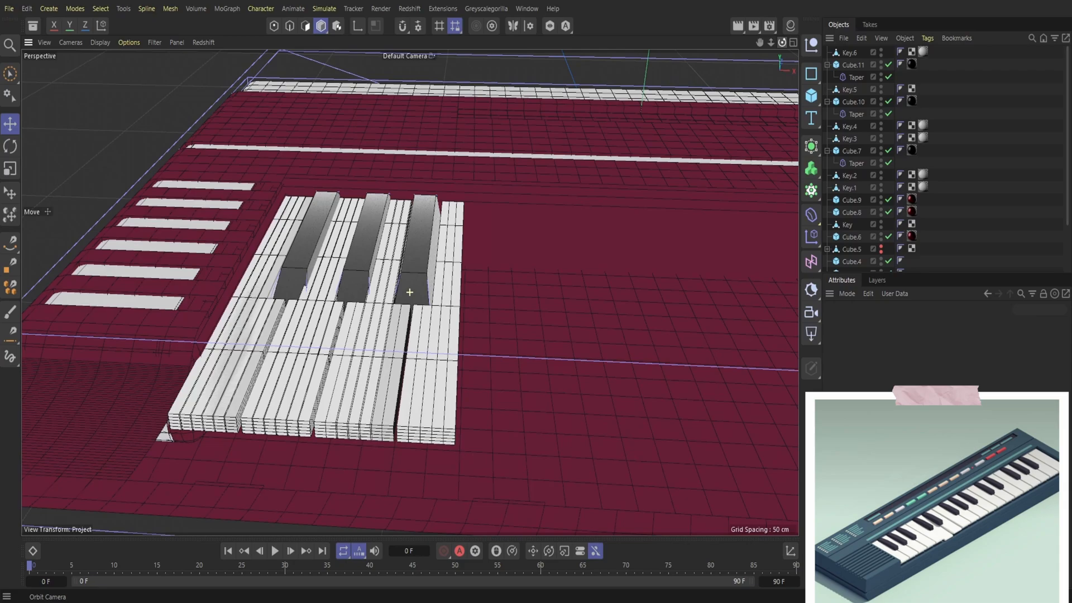
left_click(455, 344)
left_click(863, 41)
left_click(861, 38)
left_click(861, 38)
left_click(876, 102)
left_click_drag(394, 290, 404, 290)
Step: Duplicate both sections of the first white key and move the copies about 36 cm along X as the fifth white key
mouse_move(782, 43)
left_mouse_down()
mouse_move(773, 53)
mouse_move(756, 33)
mouse_move(745, 55)
mouse_move(765, 50)
mouse_move(746, 42)
mouse_move(781, 46)
left_mouse_up()
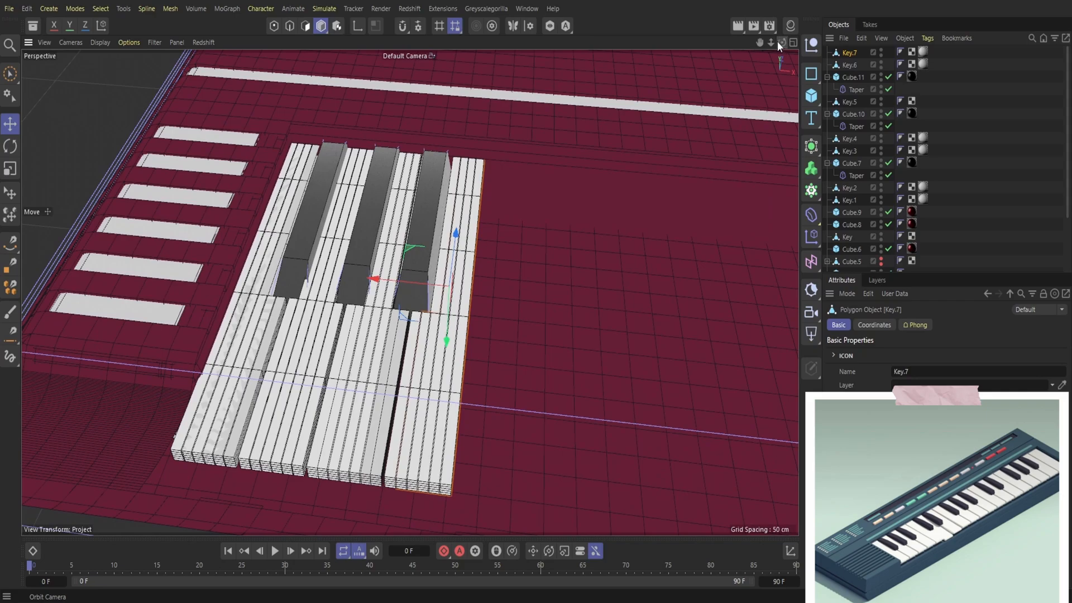
left_click(195, 454)
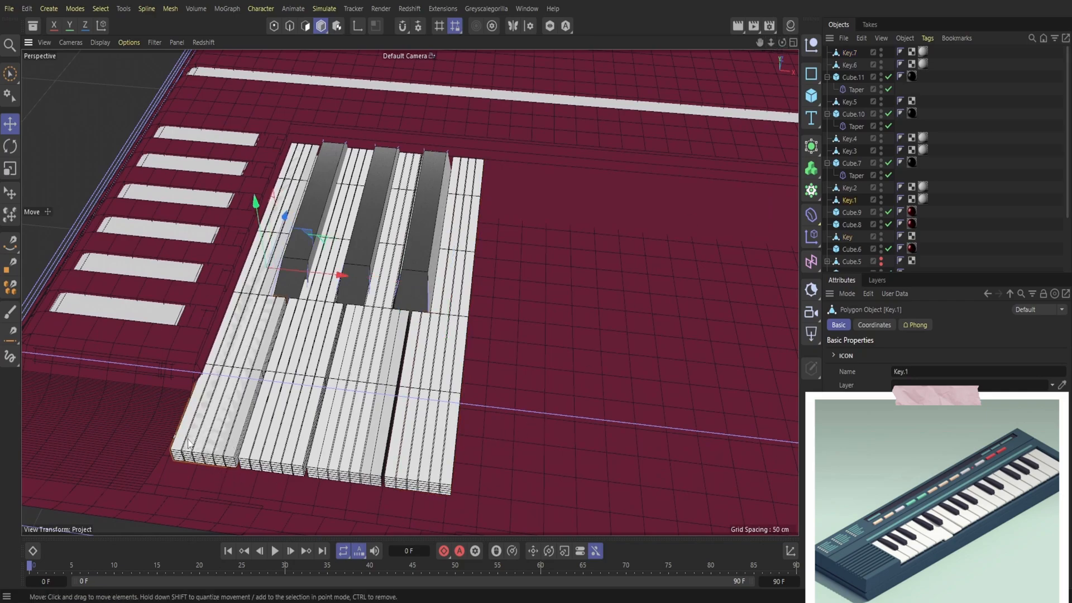
left_click_drag(849, 200, 854, 208)
left_click(859, 37)
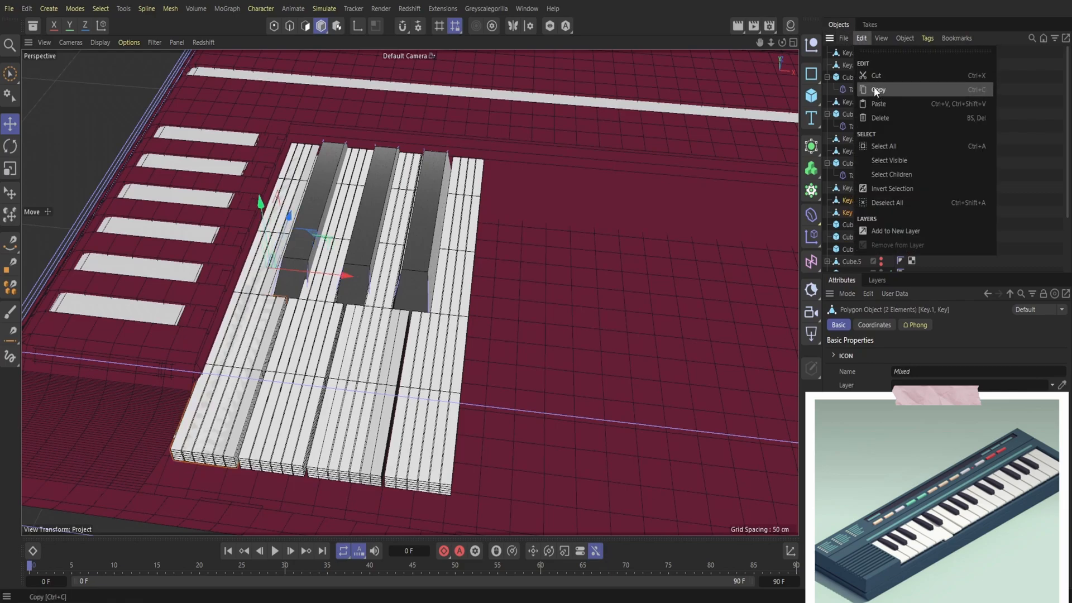
left_click(880, 109)
left_click_drag(345, 275, 573, 301)
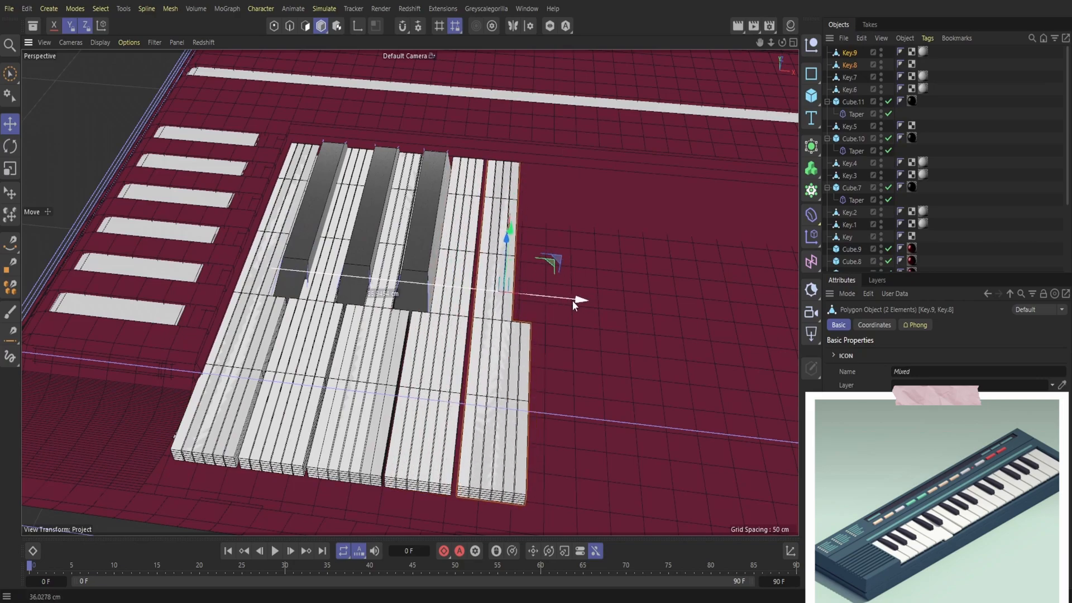
left_click_drag(573, 301, 572, 300)
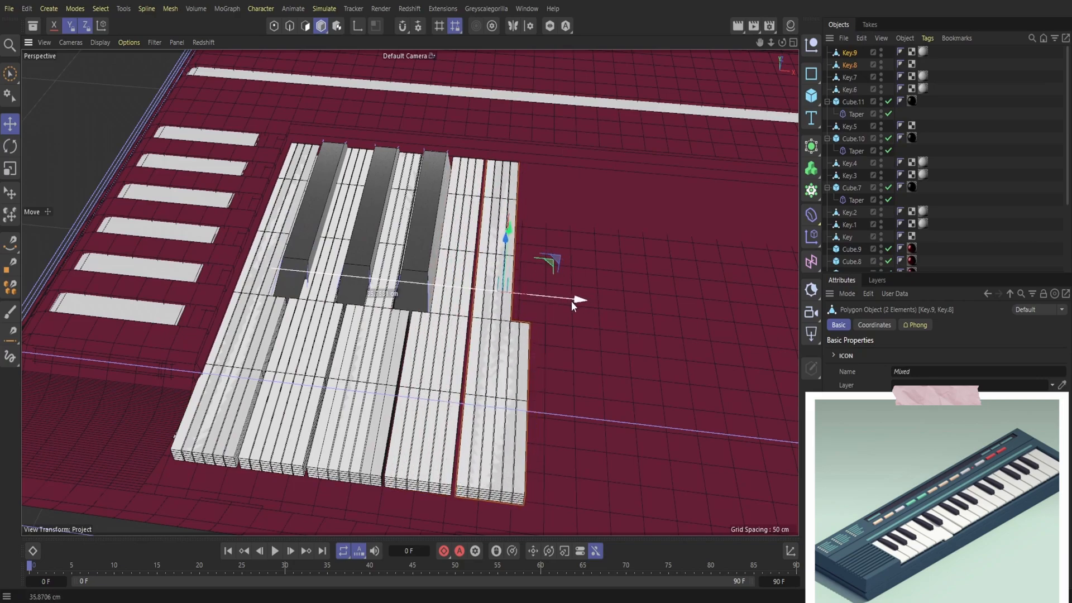
Step: Duplicate the third black key (Cube.11) and move the copy along X to the far edge of the fifth white key
left_click(421, 274)
left_click(861, 38)
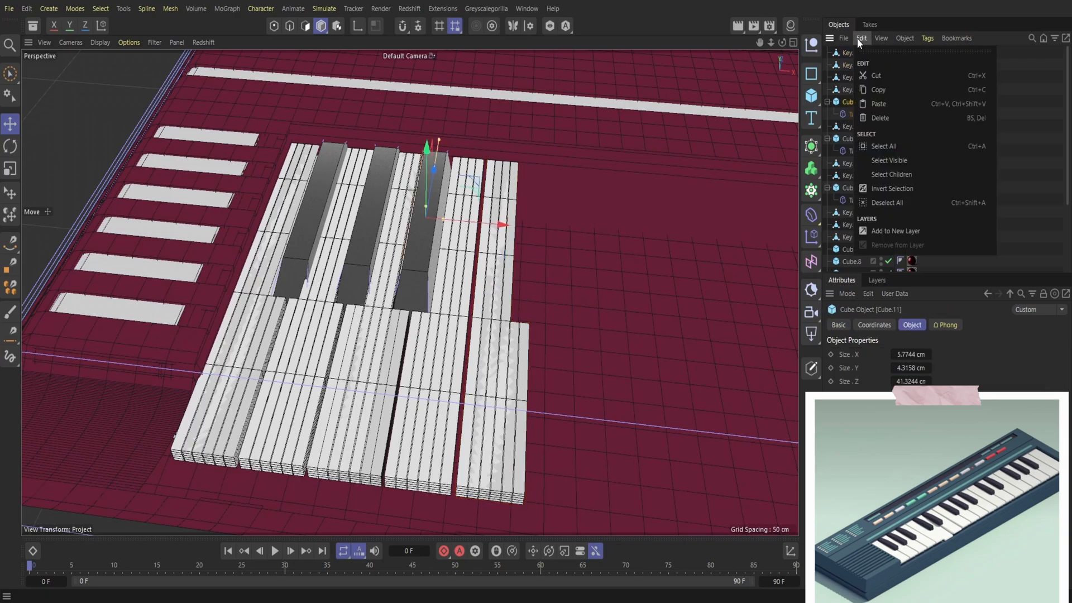
left_click(879, 104)
left_click_drag(491, 225, 591, 257)
Step: Duplicate Key.6 and move the copy along X to just past the fourth black key as part of the sixth white key
mouse_move(782, 42)
left_mouse_down()
mouse_move(793, 27)
mouse_move(792, 36)
left_mouse_up()
left_click(421, 350)
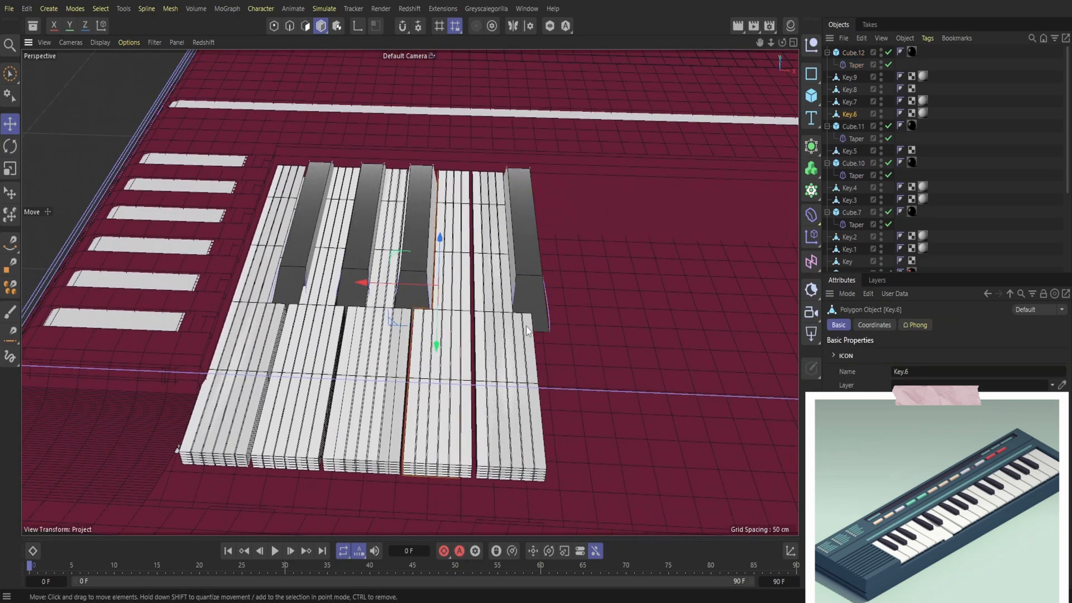
left_click(862, 38)
left_click(874, 90)
left_click(861, 38)
left_click(877, 104)
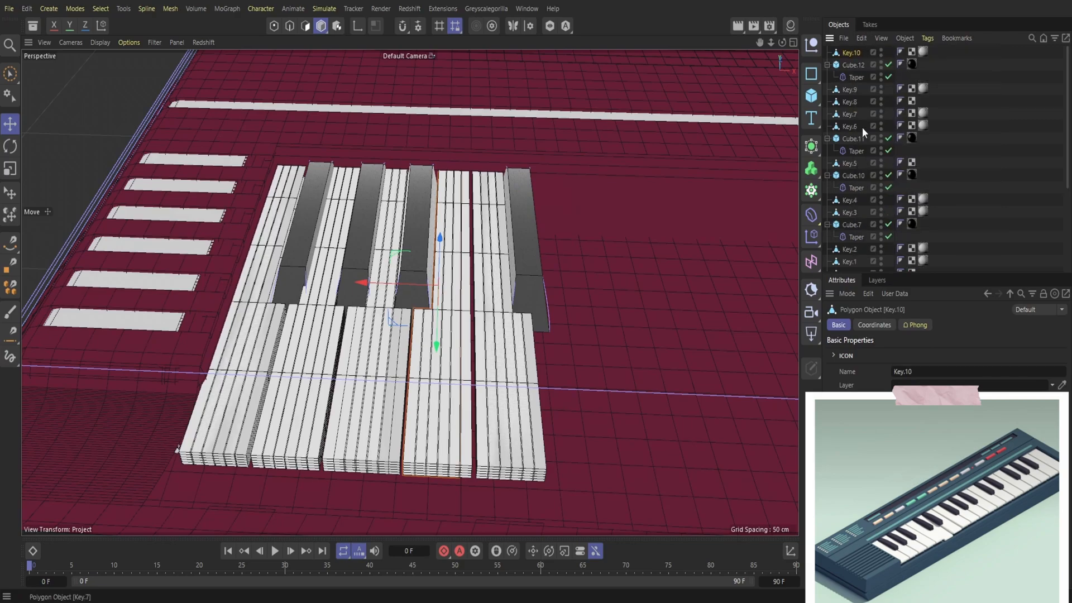
left_click_drag(400, 287, 514, 298)
Step: Duplicate the Key section of the first white key and align the copy along X to widen the sixth white key
mouse_move(771, 43)
left_mouse_down()
mouse_move(737, 47)
mouse_move(755, 25)
mouse_move(747, 62)
mouse_move(752, 20)
mouse_move(777, 48)
mouse_move(775, 67)
mouse_move(784, 45)
mouse_move(793, 61)
mouse_move(784, 43)
left_mouse_up()
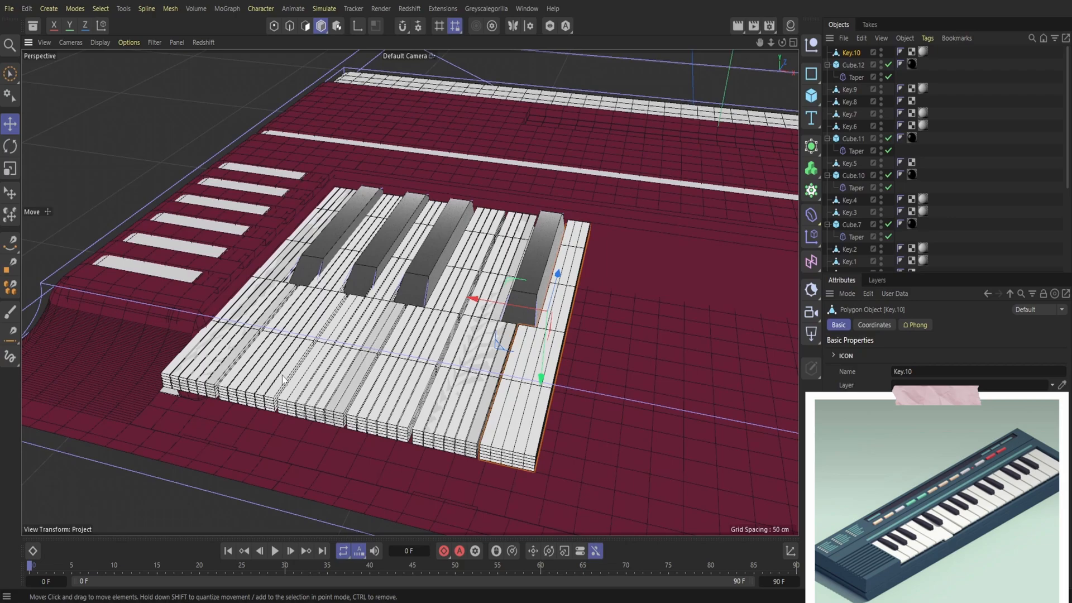
left_click(229, 372)
left_click(862, 39)
left_click(880, 90)
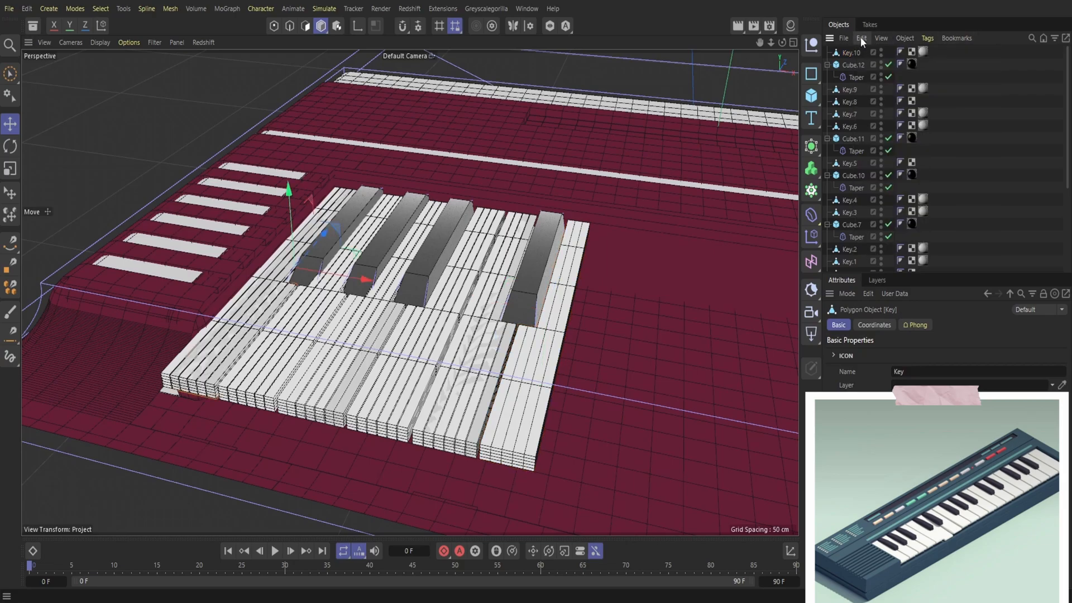
left_click(861, 39)
left_click(879, 103)
left_click_drag(331, 278, 599, 344)
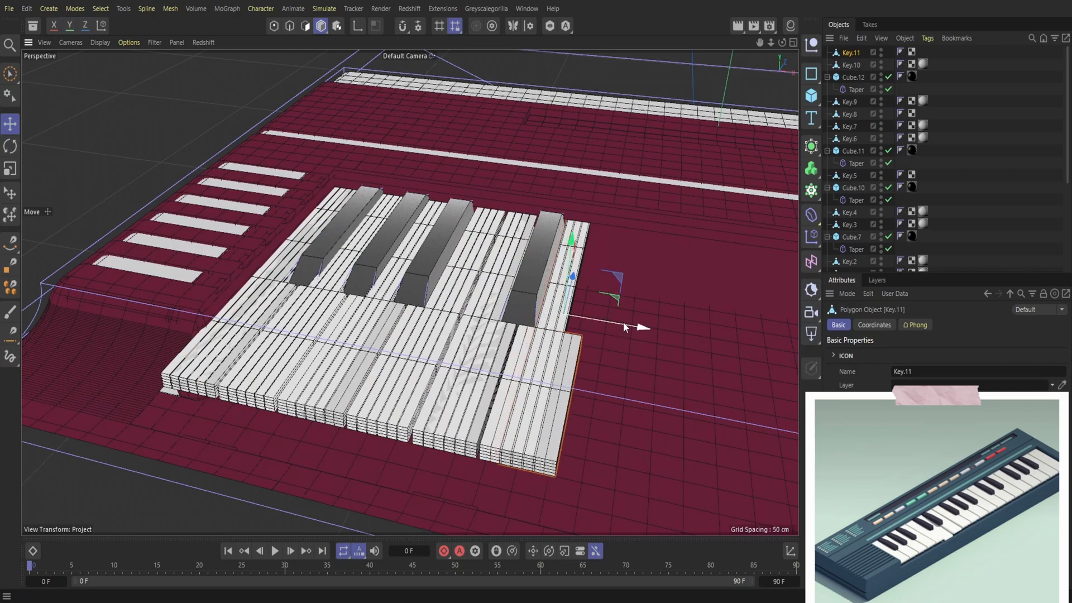
left_click_drag(654, 206, 663, 243, "alt")
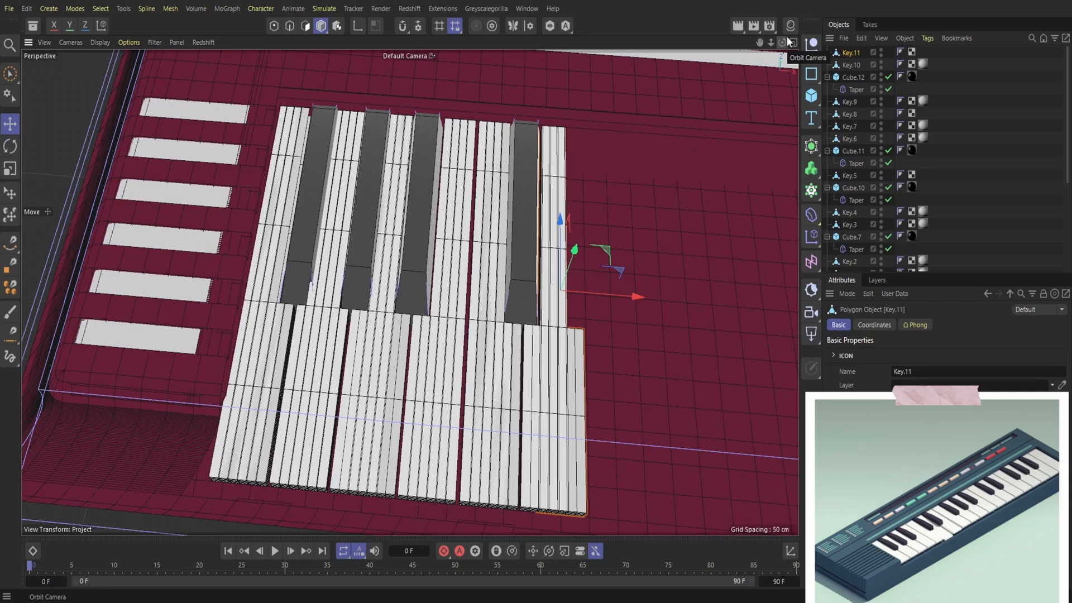
left_click_drag(627, 291, 618, 320)
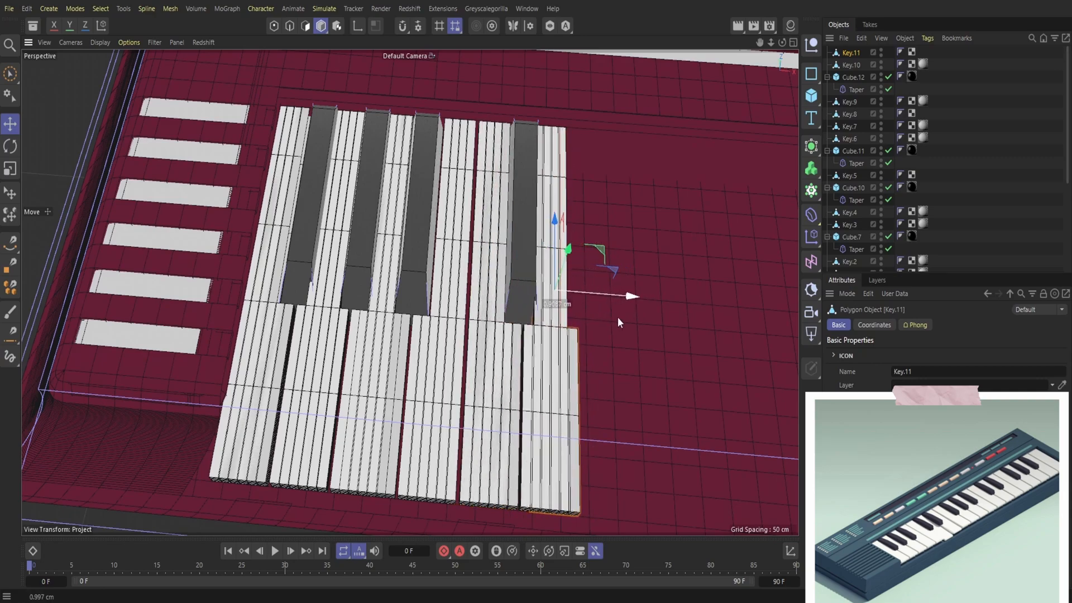
left_click_drag(618, 318, 615, 335)
Step: Duplicate the fourth black key, move the copy along X to the far edge of the sixth white key, and save the project
mouse_move(782, 42)
left_mouse_down()
mouse_move(768, 29)
mouse_move(667, 35)
mouse_move(776, 11)
mouse_move(767, 31)
left_mouse_up()
mouse_move(541, 262)
left_mouse_down("alt")
mouse_move(447, 195)
mouse_move(480, 240)
mouse_move(533, 249)
left_mouse_up("alt")
left_click(534, 249)
left_click(861, 38)
left_click(864, 38)
left_click(875, 101)
left_click_drag(608, 262, 666, 279)
mouse_move(782, 43)
left_mouse_down()
mouse_move(757, 25)
mouse_move(810, 19)
mouse_move(784, 44)
left_mouse_up()
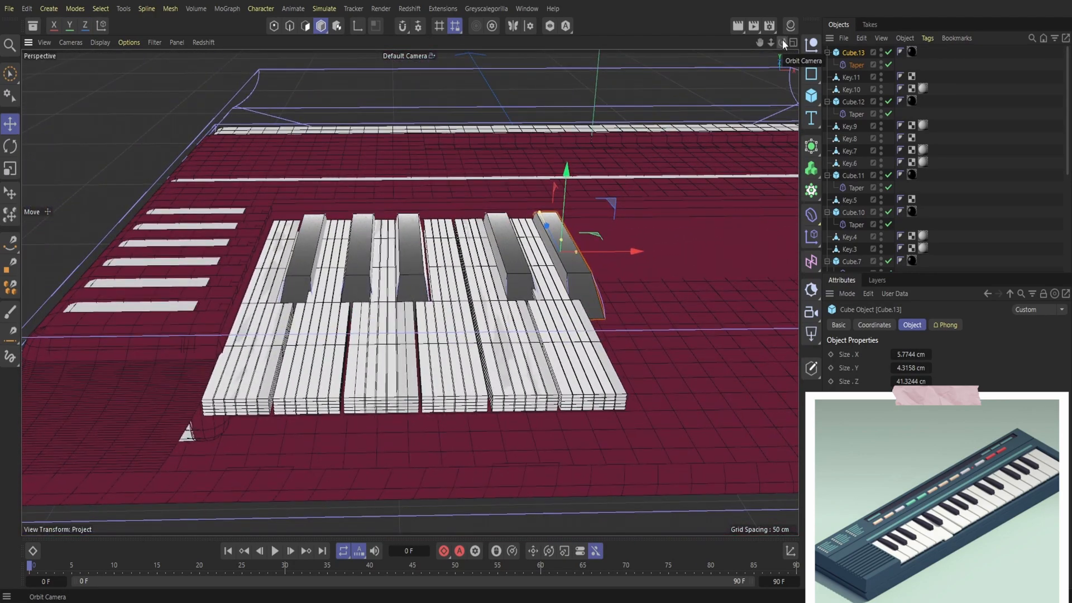
left_click(9, 8)
left_click(46, 163)
Step: Preview the keys in the Redshift RenderView through the Perspective camera, and close the render view
left_click(409, 8)
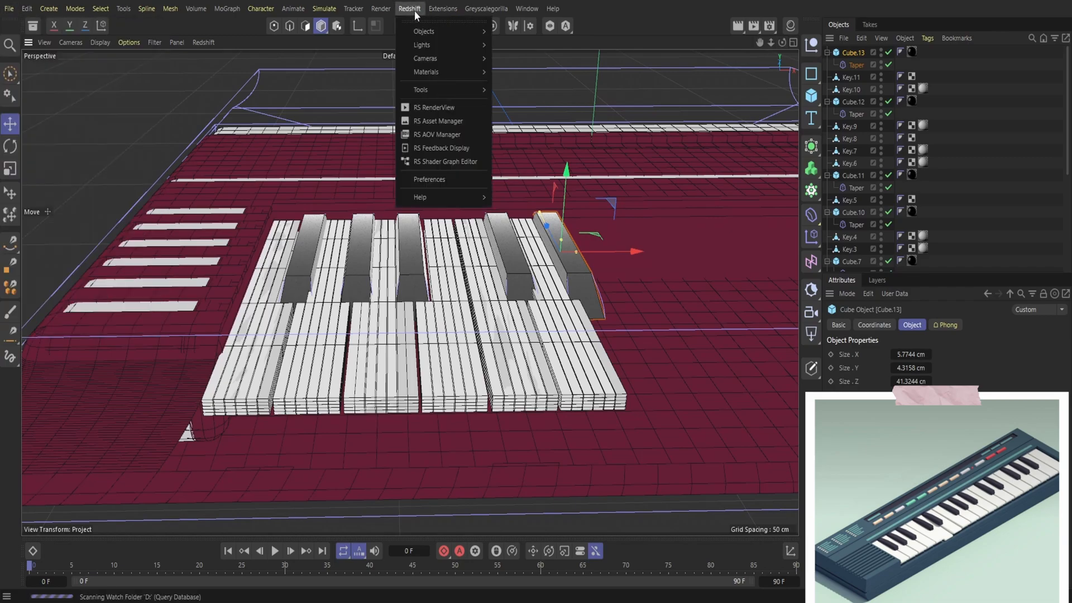
left_click(440, 108)
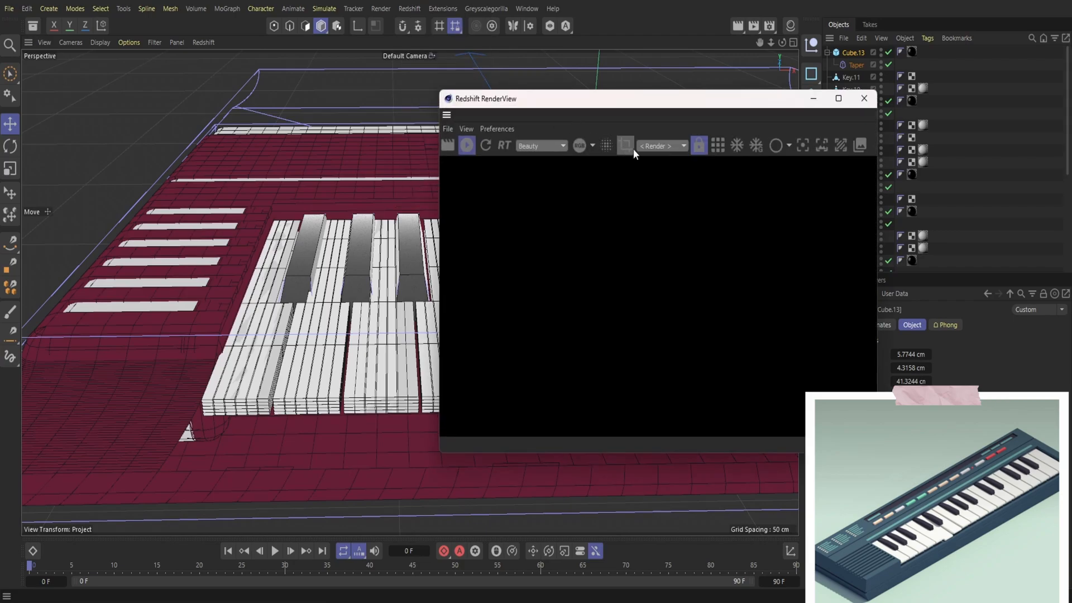
left_click(659, 145)
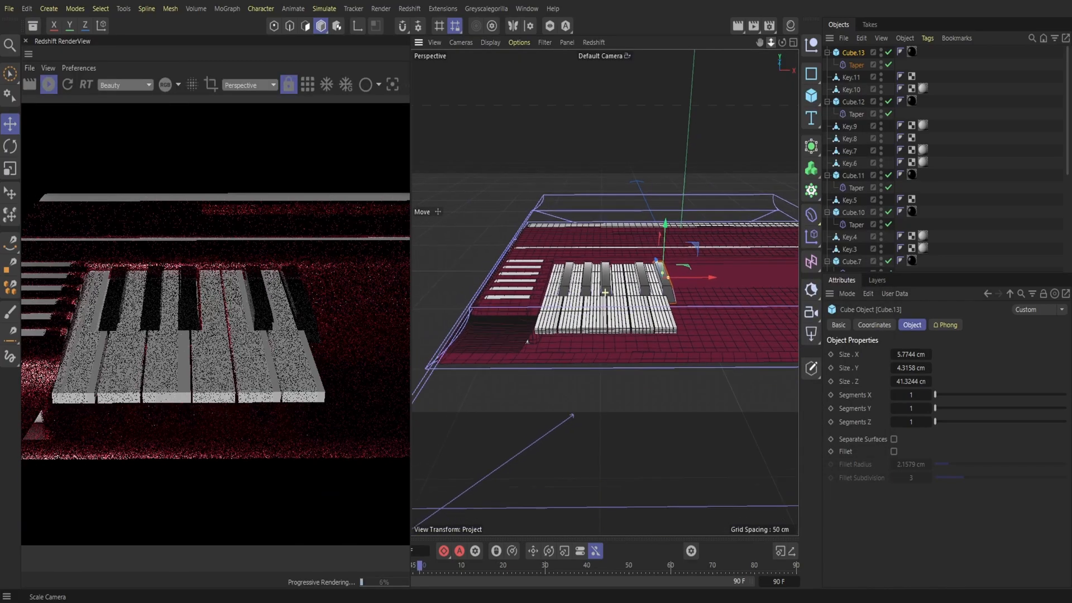
left_click_drag(783, 43, 759, 43)
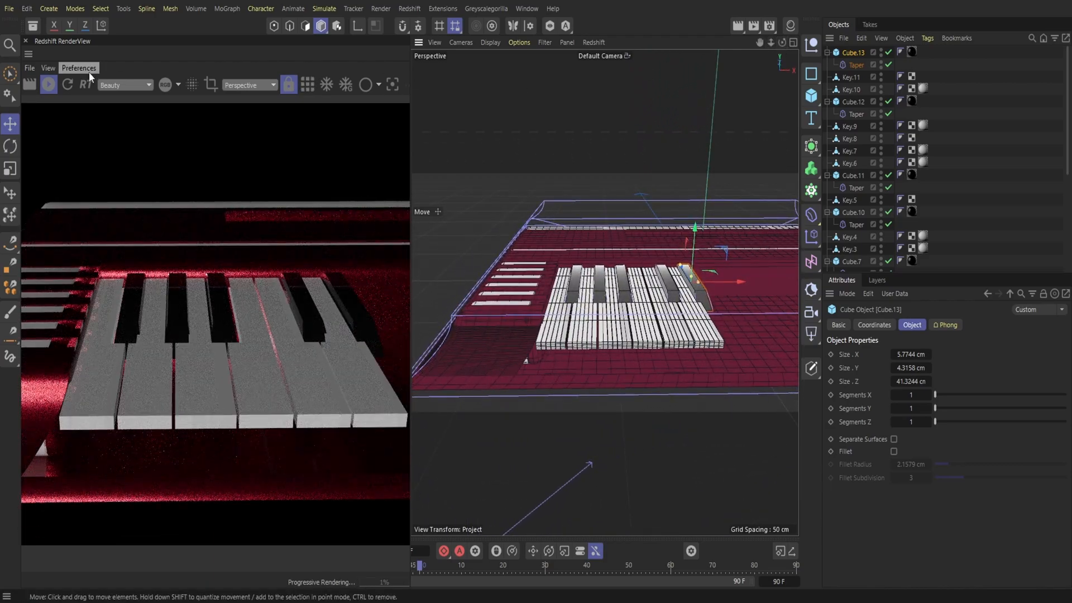
left_click(26, 41)
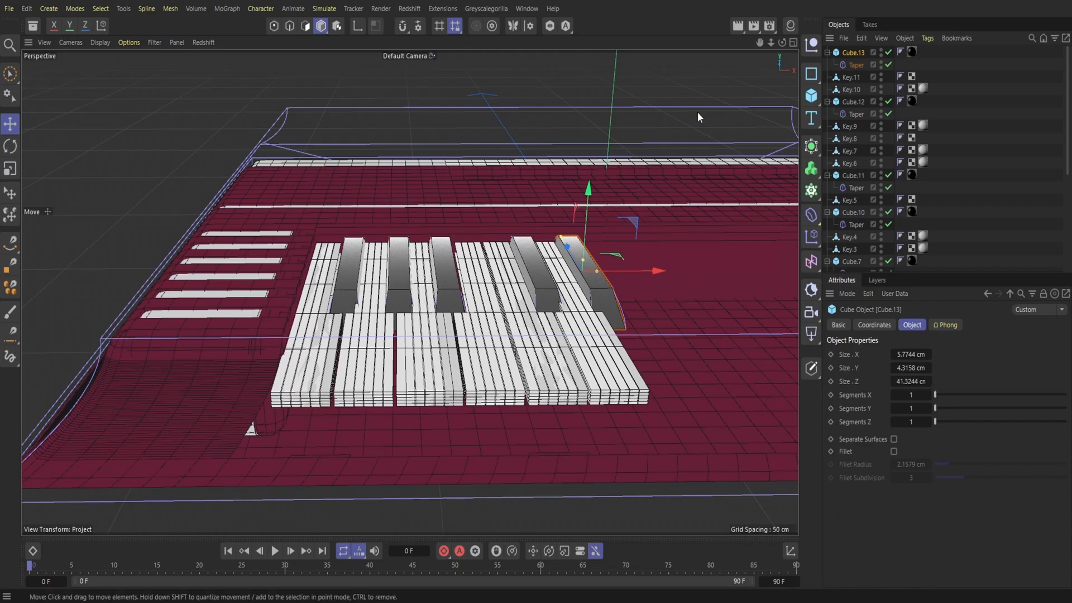
Step: Duplicate Key.6 and move the copy about 26.7 cm along X, adjusting it beside the fifth black key as the seventh white key
left_click_drag(785, 42, 786, 78)
left_click(459, 357)
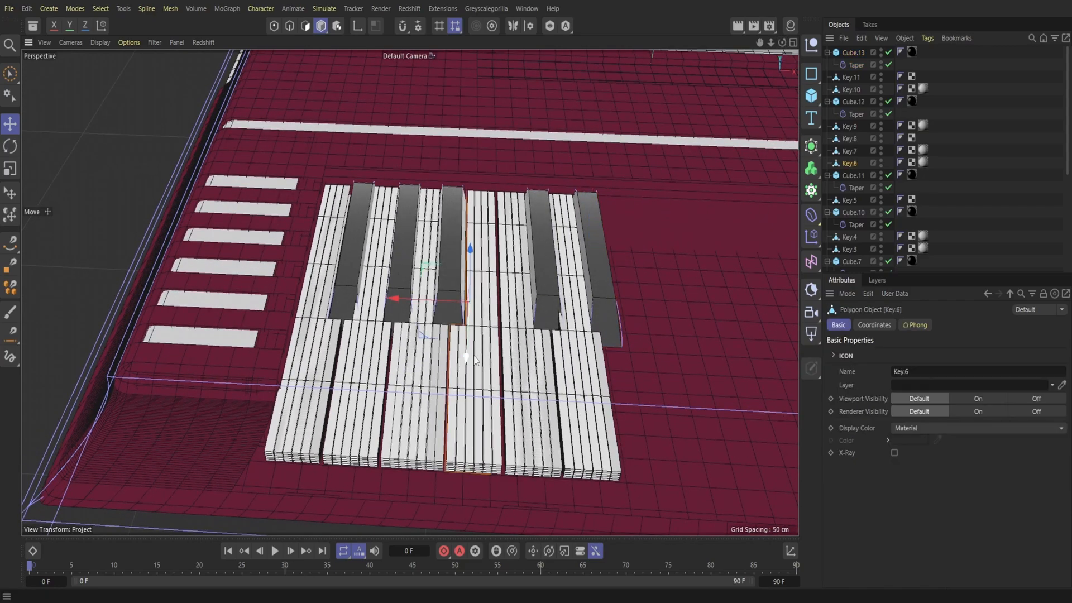
left_click(862, 38)
left_click(882, 92)
left_click(862, 38)
left_click(887, 104)
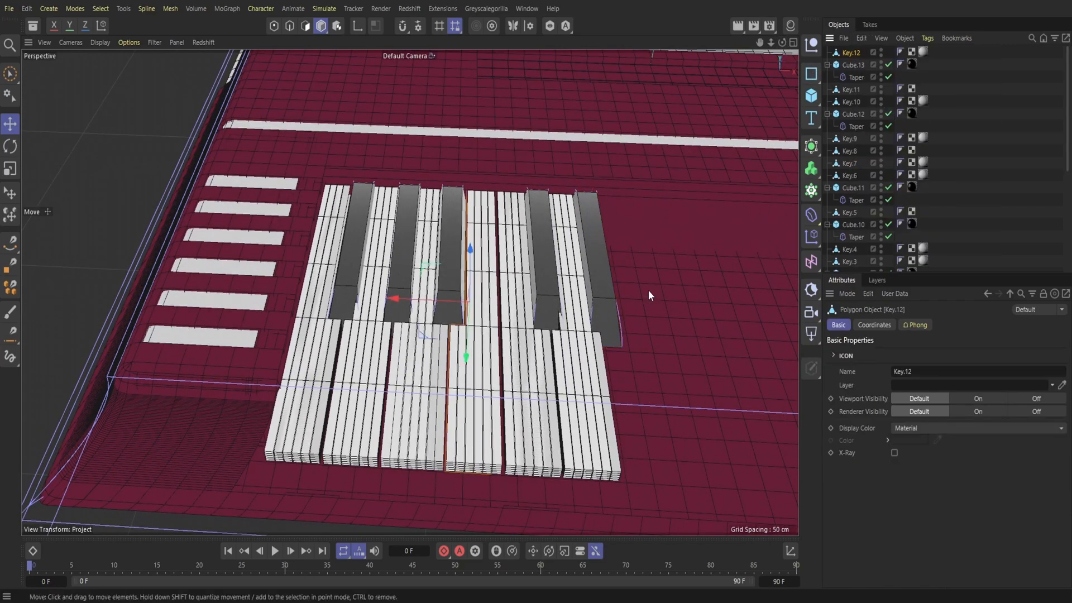
left_click_drag(444, 301, 596, 314)
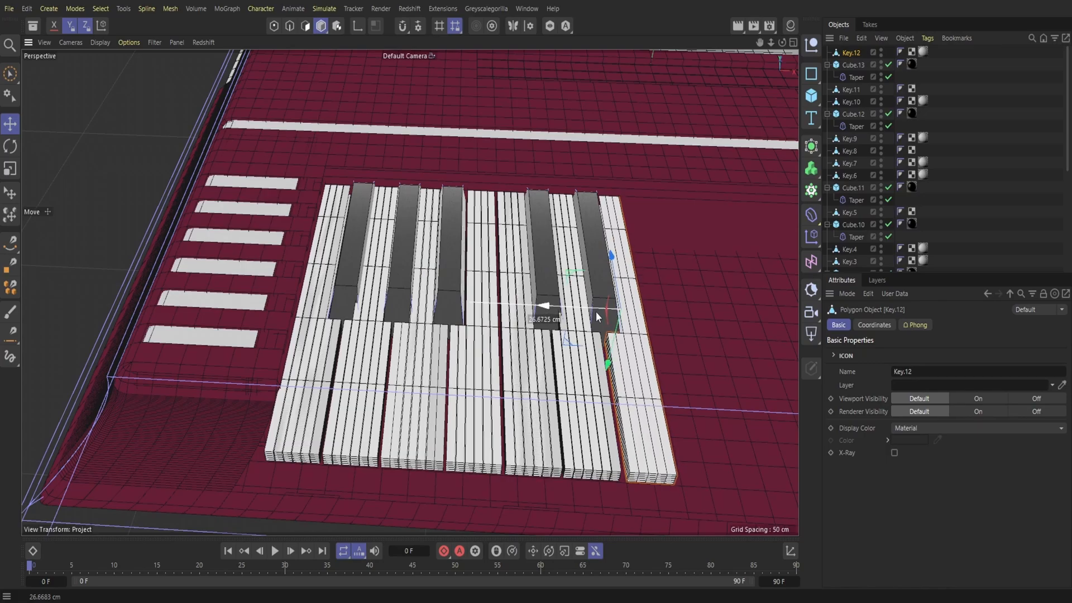
mouse_move(783, 43)
left_mouse_down()
mouse_move(757, 40)
mouse_move(798, 43)
left_mouse_up()
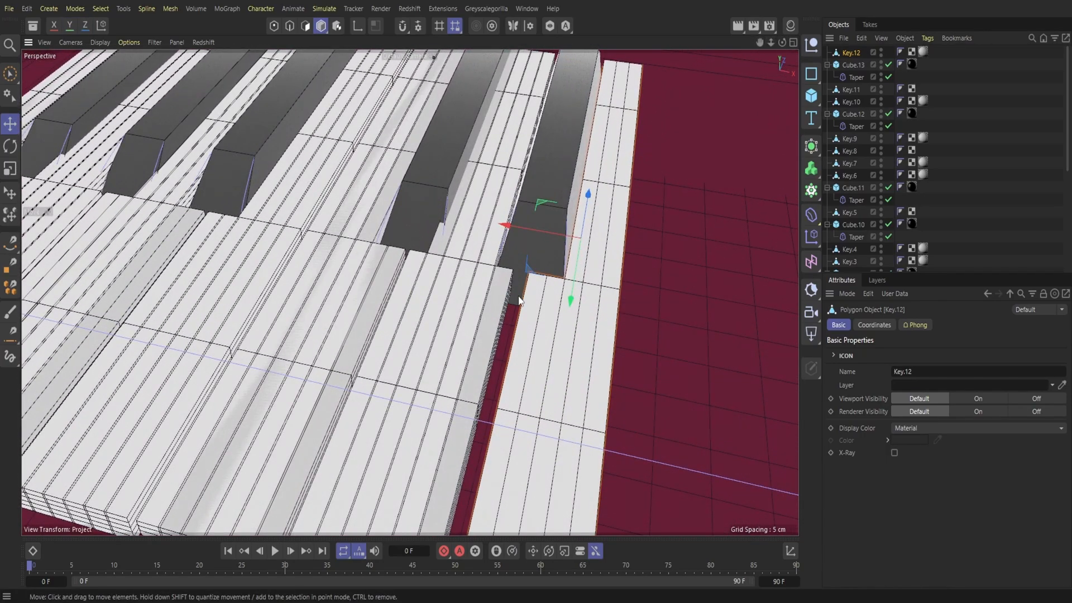
left_click_drag(542, 236, 539, 237)
Step: Adjust the two sections of the sixth white key, Key.10 and Key.11, along X to close the gap beside the seventh key
left_click_drag(771, 43, 739, 43)
left_click(477, 343)
mouse_move(507, 231)
left_mouse_down()
mouse_move(518, 233)
mouse_move(506, 236)
left_mouse_up()
mouse_move(409, 292)
left_mouse_down("alt")
mouse_move(421, 251)
mouse_move(329, 346)
mouse_move(417, 273)
mouse_move(409, 292)
left_mouse_up("alt")
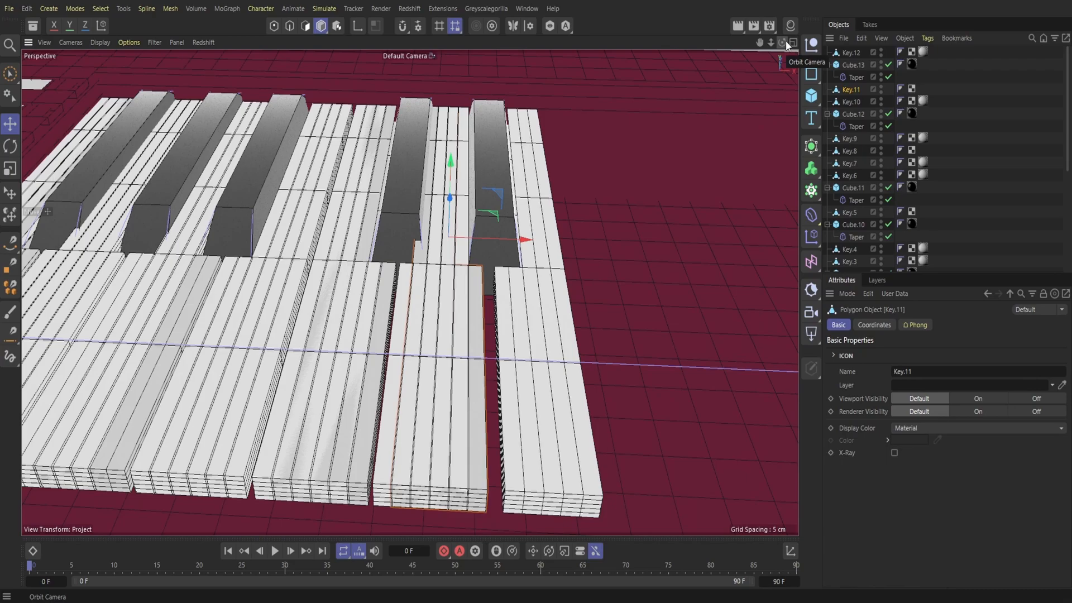
mouse_move(770, 43)
left_mouse_down()
mouse_move(787, 43)
mouse_move(774, 45)
left_mouse_up()
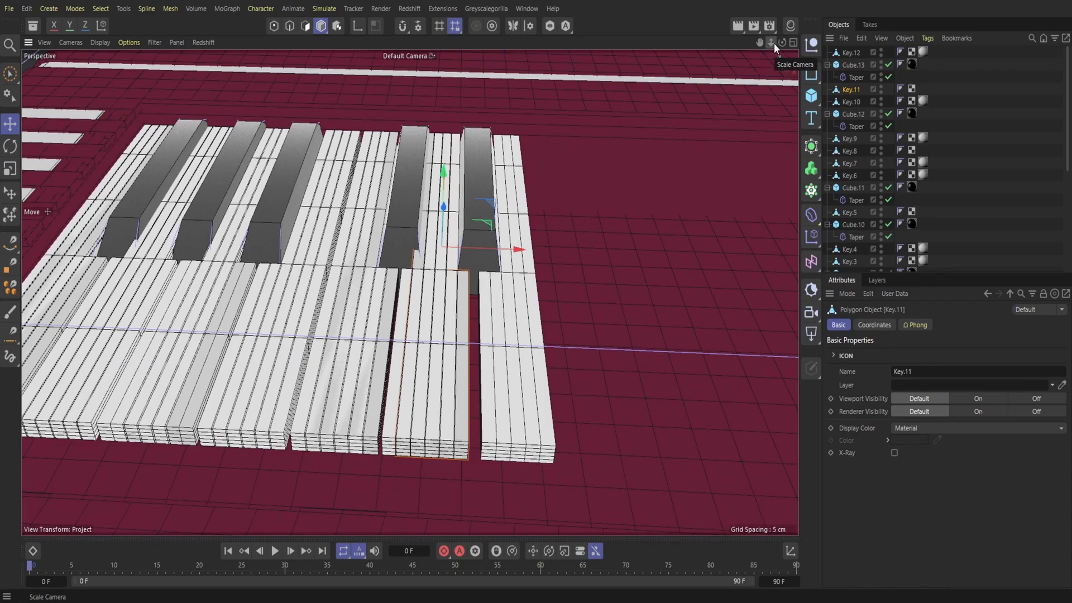
left_click(403, 321)
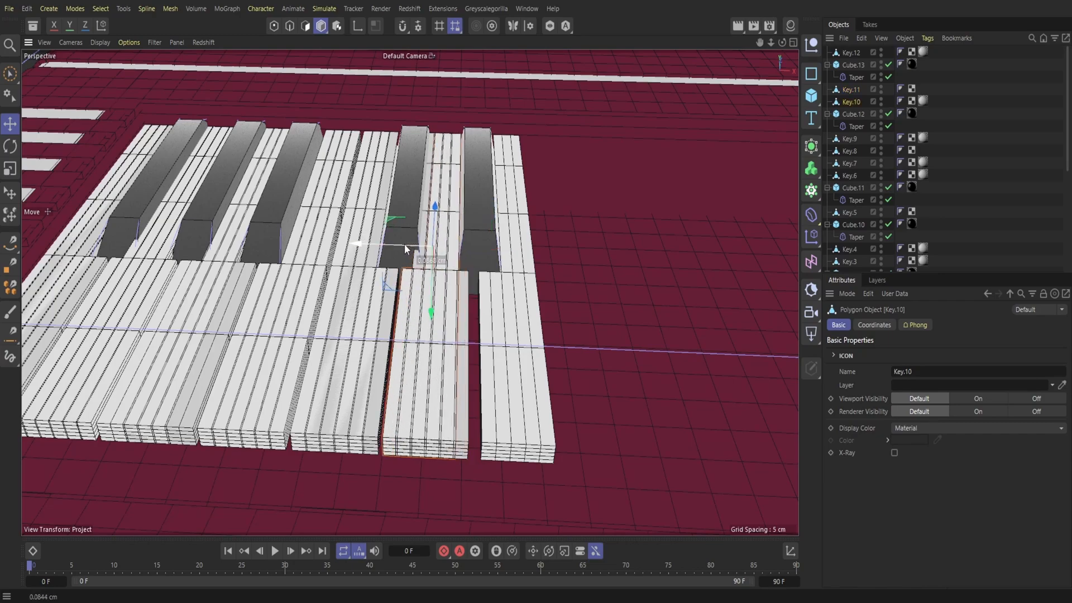
left_click_drag(404, 244, 595, 271)
left_click(435, 313)
left_click_drag(510, 249, 513, 254)
left_click(612, 322)
left_click_drag(612, 323, 392, 276)
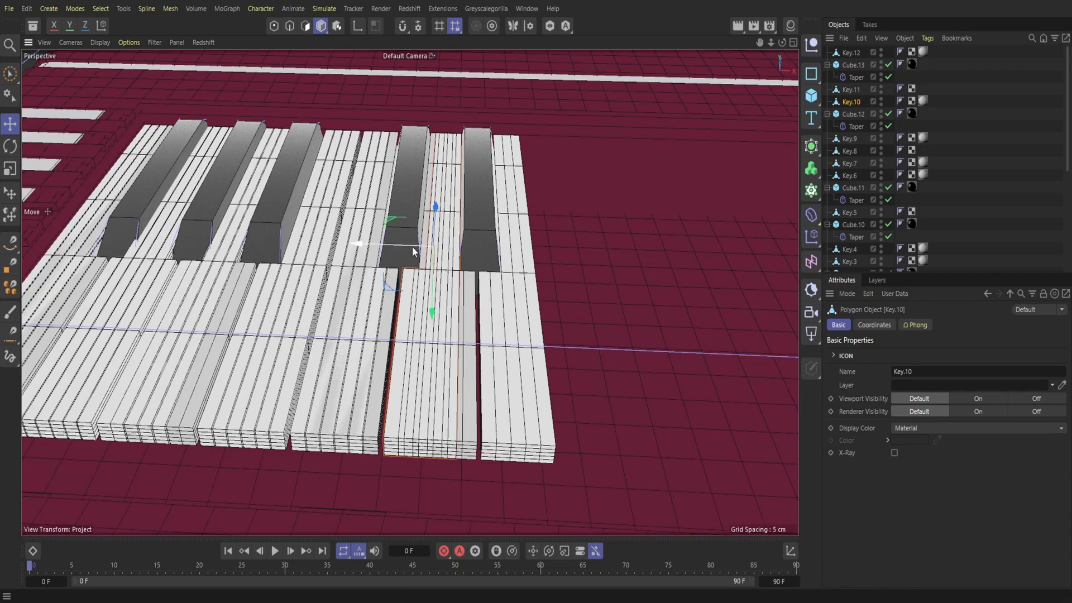
Step: Duplicate the outer section of the fourth white key and move the copy about 26.7 cm along X to widen the seventh key
left_click_drag(771, 42, 751, 85)
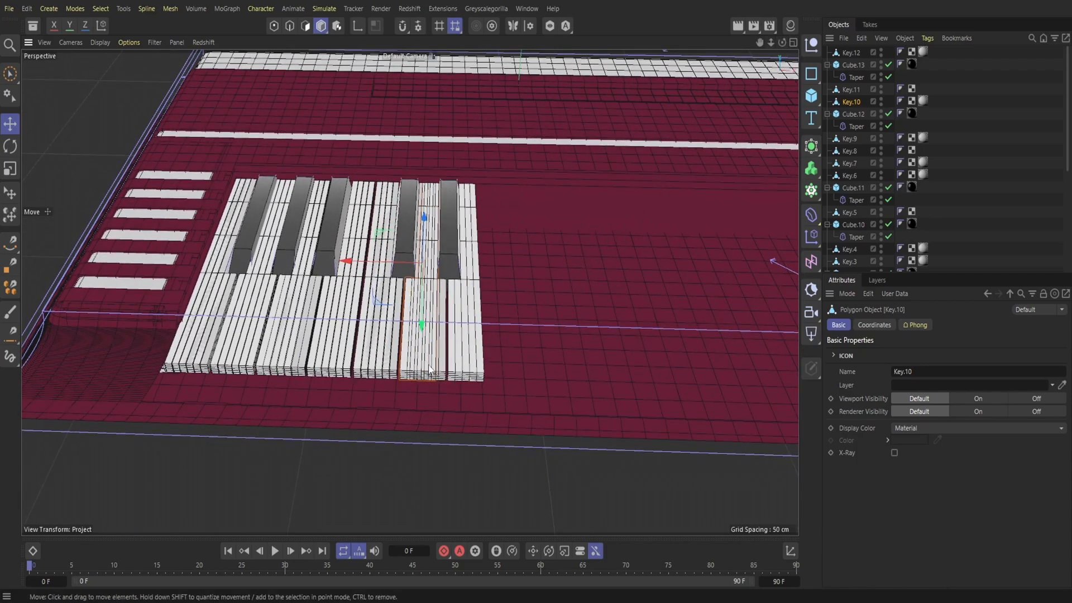
left_click(355, 314)
left_click(862, 39)
left_click(875, 89)
left_click(861, 39)
left_click(872, 103)
left_click_drag(318, 259, 431, 296)
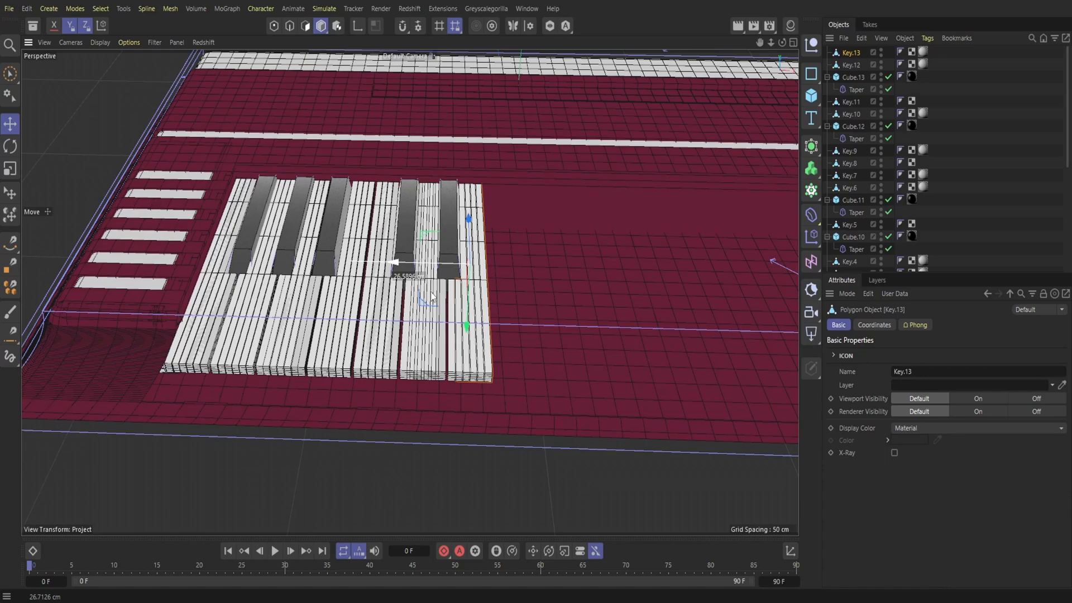
Step: Duplicate the first group of white keys with its three black keys, Key.1 through Key.7, and move the copy about 63.6 cm along X
left_click_drag(431, 296, 411, 293)
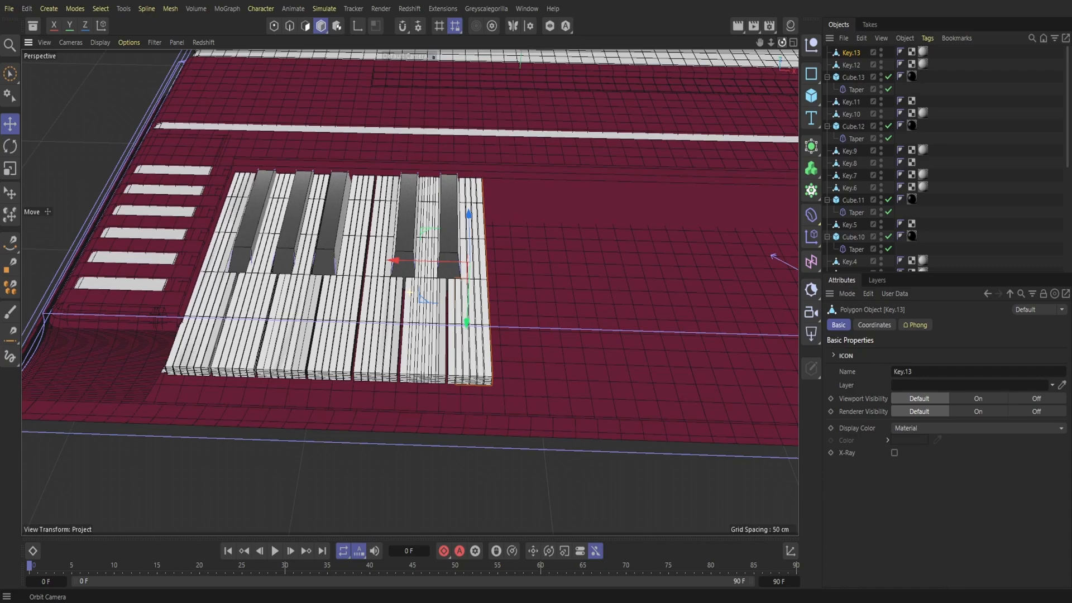
scroll(863, 223, "down", 4)
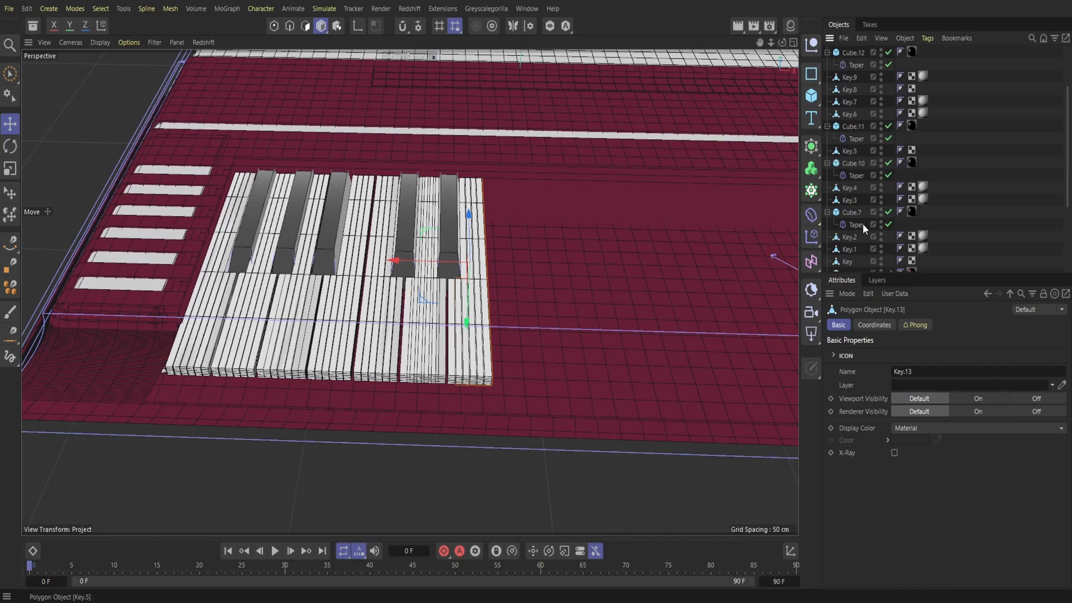
left_click(849, 188)
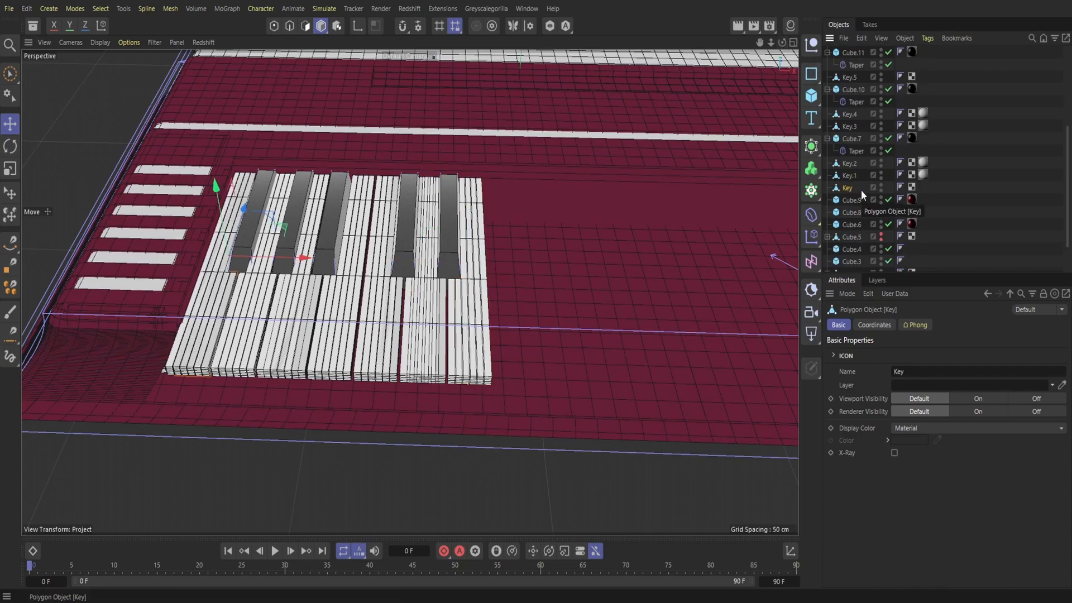
left_click_drag(865, 191, 843, 188)
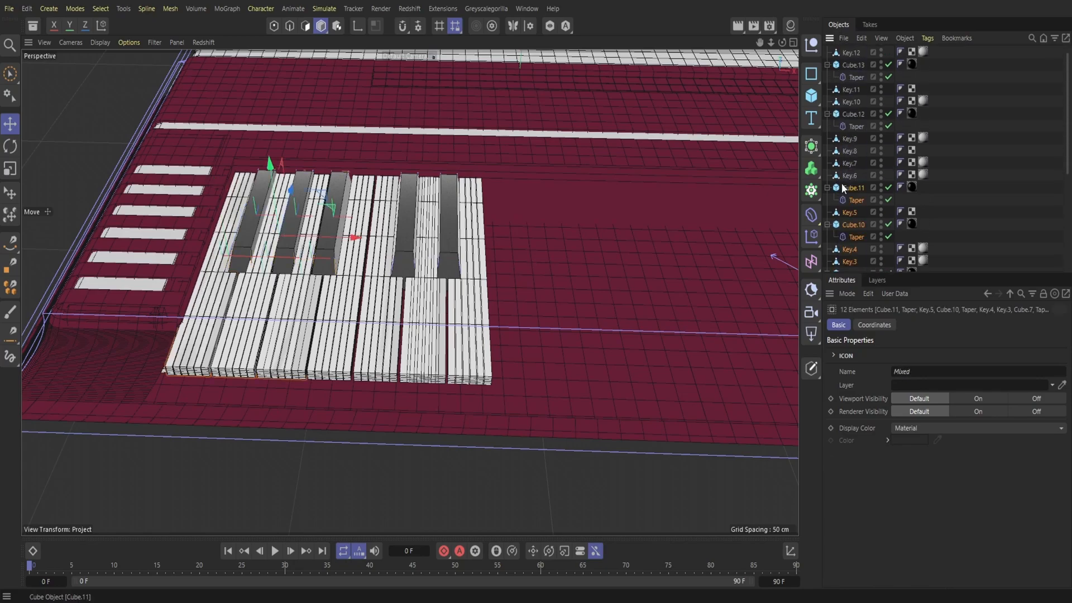
left_click(854, 162)
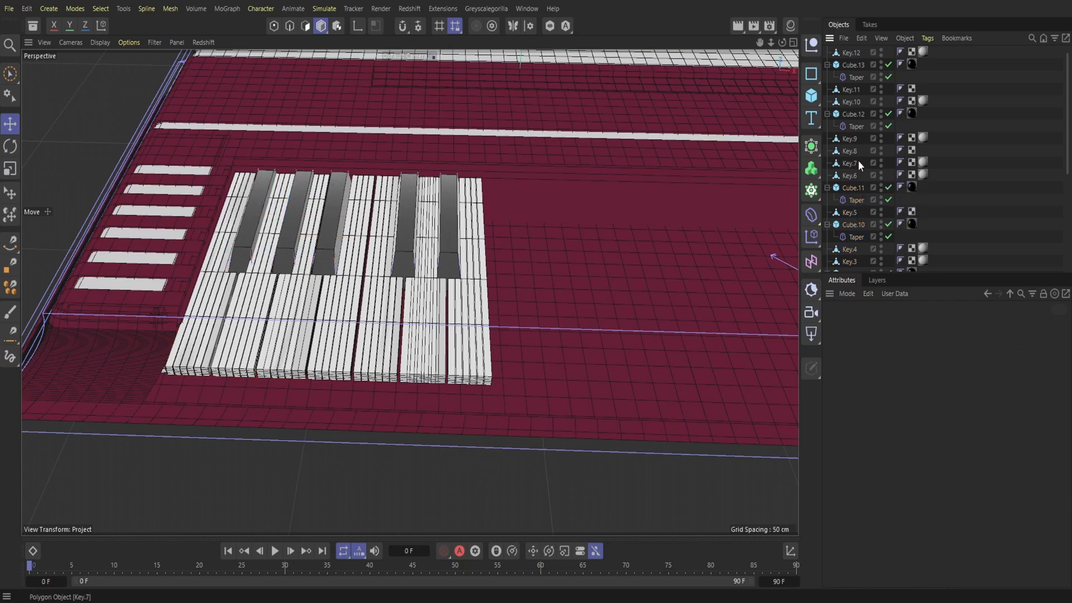
left_click(852, 175)
mouse_move(862, 160)
left_mouse_down()
mouse_move(842, 268)
mouse_move(842, 144)
mouse_move(844, 164)
left_mouse_up()
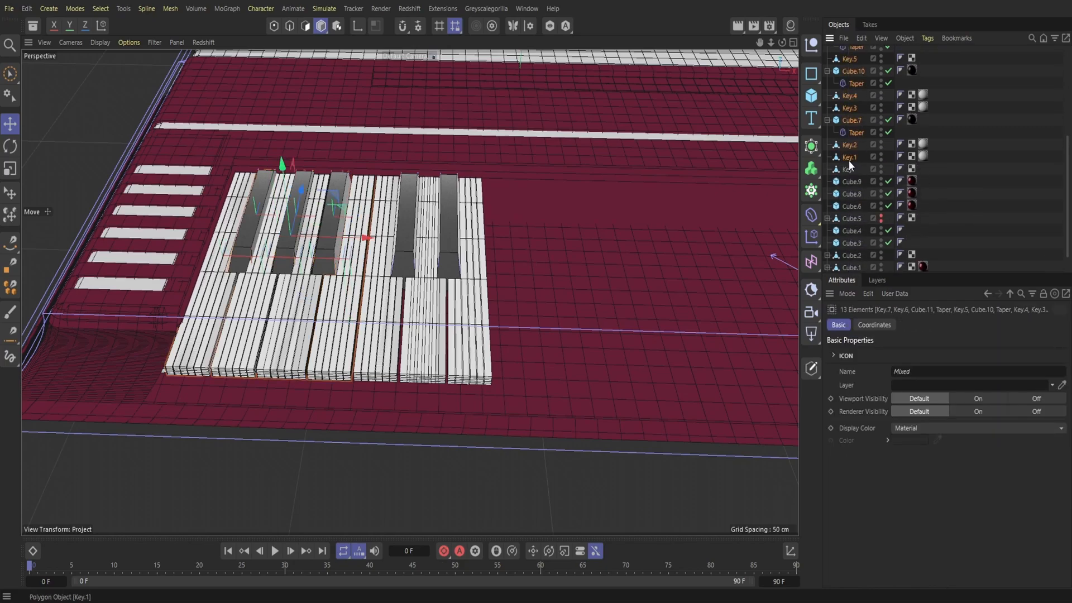
left_click(862, 38)
left_click(877, 89)
left_click(862, 38)
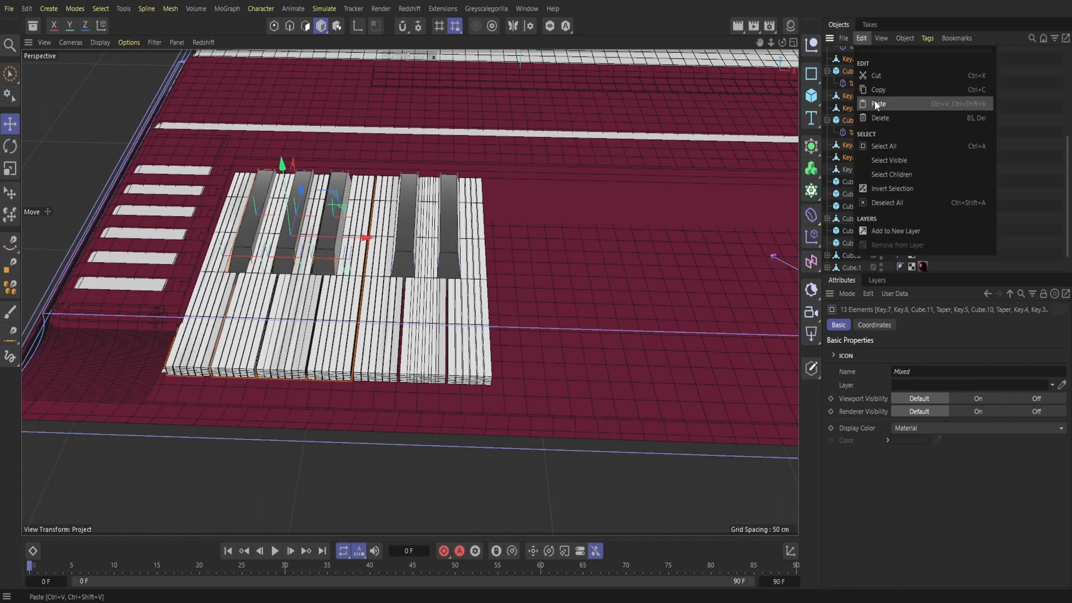
left_click(878, 104)
left_click_drag(366, 237, 633, 283)
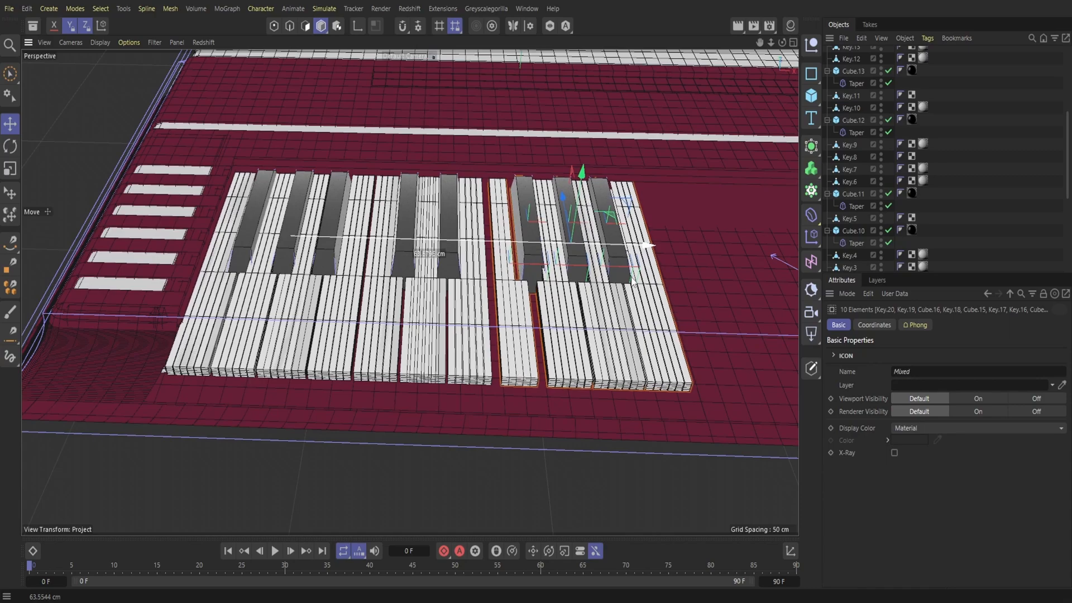
left_click_drag(632, 281, 633, 282)
Step: Duplicate the outer section of the first white key and move the copy along X to complete the eighth key
left_click(171, 369)
left_click(861, 38)
left_click(866, 65)
left_click(861, 39)
left_click(868, 77)
left_click_drag(302, 258, 577, 235)
Step: Shift the two sections of the ninth white key, Key.15 and Key.16, about 1.3 cm each along X to even out its gaps
left_click(536, 242)
left_click_drag(773, 44, 783, 45)
left_click_drag(733, 267, 725, 263)
left_click_drag(771, 43, 769, 44)
left_click_drag(660, 395, 658, 379)
left_click(27, 9)
left_click(41, 48)
scroll(873, 143, "up", 3)
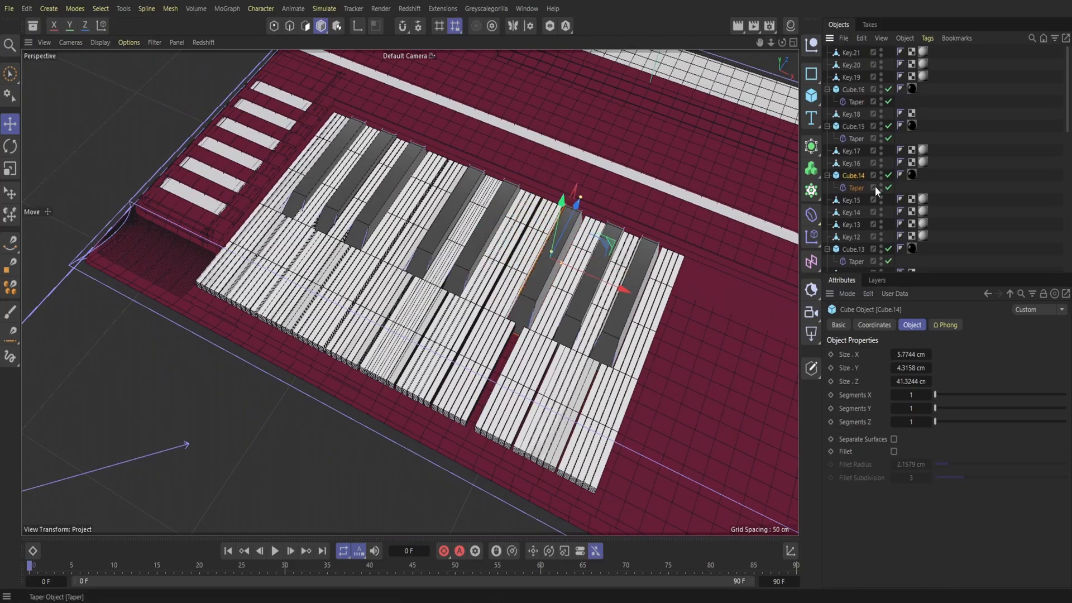
left_click_drag(783, 44, 774, 44)
left_click(599, 339)
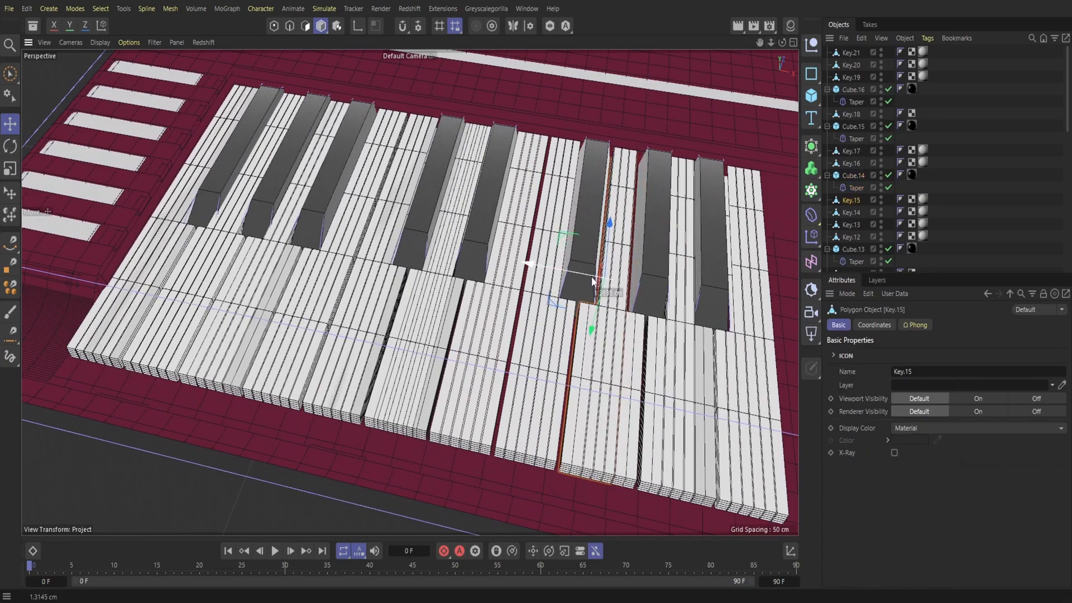
left_click_drag(682, 294, 671, 291)
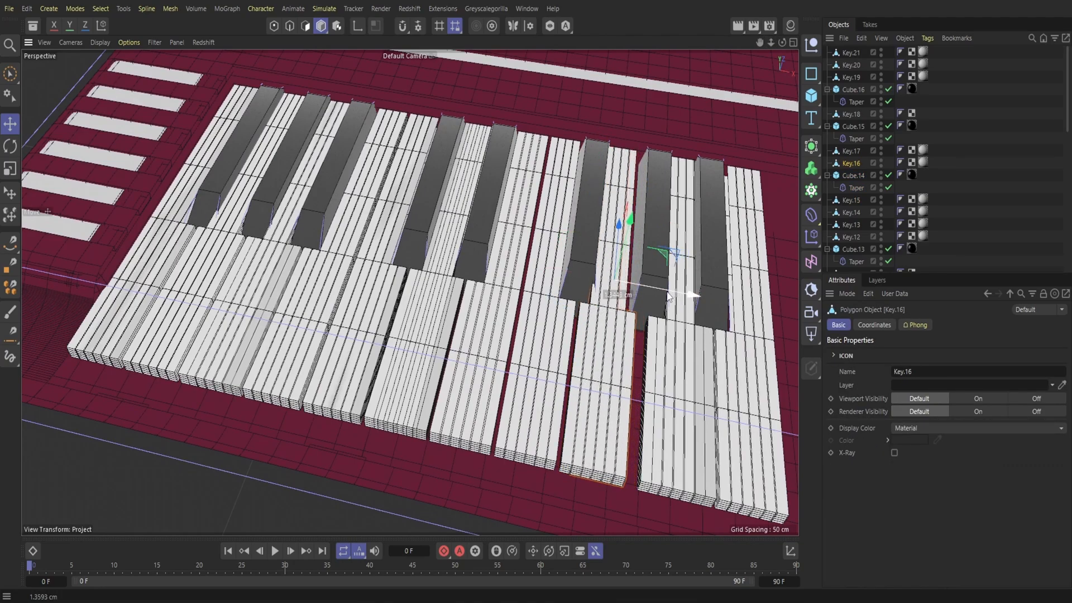
Step: Fine-tune the ninth white key's section beside the tenth key and nudge the black key Cube.15 along X
left_click(655, 267)
left_click(698, 350)
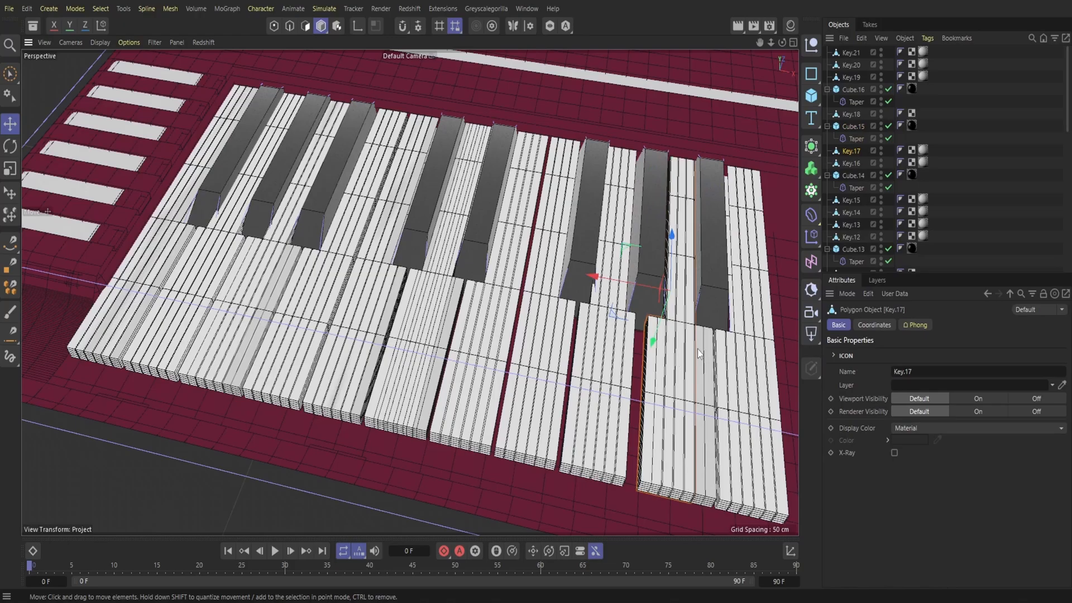
left_click(630, 349)
left_click_drag(658, 281, 664, 292)
left_click(652, 257)
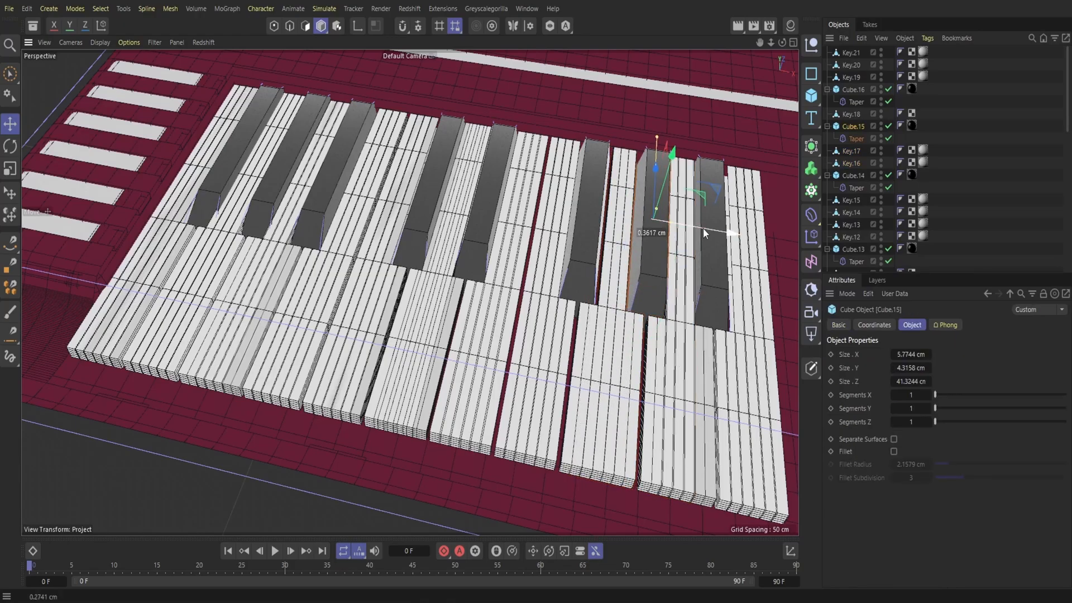
mouse_move(782, 45)
left_mouse_down()
mouse_move(772, 47)
mouse_move(785, 44)
left_mouse_up()
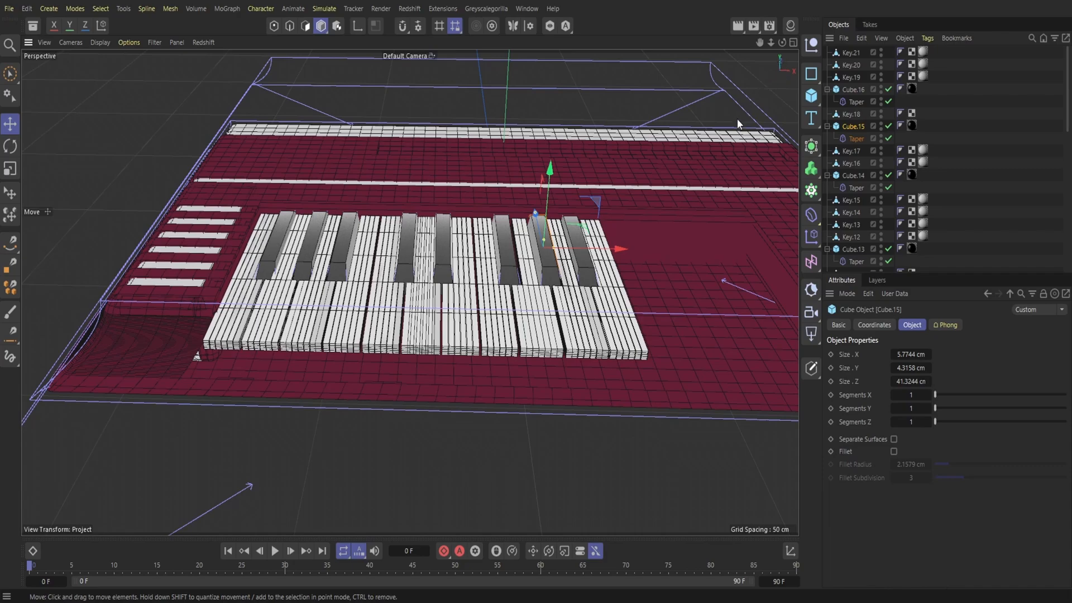
Step: Duplicate the group with two black keys, Key.9 through Key.13, and move the copy along X beside the eleventh white key
left_click(380, 335)
scroll(860, 186, "down", 4)
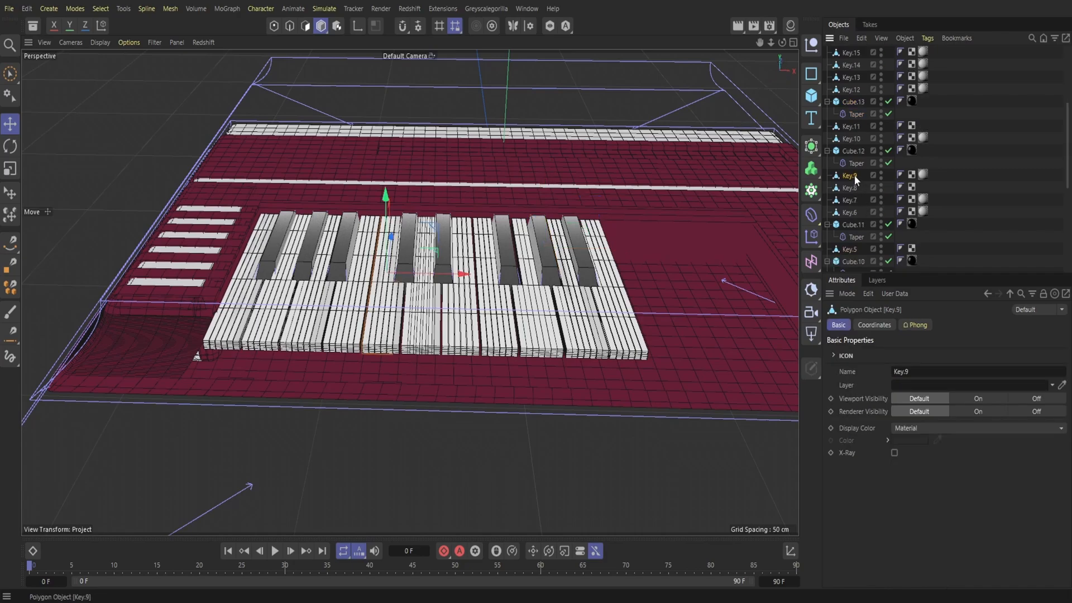
left_click_drag(865, 177, 842, 67)
left_click_drag(867, 177, 839, 76)
left_click(861, 38)
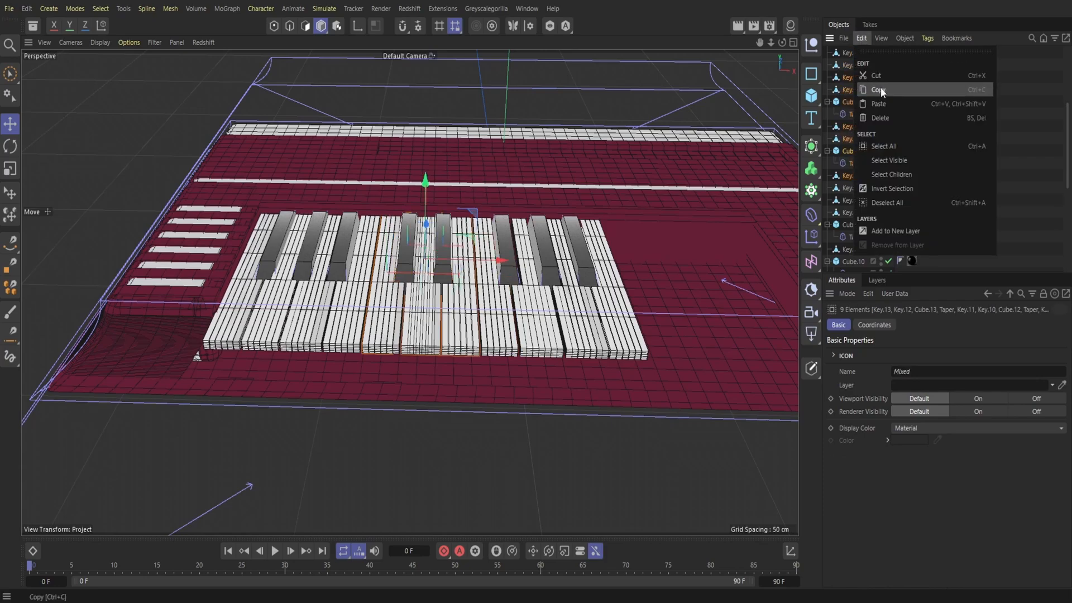
left_click(877, 104)
left_click_drag(710, 263, 745, 266)
left_click_drag(760, 42, 593, 95)
middle_click_drag(593, 95, 560, 74, "alt")
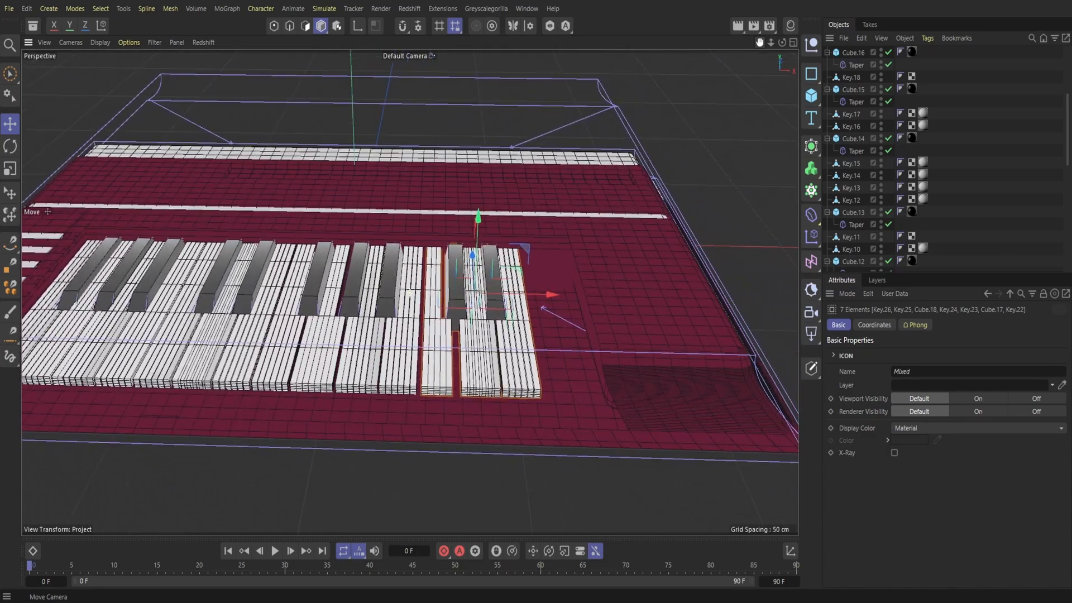
scroll(560, 279, "up", 4)
left_click_drag(592, 295, 594, 296)
scroll(391, 290, "down", 6)
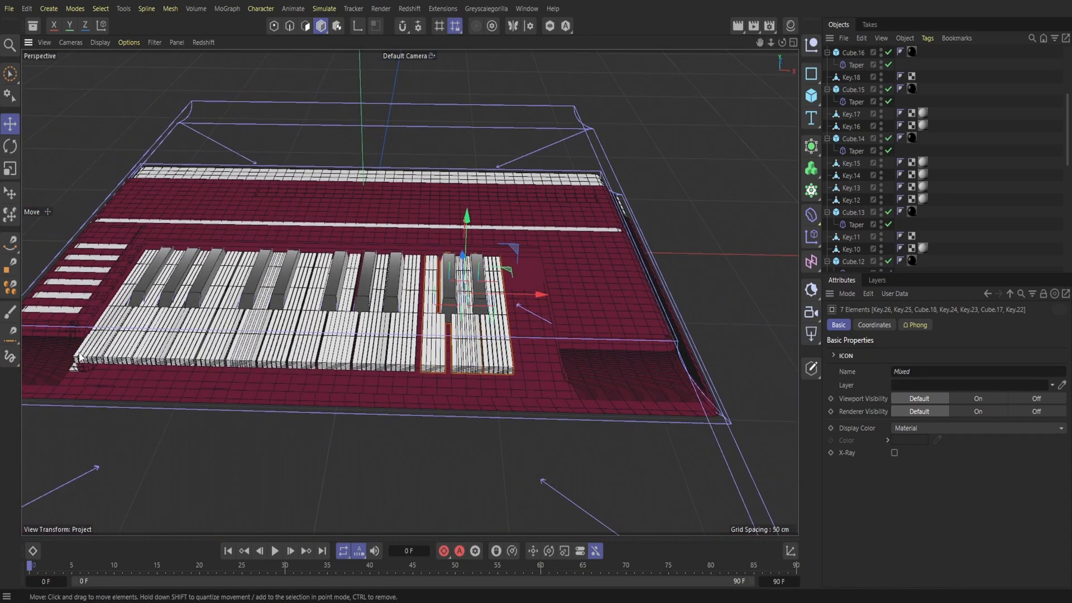
Step: Duplicate a section of the first white key and move the copy along X to widen the twelfth key
left_click(862, 38)
left_click(873, 85)
left_click_drag(180, 300, 512, 324)
scroll(490, 314, "up", 5)
left_click_drag(501, 239, 548, 264, "alt")
Step: Adjust the white key sections around the twelfth and thirteenth keys, including Key.23, along X
left_click(499, 253)
left_click(503, 330)
left_click_drag(503, 327, 495, 327)
left_click_drag(410, 292, 488, 291, "alt")
left_click(521, 344)
left_click(524, 342)
scroll(410, 292, "down", 8)
scroll(410, 293, "up", 6)
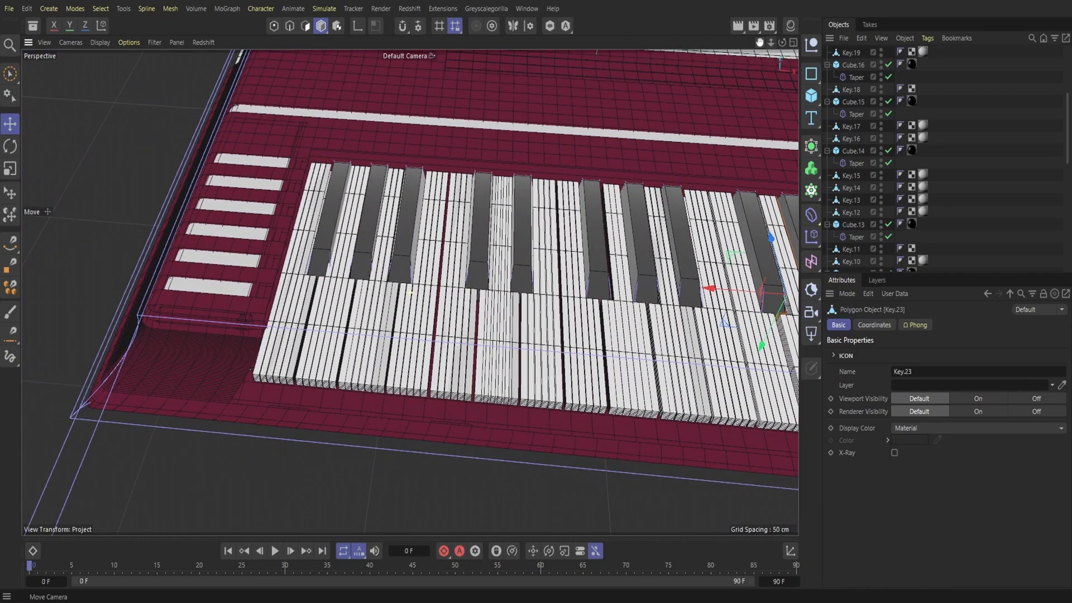
Step: Adjust the twelfth white key's section, Key.22, along X beside the black key Cube.17
left_click_drag(760, 42, 492, 23)
right_click_drag(760, 43, 827, 43)
left_click_drag(783, 42, 679, 71)
right_click_drag(572, 273, 525, 274, "alt")
left_click_drag(572, 273, 573, 235, "alt")
left_click_drag(438, 255, 446, 255)
left_click(435, 345)
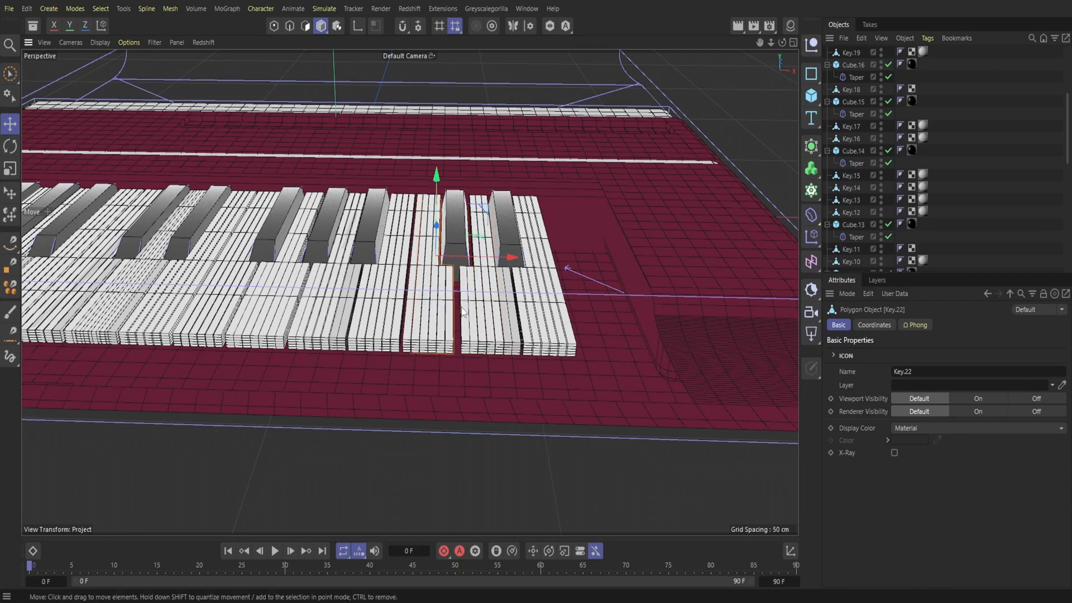
left_click_drag(782, 42, 788, 145)
mouse_move(771, 42)
left_mouse_down()
mouse_move(754, 53)
mouse_move(766, 44)
left_mouse_up()
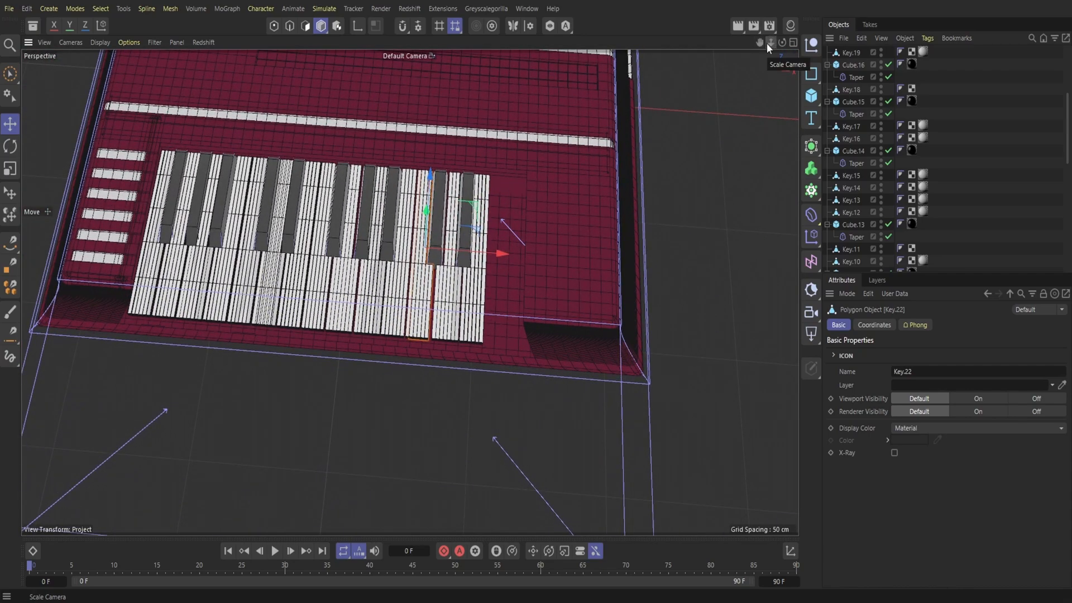
Step: Duplicate the second group with three black keys, Key.14 through Key.20, and move the copy along X to the end of the keyboard
left_click(315, 246)
left_click_drag(853, 157, 861, 184)
scroll(860, 184, "down", 2)
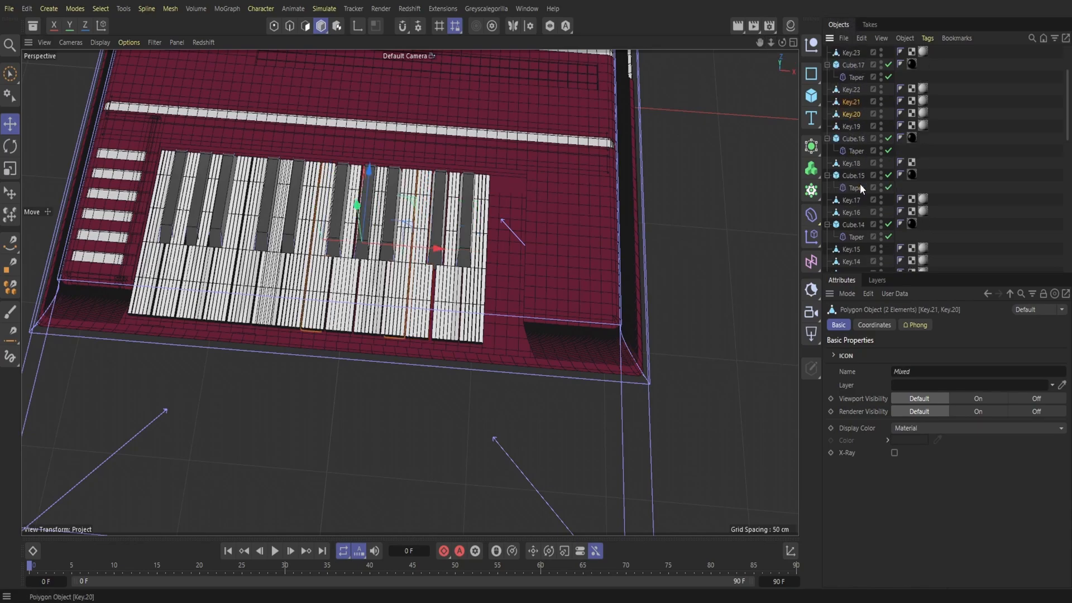
left_click(853, 200)
left_click(861, 248)
scroll(862, 249, "down", 2)
left_click(860, 213)
left_click(856, 200)
left_click(856, 188)
left_click_drag(865, 189, 847, 154)
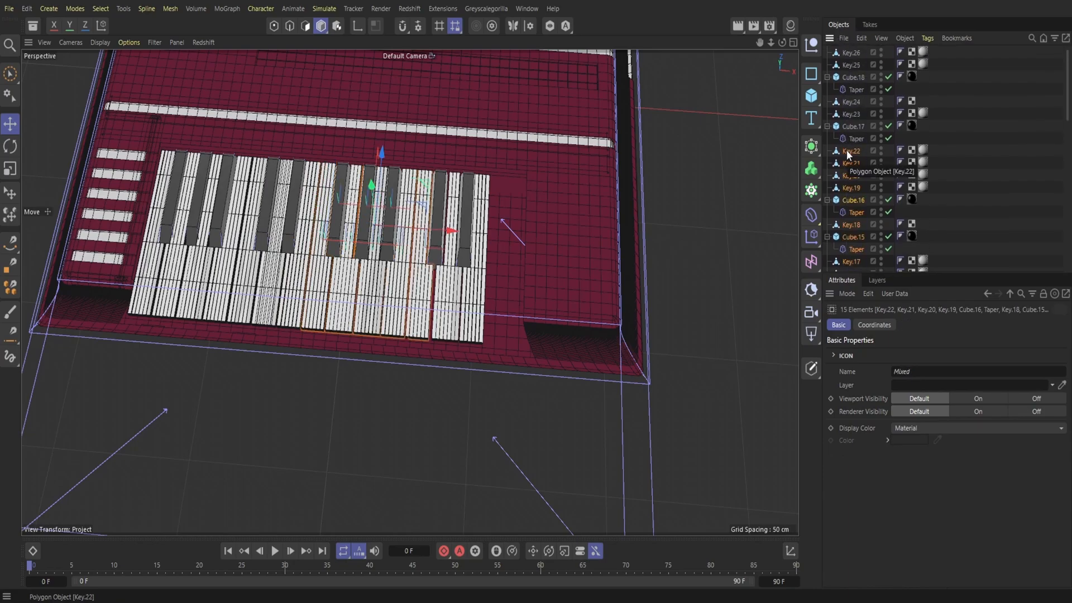
scroll(860, 206, "down", 3)
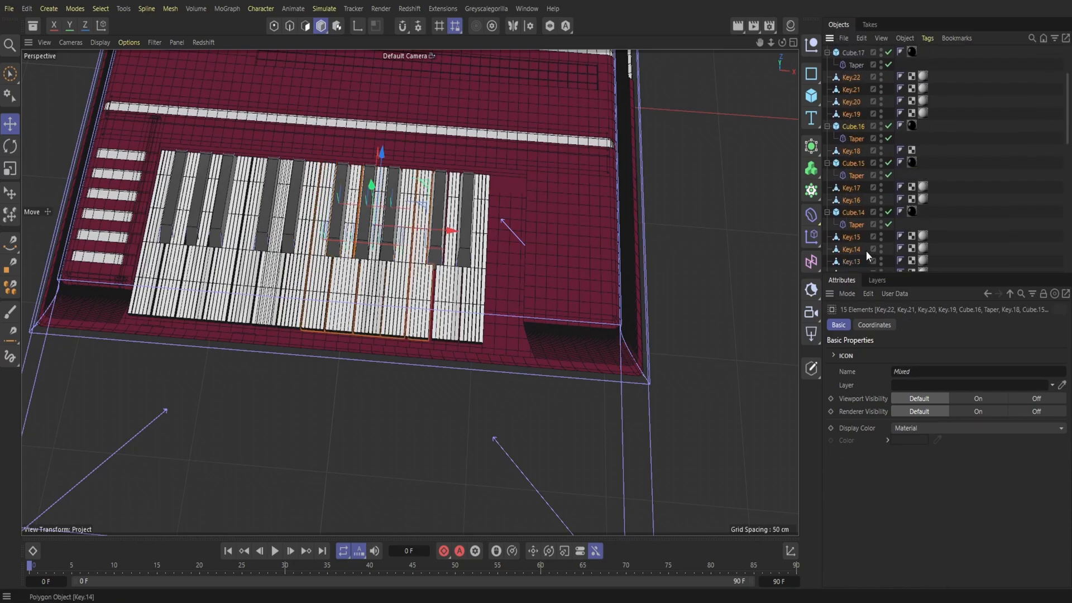
left_click_drag(865, 250, 836, 99)
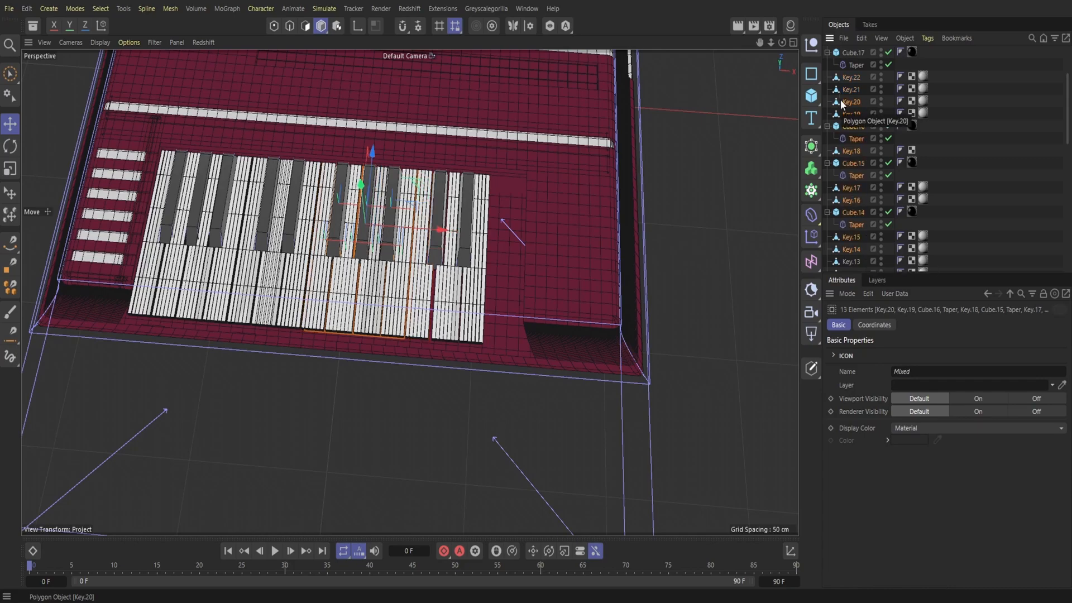
mouse_move(782, 43)
left_mouse_down()
mouse_move(804, 16)
mouse_move(792, 43)
left_mouse_up()
left_click(862, 39)
left_click(879, 92)
left_click(861, 38)
left_click(878, 104)
left_click_drag(436, 226, 612, 249)
Step: Duplicate Key.1, move the copy about 127.4 cm along X to complete the fifteenth white key, and save the project
left_click_drag(771, 43, 748, 50)
left_click(133, 304)
left_click(859, 39)
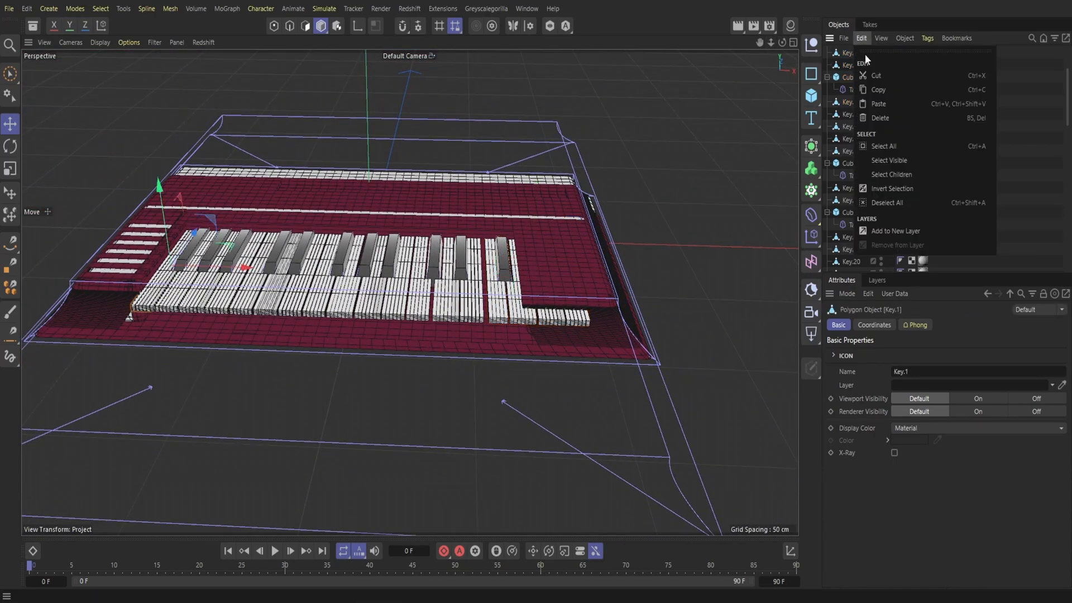
left_click(879, 103)
left_click_drag(235, 313, 559, 319)
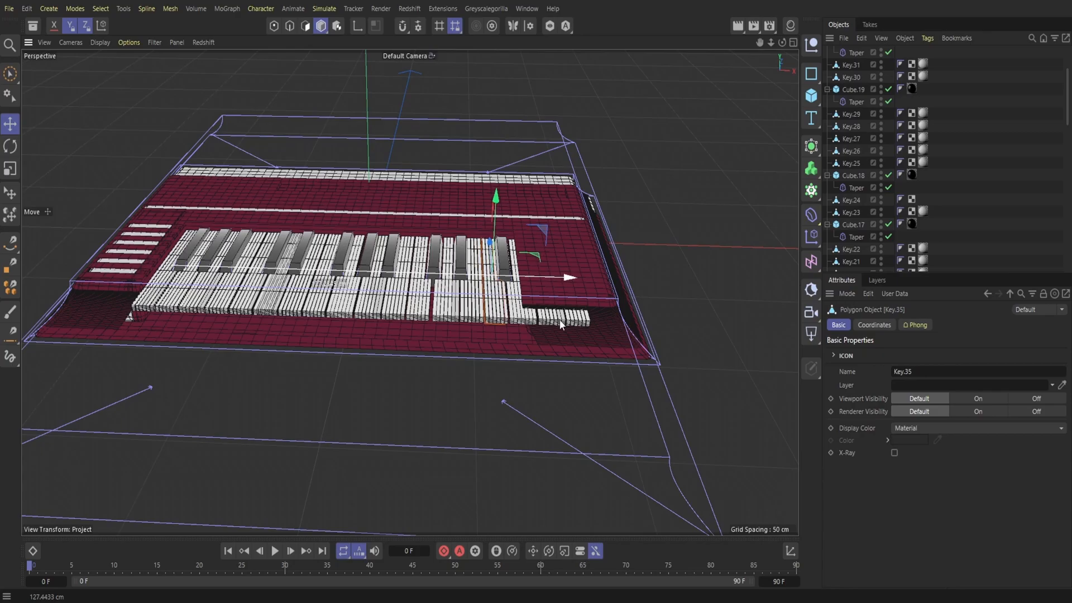
mouse_move(771, 43)
left_mouse_down()
mouse_move(798, 46)
mouse_move(781, 43)
left_mouse_up()
left_click_drag(782, 43, 771, 66)
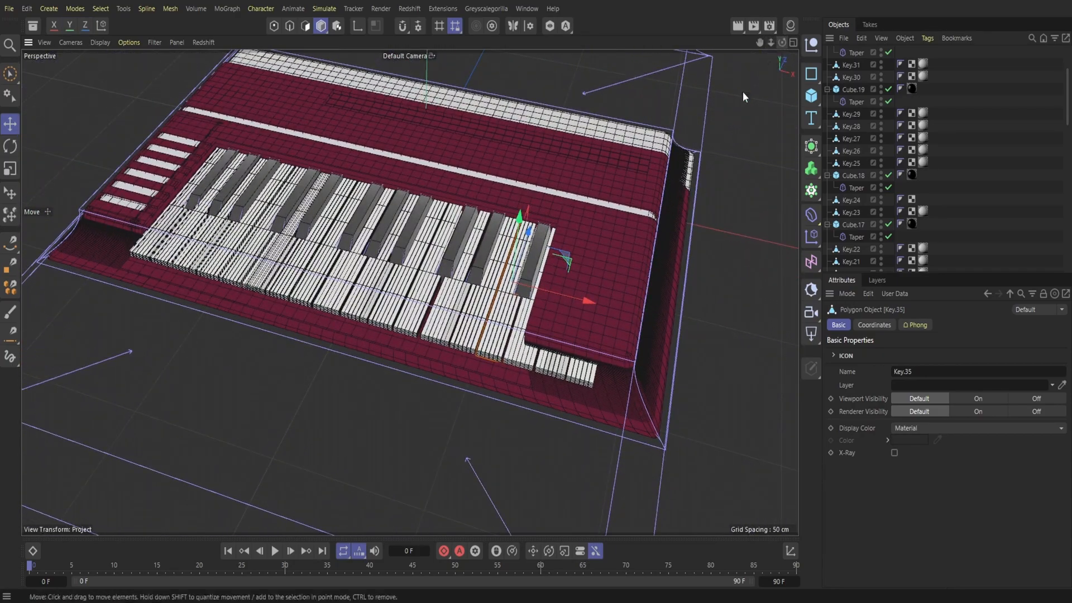
left_click(9, 8)
left_click(52, 162)
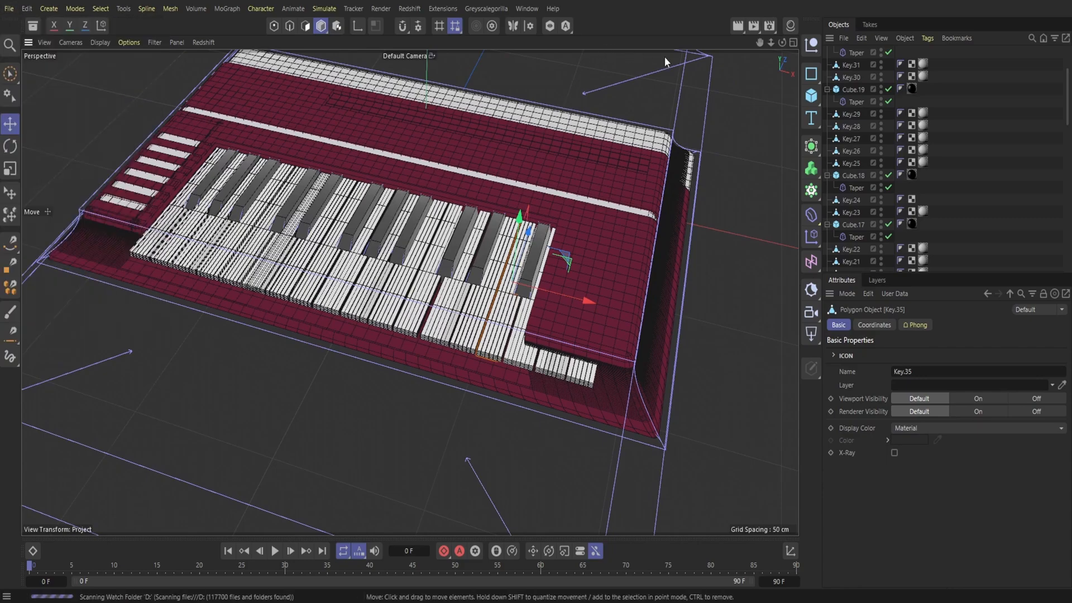
Step: Delete Cube.1's top polygons beside the last keys, from the final black key to the front edge, using Brush Selection
left_click_drag(761, 41, 762, 45)
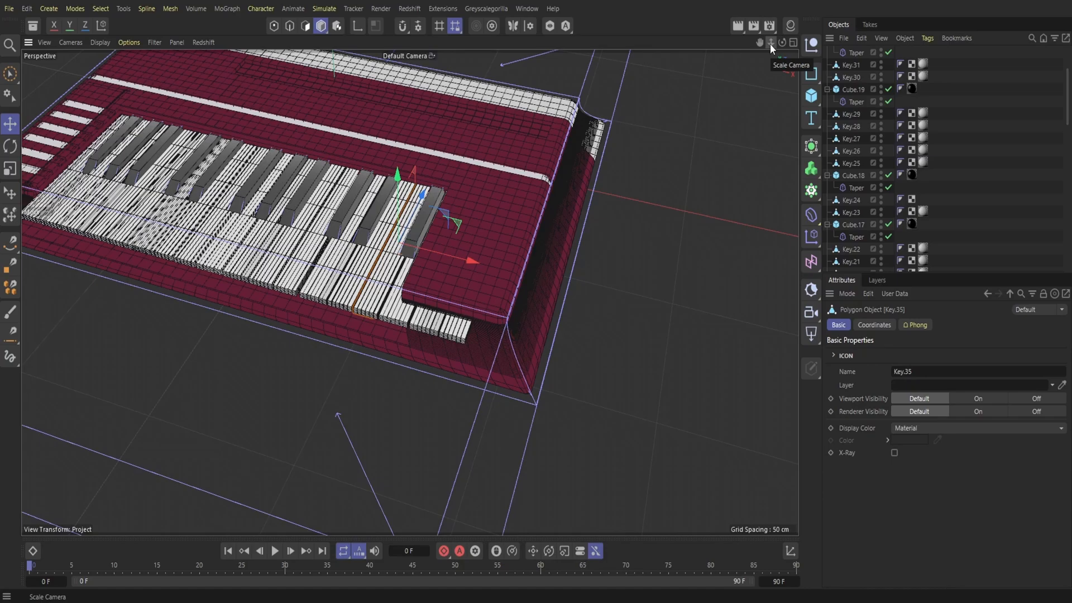
left_click_drag(770, 44, 807, 47)
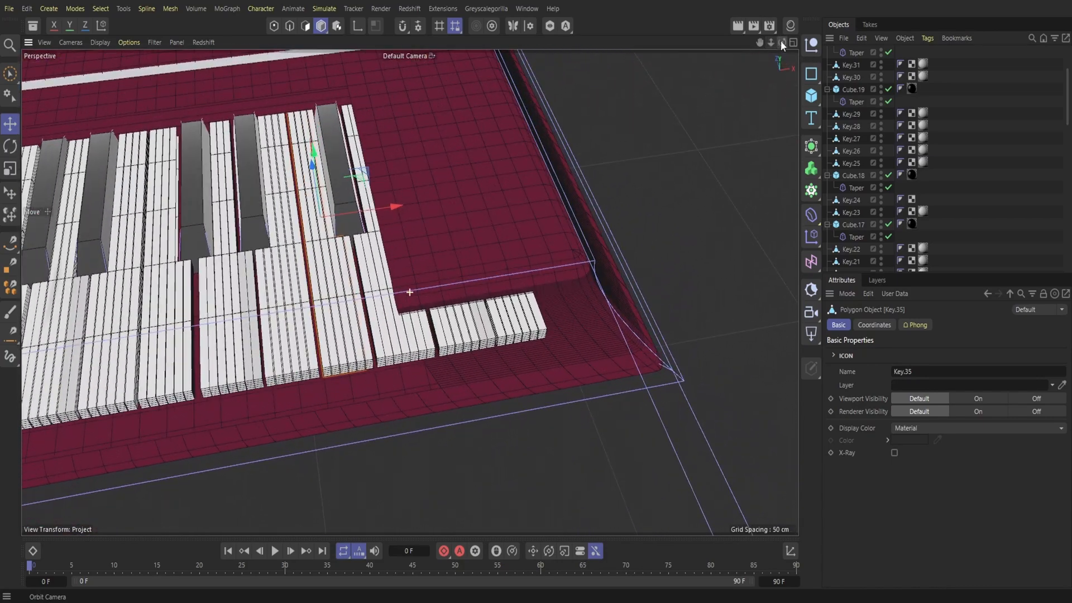
scroll(664, 123, "down", 2)
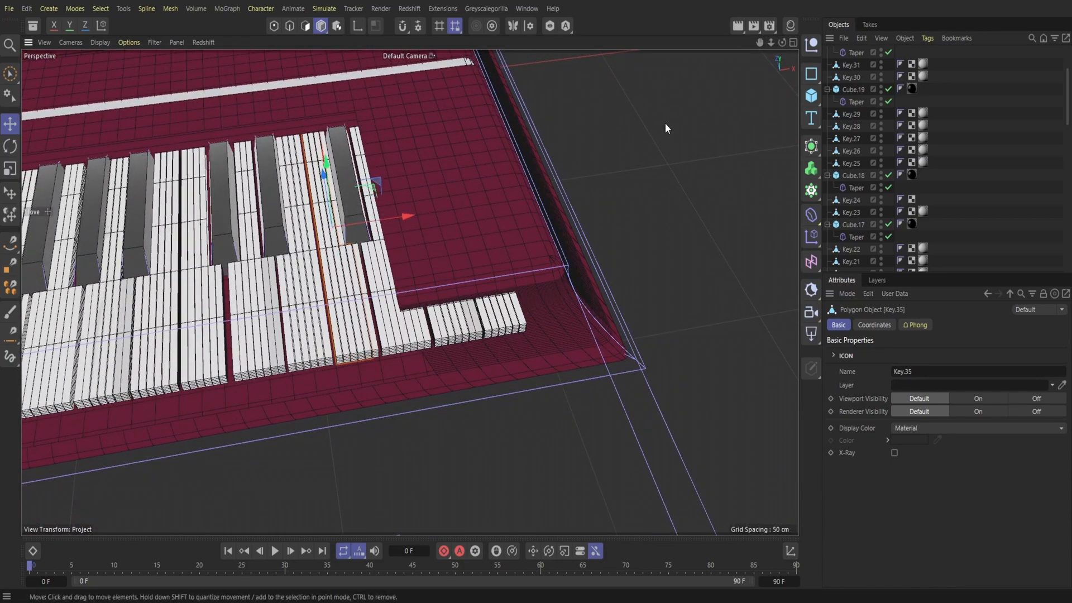
left_click_drag(781, 43, 757, 42)
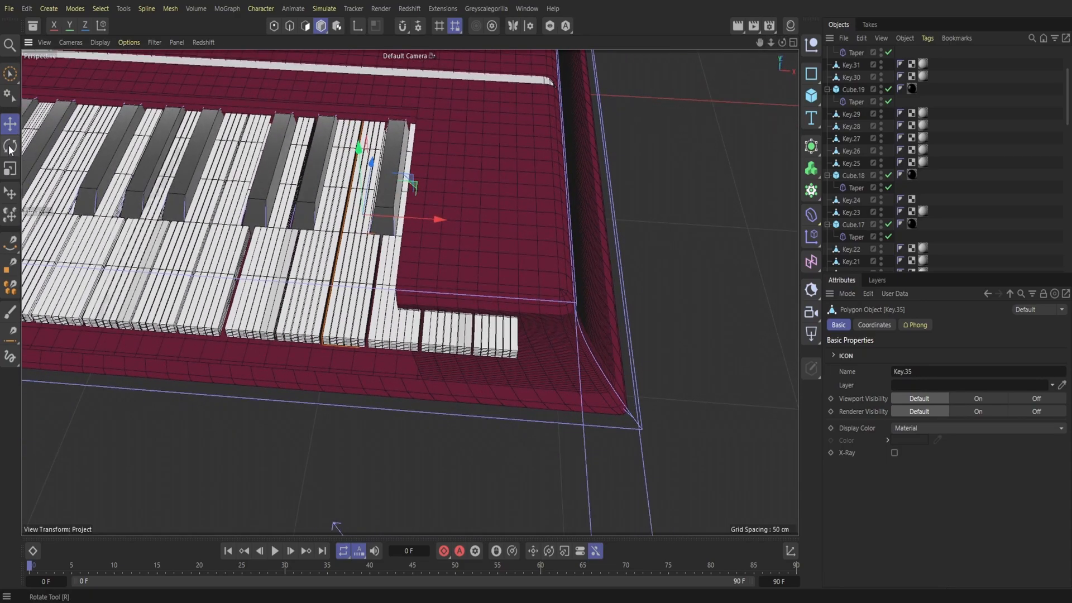
left_click_drag(783, 43, 745, 53)
scroll(854, 240, "down", 10)
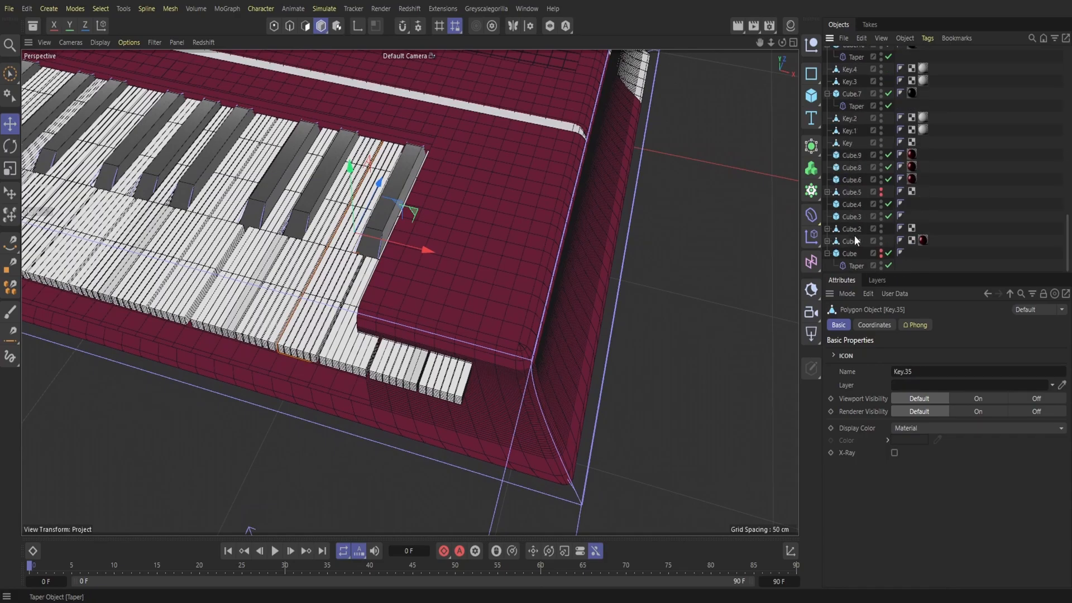
left_click(850, 241)
left_click(305, 25)
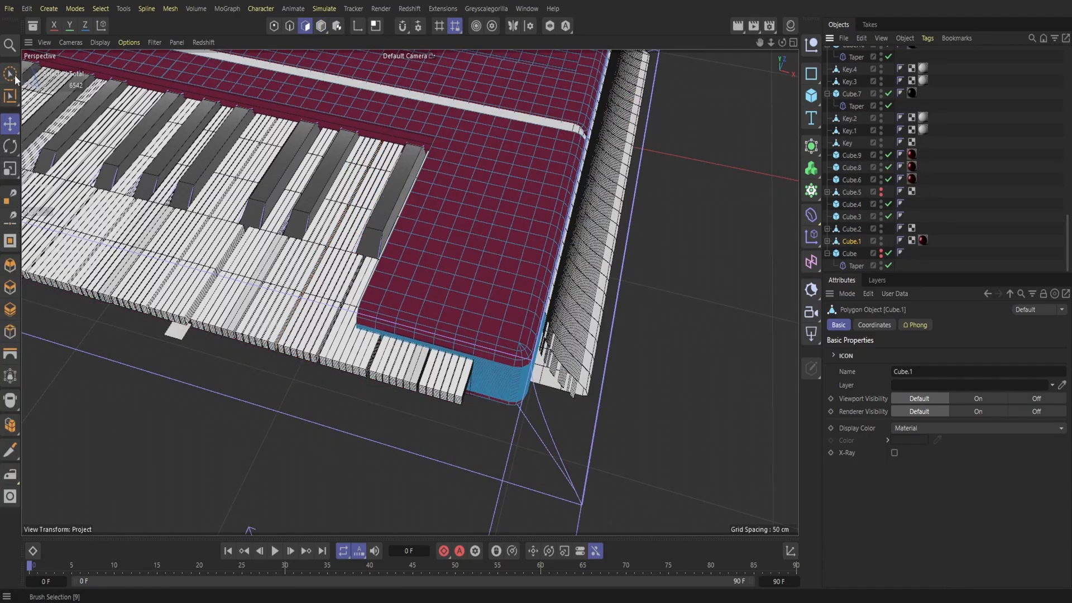
left_click(14, 75)
right_click_drag(597, 433, 1, 160, "alt")
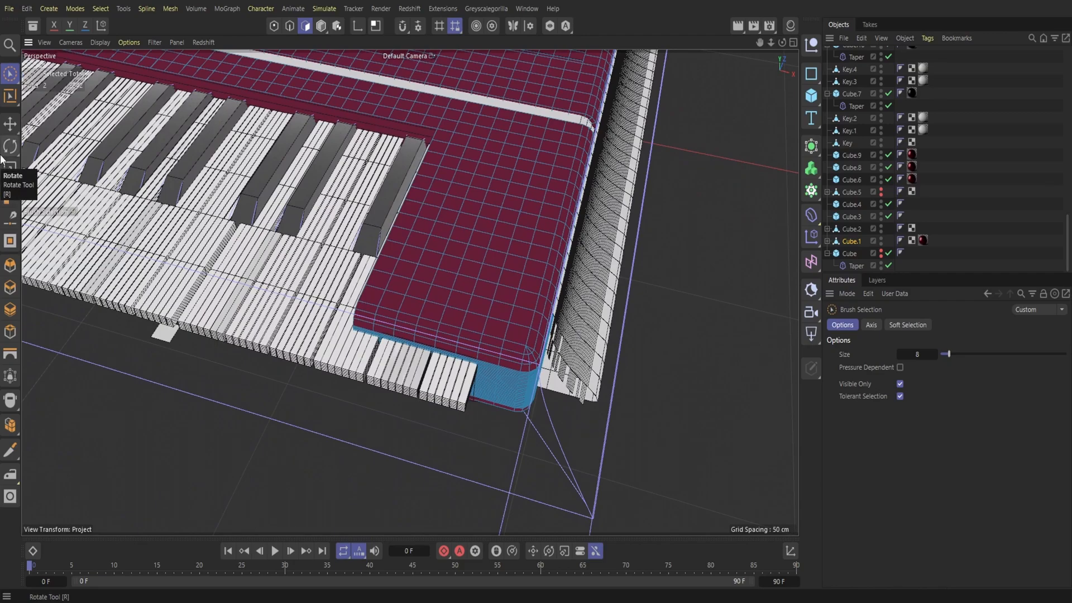
mouse_move(515, 144)
left_mouse_down("alt")
mouse_move(413, 290)
mouse_move(447, 95)
mouse_move(511, 113)
mouse_move(467, 340)
left_mouse_up("alt")
left_click(464, 98)
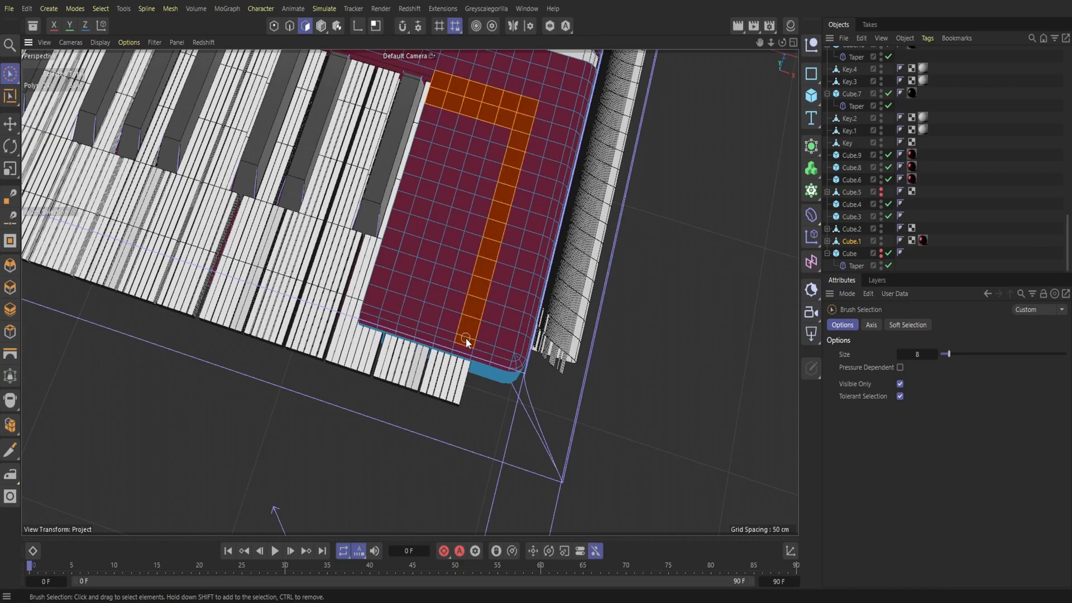
mouse_move(376, 308)
left_mouse_down()
mouse_move(464, 257)
mouse_move(431, 112)
mouse_move(426, 173)
mouse_move(390, 294)
mouse_move(426, 273)
mouse_move(410, 292)
left_mouse_up()
key("Delete")
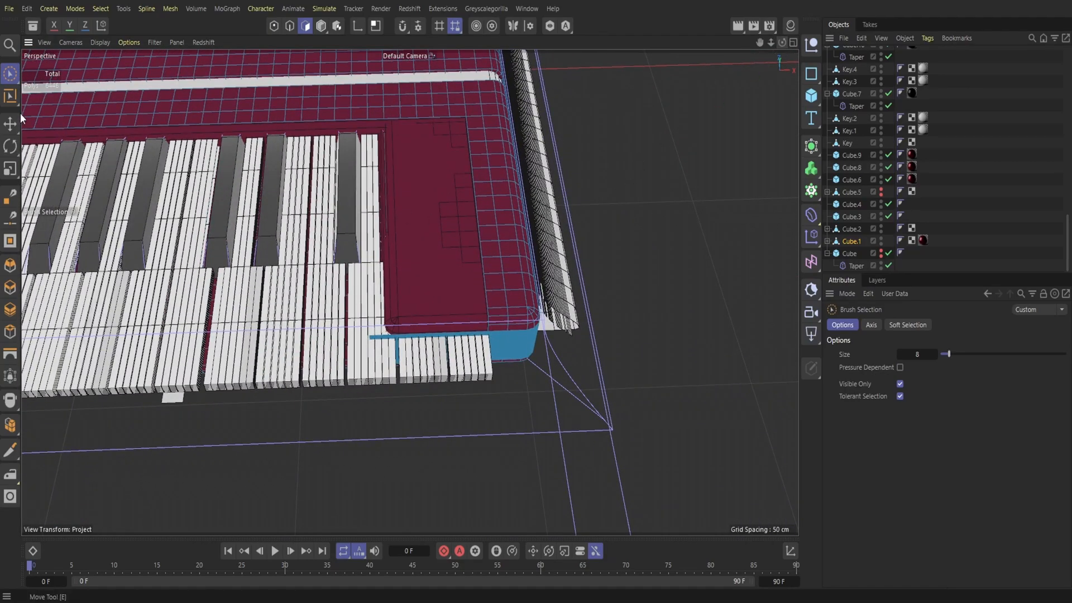
Step: Pull the rounded block Cube.6 out from beside the last keys and delete it
left_click(320, 27)
left_click(431, 223)
left_click_drag(484, 216, 686, 223)
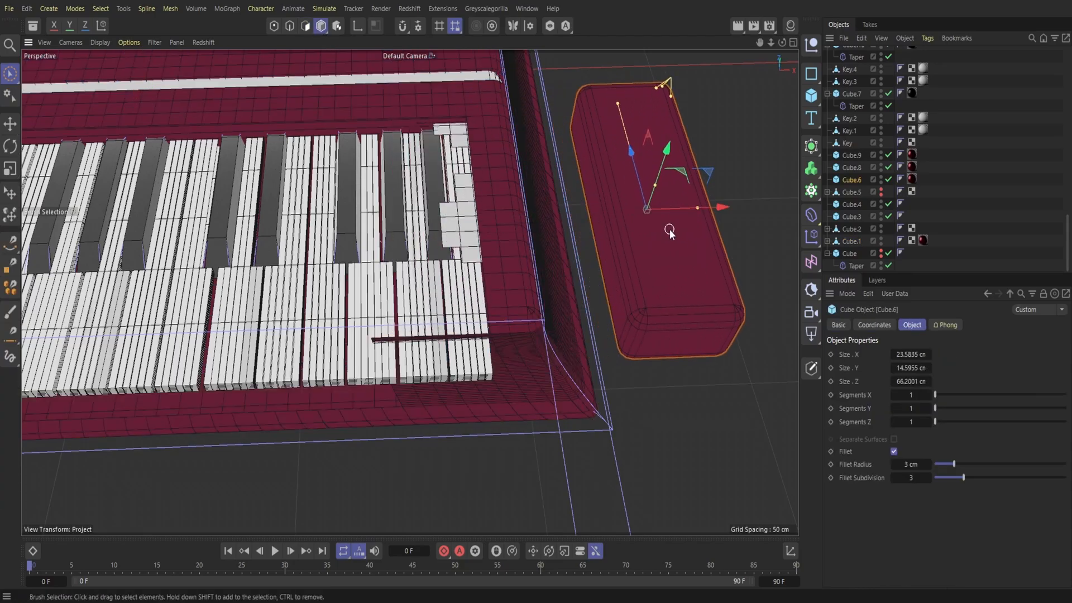
key("Delete")
Step: Delete Cube.1's front-wall polygons around the outer end of the leftover strip under the last white key
left_click_drag(782, 42, 759, 47)
left_click_drag(409, 292, 421, 313, "alt")
right_click_drag(422, 313, 494, 313, "alt")
left_click(852, 244)
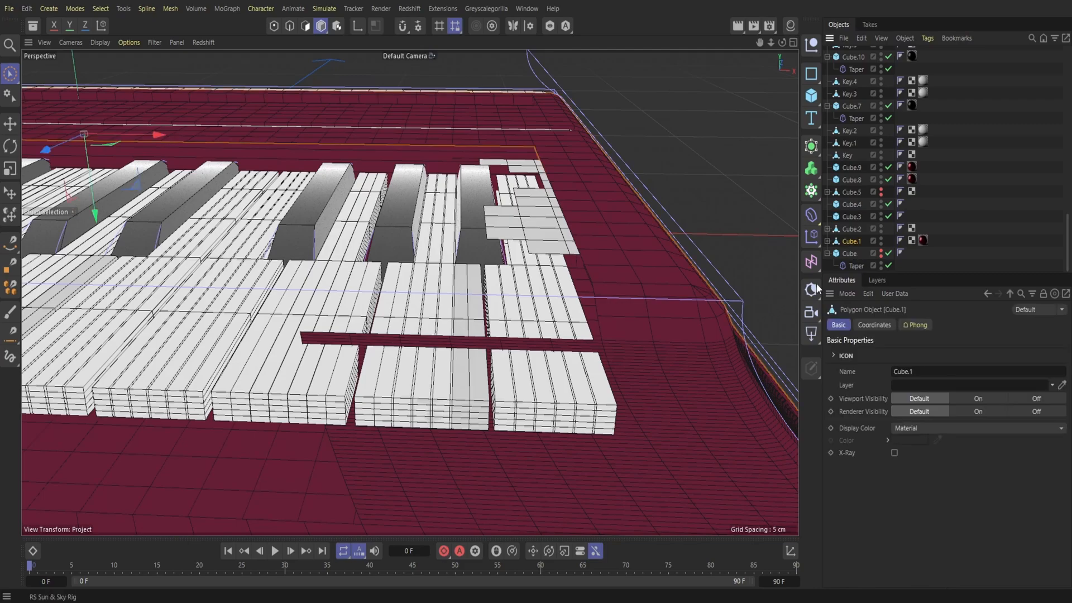
left_click(306, 26)
left_click_drag(326, 333, 360, 335)
left_click_drag(363, 444, 337, 401)
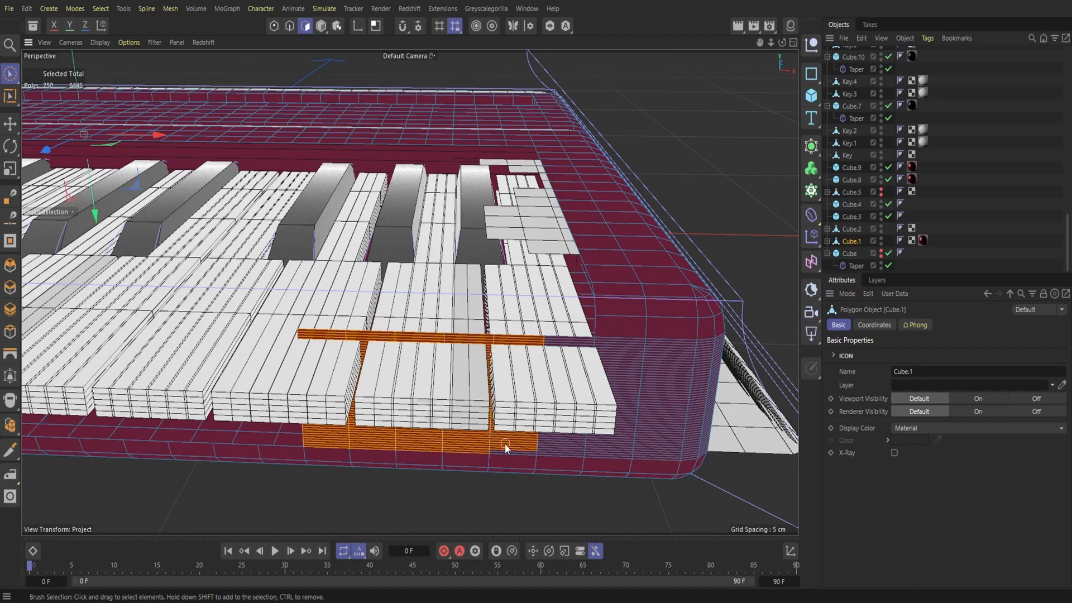
left_click(570, 342)
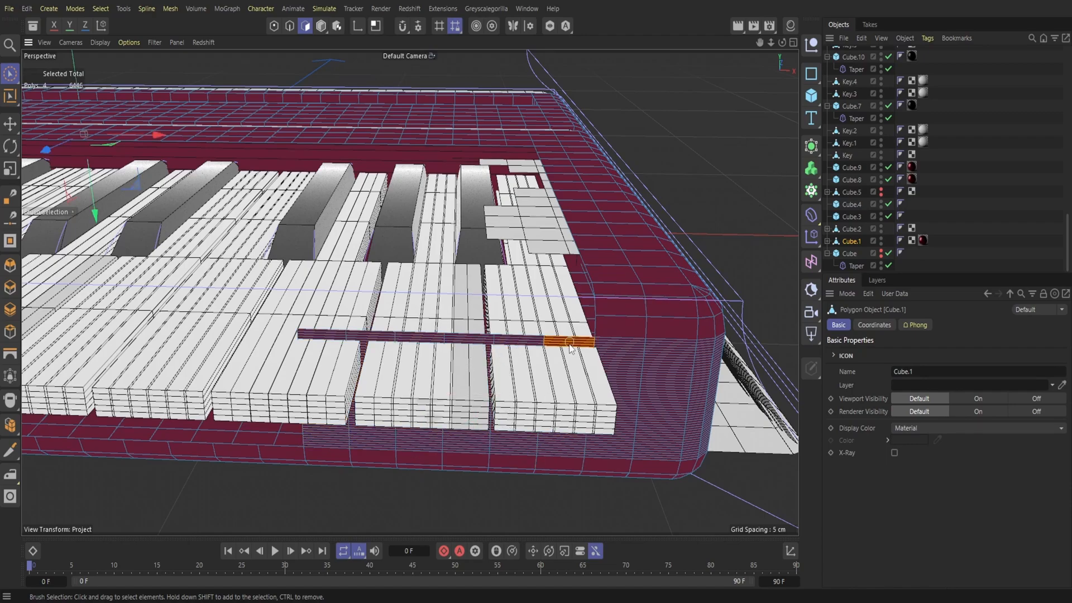
left_click_drag(560, 436, 556, 448)
key("Delete")
Step: Delete the rest of Cube.1's front strip crossing the last white keys, section by section
left_click_drag(524, 342, 516, 420)
key("Delete")
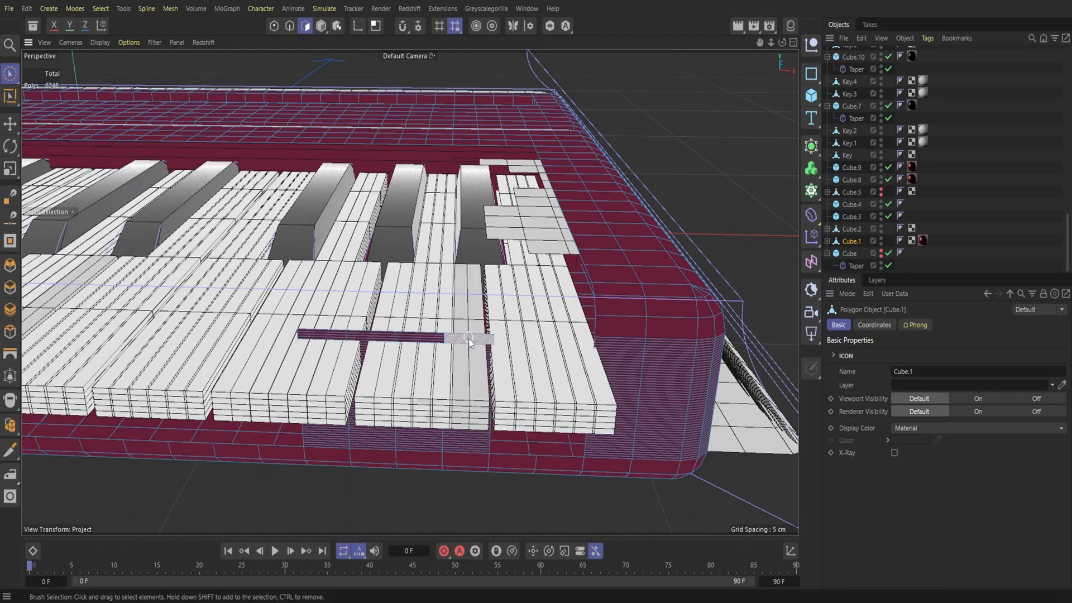
left_click_drag(467, 340, 459, 447)
key("Delete")
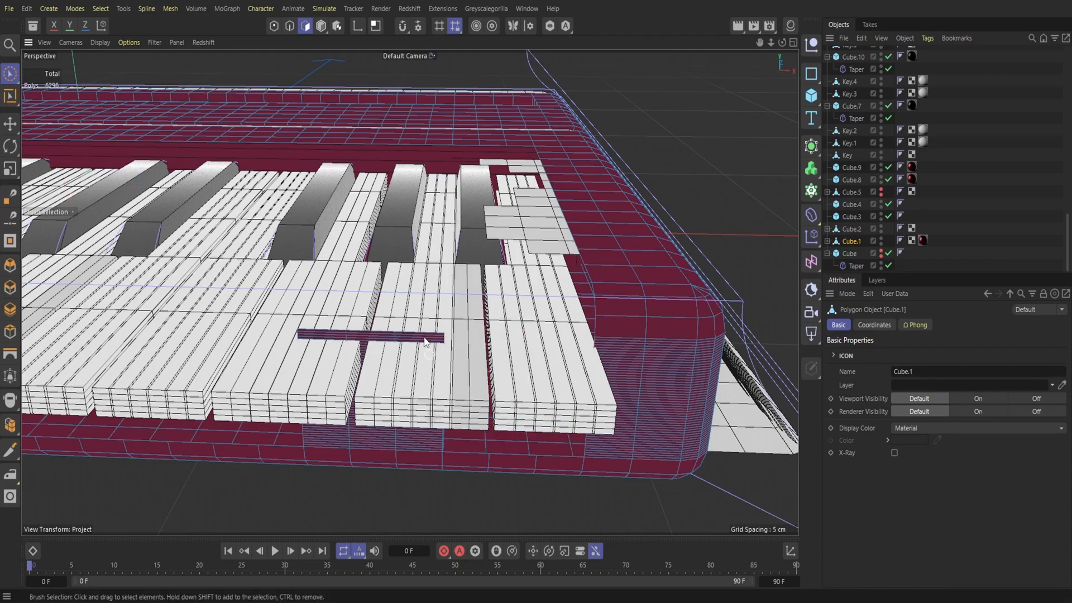
left_click(420, 351)
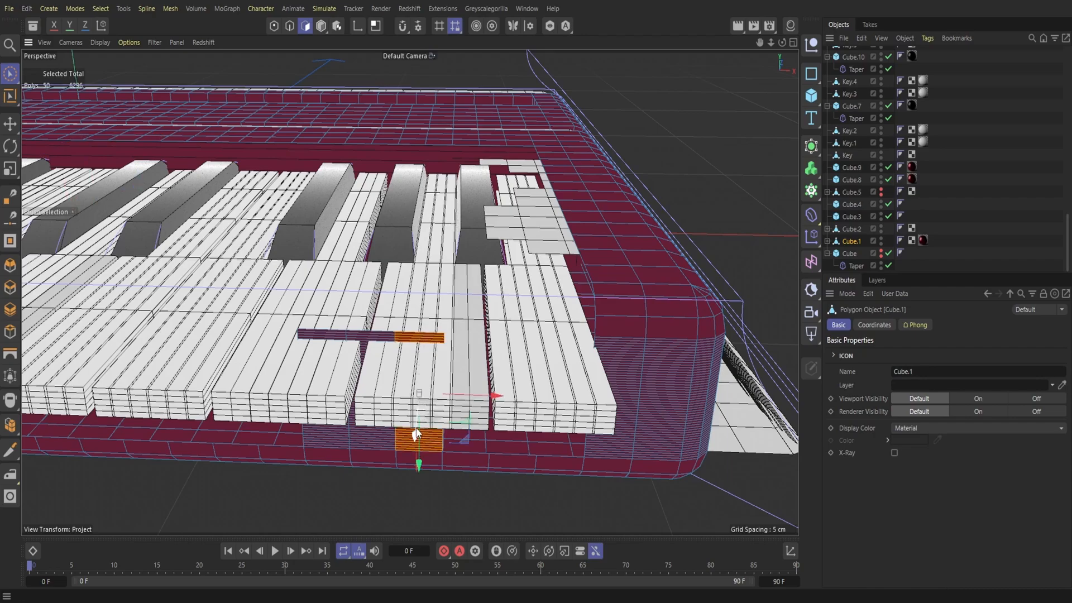
key("Delete")
mouse_move(304, 335)
left_mouse_down()
mouse_move(357, 371)
mouse_move(348, 443)
left_mouse_up()
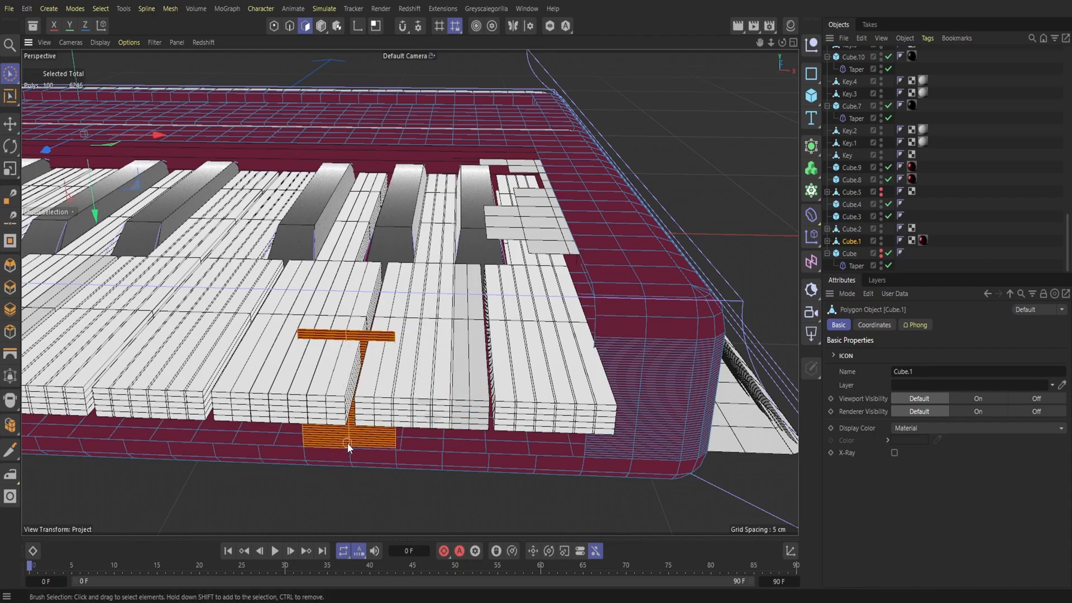
key("Delete")
Step: Delete Cube.2's light top polygons covering the last white key beside the final black key
mouse_move(411, 288)
left_mouse_down("alt")
mouse_move(341, 346)
mouse_move(580, 107)
mouse_move(642, 83)
mouse_move(679, 124)
left_mouse_up("alt")
left_click(852, 229)
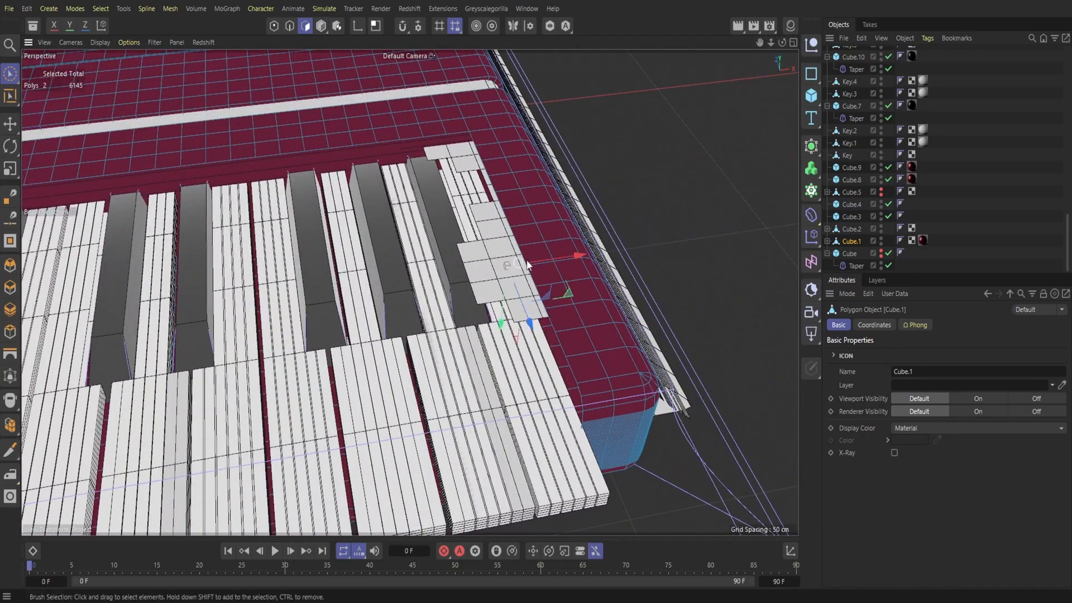
mouse_move(503, 268)
left_mouse_down("alt")
mouse_move(410, 292)
mouse_move(469, 279)
left_mouse_up("alt")
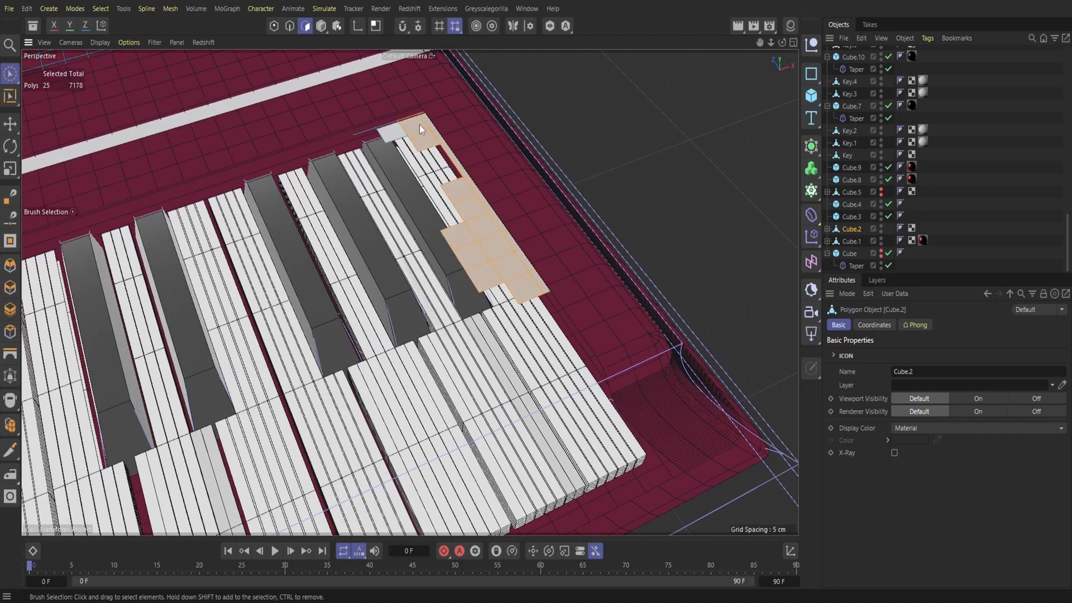
key("Delete")
Step: Delete Cube.2's front-wall polygons beneath the last white keys, working from below the keyboard
left_click_drag(783, 43, 731, 39)
left_click_drag(409, 292, 424, 212, "alt")
left_click(606, 397)
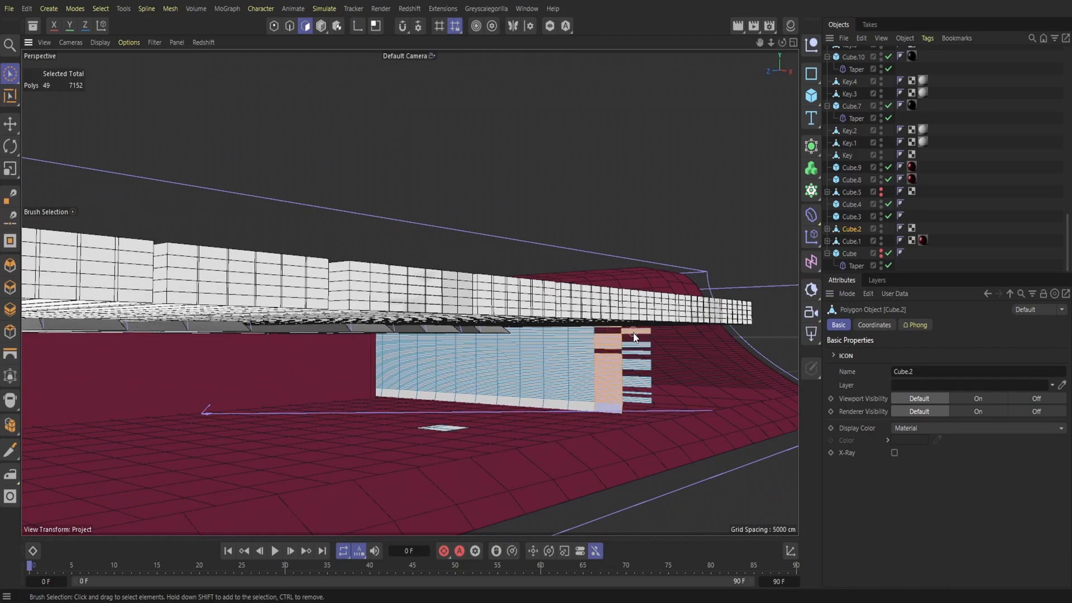
mouse_move(548, 412)
left_mouse_down()
mouse_move(477, 385)
mouse_move(450, 288)
left_mouse_up()
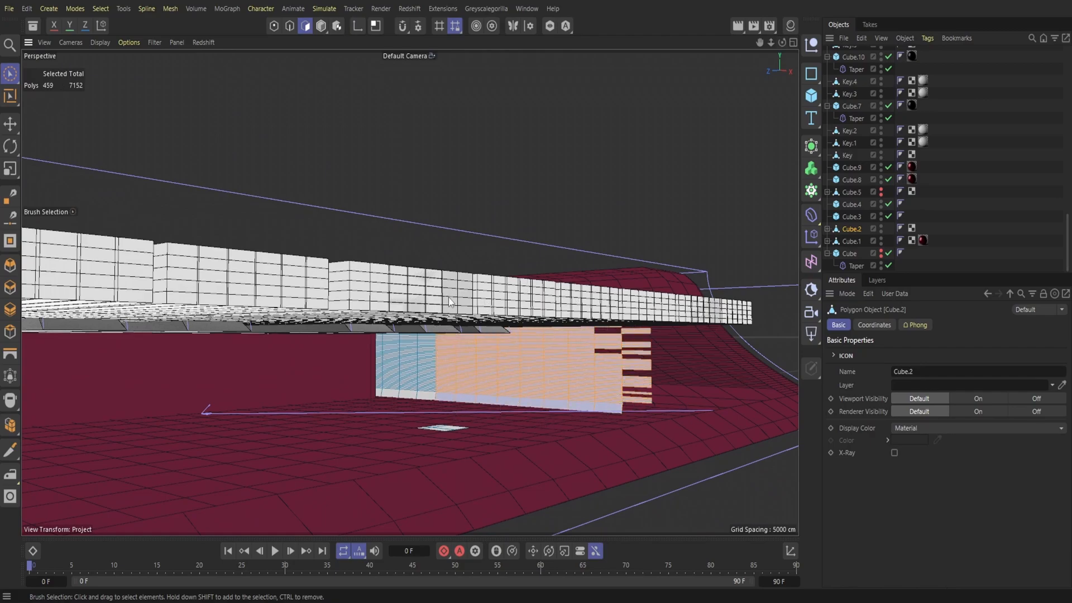
key("Delete")
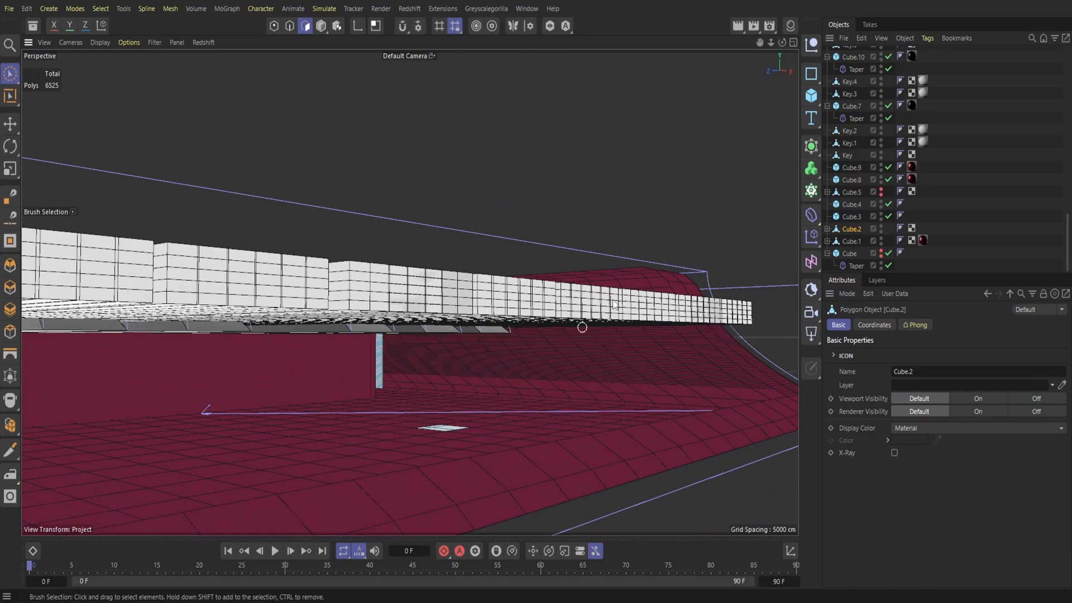
Step: Delete Cube.2's stray leftover polygons behind and beside the last keys
left_click_drag(782, 43, 746, 47)
right_click_drag(698, 134, 715, 133, "alt")
left_click(714, 133)
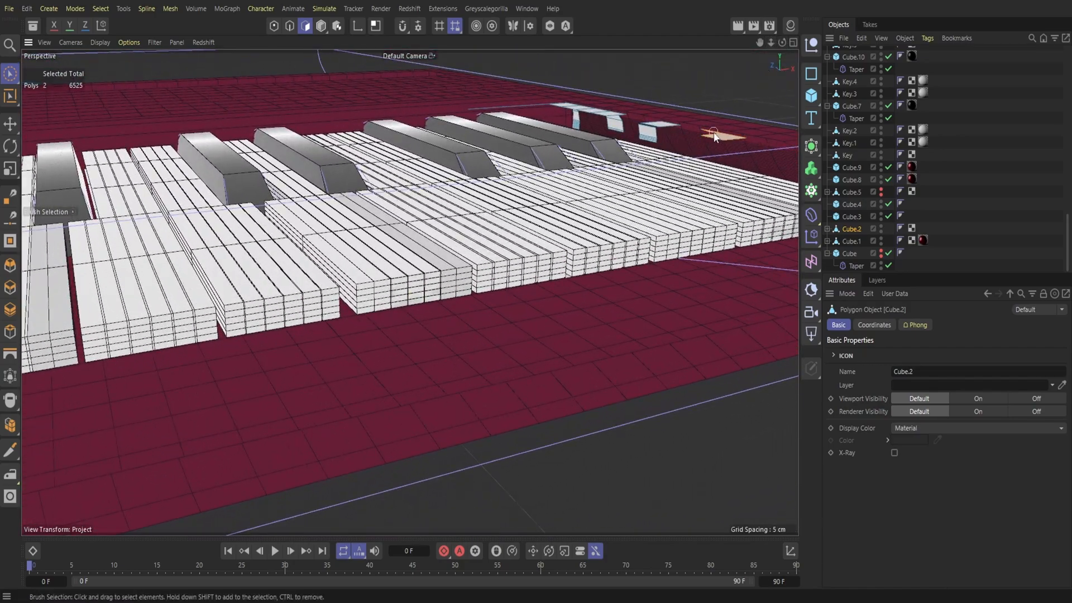
key("Delete")
left_click(619, 130)
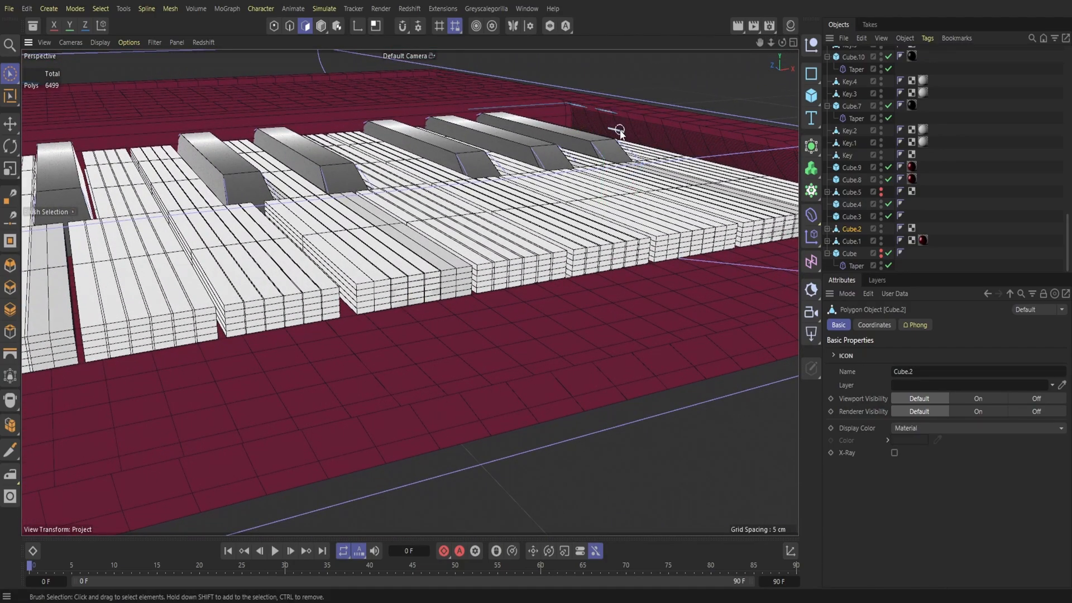
key("Delete")
Step: Add a 5 cm cube and place it on the body's top panel, in front of the recessed strip behind the keys
left_click_drag(771, 43, 763, 111)
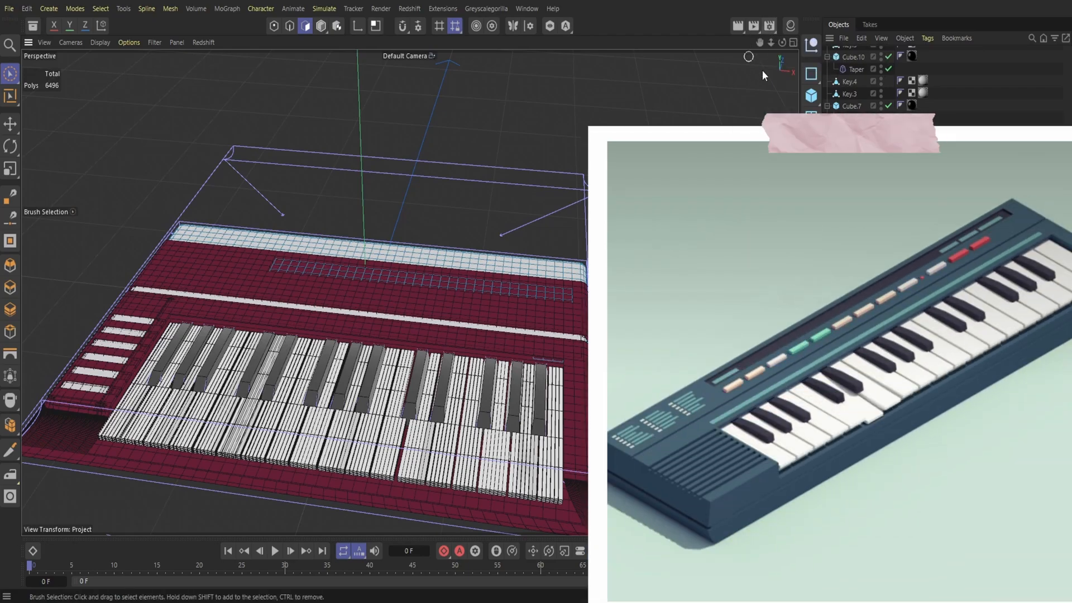
left_click(812, 97)
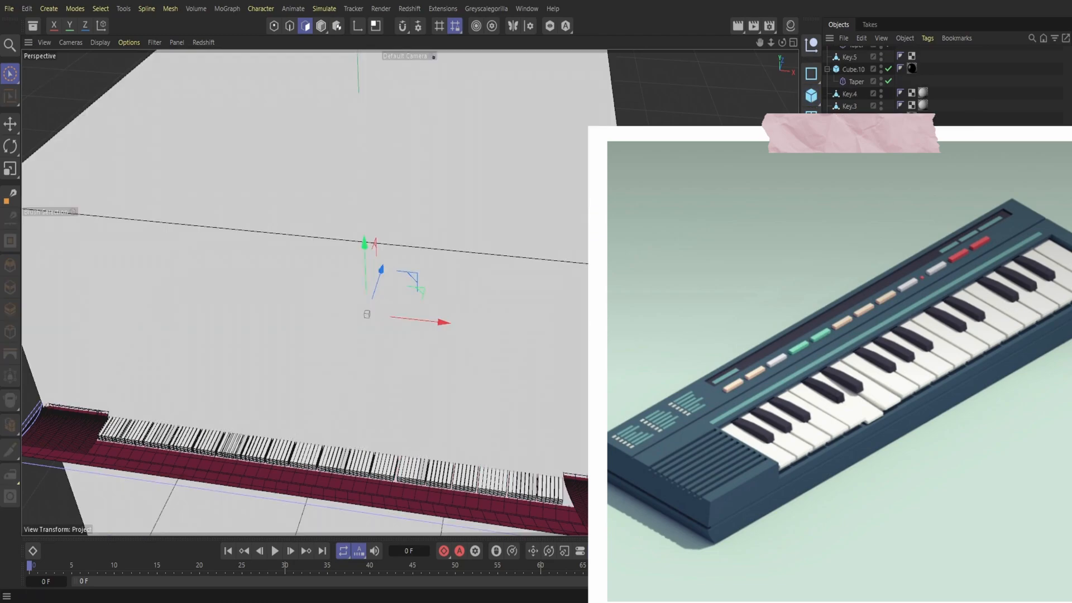
key("Tab")
key("Tab")
key("Return")
left_click_drag(364, 266, 368, 220)
left_click_drag(771, 42, 822, 41)
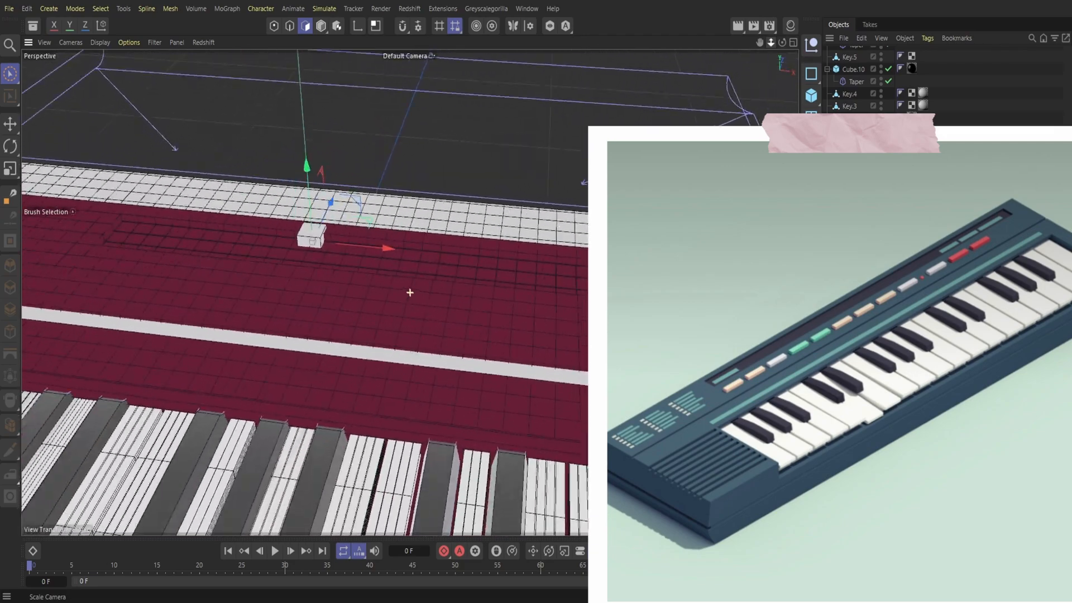
left_click_drag(326, 205, 283, 235)
Step: Set the new cube's X segments to 17 and its Y size to 5 cm
left_click(912, 368)
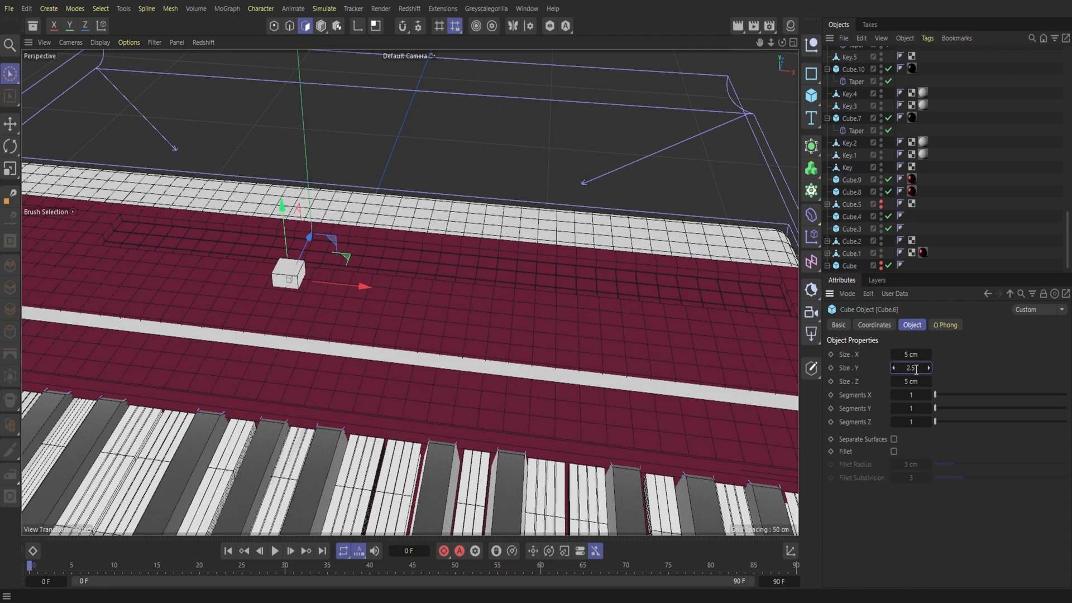
left_click(1046, 395)
left_click(911, 368)
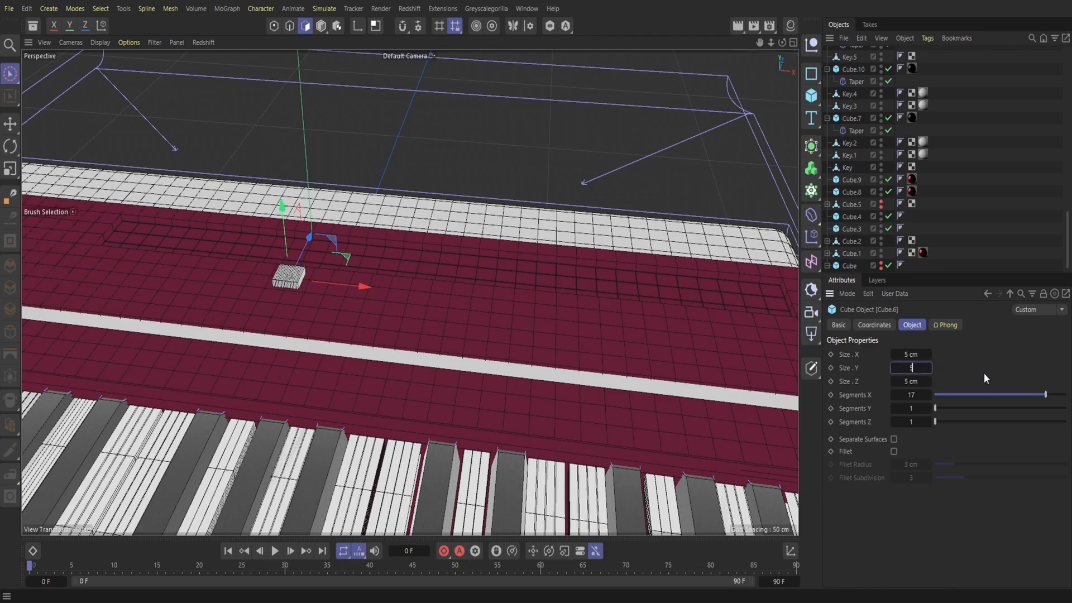
type("5")
key("Return")
Step: Reshape the new cube, Cube.6, to about 7.93 cm in X and 2.68 cm in Z
left_click_drag(779, 43, 783, 43)
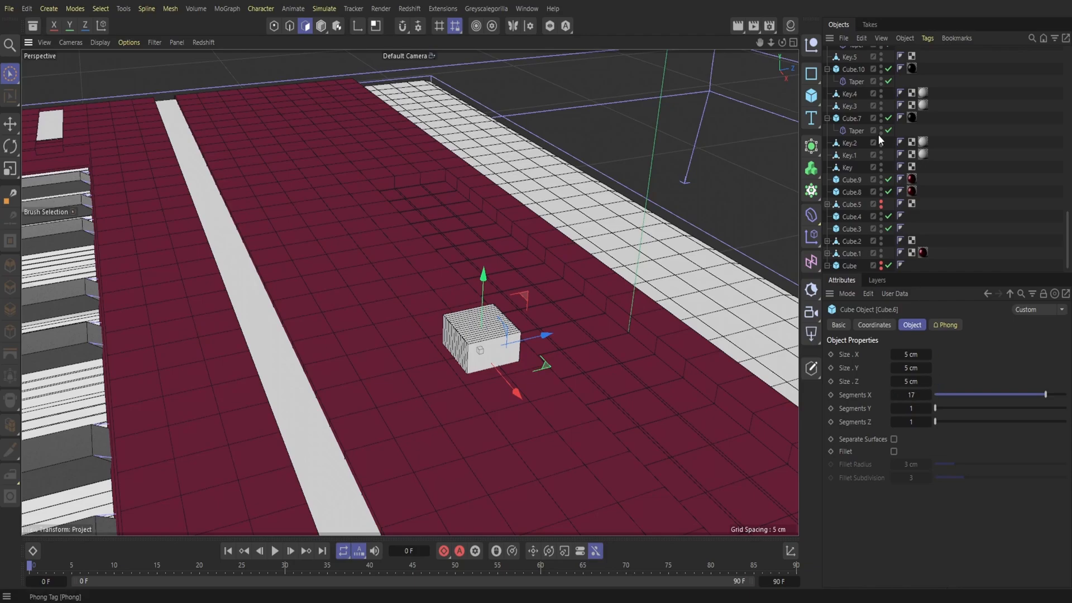
scroll(854, 90, "up", 10)
left_click(319, 28)
left_click_drag(508, 346, 498, 377)
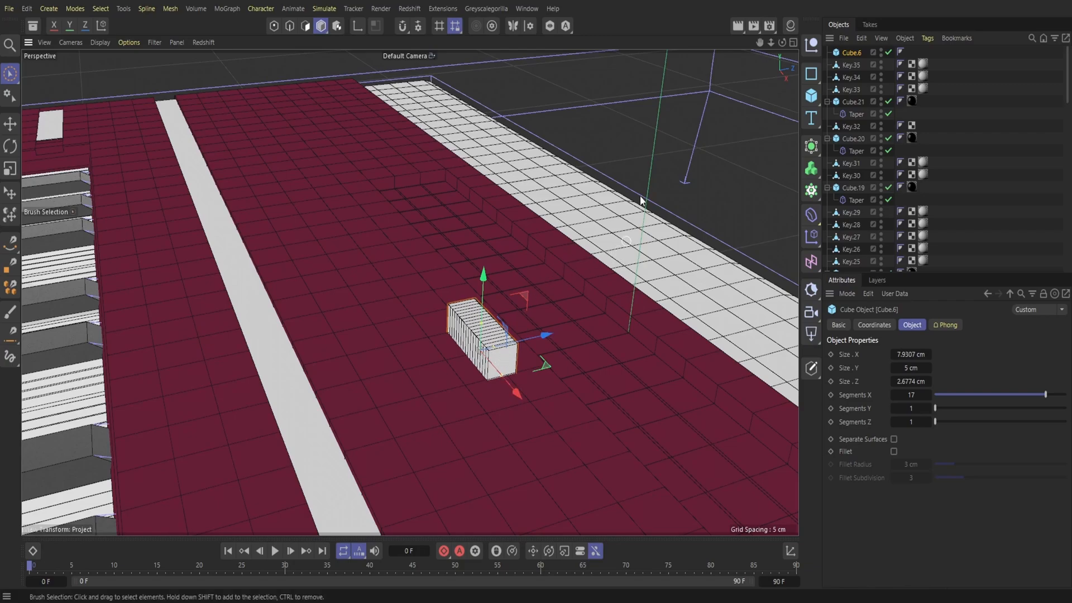
Step: Move Cube.6 along X to the start of the recessed strip, give it 5 segments per axis, and reduce its height to about 2.39 cm
left_click_drag(770, 43, 821, 58)
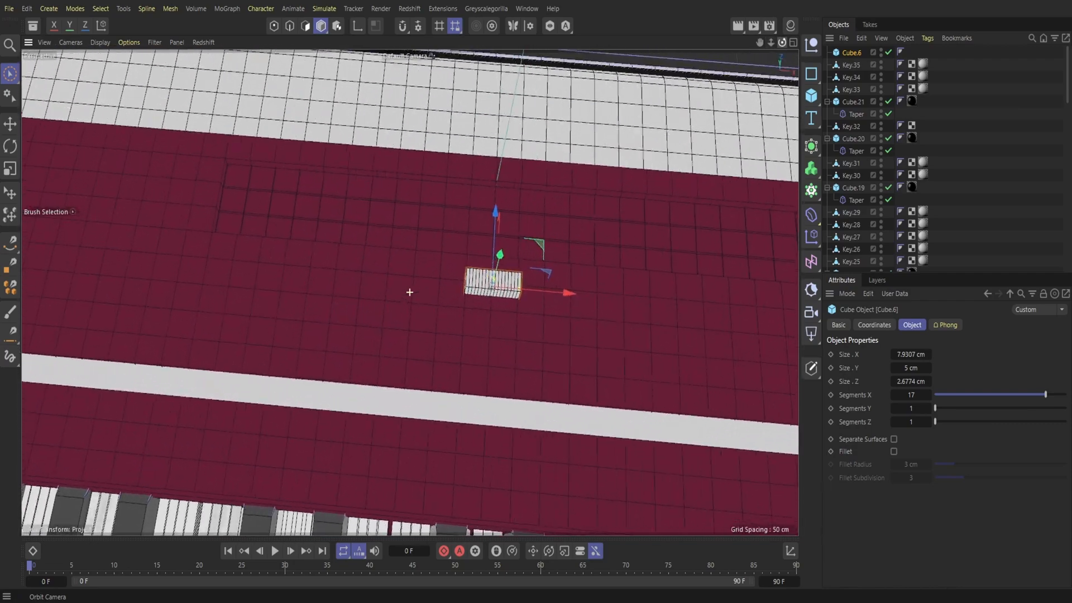
left_click_drag(568, 293, 306, 273)
left_click_drag(782, 43, 876, 10)
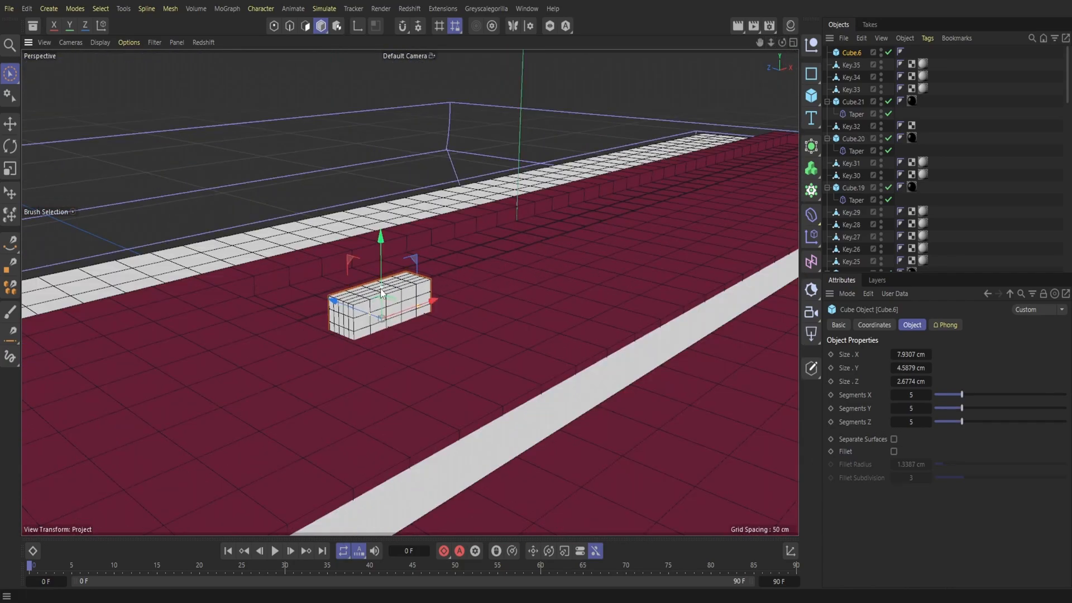
left_click_drag(382, 304, 382, 308)
Step: Copy and paste Cube.6, and move the copy along X to form a second button beside the first
left_click_drag(771, 43, 745, 74)
left_click(861, 39)
left_click(882, 89)
left_click(863, 40)
left_click(882, 103)
left_click_drag(444, 287, 528, 279)
left_click_drag(782, 43, 782, 42)
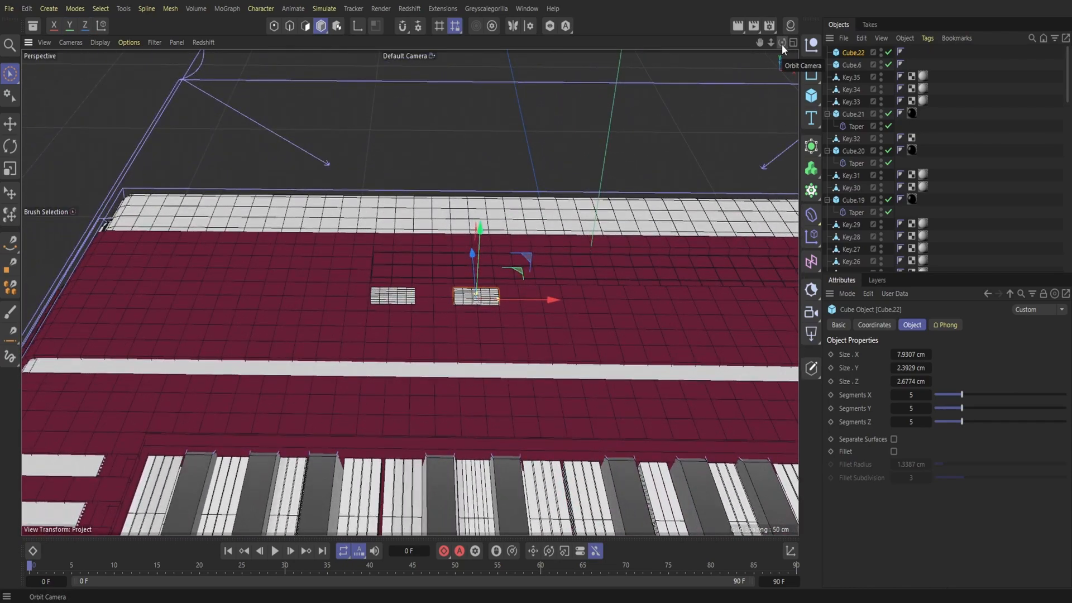
left_click_drag(549, 303, 528, 306)
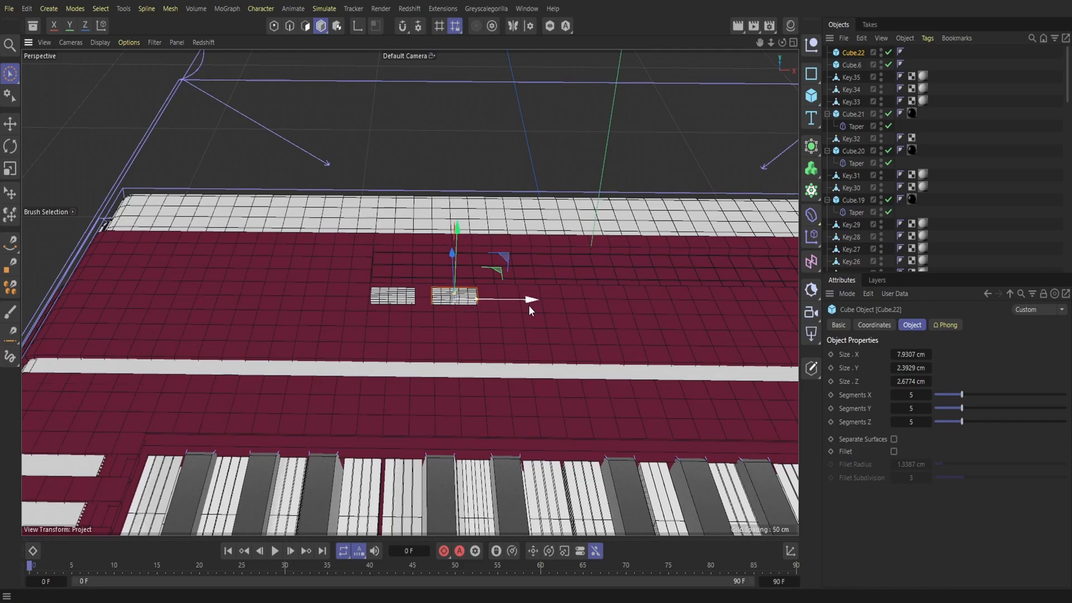
Step: Copy and paste the first two buttons, and move the copies along X to form the third and fourth buttons
left_click_drag(782, 42, 771, 56)
left_click_drag(852, 53, 849, 50)
left_click(865, 39)
left_click(879, 88)
left_click(864, 39)
left_click(882, 103)
left_click_drag(506, 289, 597, 290)
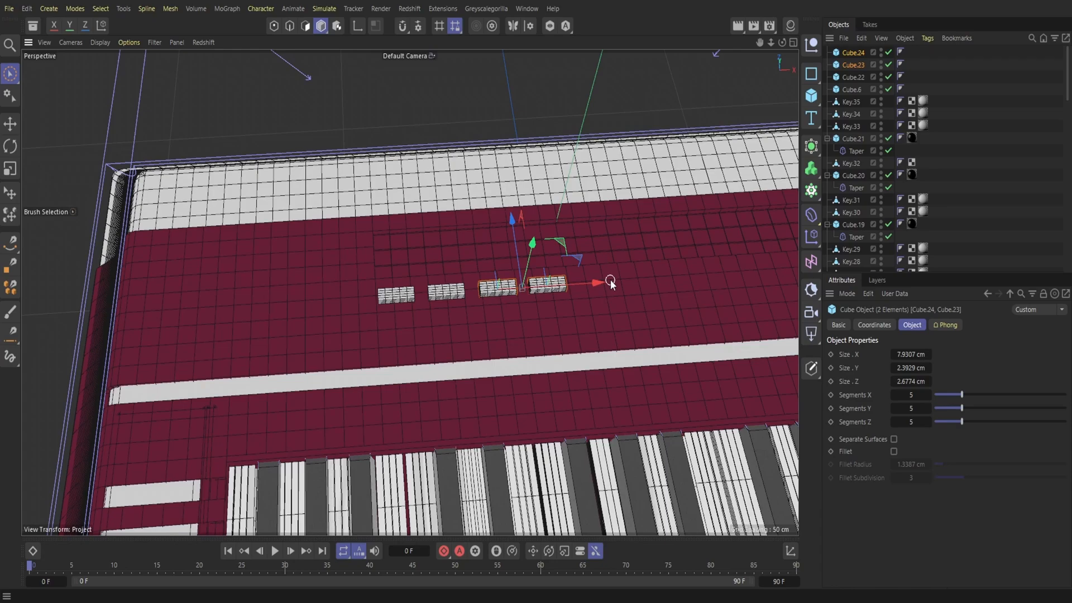
left_click_drag(759, 42, 614, 22)
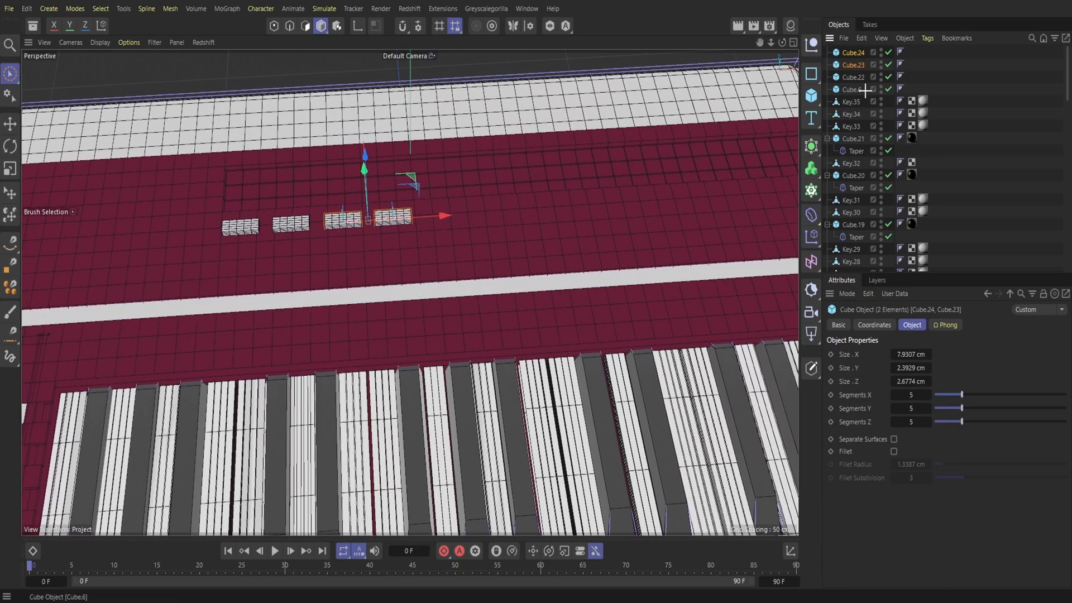
Step: Copy and paste all four buttons, and move the copies along X to extend the row to eight
left_click_drag(865, 90, 850, 47)
left_click(863, 39)
left_click(878, 88)
left_click(864, 40)
left_click(892, 102)
left_click_drag(390, 219, 574, 216)
left_click_drag(771, 43, 796, 22)
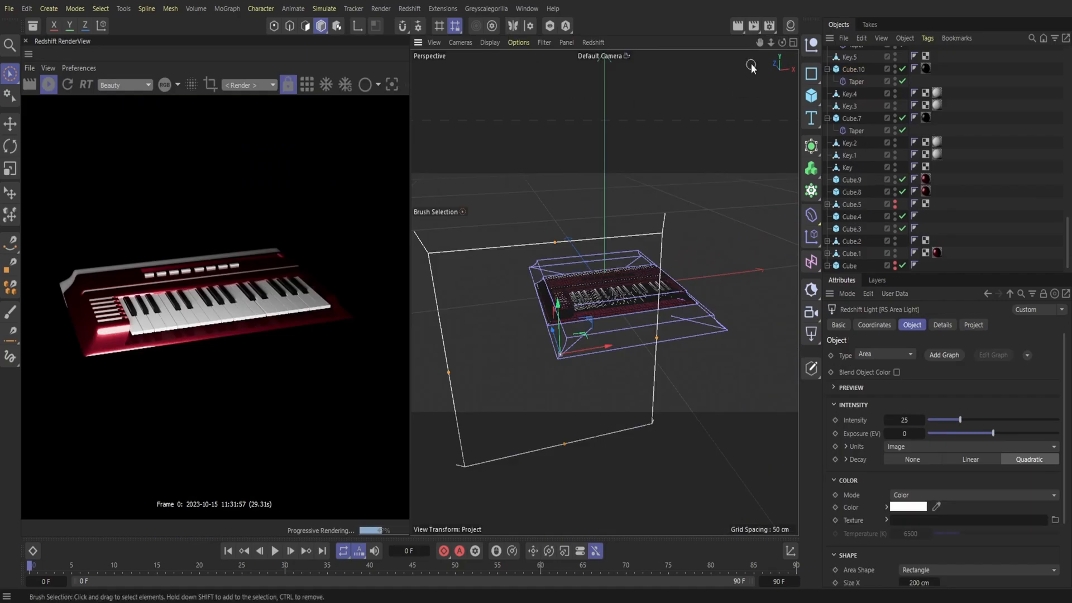
Step: Add a Redshift camera to the scene and save the project
left_click(409, 8)
mouse_move(421, 50)
left_click(516, 53)
left_click(10, 9)
left_click(45, 165)
Step: Switch the viewport between the default camera and the RS Camera to check the keyboard's framing
left_click(599, 56)
left_click(614, 85)
right_click_drag(604, 293, 692, 293, "alt")
left_click_drag(670, 301, 564, 285, "alt")
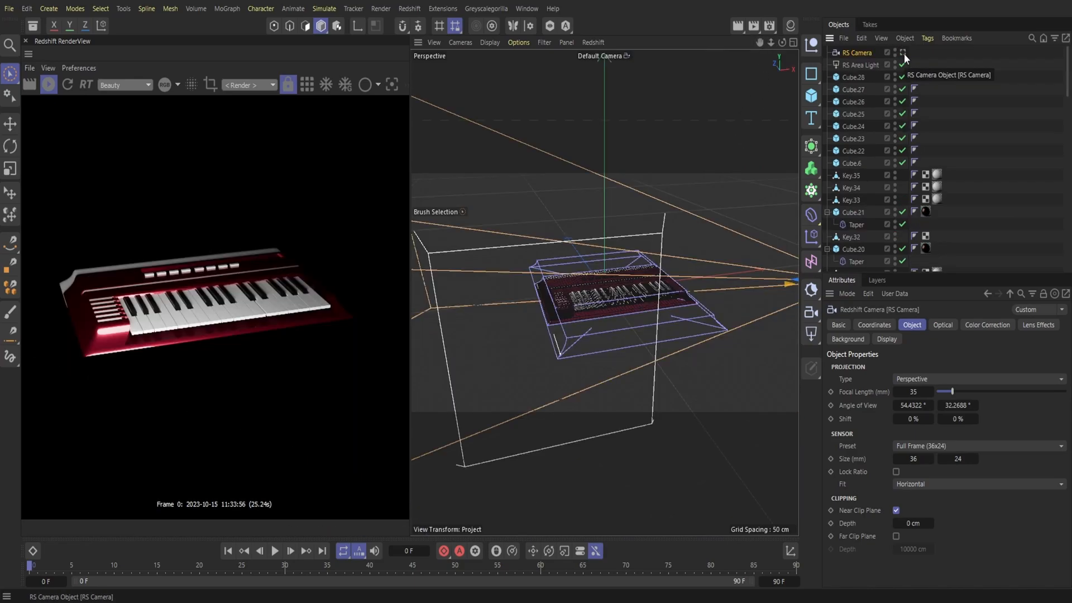
left_click(903, 53)
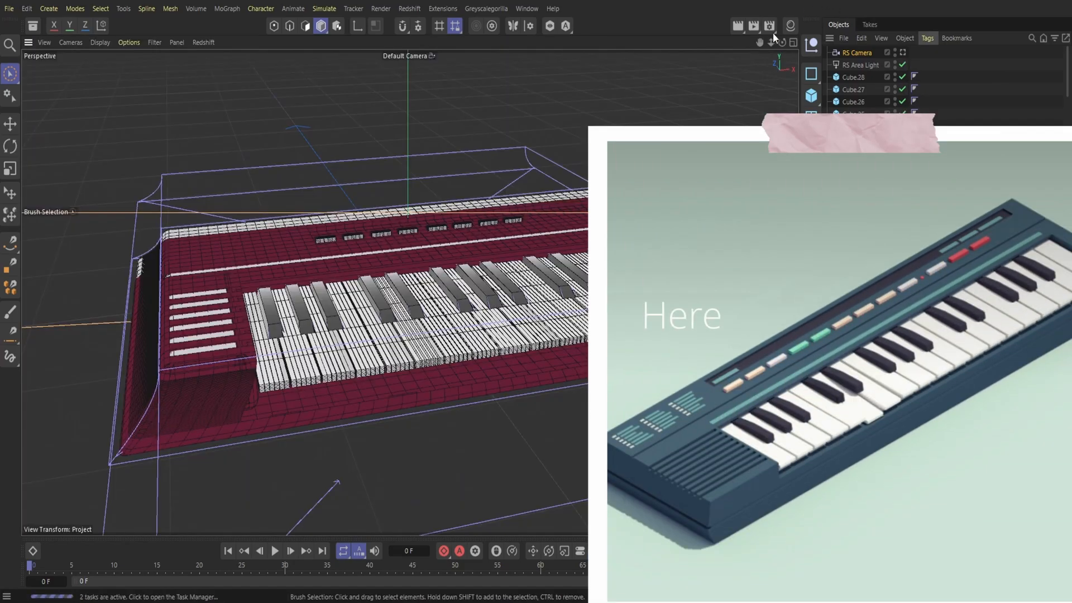
Step: Add a sphere with a radius of 5 cm and raise it along Y near the row of buttons
left_click_drag(313, 391, 394, 290, "alt")
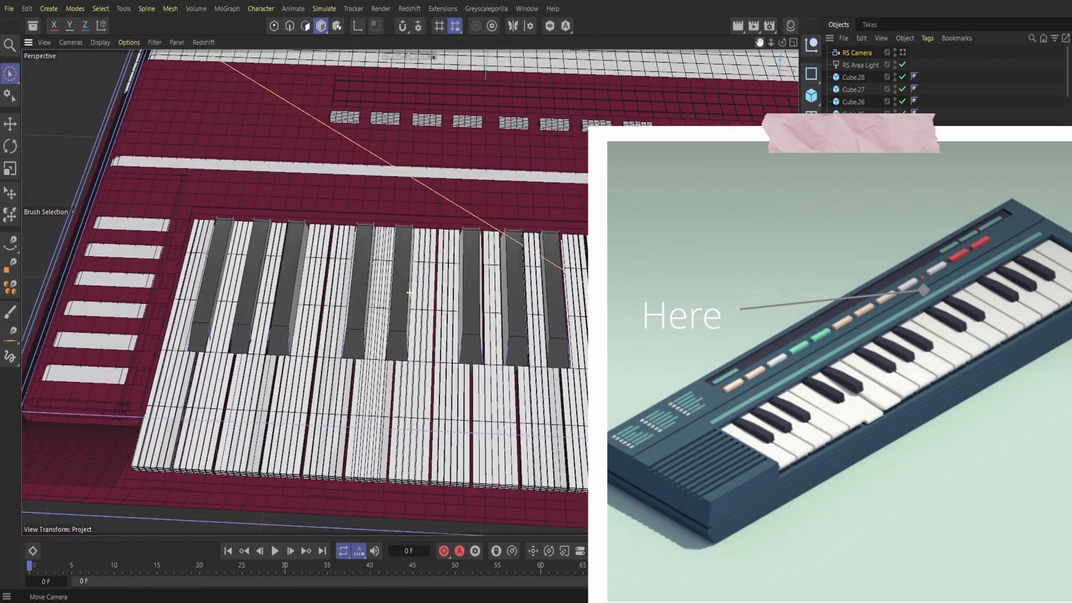
middle_click_drag(409, 292, 220, 296, "alt")
left_click(812, 95)
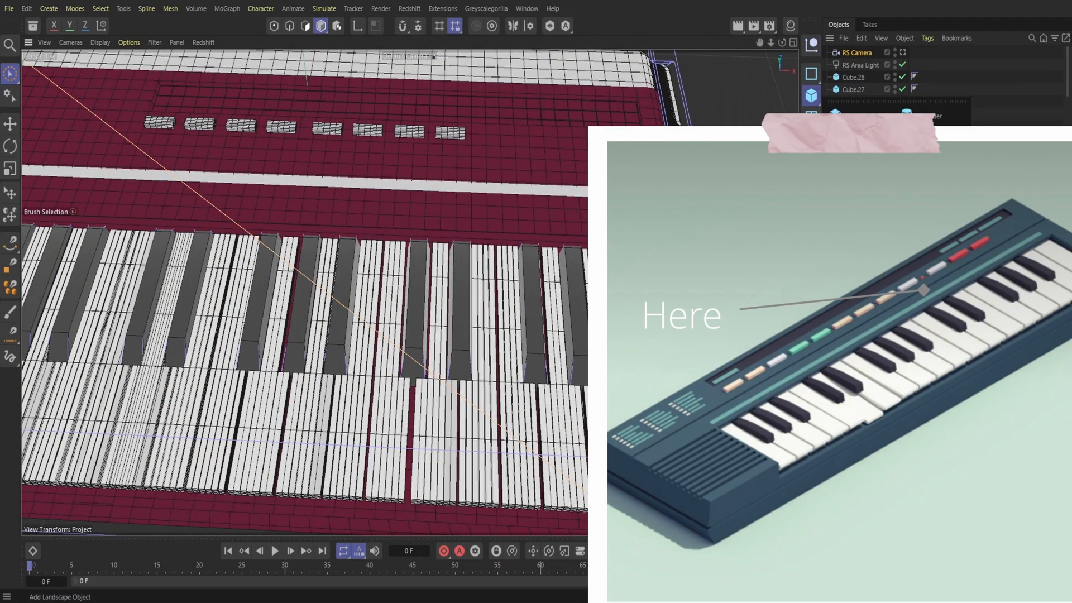
left_click(843, 152)
double_click(901, 355)
type("5")
key("Return")
left_click_drag(317, 131, 320, 112)
Step: Set the sphere's radius to 10 cm and move it up and along X past the last button
double_click(900, 354)
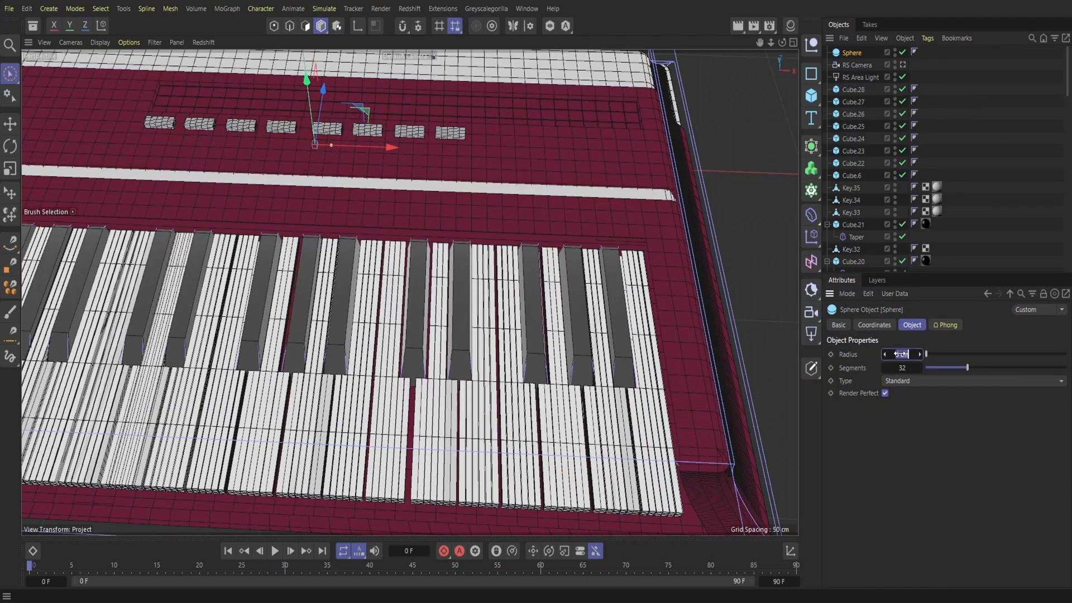
left_click_drag(770, 43, 916, 293)
left_click_drag(374, 195, 361, 158)
left_click_drag(433, 218, 825, 232)
left_click_drag(761, 42, 620, 39)
Step: Set the sphere's radius to 2 cm and lower it into the body surface beside the last button
double_click(901, 354)
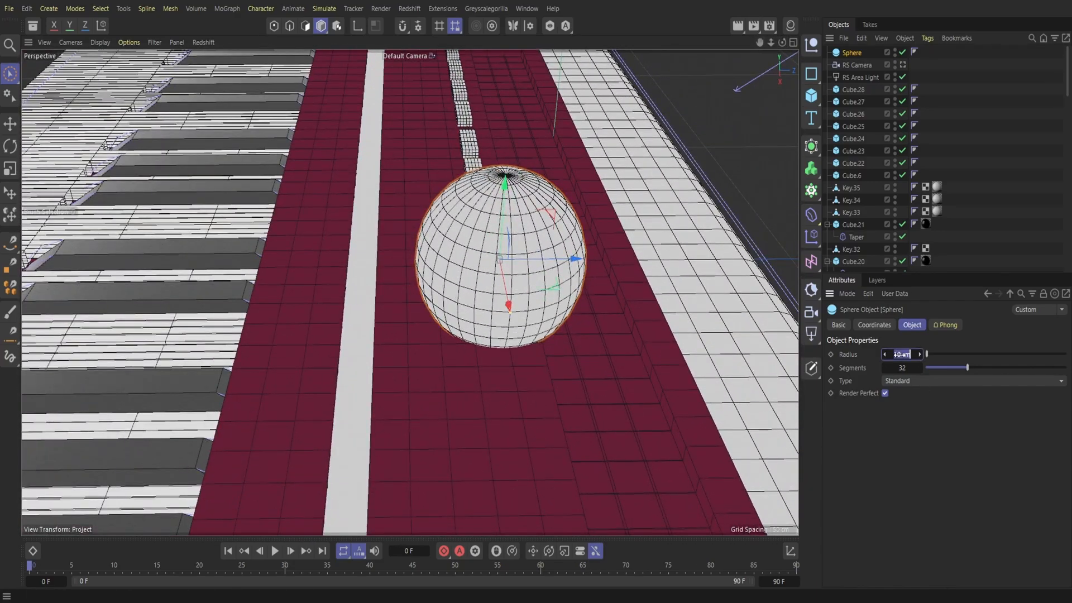
key("Return")
left_click_drag(506, 206, 504, 256)
mouse_move(782, 43)
left_mouse_down()
mouse_move(692, 61)
mouse_move(784, 44)
left_mouse_up()
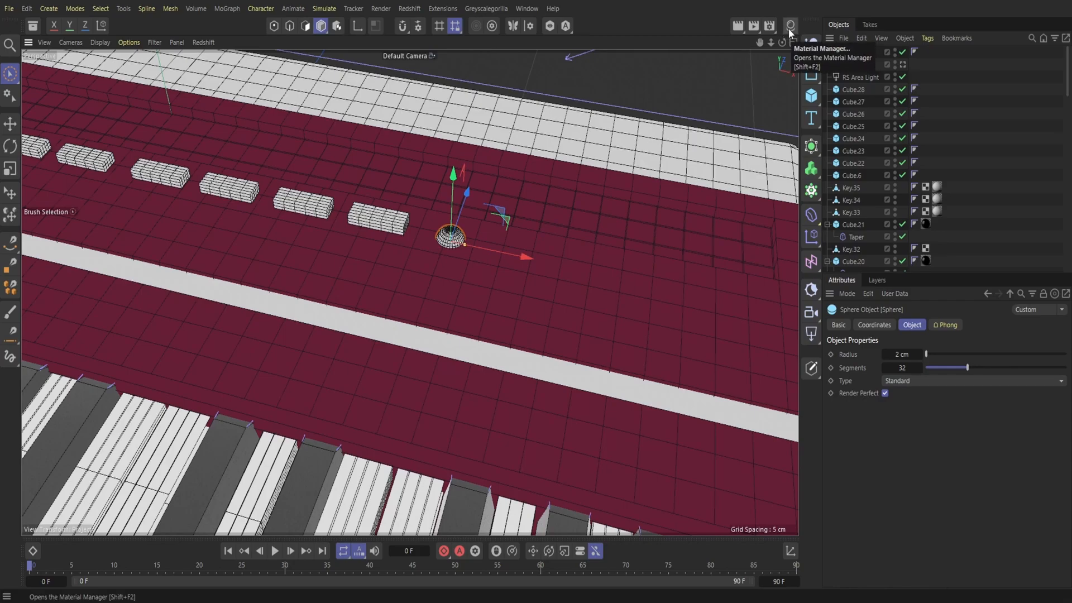
Step: Set the sphere's radius to 1 cm and raise it about 0.66 cm above the body surface
double_click(900, 352)
type("1")
key("Return")
left_click_drag(771, 42, 648, 28)
left_click_drag(546, 242, 546, 233)
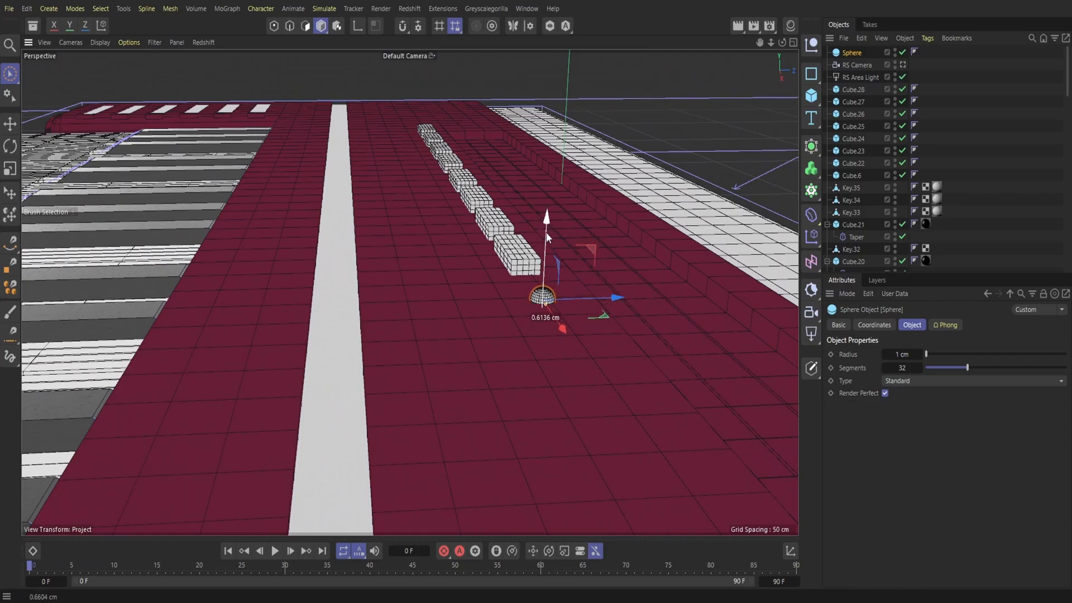
left_click_drag(783, 43, 747, 43)
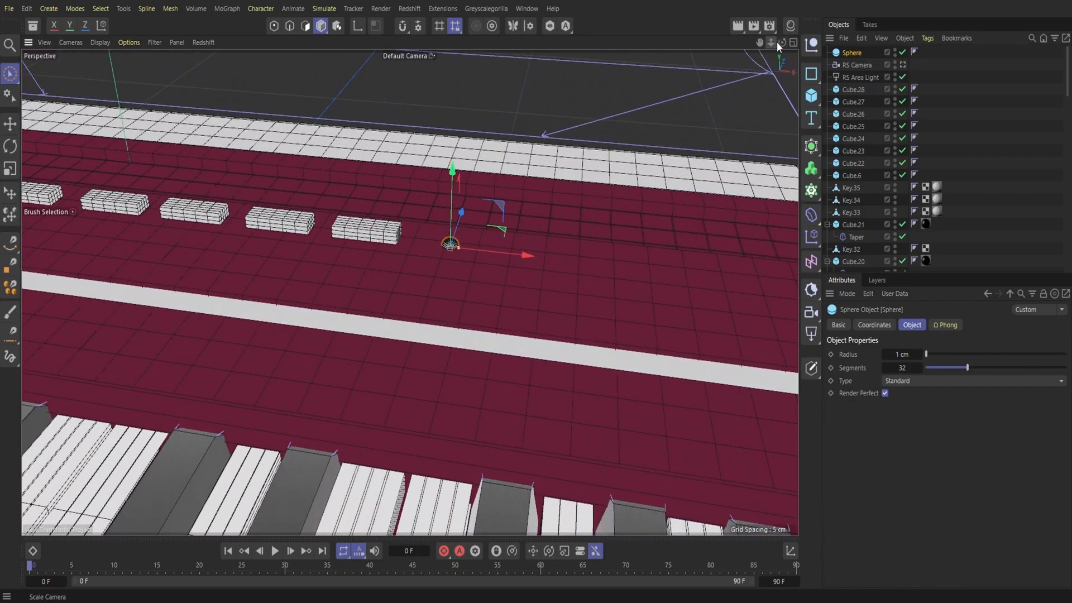
Step: Copy and paste two of the buttons, and move the copies along X to the far side of the sphere
left_click_drag(875, 102, 856, 86)
left_click(858, 41)
left_click(874, 90)
left_click(862, 40)
left_click(874, 103)
left_click_drag(383, 236, 645, 286)
mouse_move(771, 43)
left_mouse_down()
mouse_move(748, 44)
mouse_move(760, 43)
left_mouse_up()
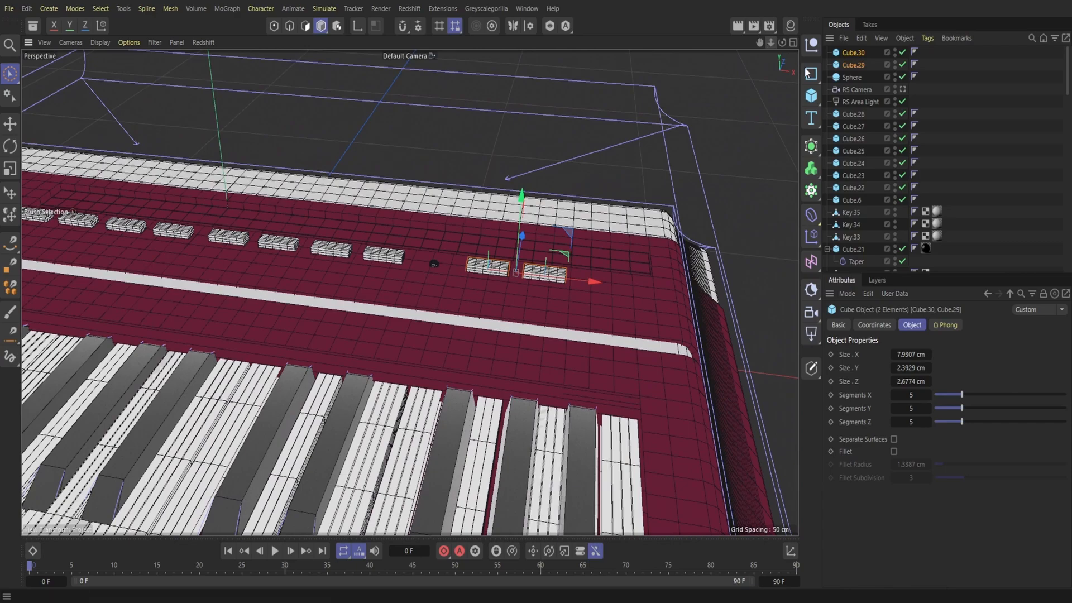
Step: Select the sphere, save the project, and open the Greyscalegorilla Plus Library
left_click(853, 77)
left_click(8, 11)
left_click(50, 162)
left_click(498, 8)
left_click(484, 174)
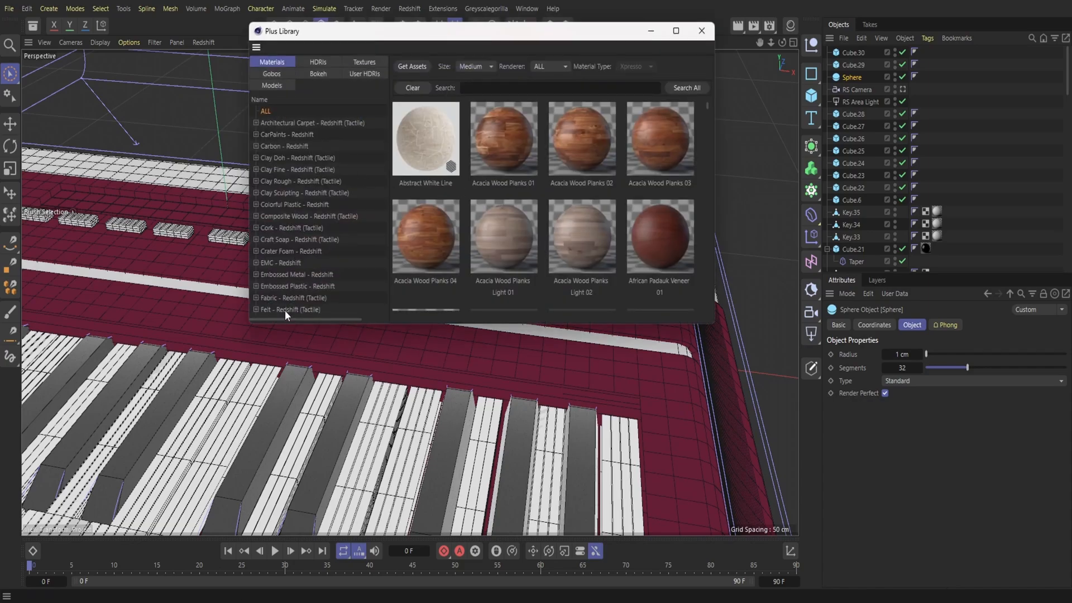
Step: Browse the Redshift material categories, including Embossed Metal, Embossed Plastic and Composite Wood, for a material for the sphere
left_click(284, 308)
left_click(282, 296)
left_click(289, 274)
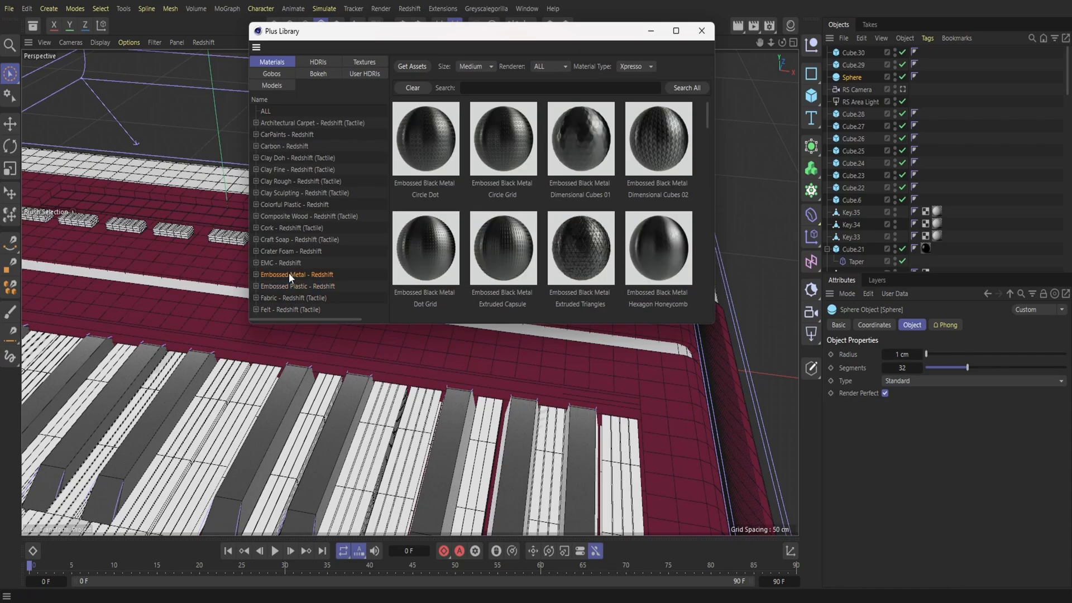
scroll(444, 256, "down", 10)
left_click(314, 288)
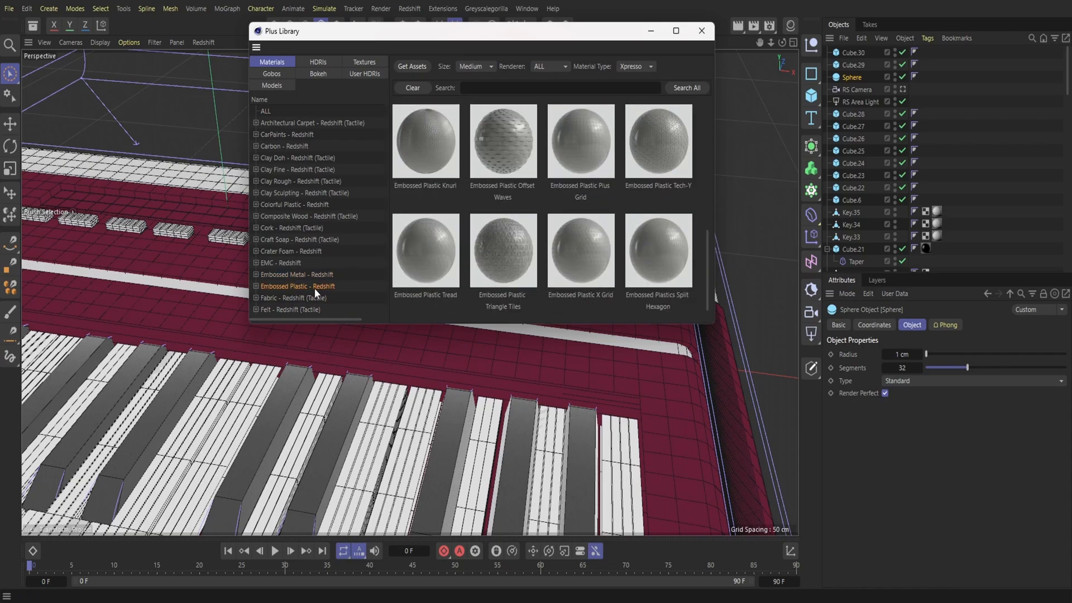
left_click(292, 263)
left_click(297, 239)
left_click(301, 216)
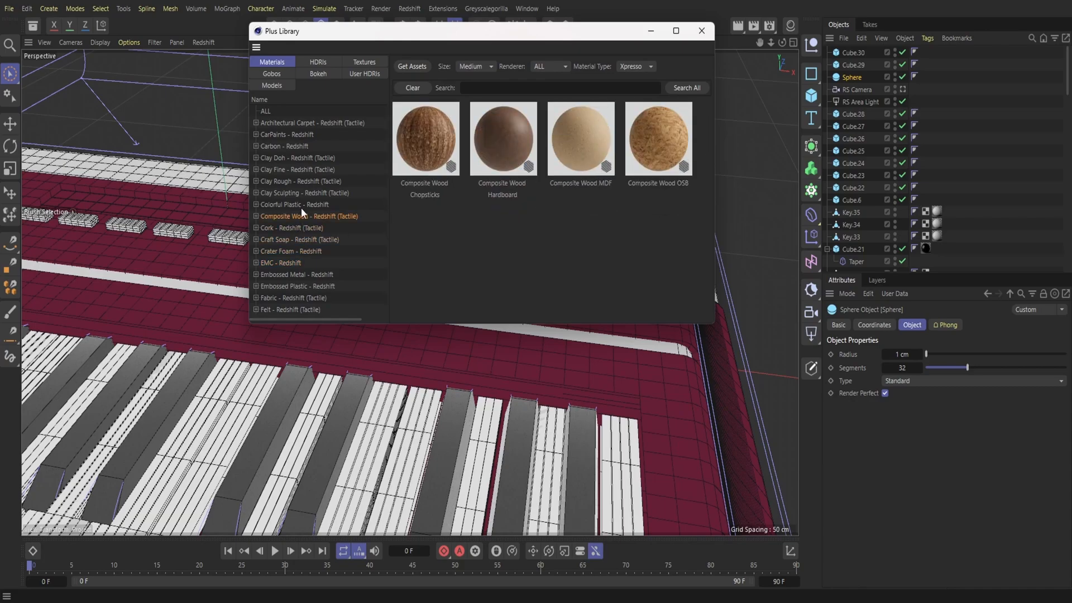
left_click(300, 205)
left_click(302, 180)
left_click(303, 170)
left_click(290, 145)
Step: Search all library materials for "red" and look through the results for a material for the sphere
left_click(267, 111)
left_click(503, 88)
type("red")
scroll(536, 197, "down", 15)
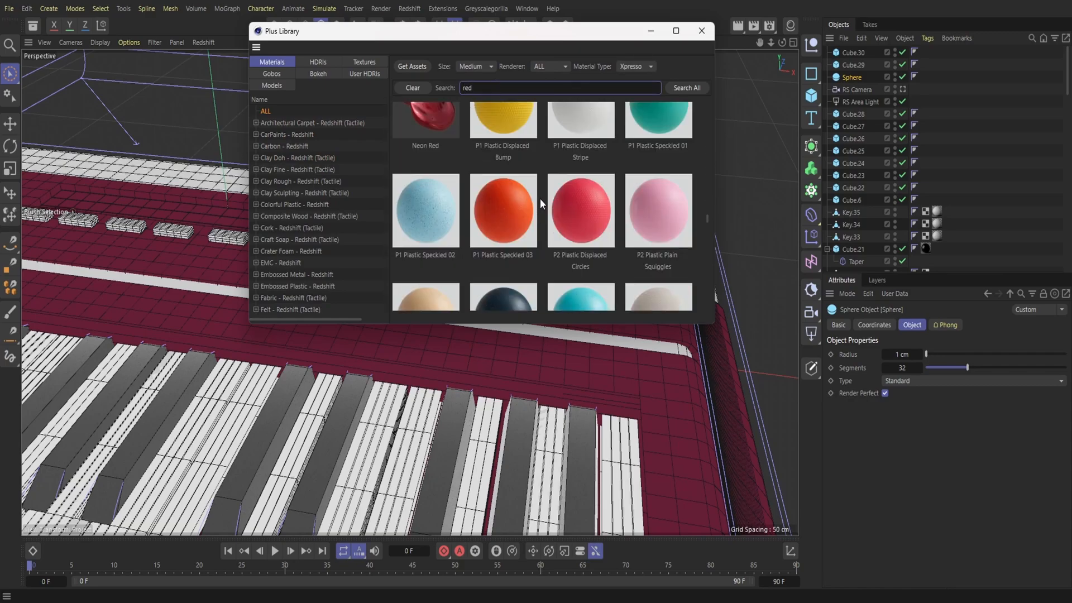
scroll(540, 199, "down", 12)
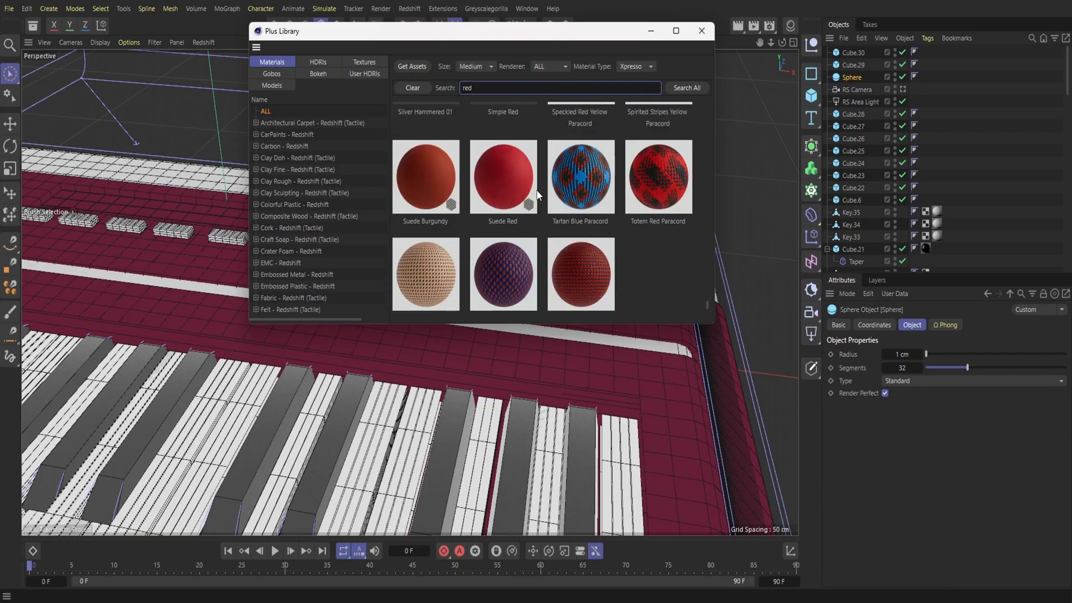
scroll(536, 193, "up", 3)
Step: Search the library for "ref", load the Retroreflector 07 material, and close the library
left_click(506, 88)
key("BackSpace")
type("f")
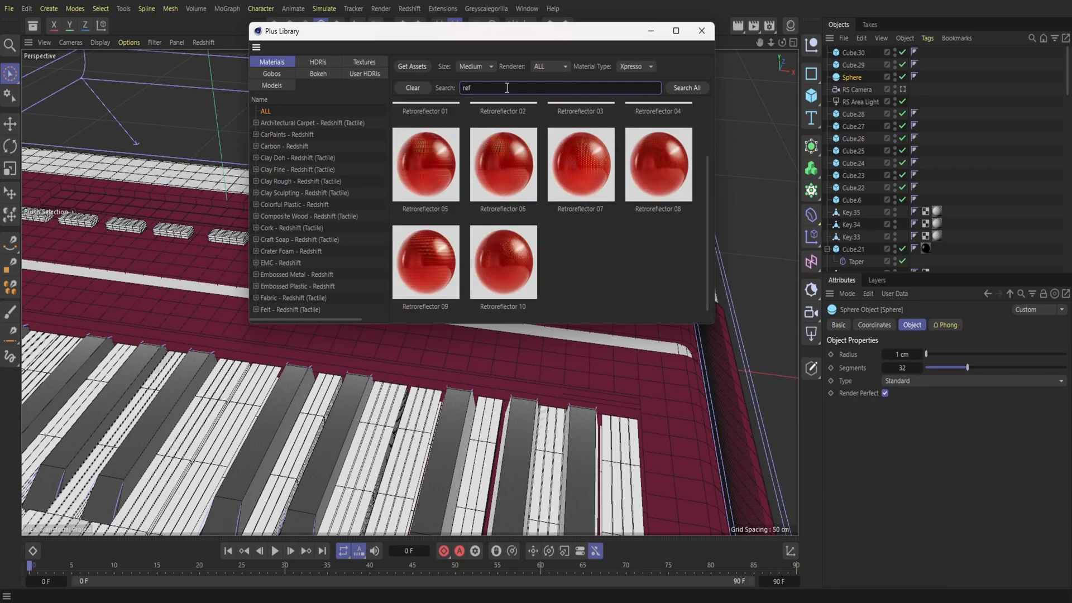
left_click(592, 172)
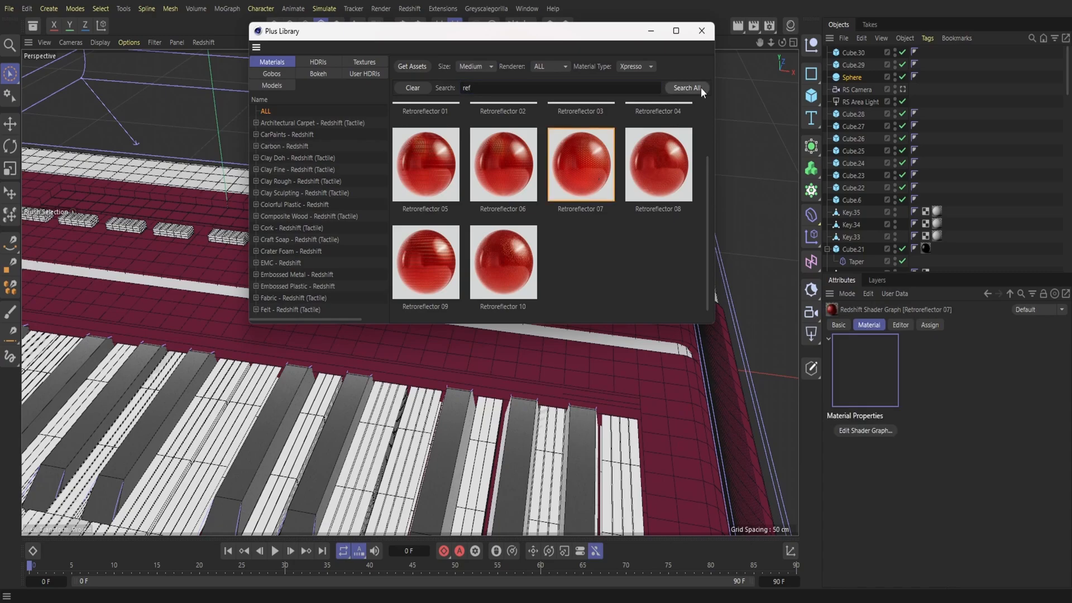
left_click(702, 31)
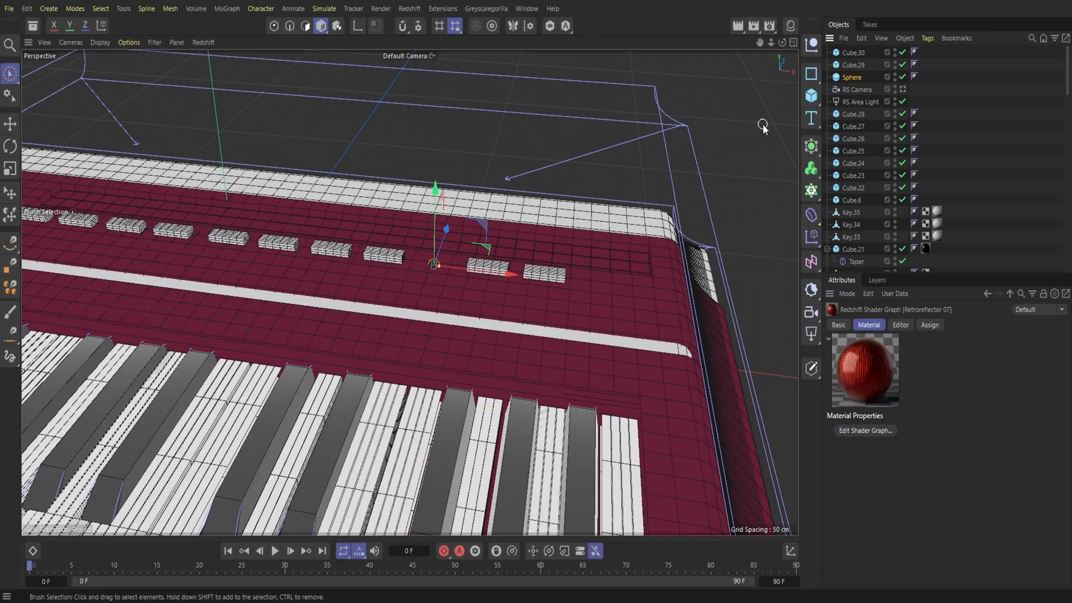
Step: Assign the Retroreflector 07 material to the sphere
left_click_drag(782, 43, 737, 35)
left_click(791, 26)
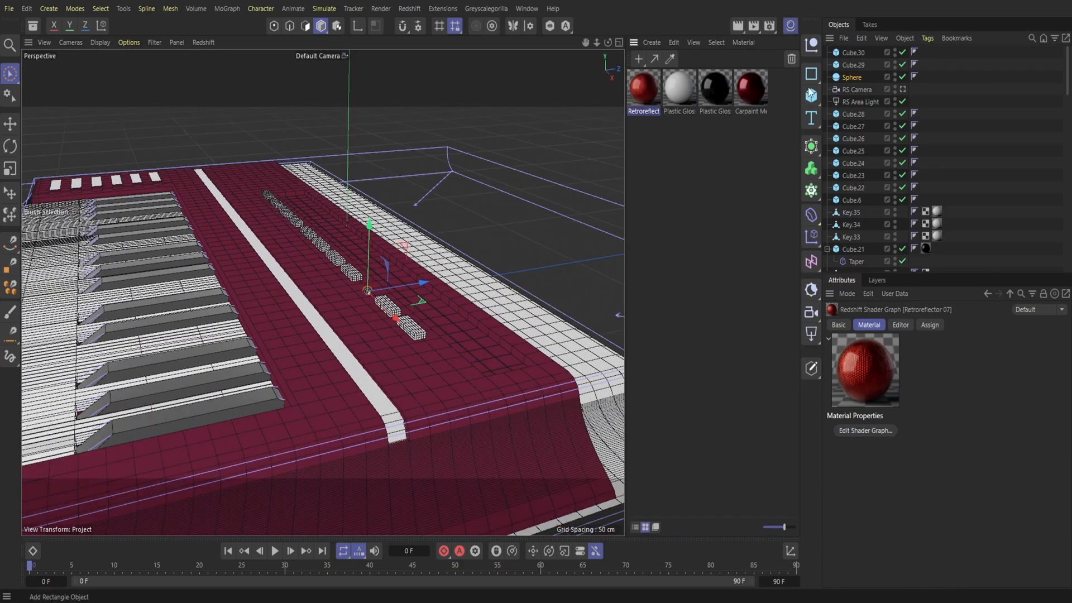
left_click_drag(854, 76, 853, 77)
left_click(791, 26)
left_click_drag(771, 42, 708, 57)
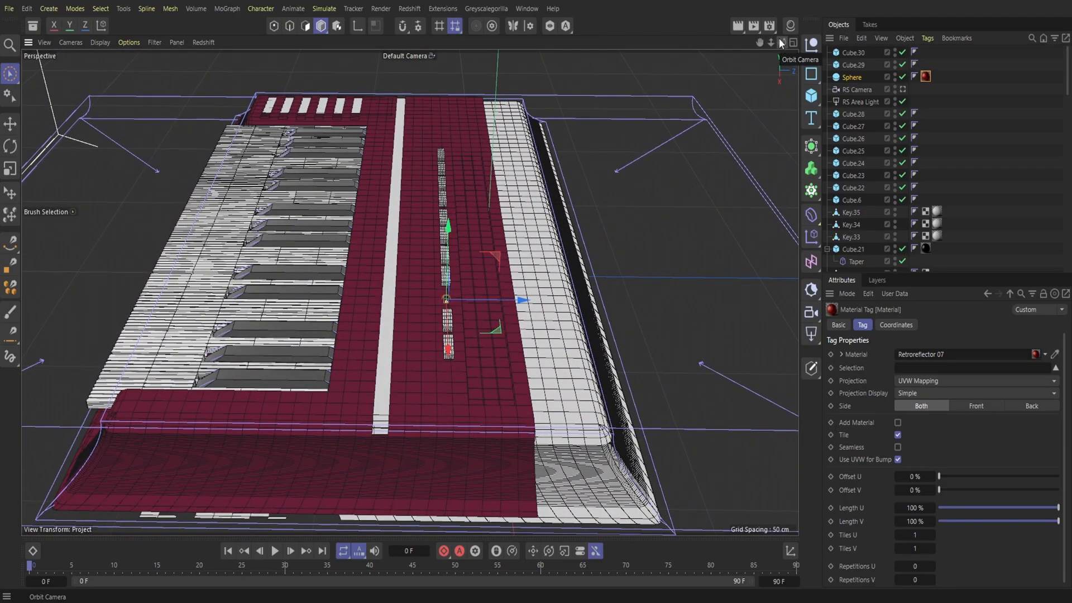
Step: Copy and paste the long white strip, and move the copy along Z into the recess behind the buttons
left_click(389, 278)
left_click(862, 39)
left_click(878, 89)
left_click(863, 39)
left_click(878, 102)
left_click_drag(474, 241, 548, 241)
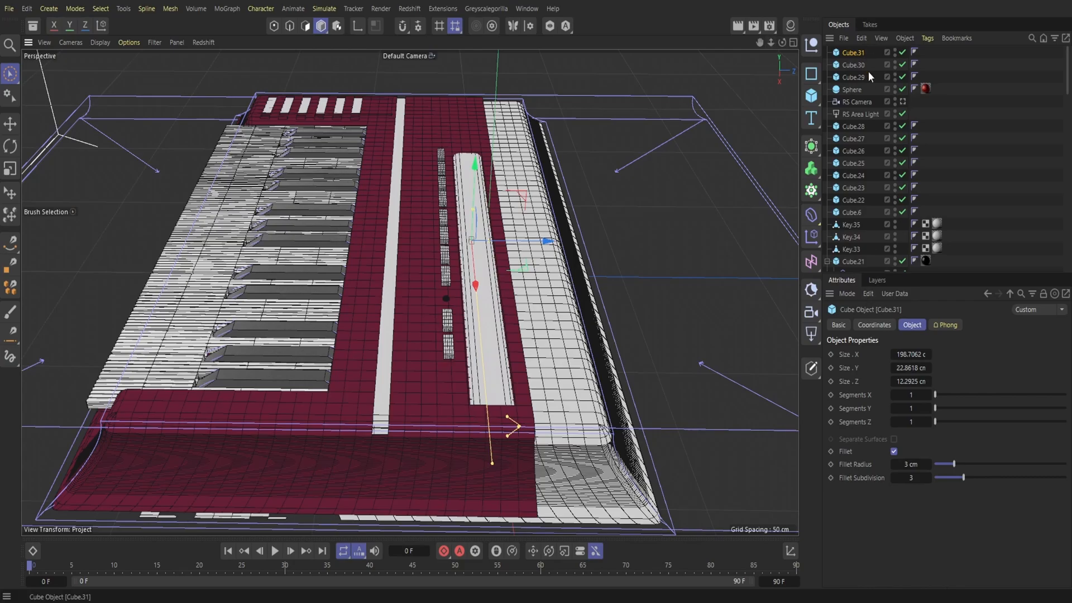
Step: Disable the fillet on the copied strip, Cube.31, and lower it slightly along Y
left_click(893, 450)
left_click_drag(771, 42, 792, 40)
left_click_drag(247, 167, 243, 173)
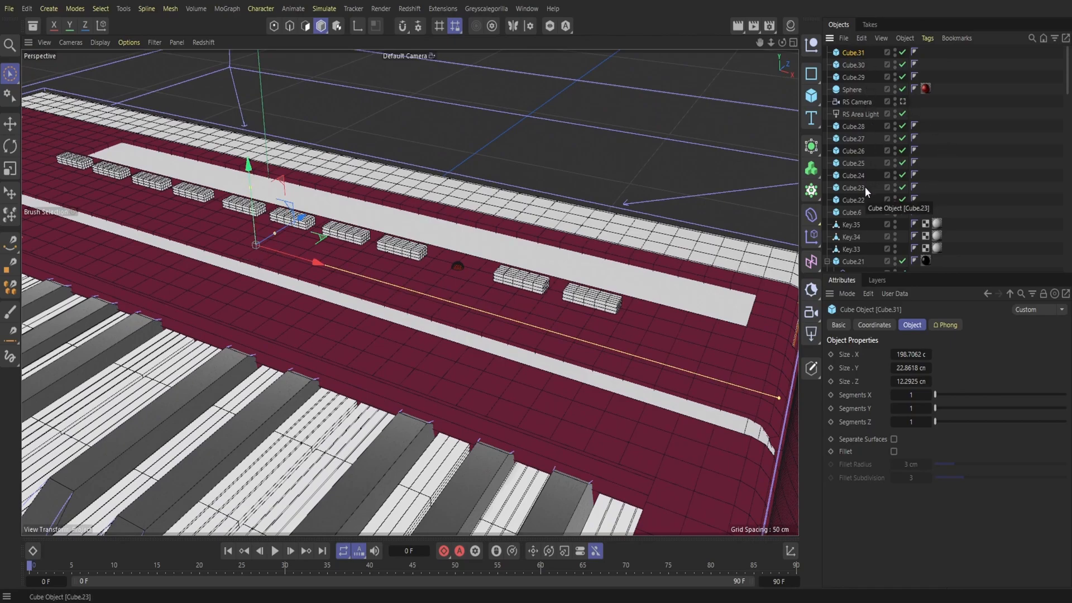
Step: Assign the Plastic Glossy 001 Black material to the strip Cube.31
left_click(791, 25)
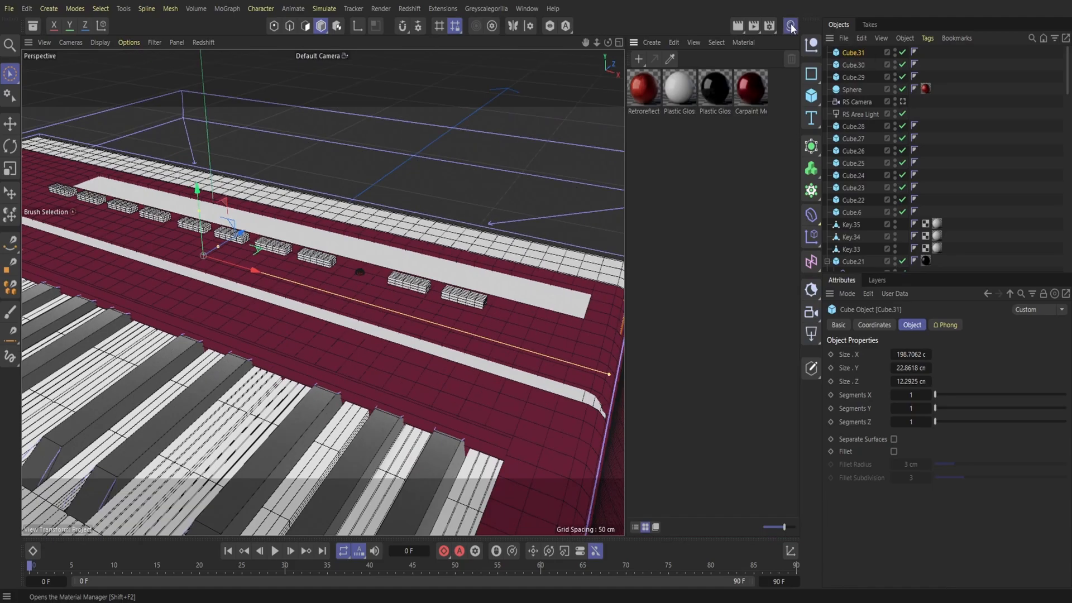
left_click_drag(858, 51, 859, 52)
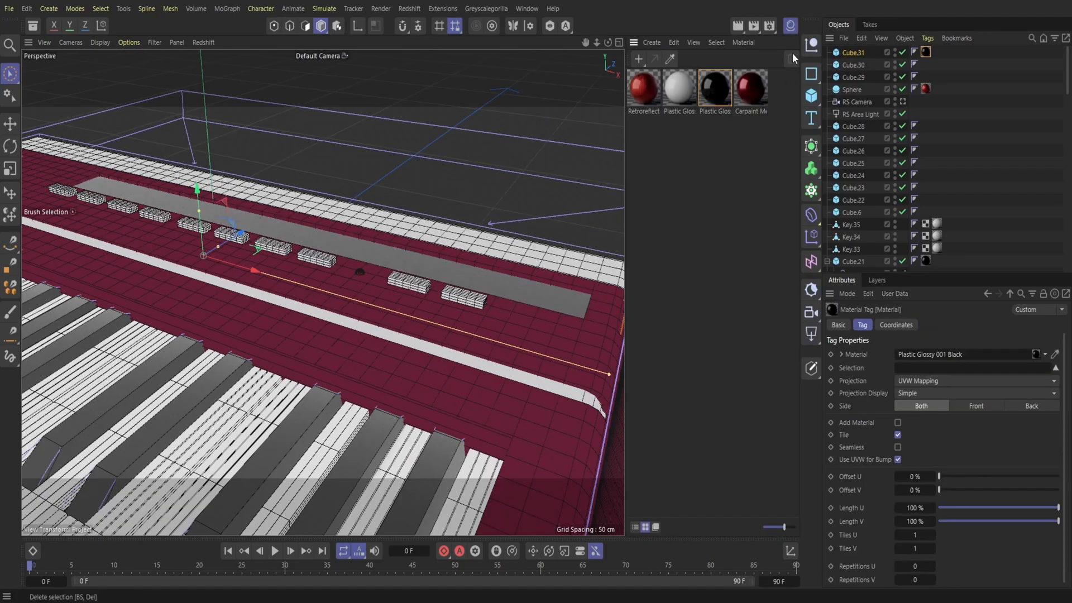
left_click(791, 25)
left_click_drag(771, 42, 748, 42)
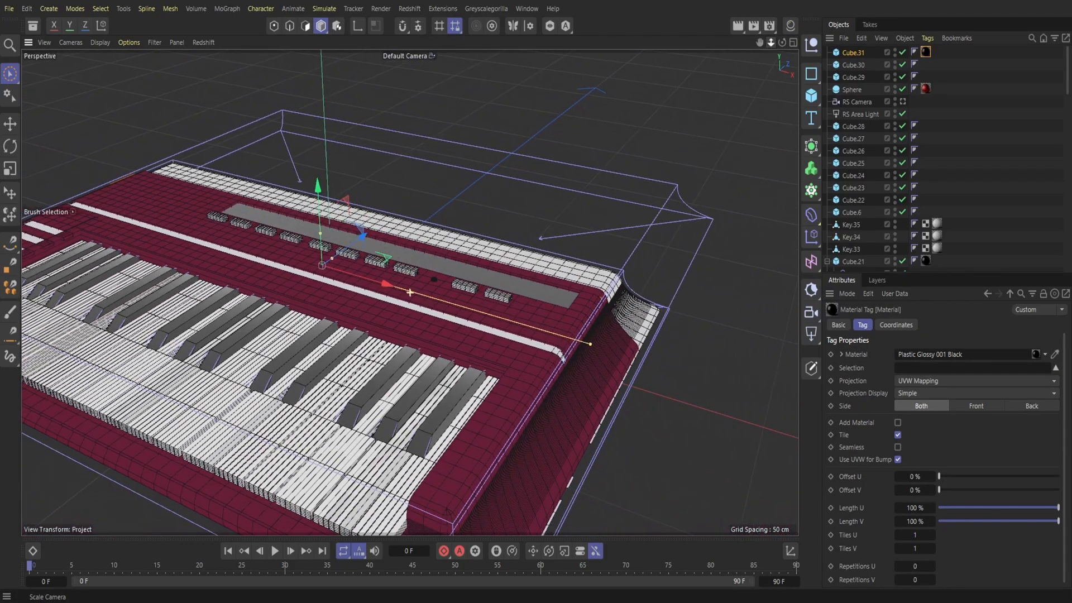
right_click_drag(410, 292, 464, 292, "alt")
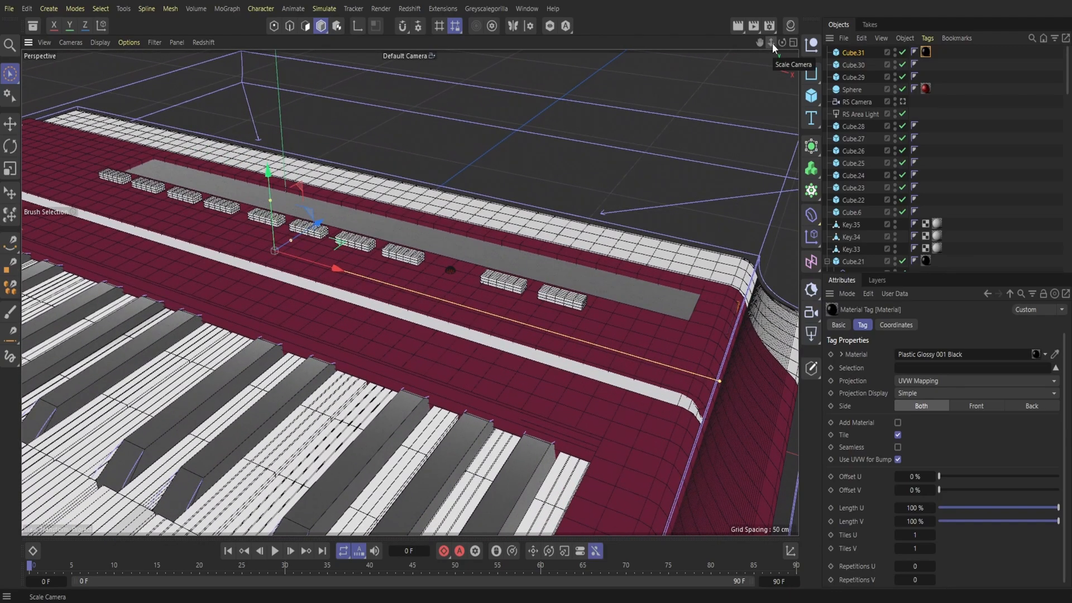
Step: Copy and paste buttons Cube.29 and Cube.30, and move the copies onto the black strip's end nearest the body's side edge
left_click(866, 76)
left_click(864, 63, "shift")
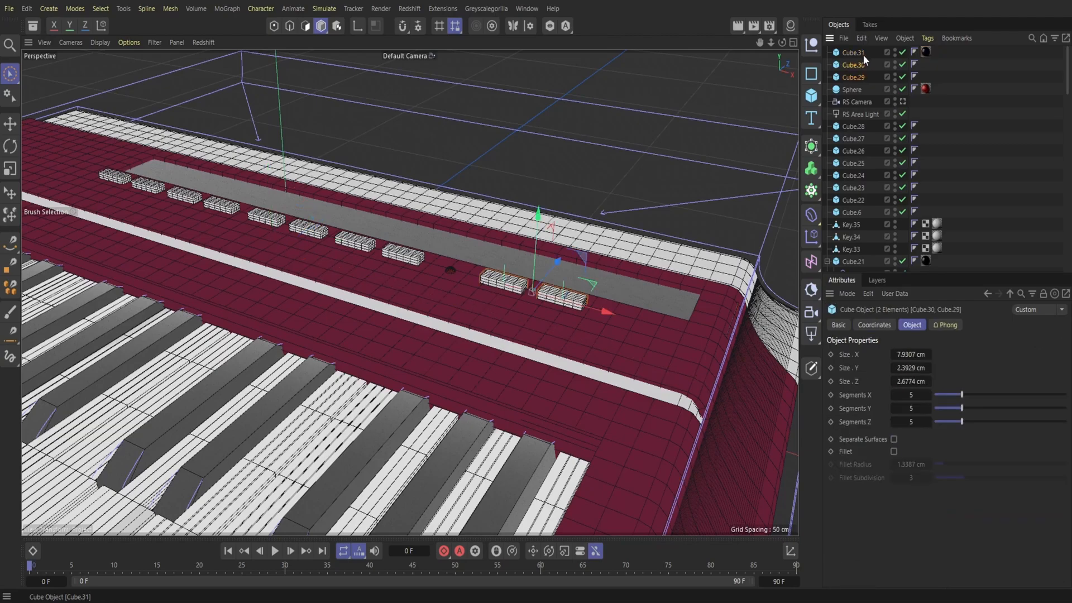
left_click(861, 38)
left_click(876, 88)
left_click(862, 39)
left_click(875, 103)
left_click_drag(410, 292, 369, 292, "alt")
left_click_drag(577, 321, 633, 309)
left_click_drag(572, 273, 569, 283)
left_click_drag(609, 374, 661, 439)
mouse_move(409, 292)
left_mouse_down("alt")
mouse_move(508, 330)
mouse_move(410, 303)
left_mouse_up("alt")
Step: Duplicate Cube.32 and move the copy along X to form a third button on the black strip
left_click(866, 63)
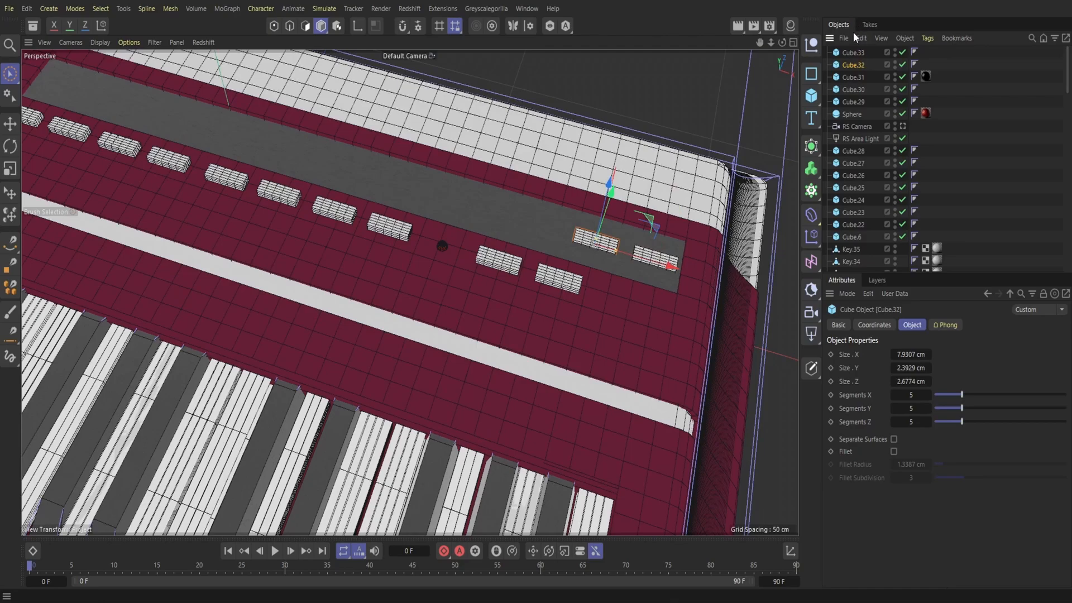
left_click(861, 38)
left_click(878, 104)
left_click_drag(635, 258, 585, 247)
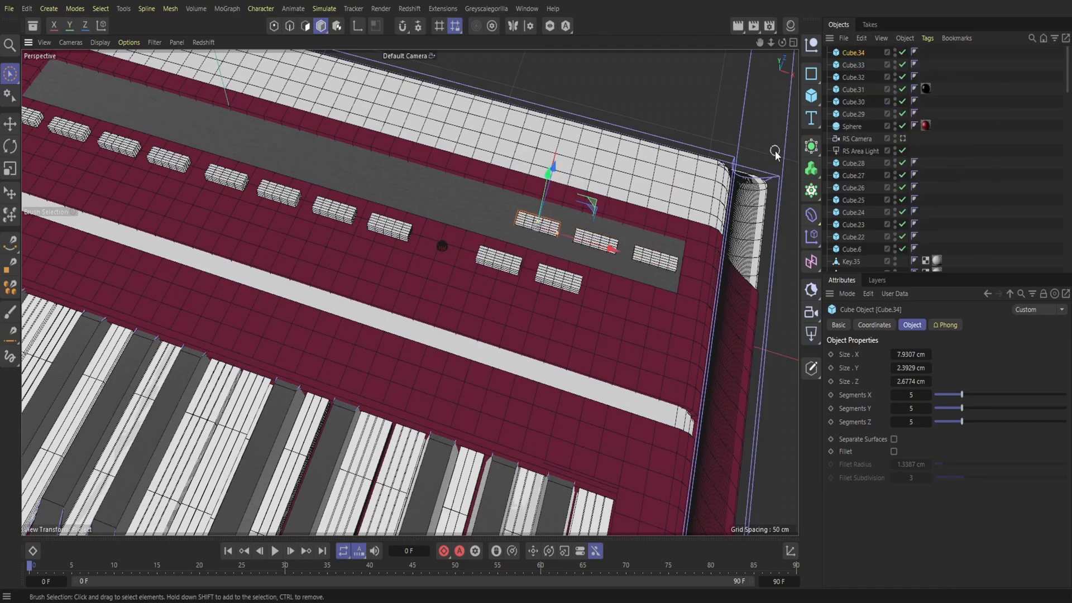
left_click_drag(771, 44, 762, 38)
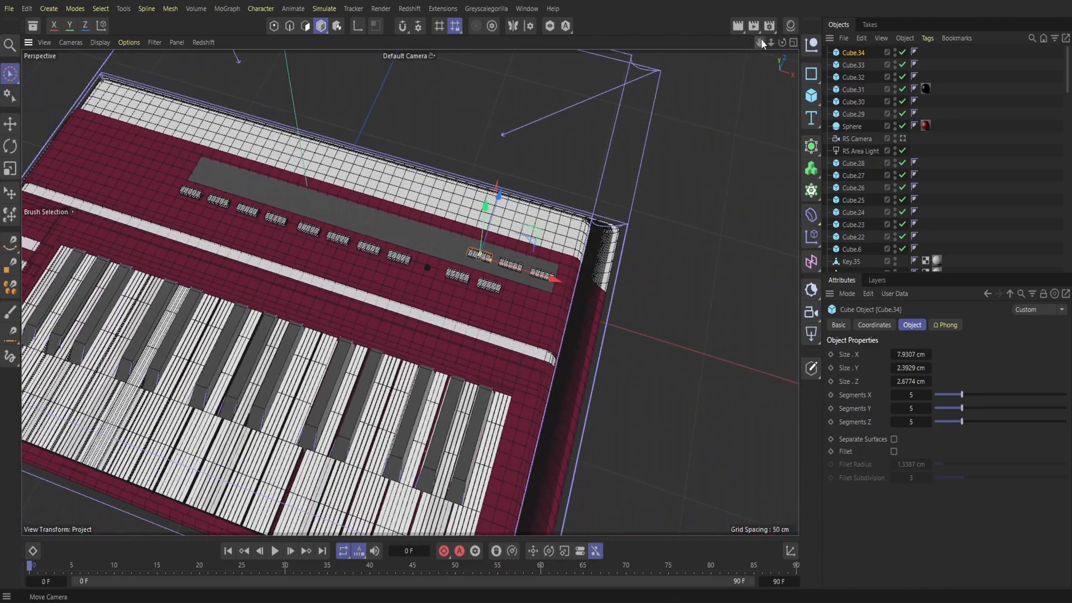
Step: Duplicate button Cube.34 and move the copy along X to the opposite end of the black strip
left_click(862, 38)
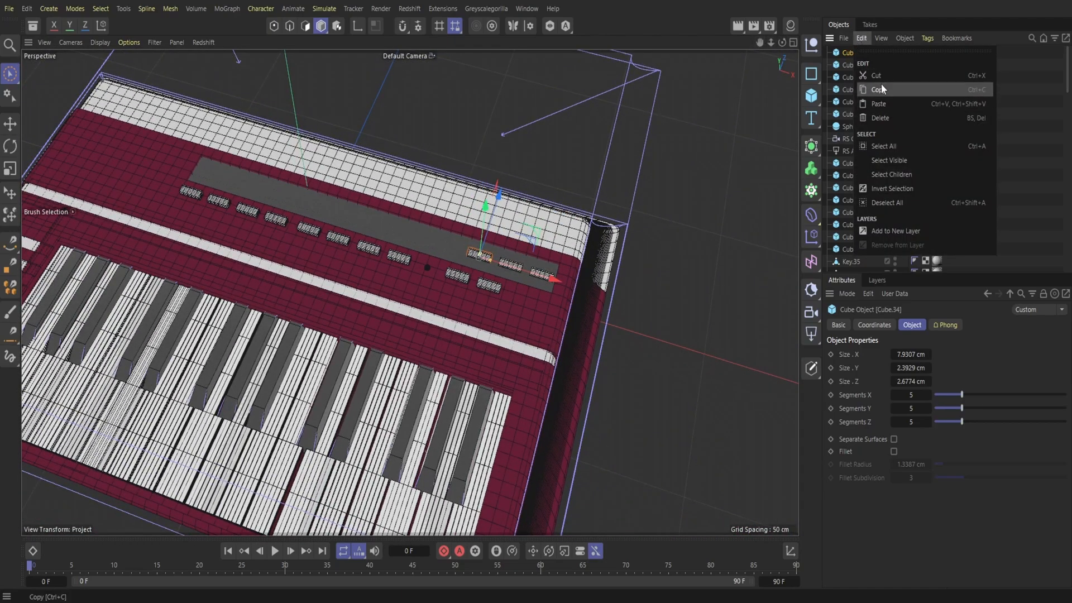
left_click(878, 90)
key("ctrl+v")
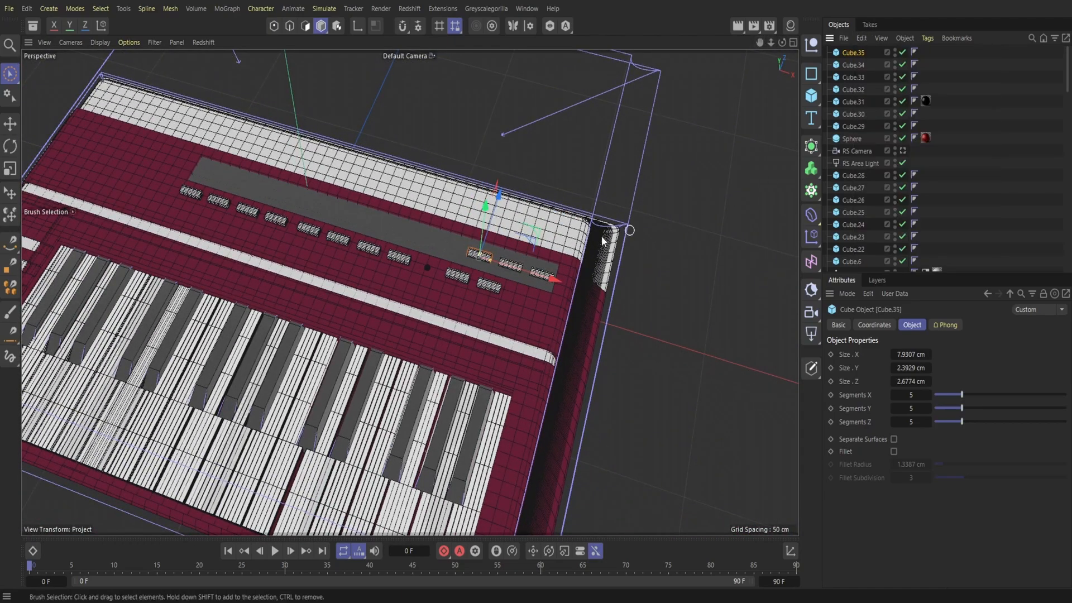
left_click_drag(550, 281, 273, 200)
mouse_move(782, 43)
left_mouse_down()
mouse_move(748, 56)
mouse_move(777, 44)
mouse_move(756, 47)
left_mouse_up()
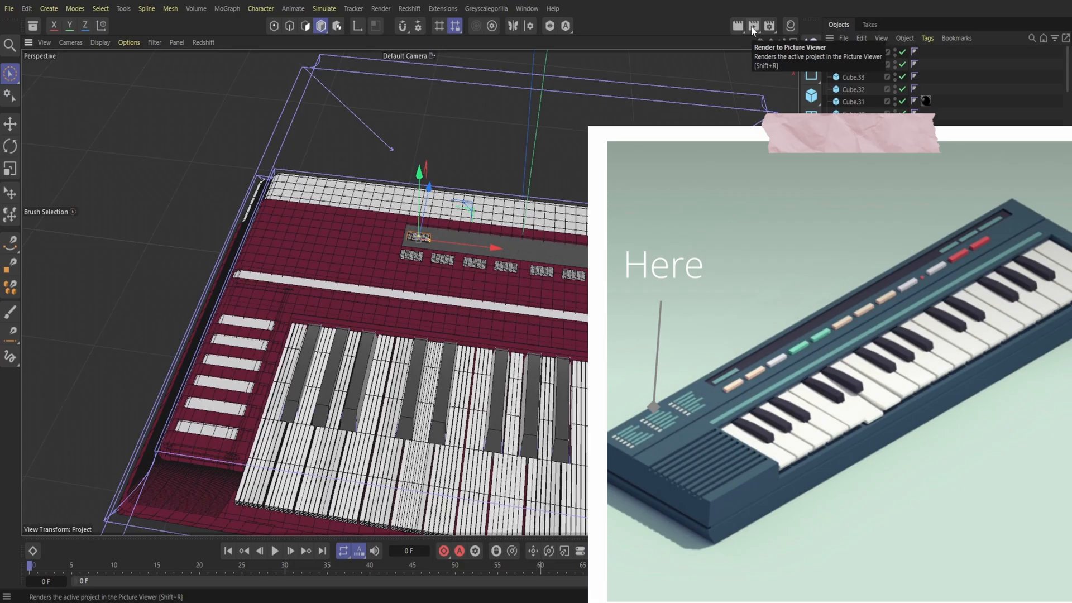
Step: Duplicate button Cube.35 and move the copy along X off the strip onto the empty area beside it
left_click_drag(782, 42, 783, 44)
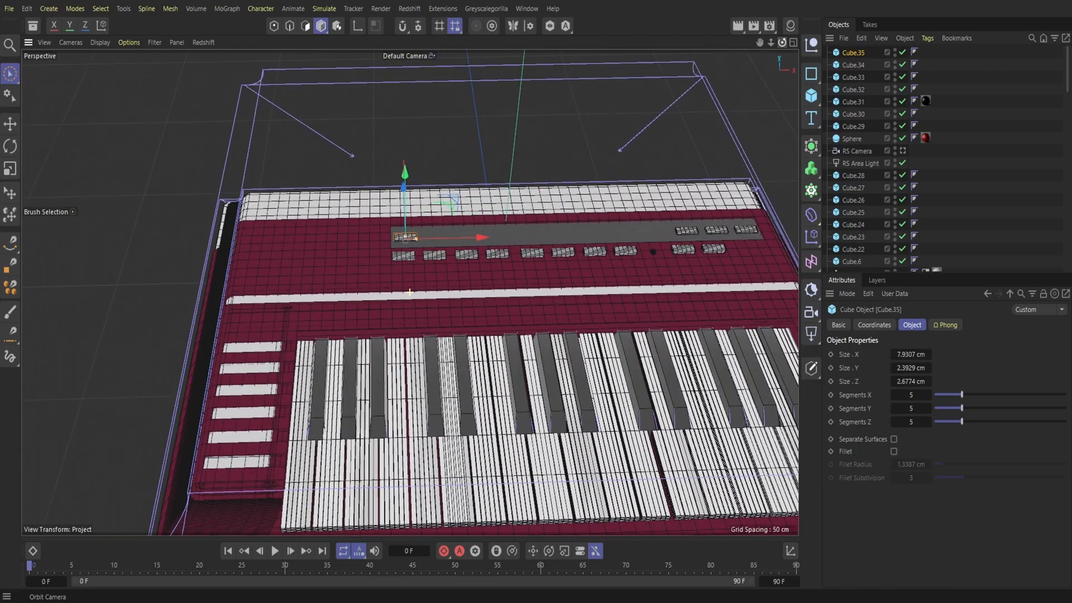
left_click(861, 38)
left_click(884, 89)
key("ctrl+v")
left_click_drag(460, 237, 320, 244)
left_click_drag(259, 214, 258, 211)
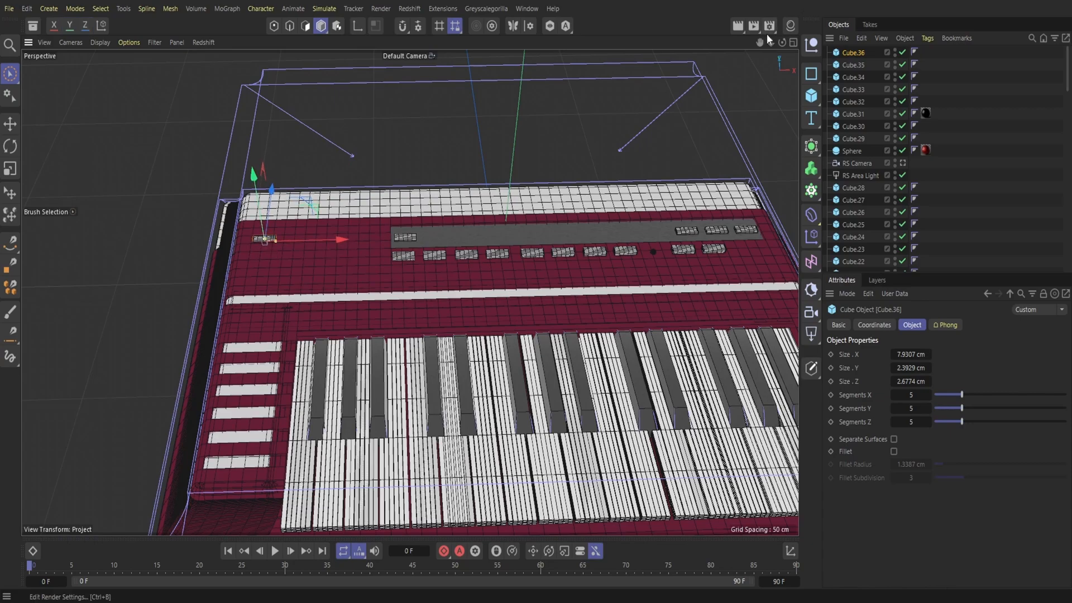
Step: Narrow Cube.36 to about 2.83 cm in X and position it near the body's back corner
left_click_drag(761, 43, 771, 44)
left_click_drag(759, 43, 756, 53)
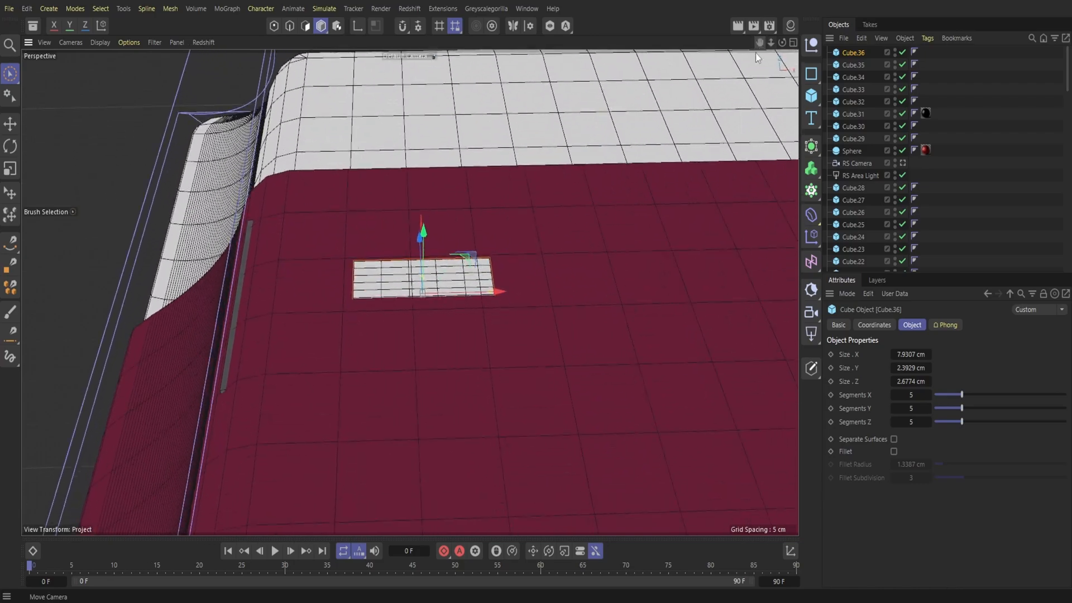
left_click_drag(491, 291, 449, 297)
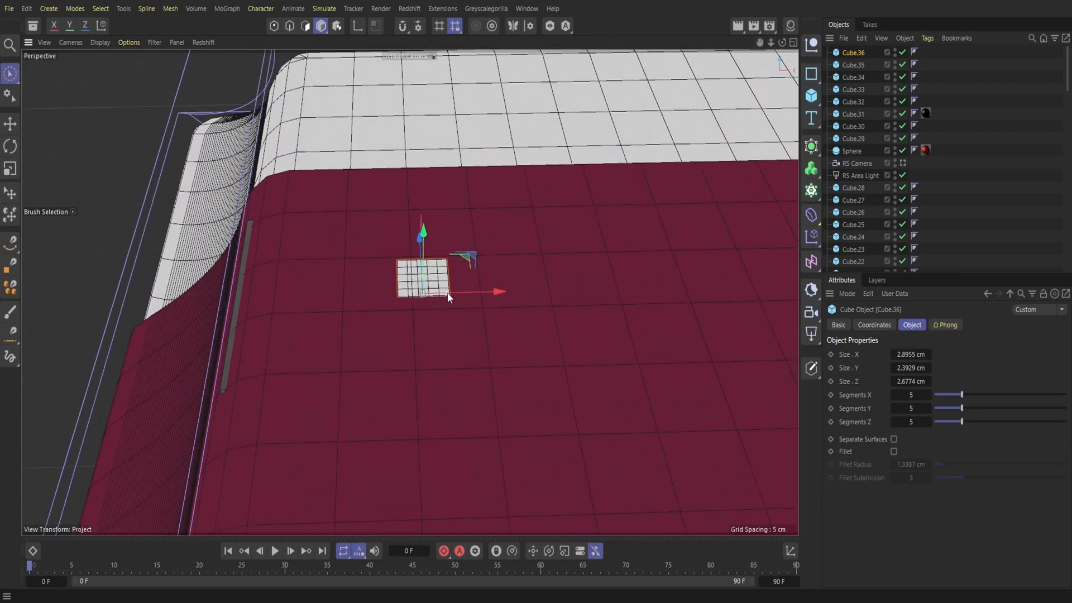
scroll(486, 301, "down", 6)
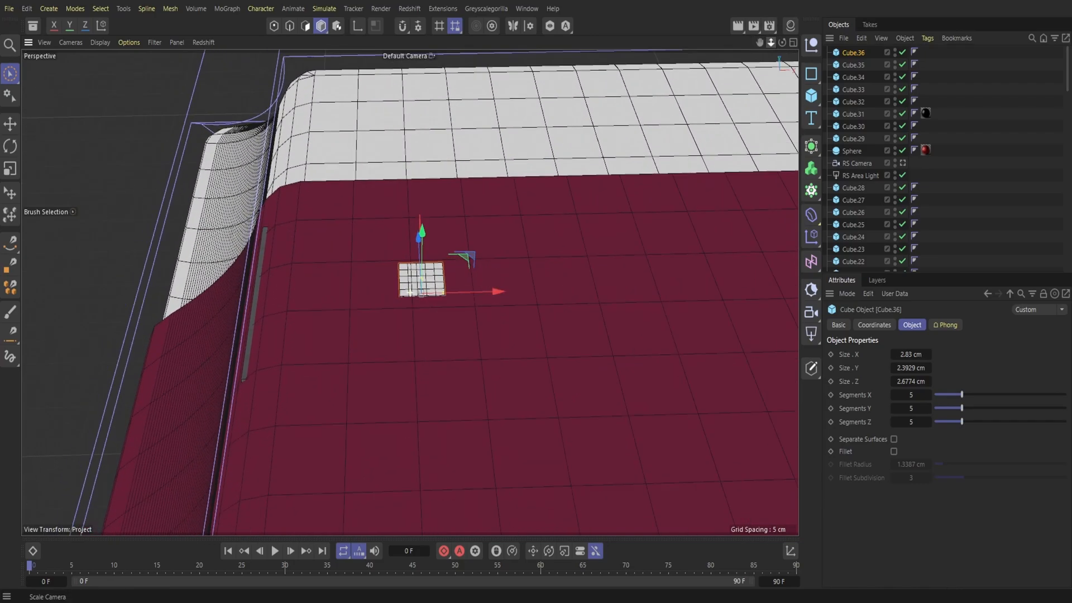
left_click_drag(487, 292, 472, 299)
left_click_drag(783, 42, 862, 43)
left_click_drag(373, 299, 349, 291)
Step: Duplicate the small square button Cube.36 and move the copy along Z just in front of it
left_click(864, 38)
left_click(893, 90)
left_click(865, 39)
left_click(868, 103)
left_click_drag(329, 287, 351, 296)
Step: Duplicate both square buttons together and move the copies along Z to make a column of four
left_click_drag(851, 53, 851, 53)
left_click(865, 39)
left_click(887, 91)
left_click(865, 38)
left_click(868, 103)
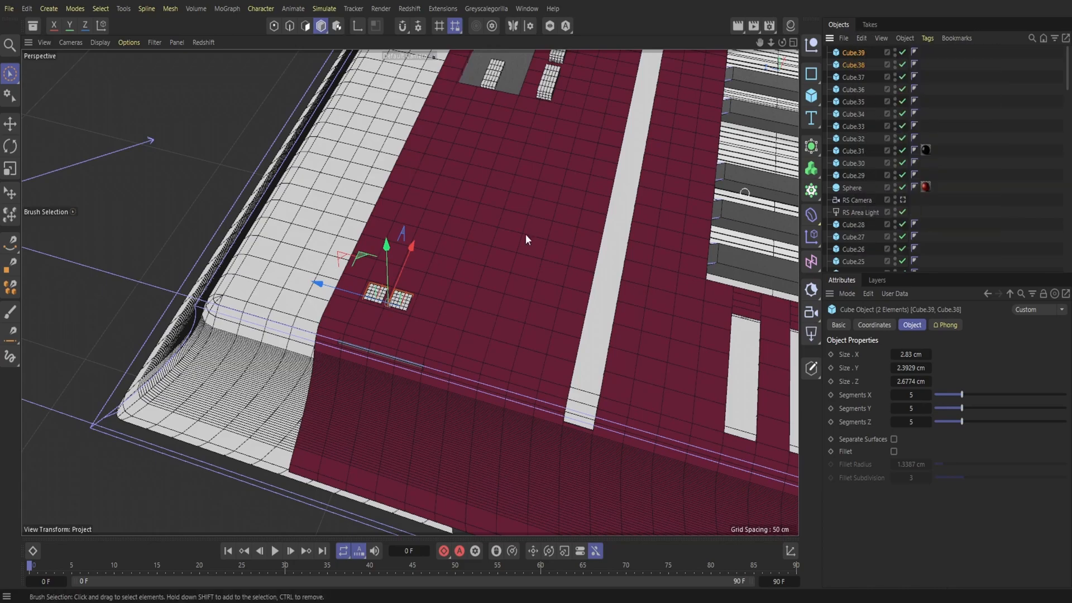
left_click_drag(353, 294, 403, 317)
Step: Duplicate Cube.38 and Cube.39 and move the copies along Z to extend the column to six squares
left_click_drag(625, 228, 409, 292, "alt")
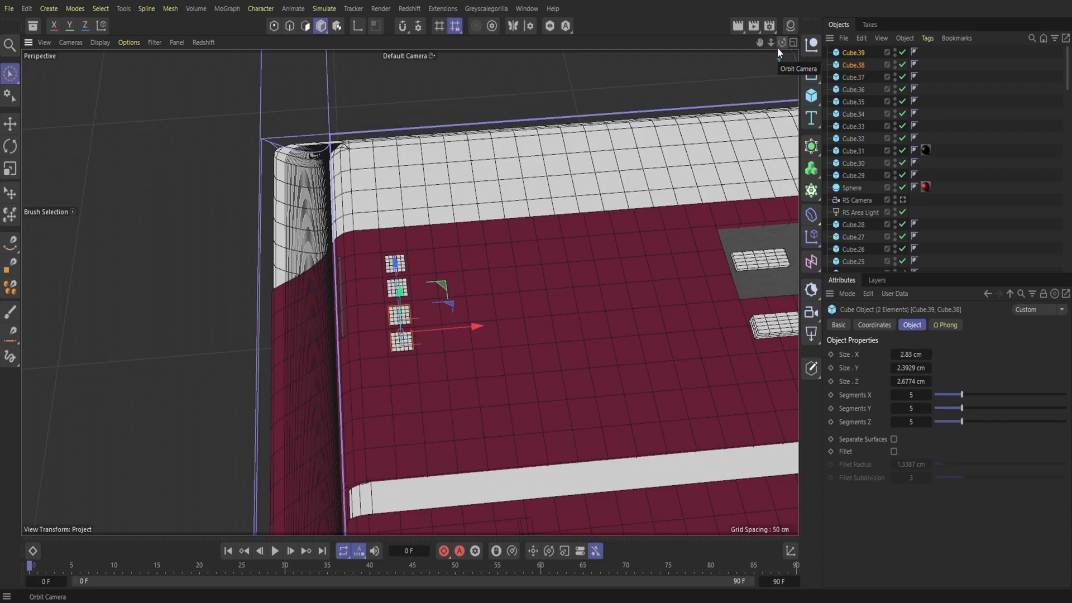
left_click(862, 38)
left_click(878, 90)
left_click(861, 39)
left_click(878, 105)
left_click_drag(784, 41, 865, 23)
left_click_drag(412, 307, 464, 323)
Step: Duplicate all six square buttons and move the copies along X to form a second column beside them
left_click_drag(783, 43, 731, 52)
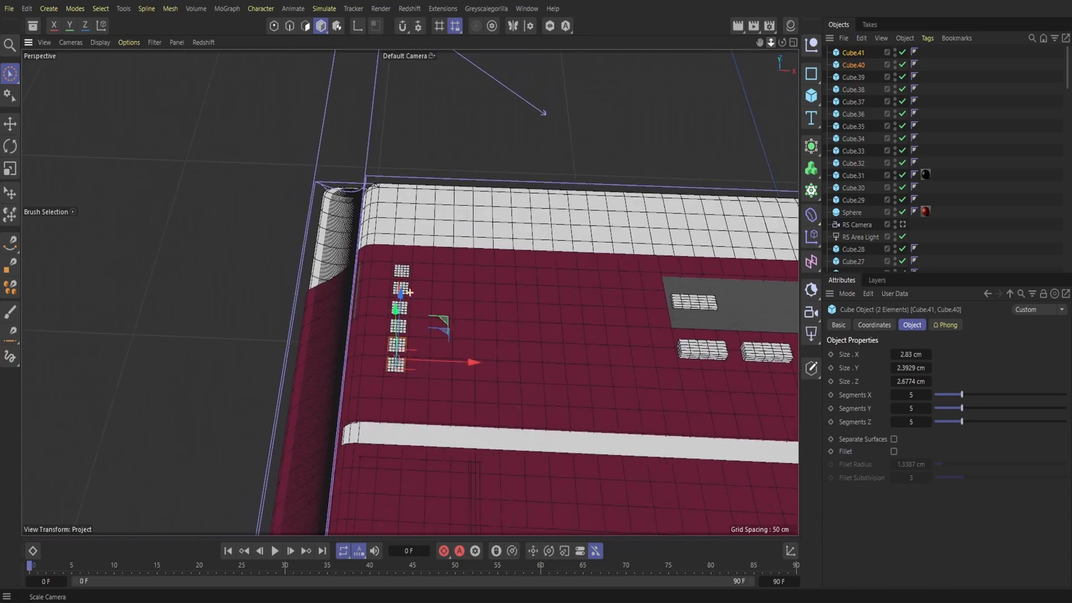
left_click(854, 114, "shift")
left_click(860, 38)
left_click(885, 90)
left_click(862, 39)
left_click(882, 103)
left_click_drag(467, 333, 490, 328)
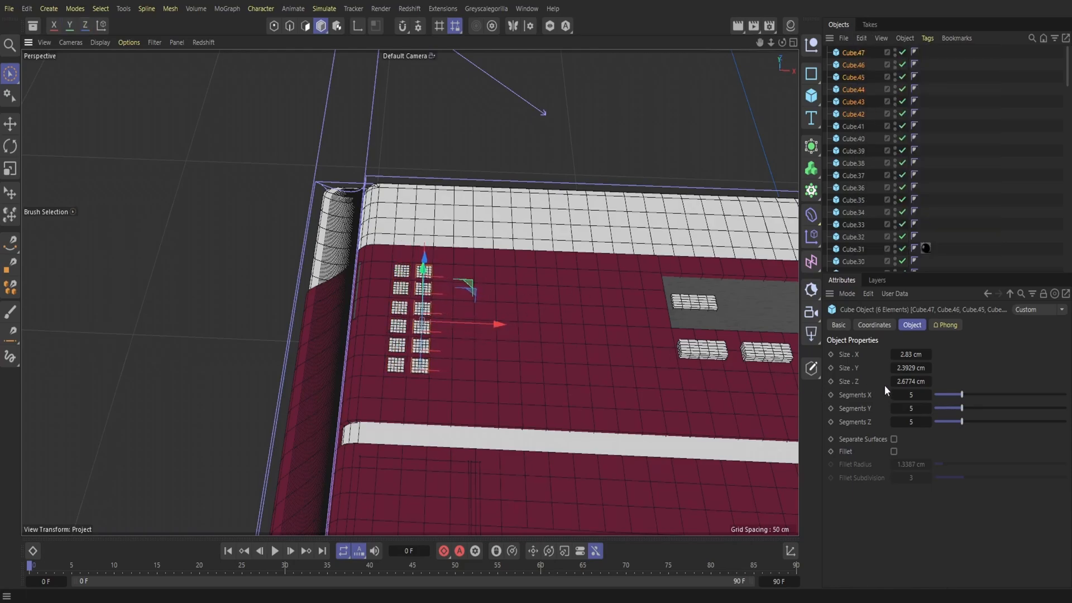
left_click(926, 367)
left_click(927, 366)
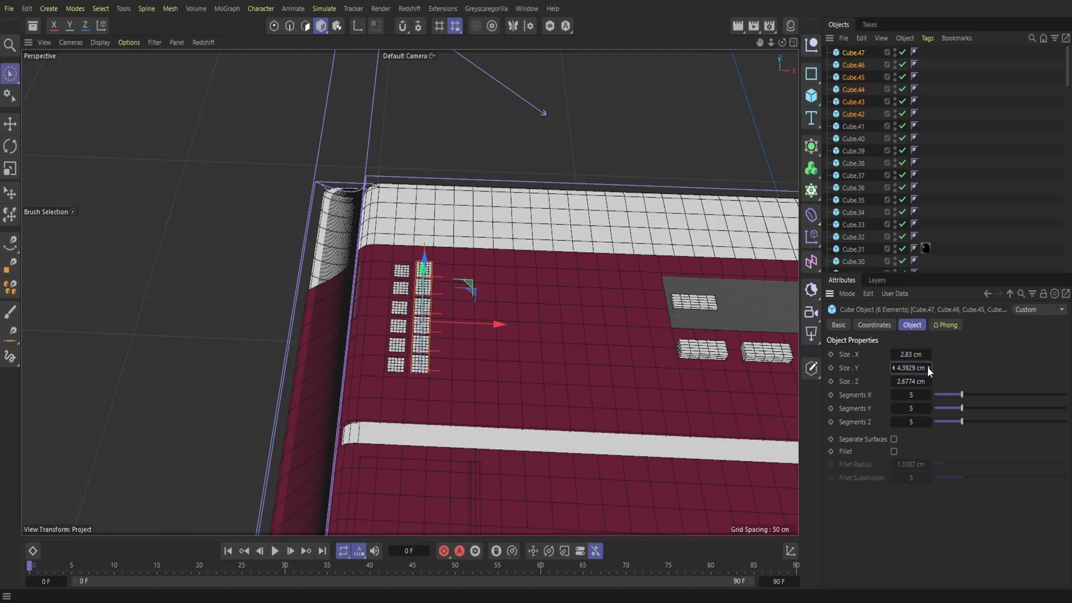
left_click(27, 8)
left_click(42, 21)
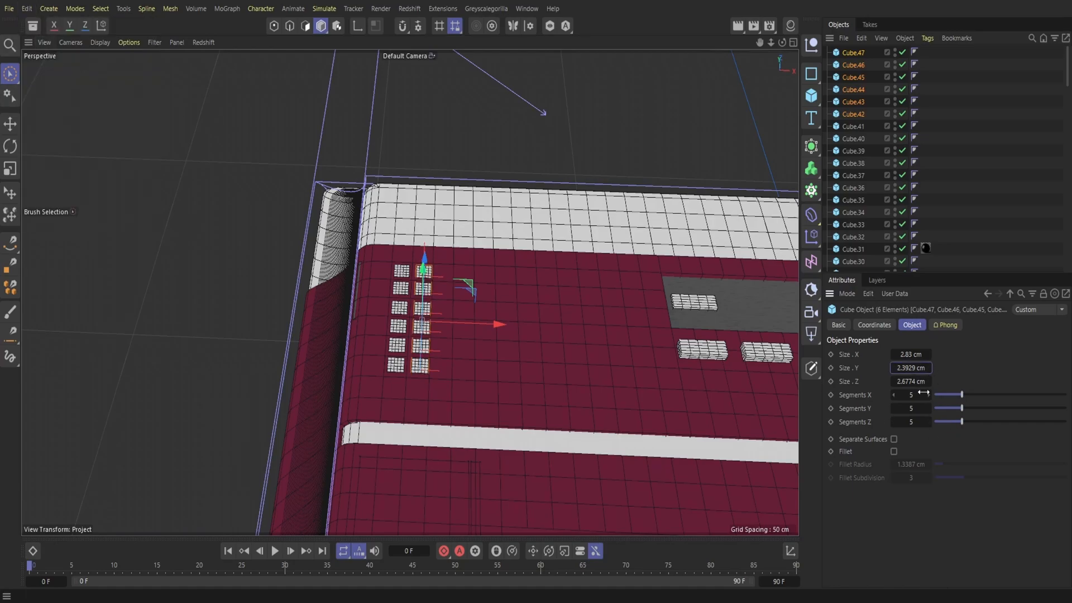
Step: Resize the second column's cubes to 9.83 cm in X and 1.6774 cm in Z, and shift them along X clear of the squares
left_click(929, 354)
left_click(929, 355)
left_click(929, 355)
left_click(929, 355)
left_click_drag(494, 324, 504, 323)
left_click(929, 355)
left_click(929, 355)
left_click(929, 355)
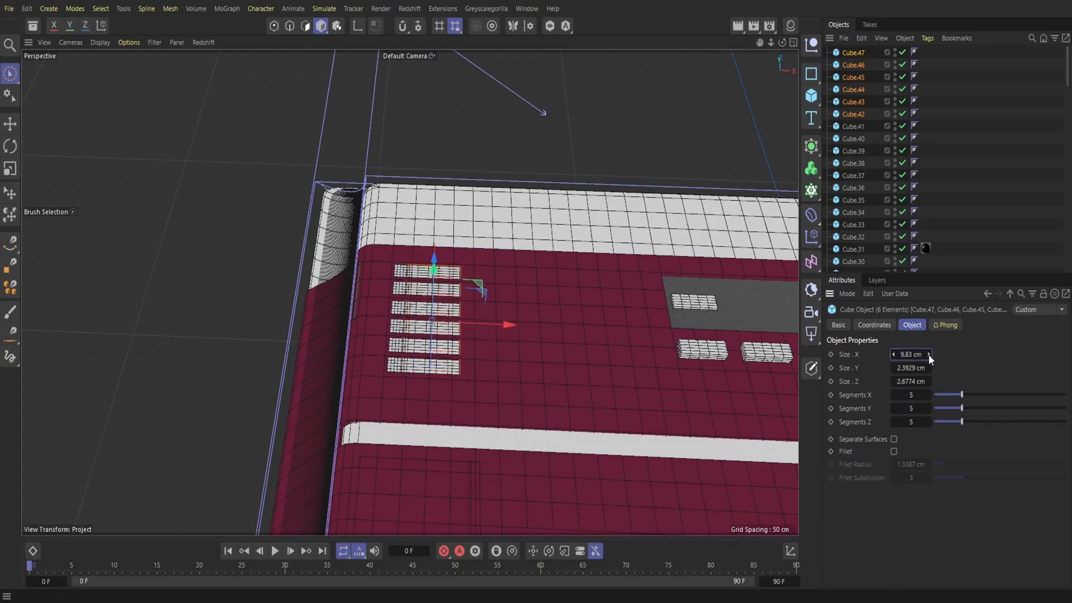
left_click(894, 381)
left_click_drag(497, 326, 505, 328)
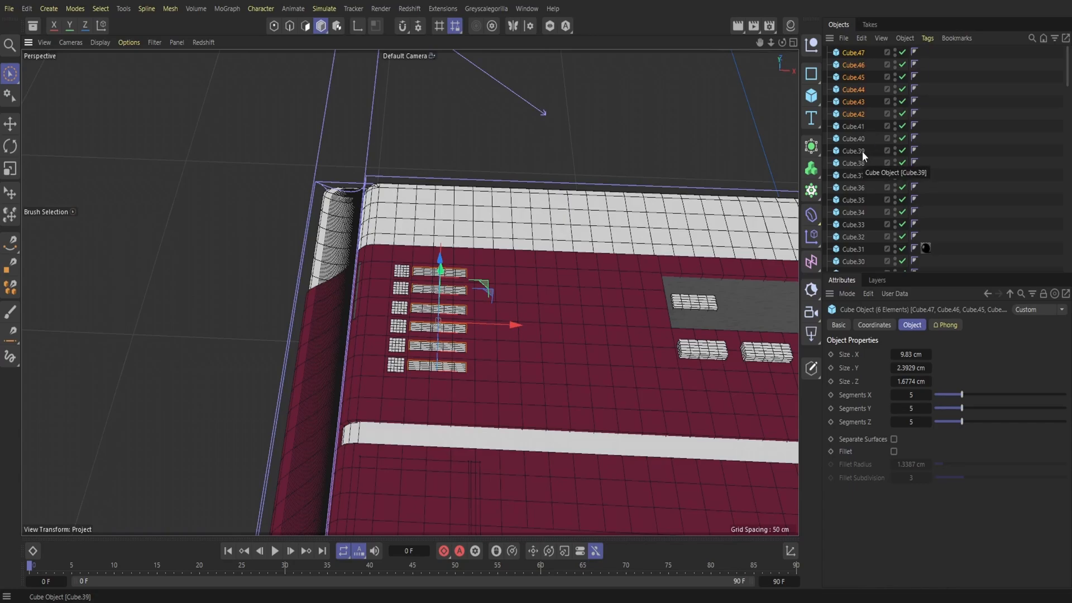
Step: Duplicate the twelve cubes Cube.36 to Cube.47 and move the copies along X as a second block
left_click(862, 175, "shift")
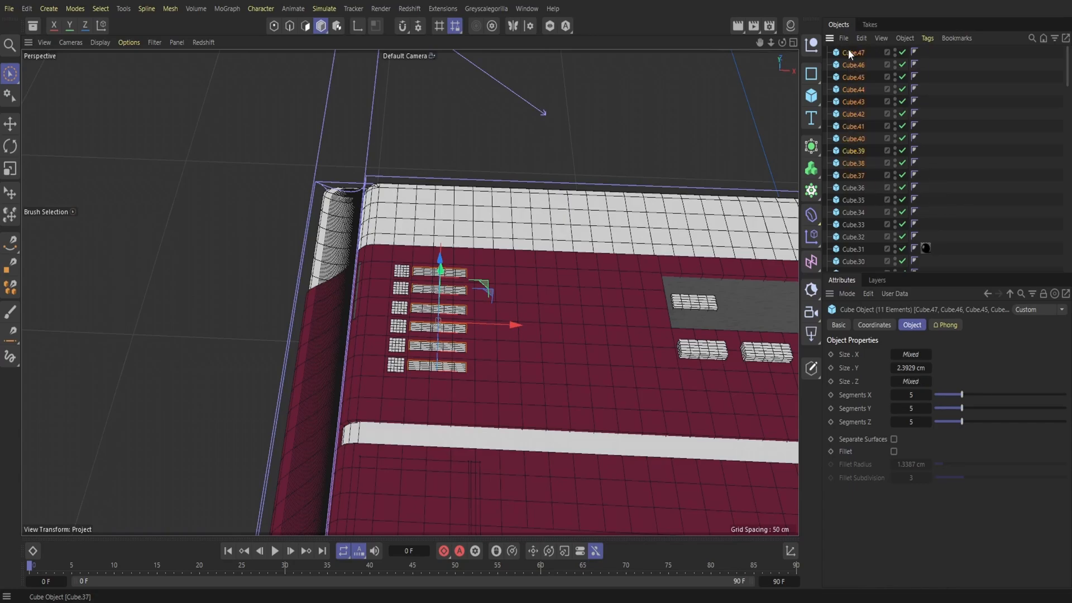
left_click(872, 187, "shift")
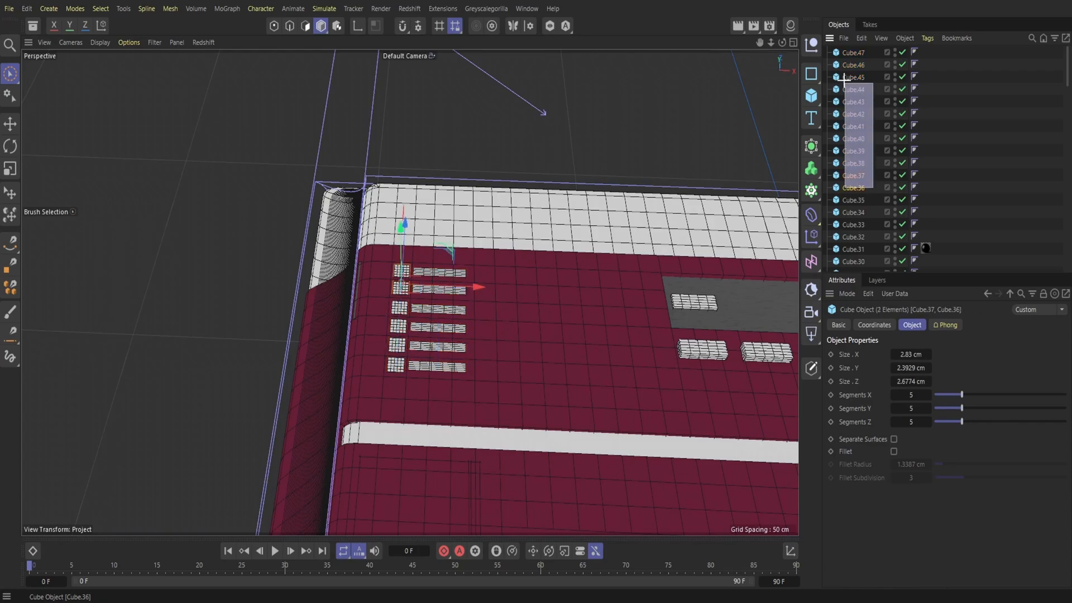
left_click(862, 38)
left_click(879, 91)
left_click(863, 38)
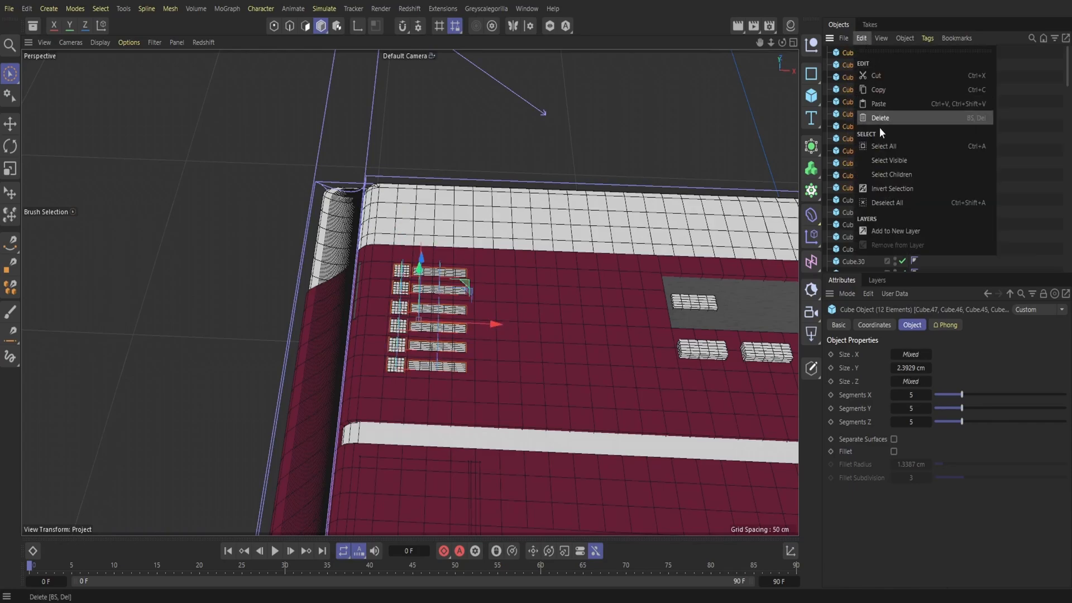
left_click(878, 104)
left_click_drag(493, 324, 664, 335)
Step: Paste a third block of twelve cubes, place it between the second block and the black strip, and save the project
left_click(865, 39)
left_click(859, 39)
left_click(860, 39)
left_click(875, 106)
right_click_drag(408, 292, 408, 292, "alt")
left_click_drag(408, 292, 409, 292, "alt")
right_click_drag(409, 292, 410, 292, "alt")
middle_click_drag(409, 292, 409, 292, "alt")
left_click_drag(409, 292, 410, 292, "alt")
left_click_drag(783, 47, 758, 43)
left_click(9, 8)
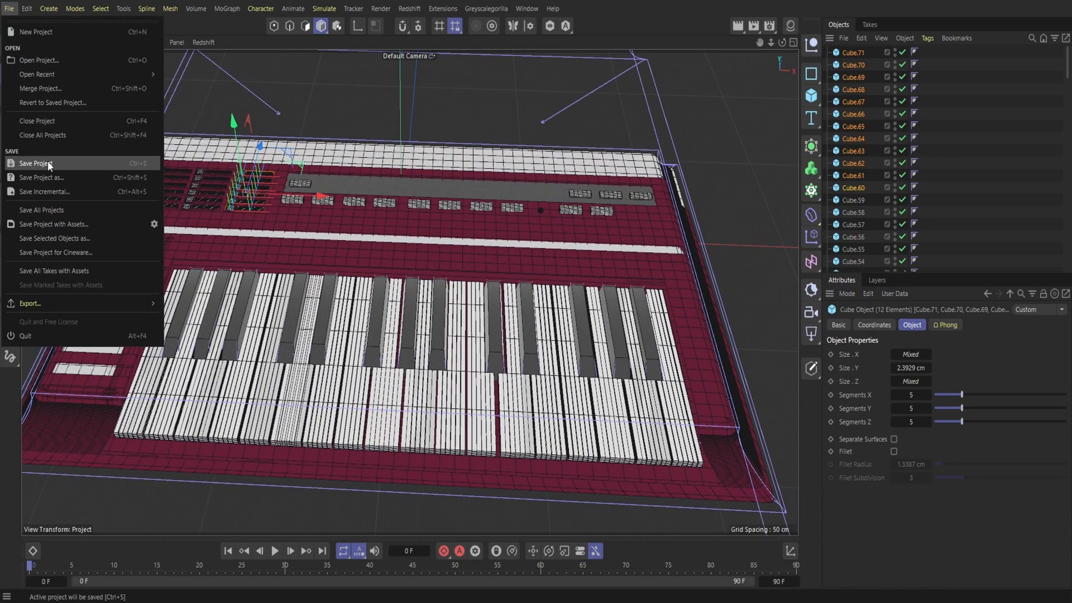
left_click(48, 163)
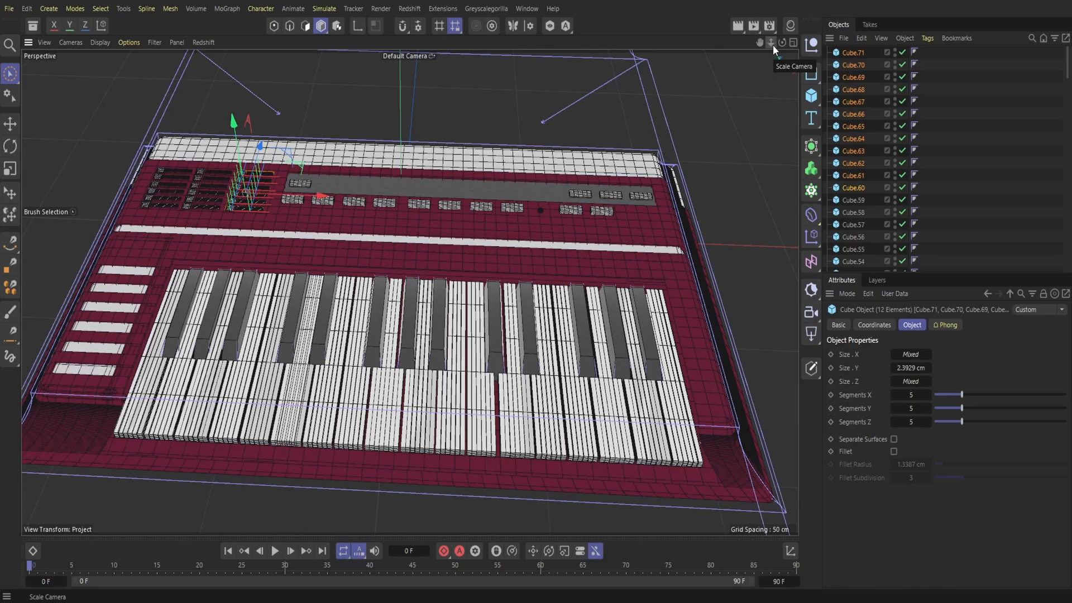
Step: Add a new cube and set its size to 5 cm in X, Y and Z
left_click_drag(782, 42, 862, 113)
type("5")
key("Tab")
type("5")
key("Tab")
type("5")
key("Return")
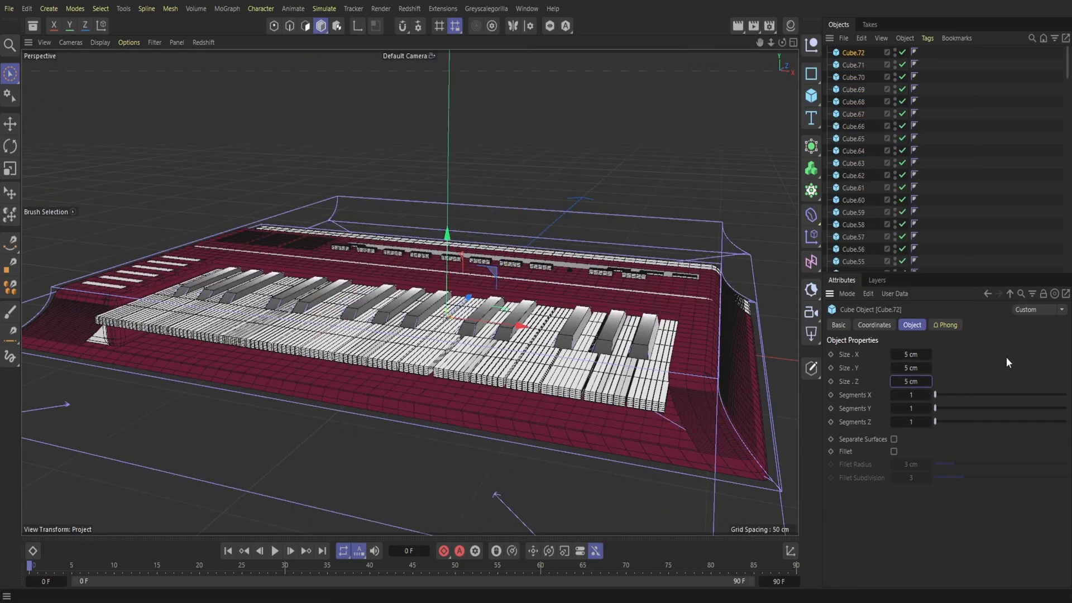
Step: Place Cube.72 below the front edge of the keys and stretch it to about 154 cm in X and 8.8 cm in Y
left_click_drag(445, 255, 559, 454)
left_click_drag(782, 43, 761, 53)
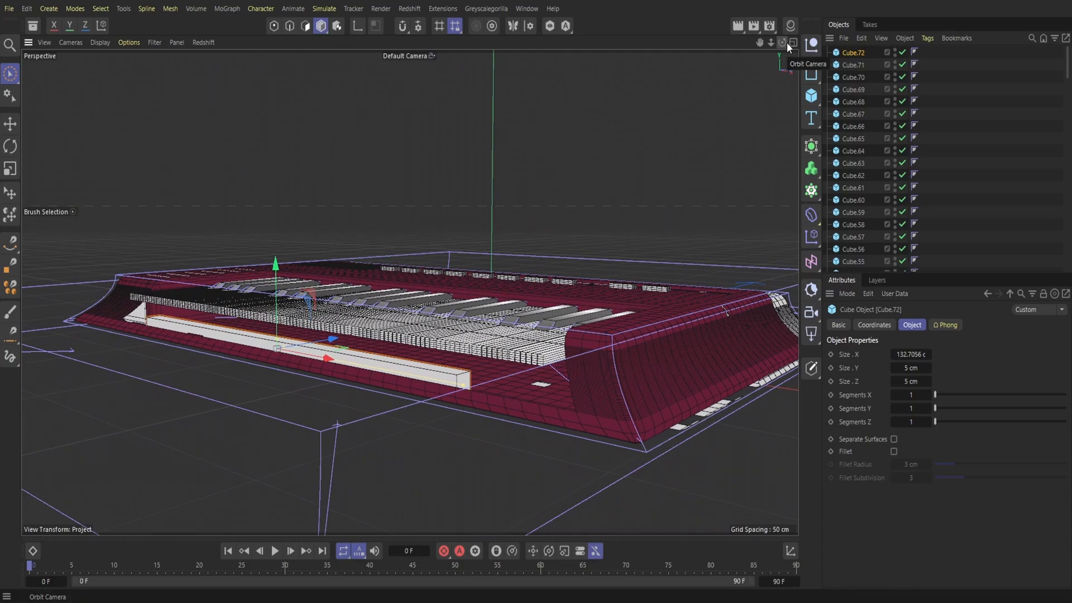
left_click_drag(771, 43, 837, 40)
left_click_drag(313, 376, 311, 325)
left_click_drag(771, 43, 698, 28)
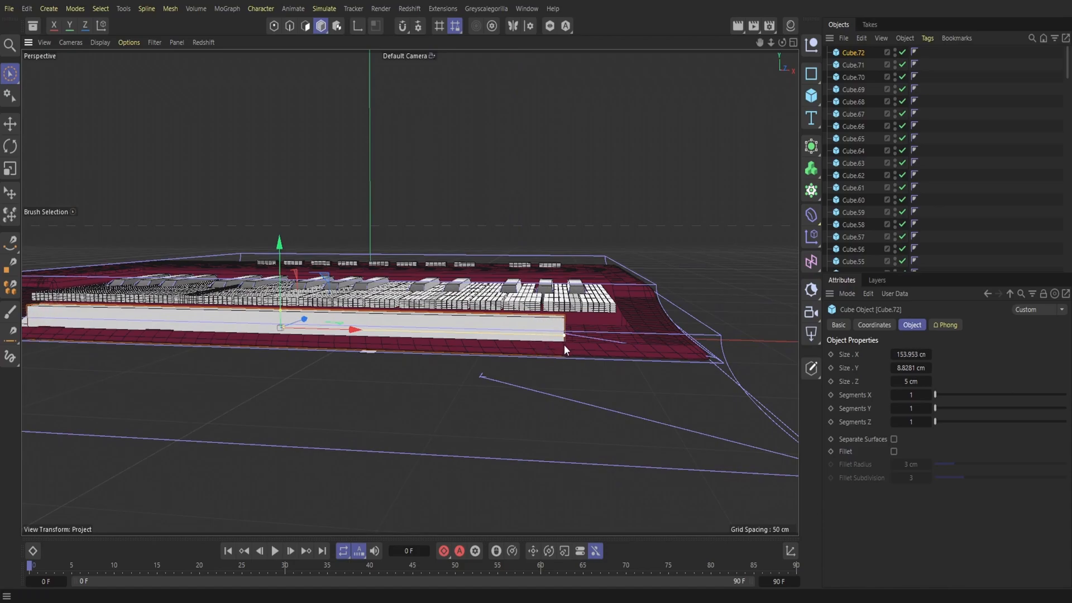
Step: Shift Cube.72 along X and Y beneath the white keys and lengthen it toward the end of the key row
left_click_drag(359, 330, 372, 330)
left_click_drag(291, 264, 291, 261)
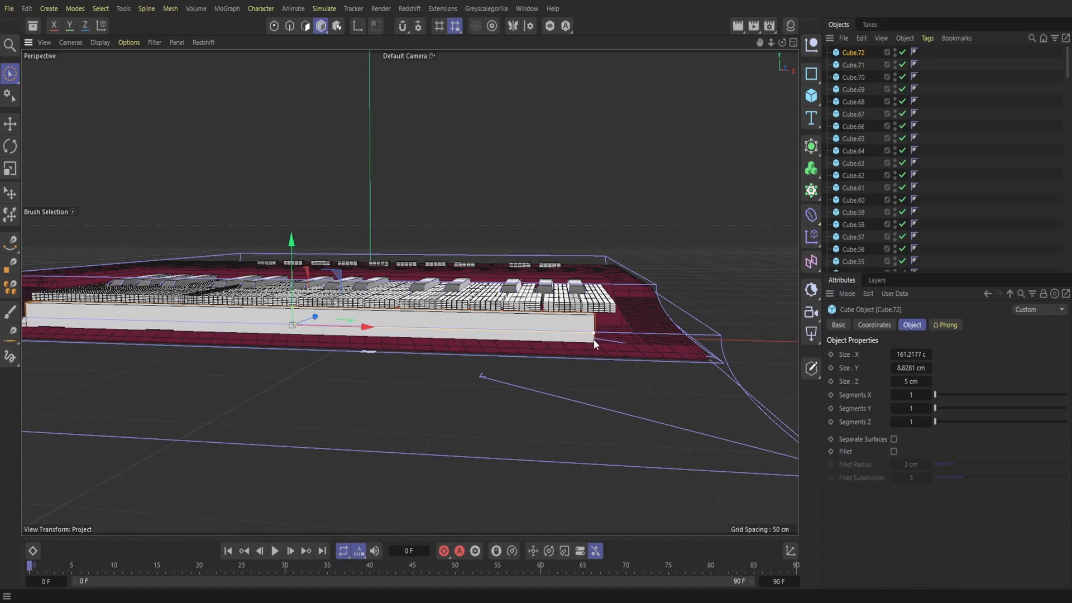
left_click_drag(594, 340, 613, 334)
left_click_drag(368, 325, 371, 325)
mouse_move(773, 45)
left_mouse_down()
mouse_move(782, 78)
mouse_move(783, 47)
mouse_move(796, 73)
mouse_move(782, 28)
mouse_move(781, 45)
left_mouse_up()
Step: Enlarge Cube.72 to about 61.9 cm in Z and 178.5 cm in X, and slide it back under the keys
left_click_drag(345, 289, 465, 274)
left_click_drag(783, 42, 834, 29)
mouse_move(410, 292)
left_mouse_down("alt")
mouse_move(375, 288)
mouse_move(427, 329)
mouse_move(367, 309)
left_mouse_up("alt")
left_click_drag(575, 331, 593, 330)
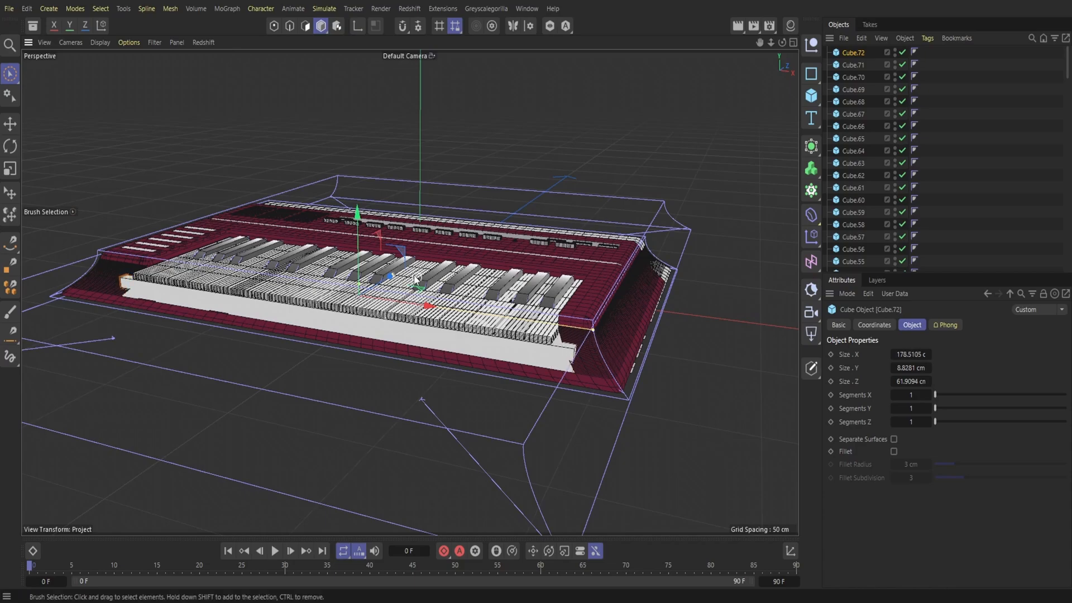
left_click_drag(389, 279, 395, 273)
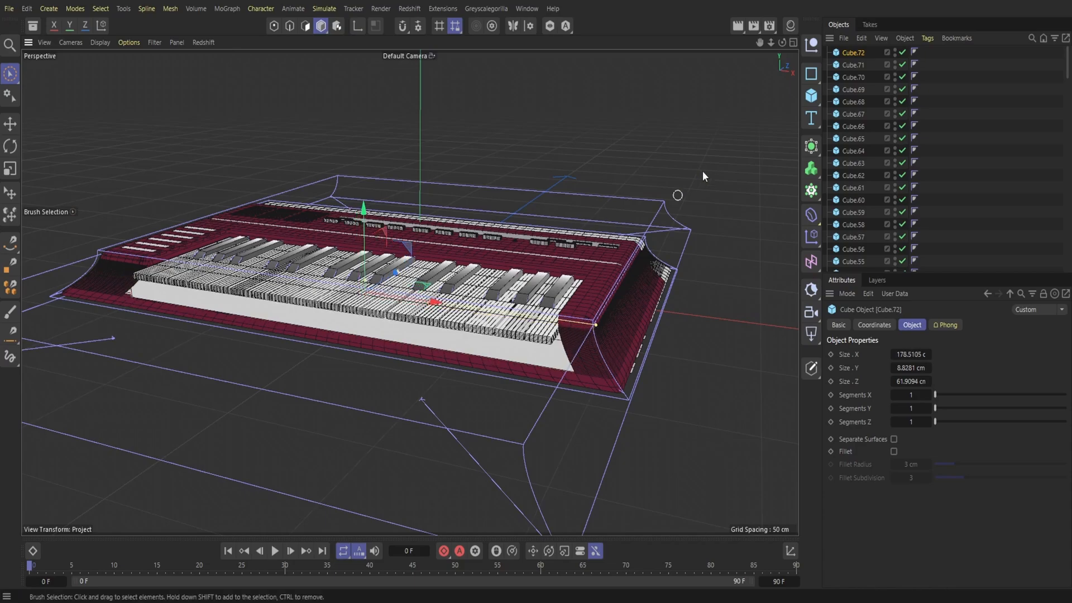
Step: Increase Cube.72's height to about 10.2 cm and adjust its position along Y below the keys
mouse_move(782, 44)
left_mouse_down()
mouse_move(776, 84)
mouse_move(791, 34)
left_mouse_up()
left_click_drag(352, 285, 352, 290)
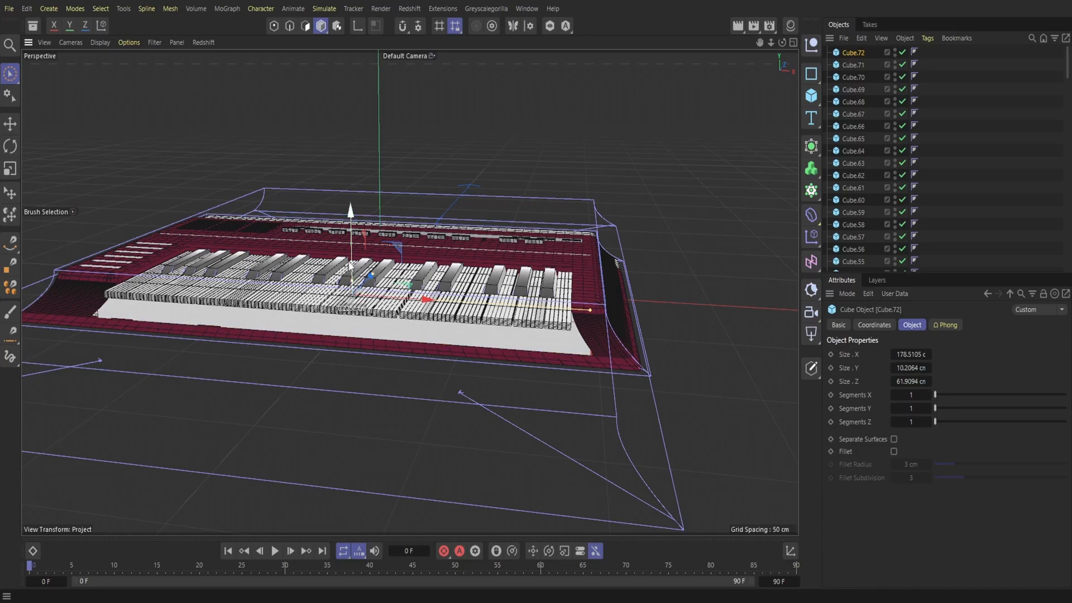
left_click_drag(782, 43, 717, 16)
mouse_move(410, 292)
left_mouse_down("alt")
mouse_move(424, 229)
mouse_move(385, 296)
mouse_move(539, 309)
mouse_move(416, 257)
mouse_move(411, 293)
left_mouse_up("alt")
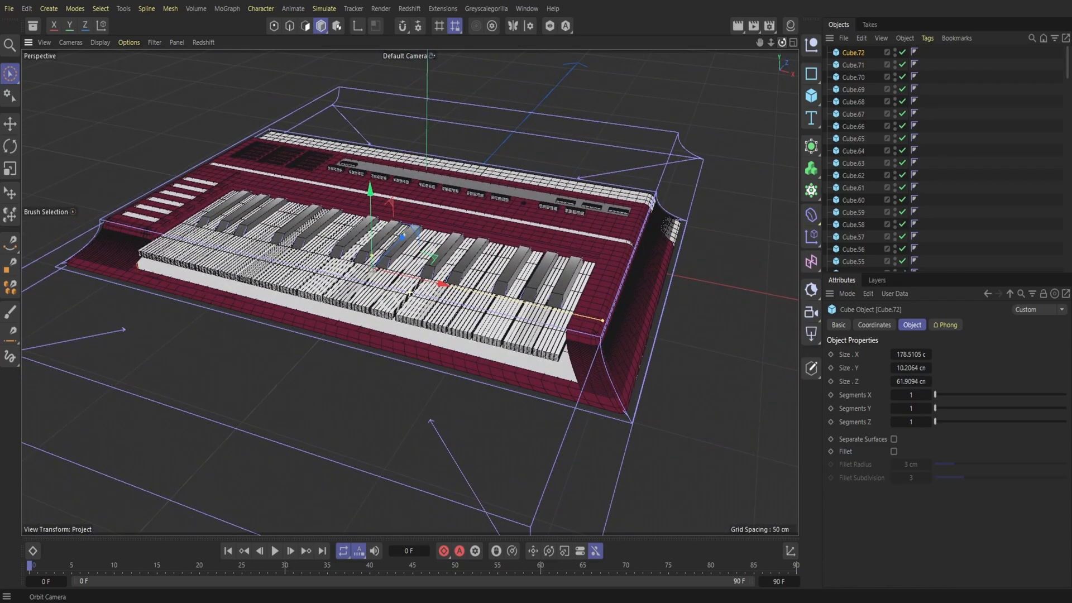
Step: Assign the Carpaint Metallic 001 BordeauxRed 25cm material to Cube.72
left_click(790, 28)
left_click_drag(753, 91, 853, 53)
left_click(790, 25)
Step: Duplicate Cube.72, flatten the copy to about 2.1 cm in Y and move it toward the keyboard's front
left_click_drag(409, 292, 416, 338, "alt")
middle_click_drag(416, 338, 640, 159, "alt")
left_click_drag(410, 292, 413, 290, "alt")
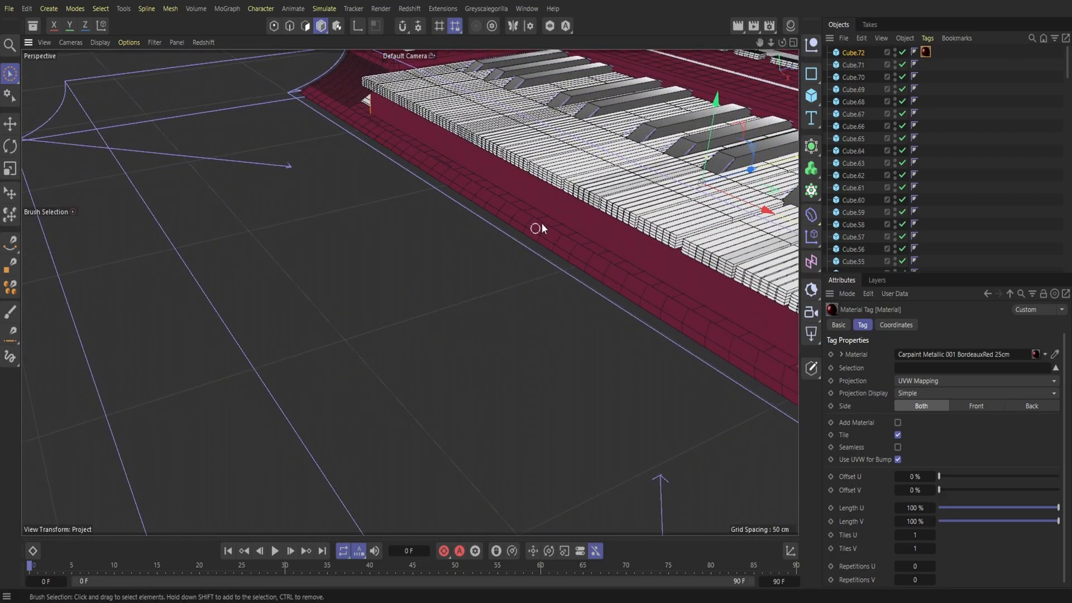
left_click(563, 208)
left_click(861, 38)
left_click(878, 103)
left_click_drag(683, 152, 708, 188)
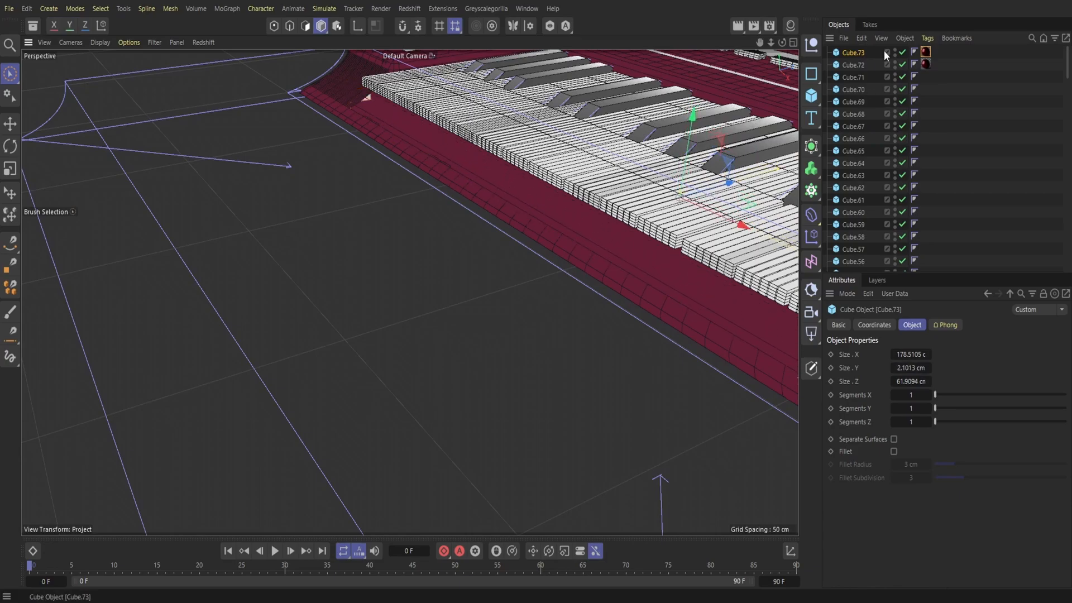
Step: Enlarge Cube.73 to about 4.25 cm in Y and 181.1 cm in X, and align it along the front below the keys
left_click_drag(782, 43, 873, 24)
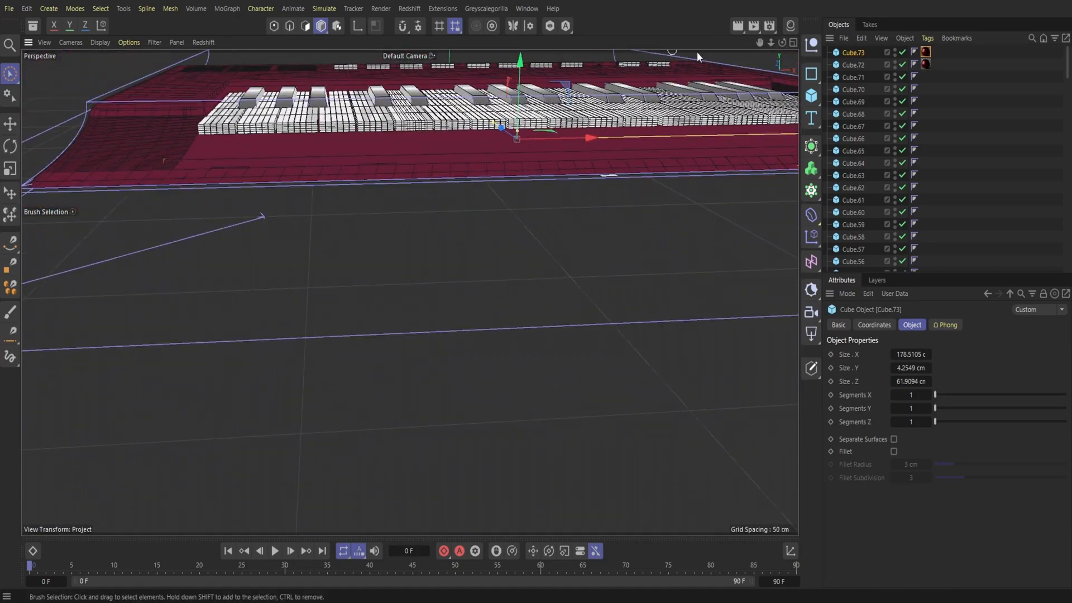
mouse_move(782, 42)
left_mouse_down()
mouse_move(826, 39)
mouse_move(763, 47)
left_mouse_up()
left_click_drag(714, 219, 715, 221)
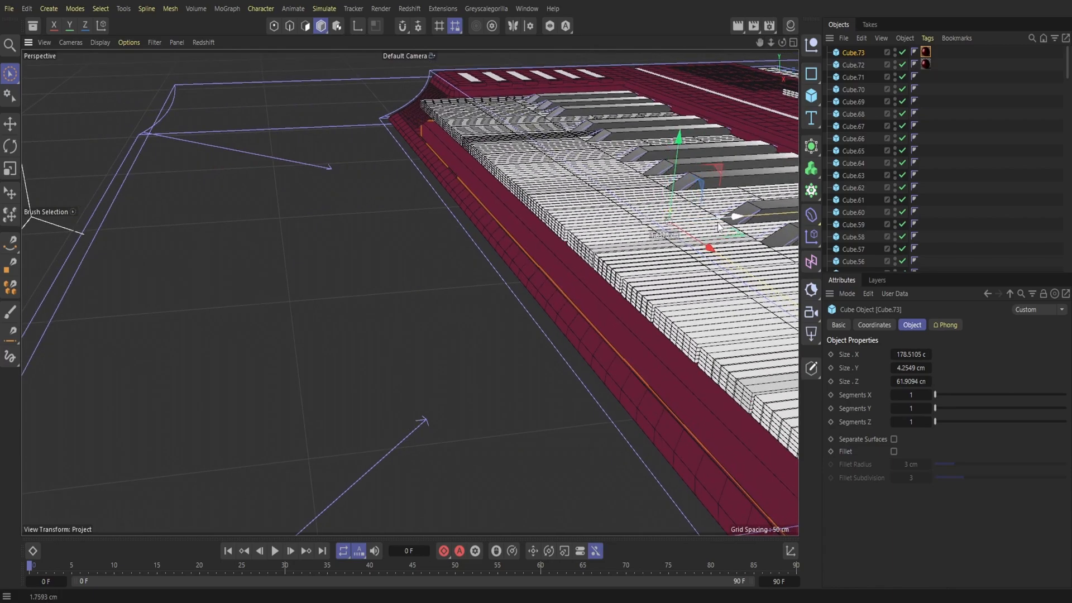
mouse_move(783, 43)
left_mouse_down()
mouse_move(815, 31)
mouse_move(770, 45)
mouse_move(793, 40)
mouse_move(779, 42)
left_mouse_up()
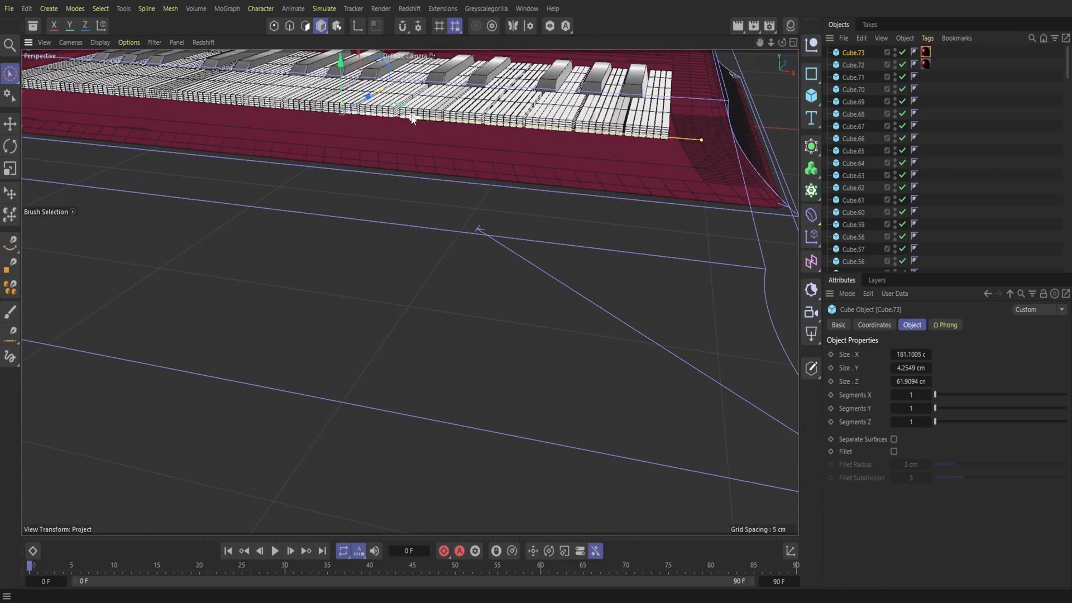
left_click_drag(771, 43, 804, 204)
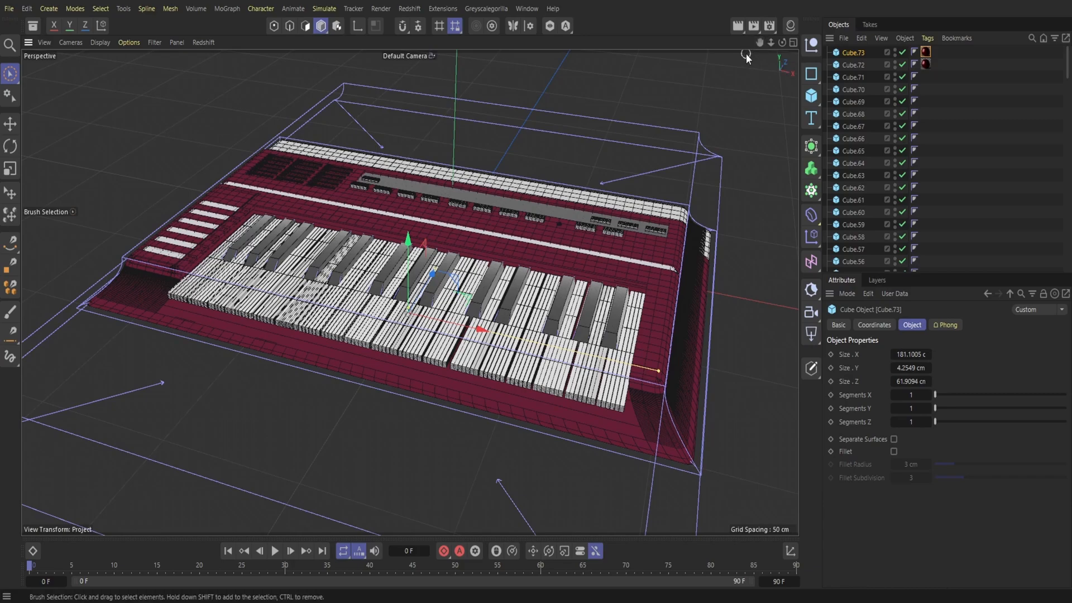
Step: Save the project and open the Redshift RenderView beside the viewport to preview the keyboard
left_click(9, 8)
left_click(48, 166)
left_click(409, 8)
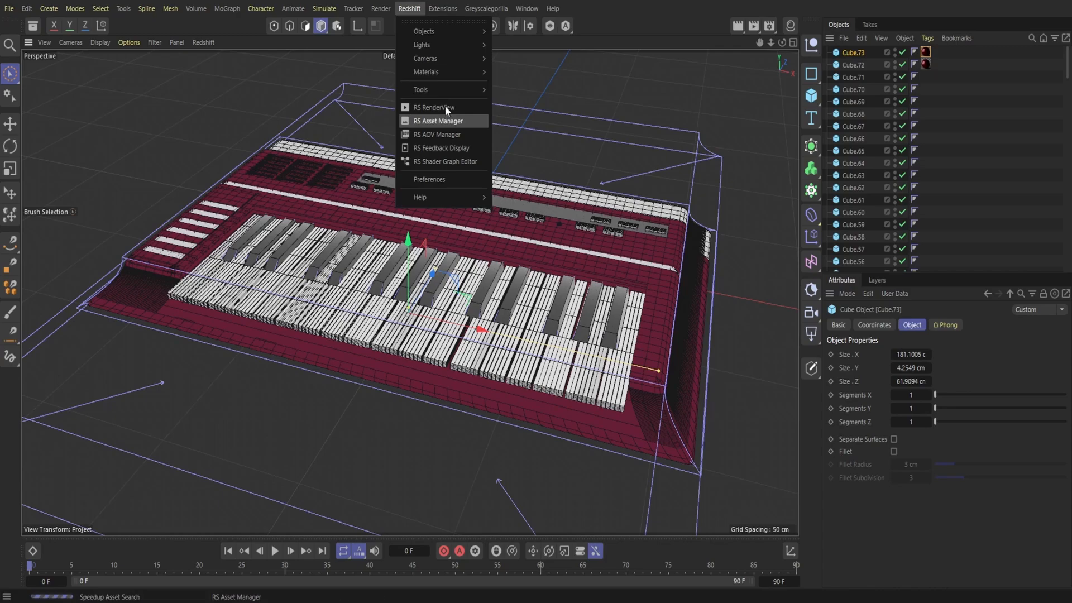
left_click(427, 108)
left_click(651, 146)
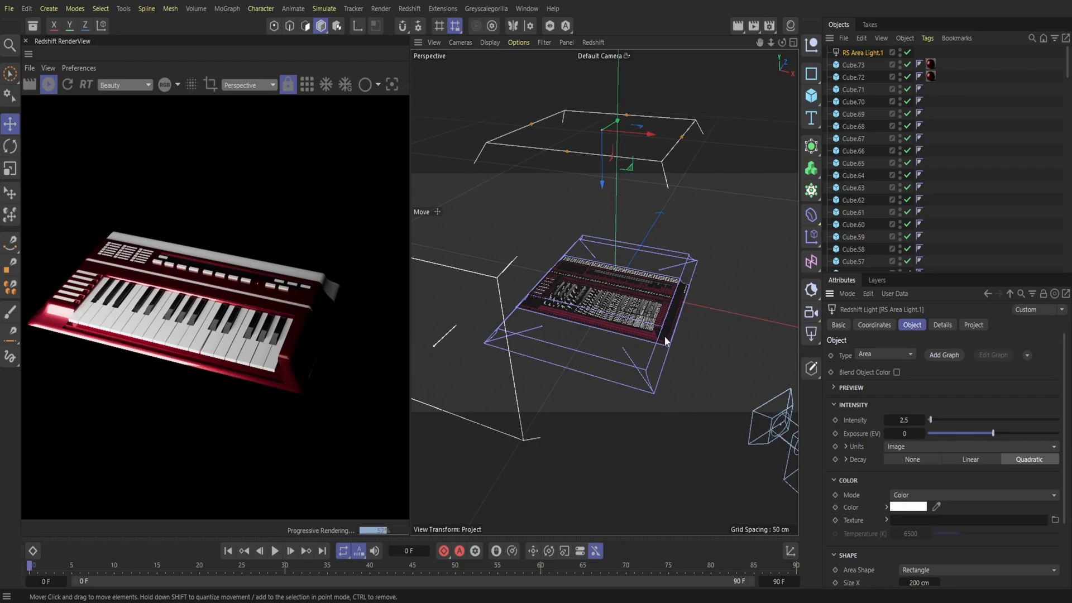
Step: Add a second Redshift camera from the current view and look through it in the viewport
left_click(409, 9)
left_click(523, 66)
left_click(598, 56)
left_click(630, 91)
Step: Set the RenderView to render through RS Camera.1 and return the viewport to the Default Camera, framing the control panel
left_click(246, 85)
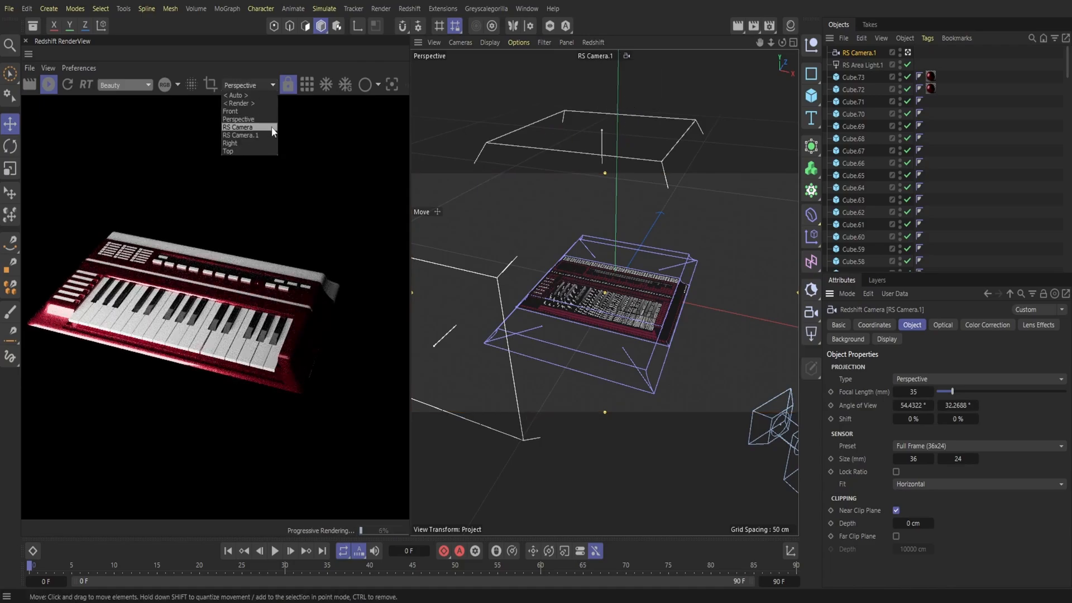
left_click(256, 136)
left_click(595, 56)
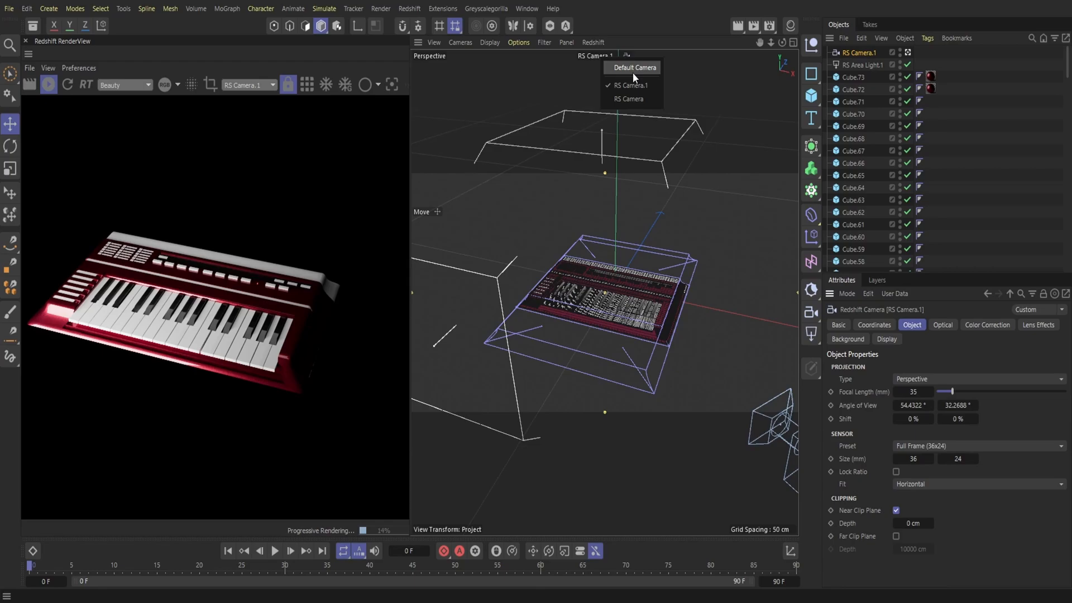
left_click(632, 68)
mouse_move(770, 42)
left_mouse_down()
mouse_move(780, 49)
mouse_move(770, 39)
mouse_move(745, 59)
mouse_move(763, 42)
left_mouse_up()
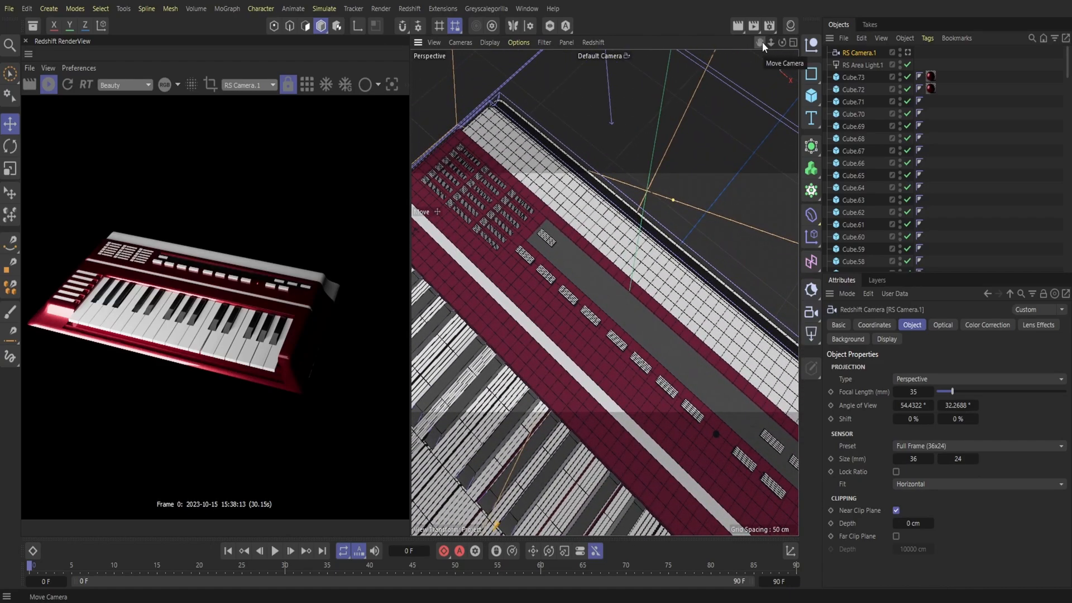
Step: Stop the live render and load the Plastic Silver Rough 001 30cm and red Plastic Old materials from the Redshift asset library
key("shift+F8")
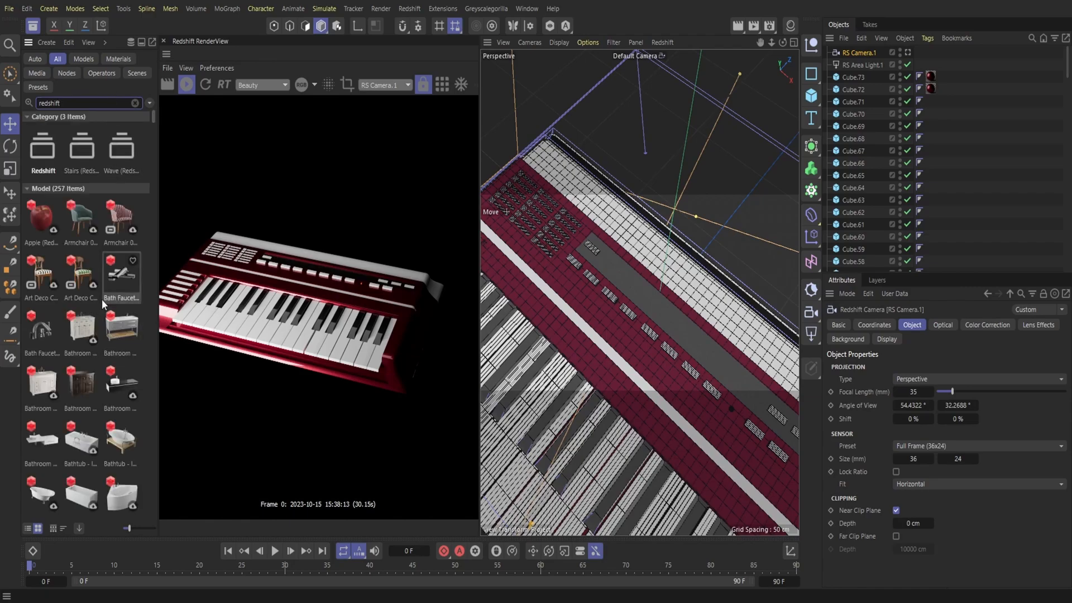
scroll(88, 316, "down", 15)
scroll(100, 365, "down", 15)
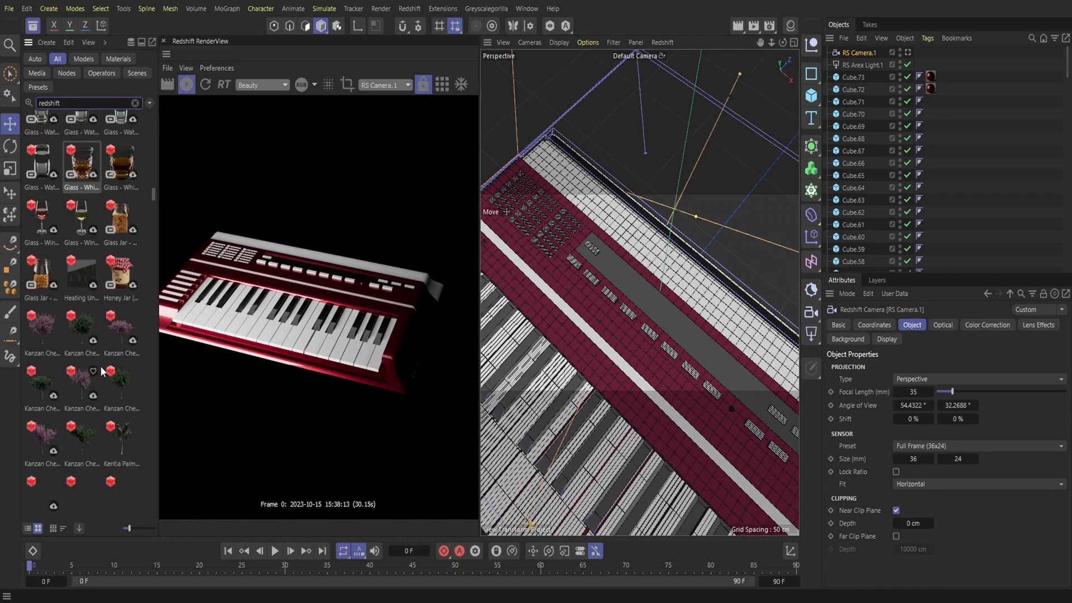
scroll(105, 357, "down", 10)
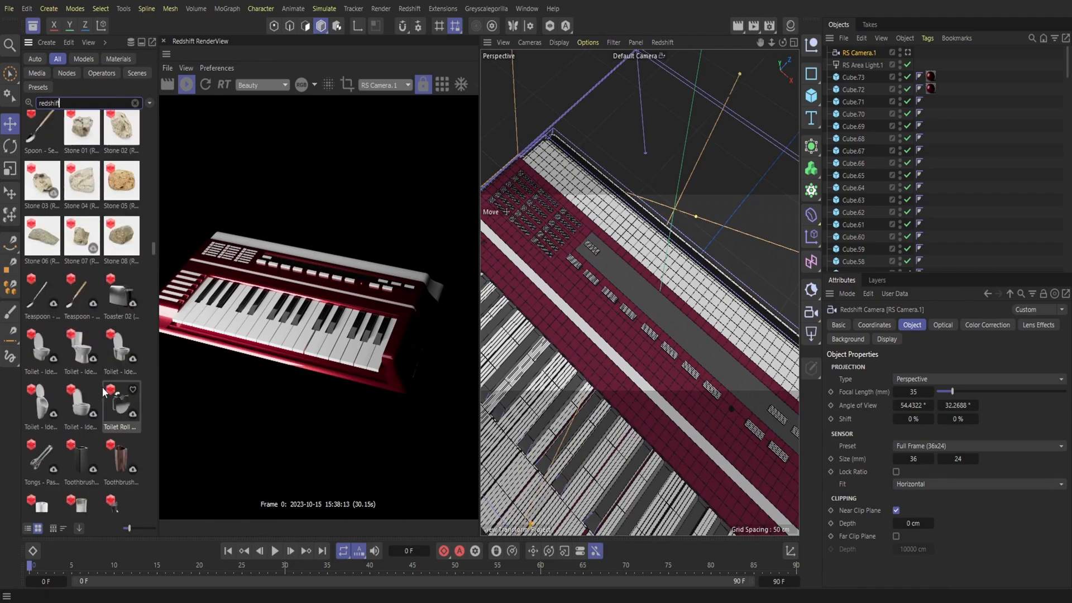
scroll(103, 444, "down", 8)
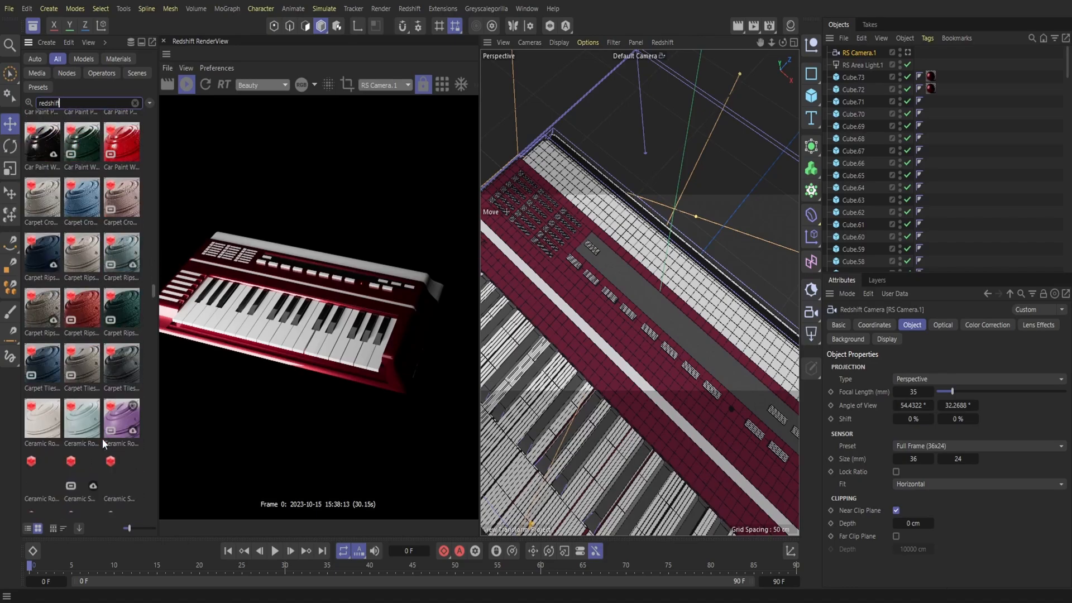
scroll(103, 444, "down", 10)
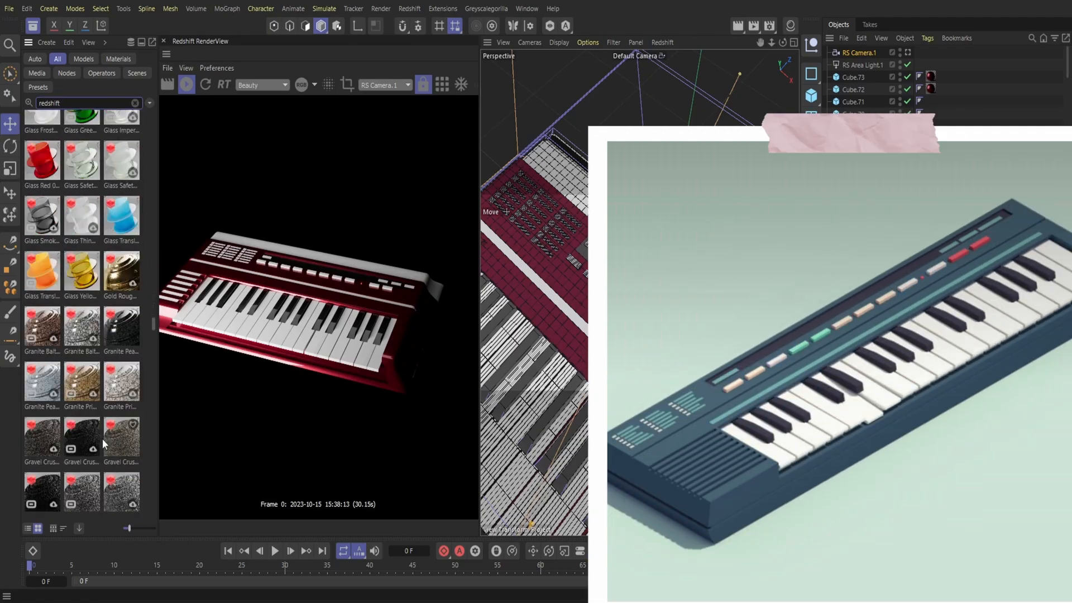
scroll(101, 449, "down", 10)
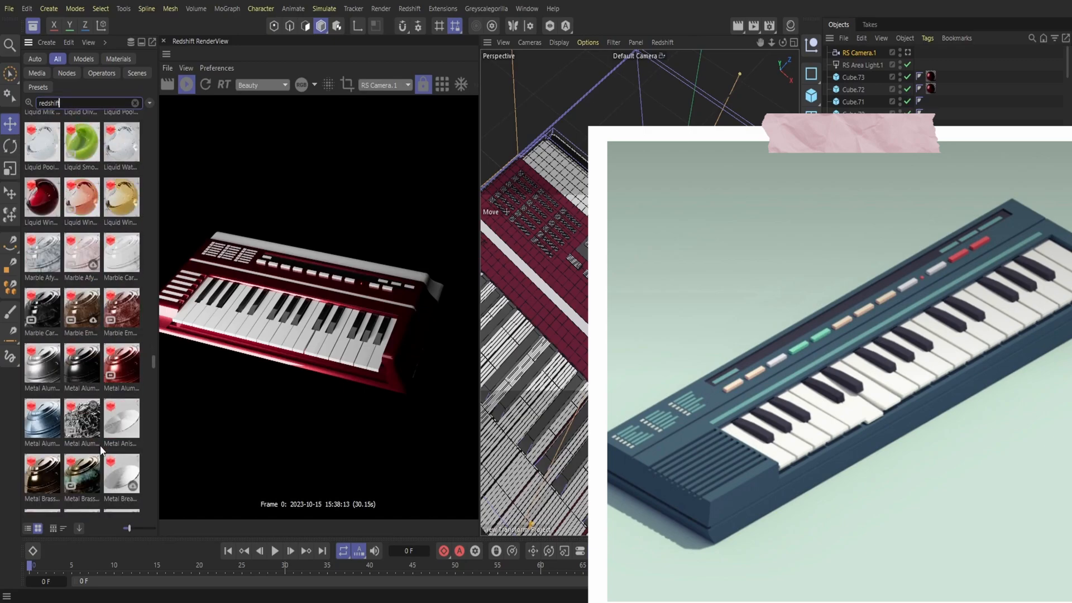
scroll(101, 456, "down", 3)
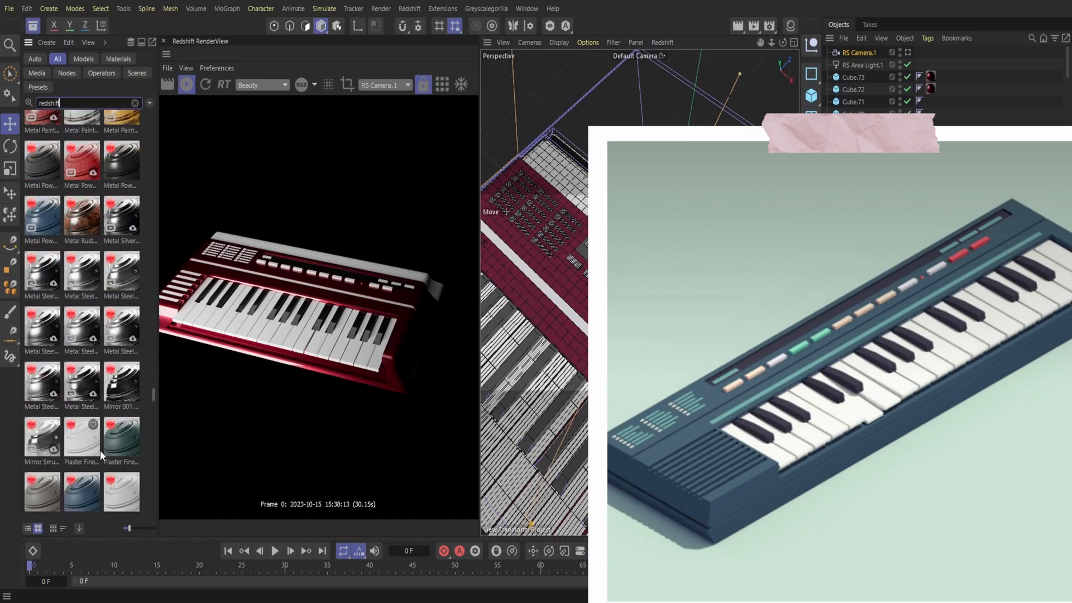
scroll(100, 450, "down", 5)
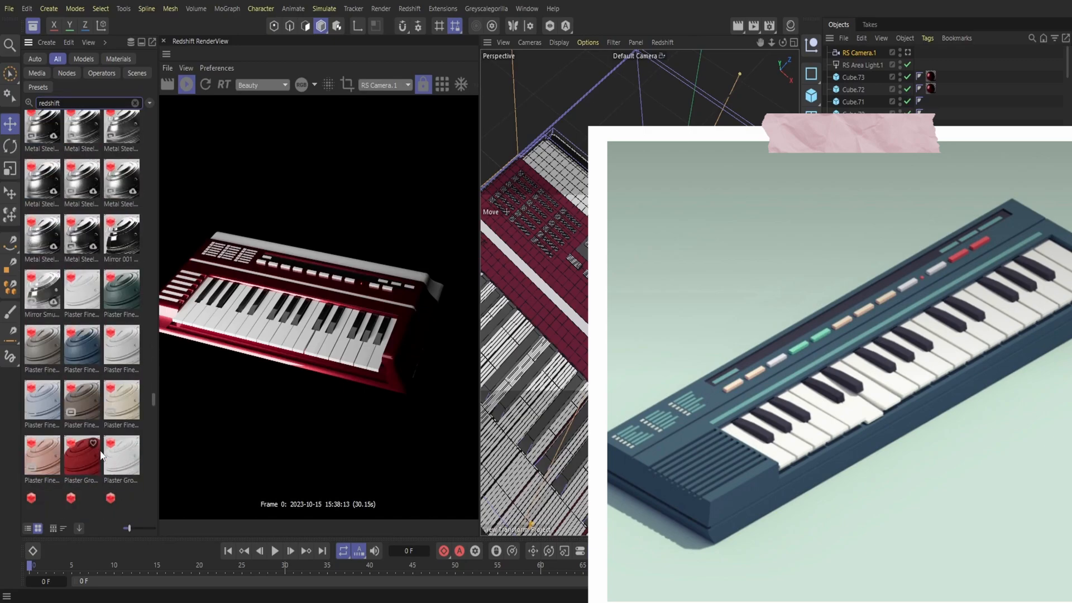
scroll(99, 450, "down", 8)
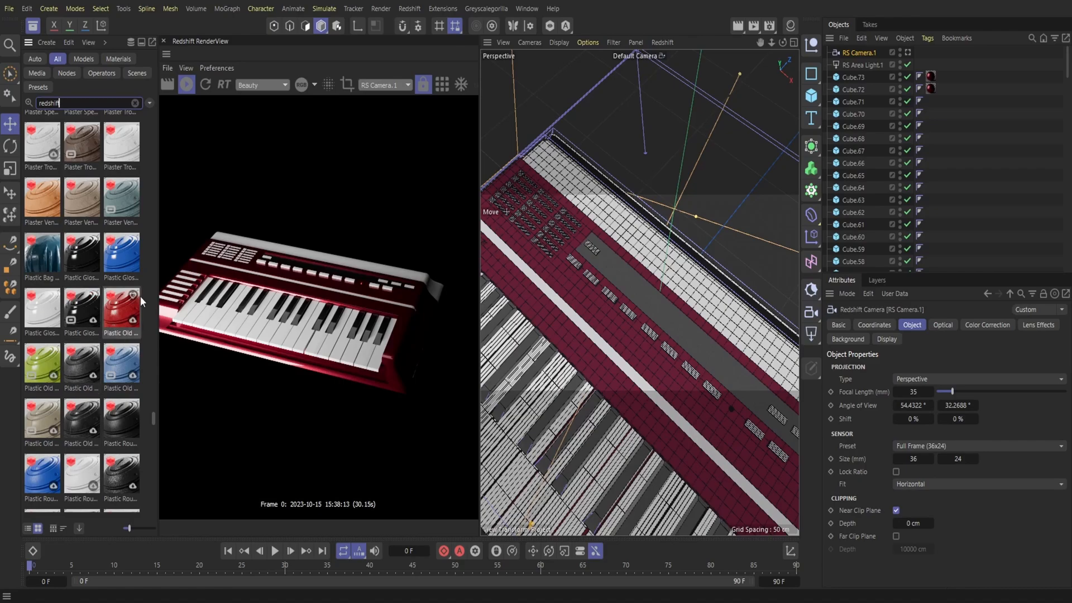
left_click(186, 84)
scroll(107, 373, "down", 2)
scroll(107, 373, "down", 2)
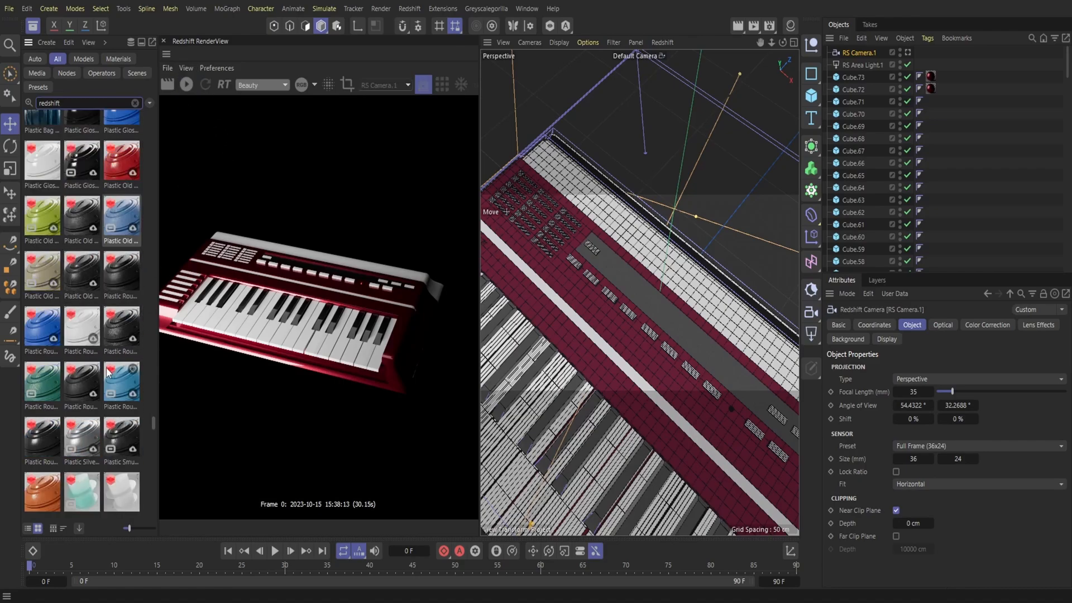
double_click(82, 444)
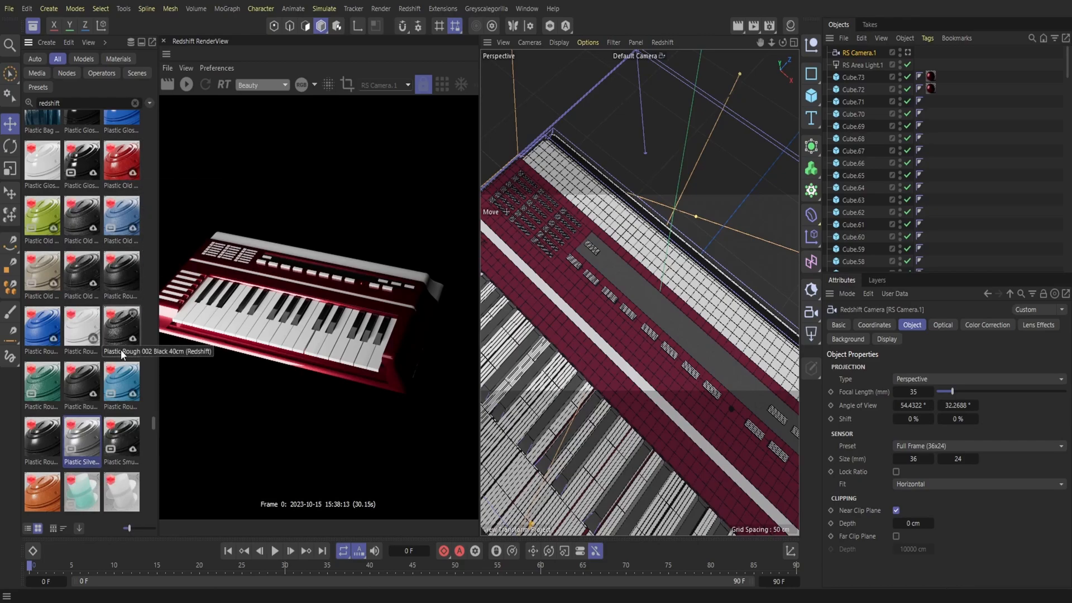
double_click(121, 187)
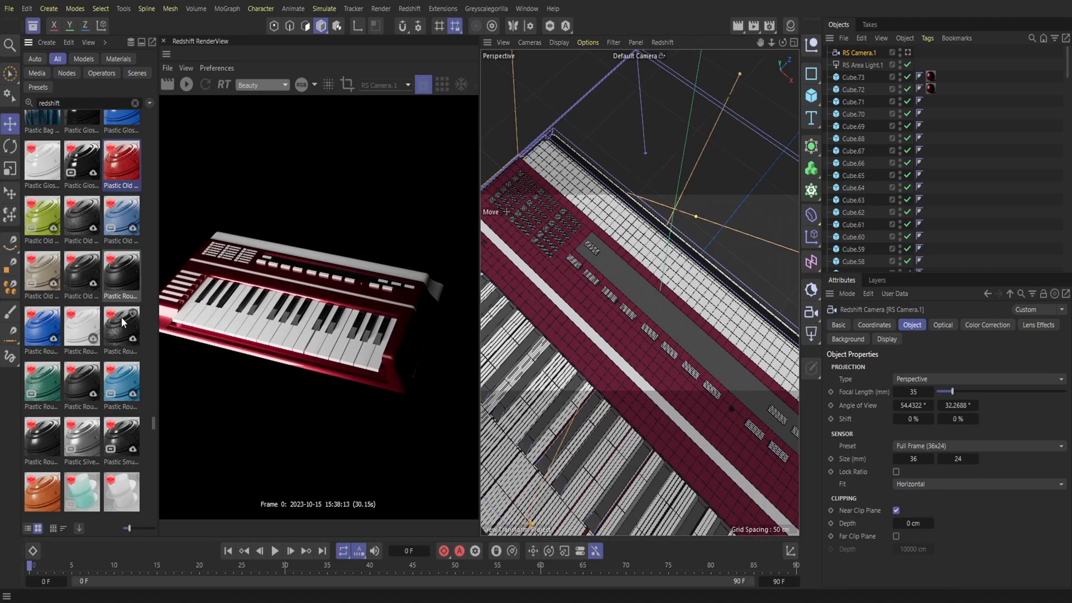
Step: Load the red rubber material from the Redshift asset library
scroll(86, 412, "down", 5)
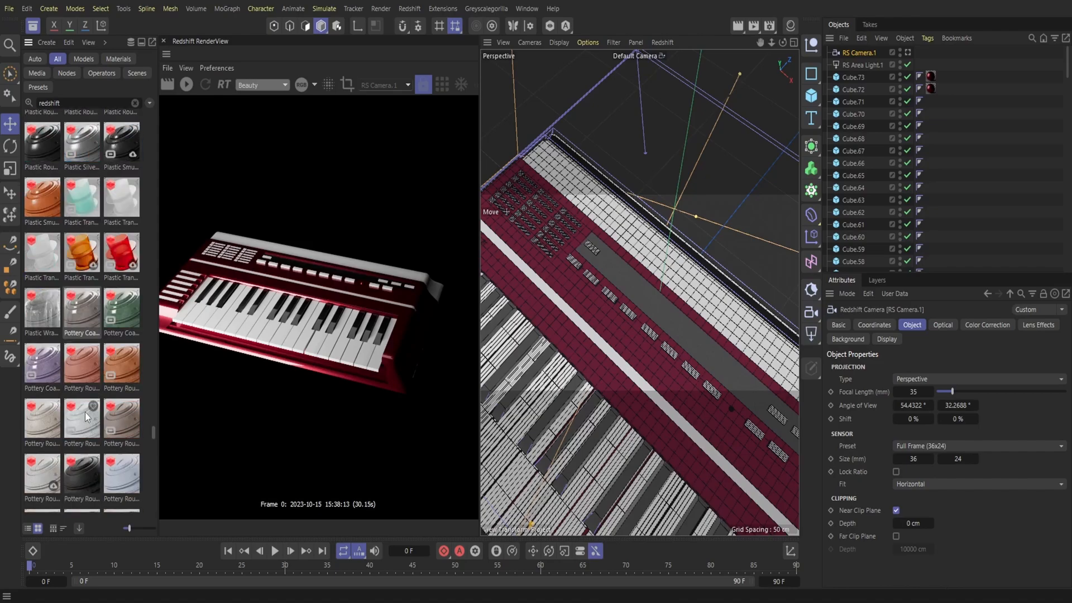
scroll(86, 409, "down", 3)
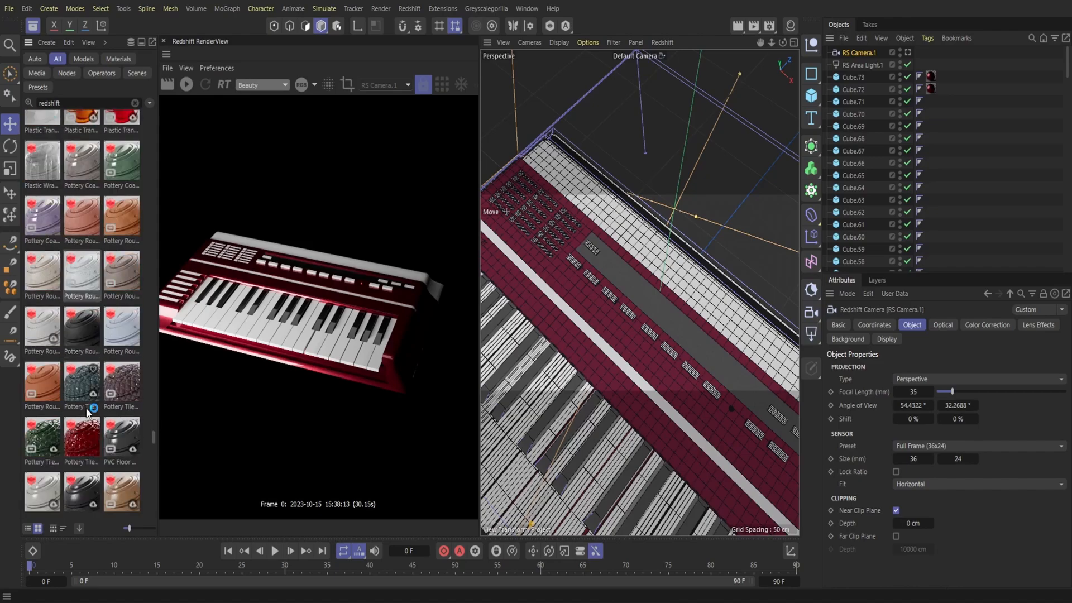
scroll(86, 412, "down", 2)
scroll(86, 412, "down", 3)
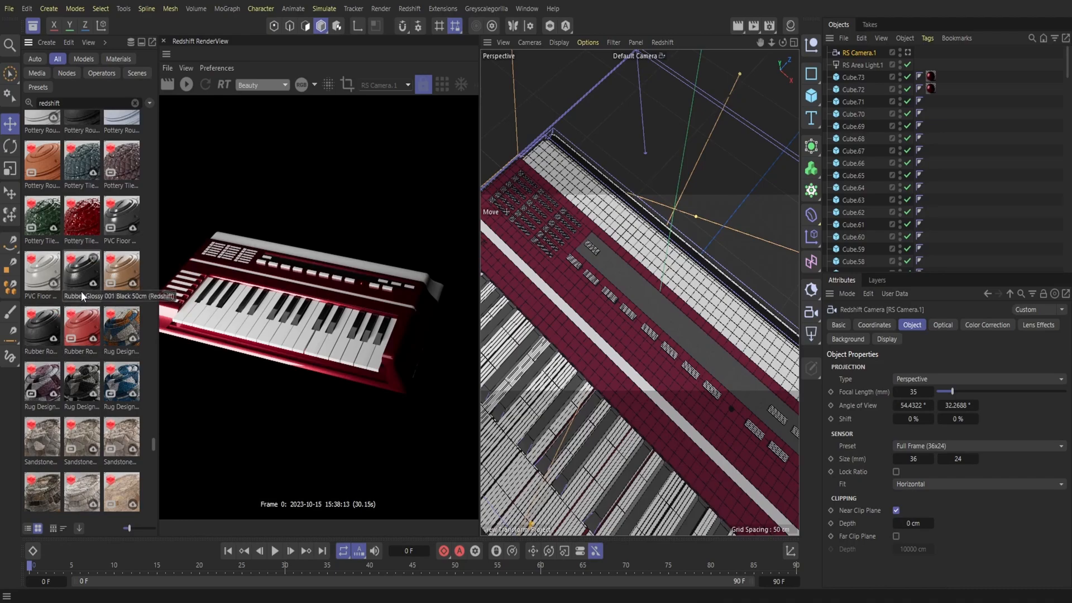
double_click(79, 332)
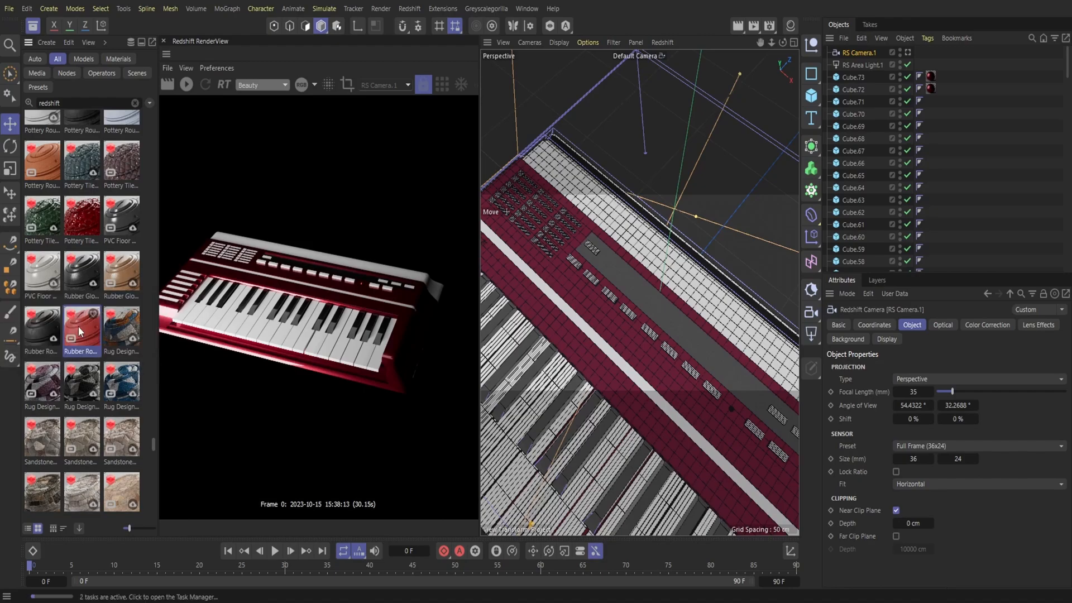
Step: Browse the remaining Redshift materials, close the Asset Browser and show the Material Manager
scroll(78, 326, "down", 4)
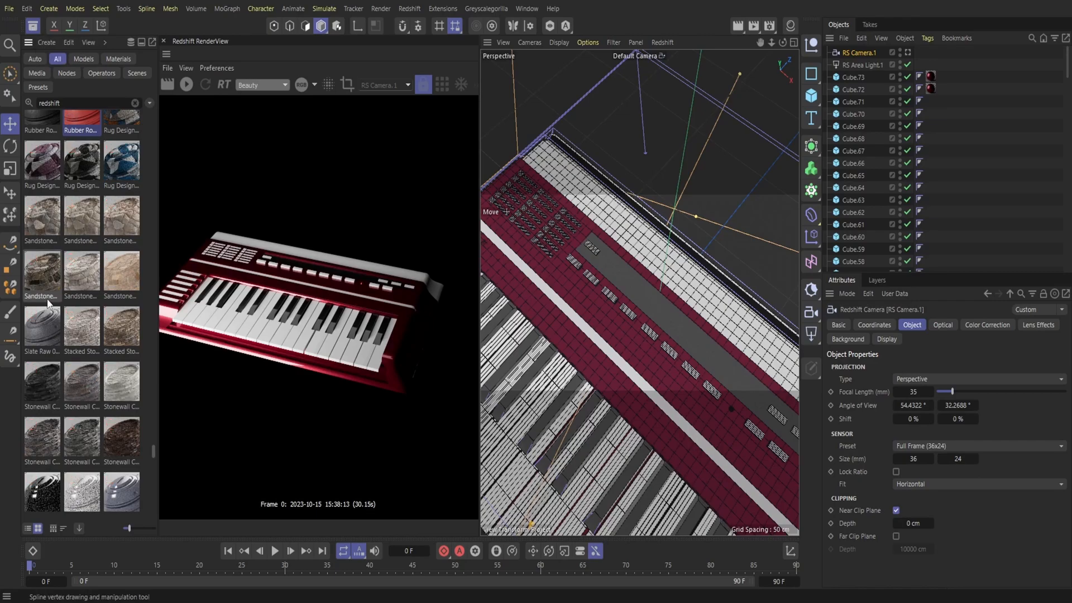
scroll(80, 332, "down", 6)
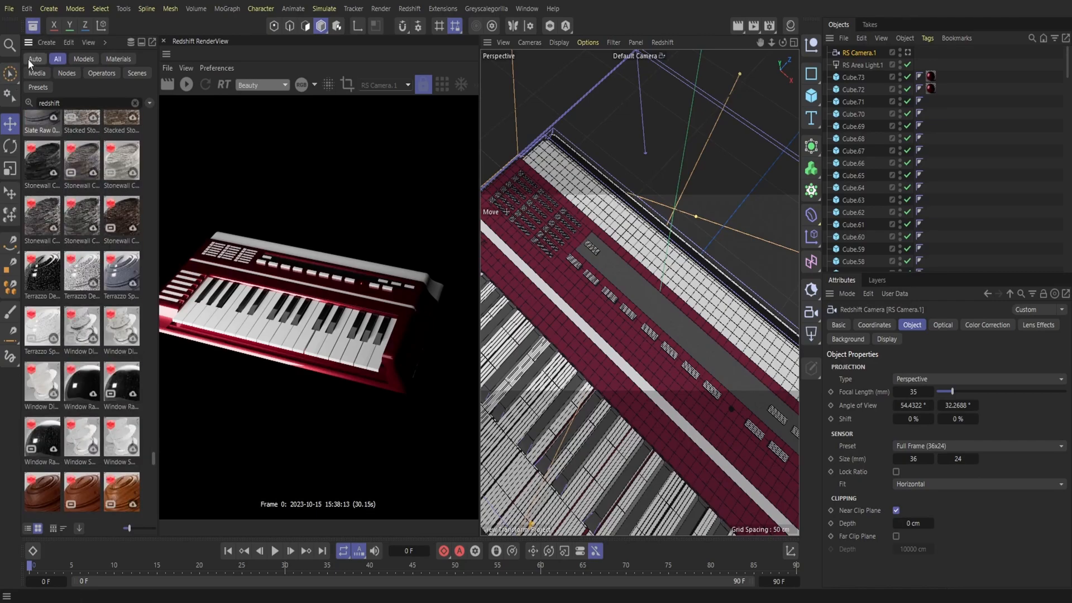
left_click(33, 27)
left_click(790, 28)
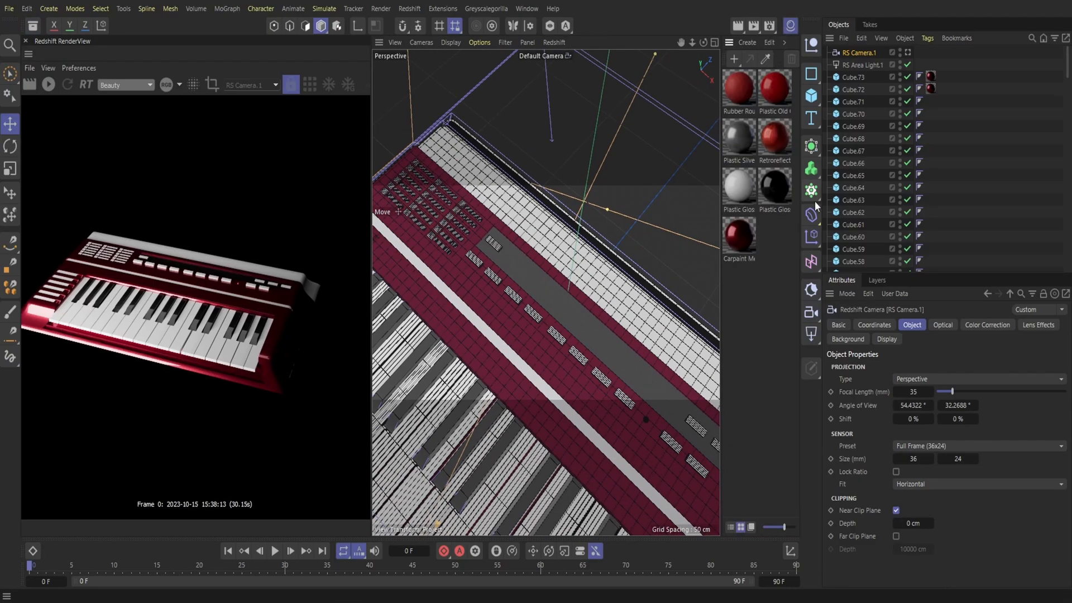
Step: Assign Plastic Silver Rough 001 30cm to the long panel bars Cube.71 through Cube.66
scroll(546, 292, "up", 5)
scroll(546, 292, "down", 5)
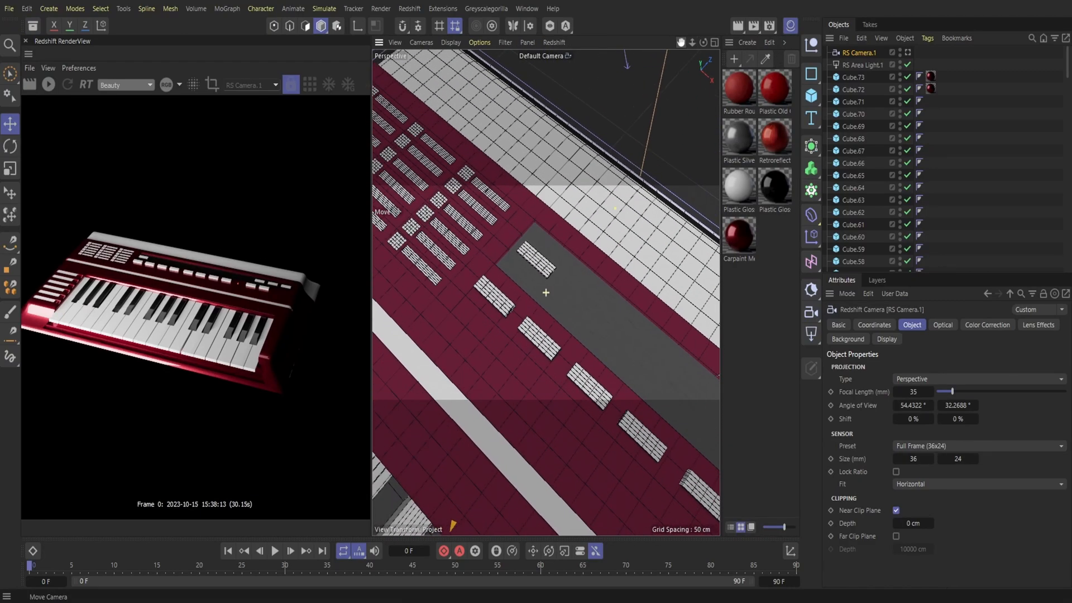
left_click(520, 309)
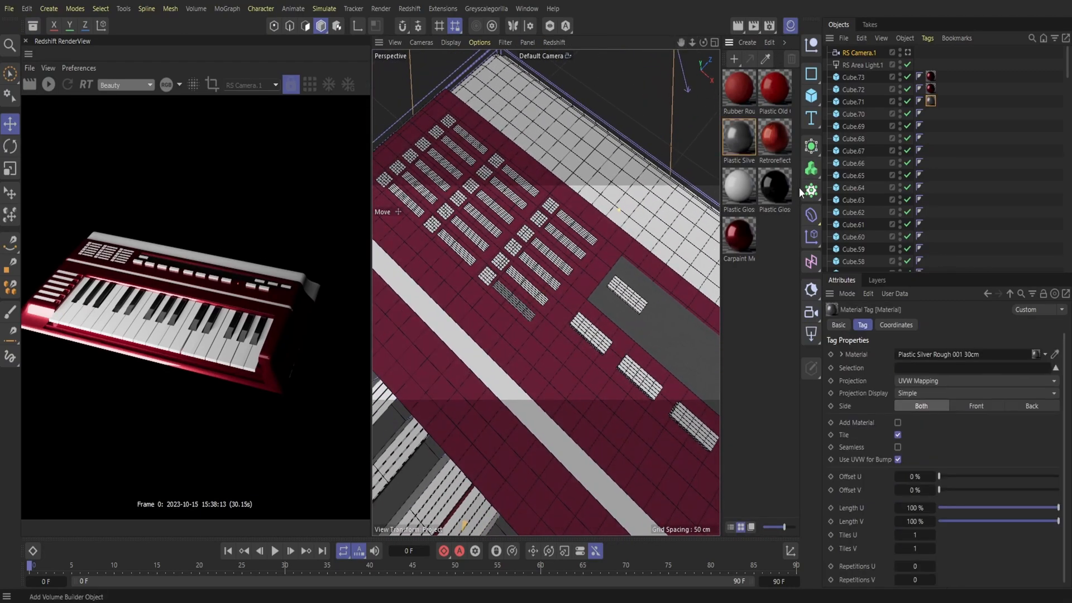
left_click(860, 114)
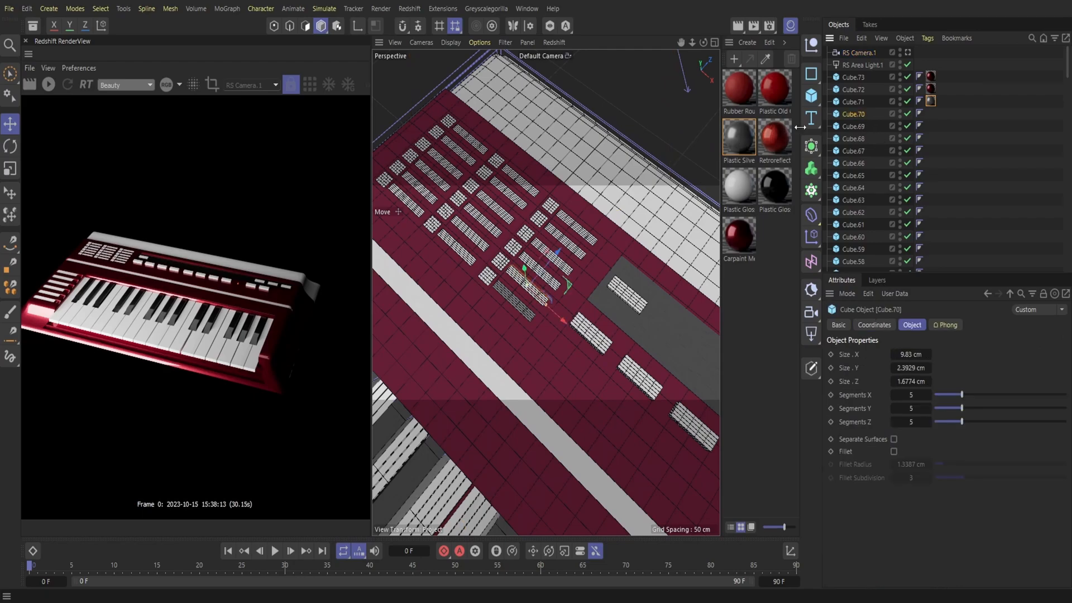
left_click(865, 151, "shift")
left_click_drag(740, 136, 859, 152)
left_click_drag(740, 136, 852, 163)
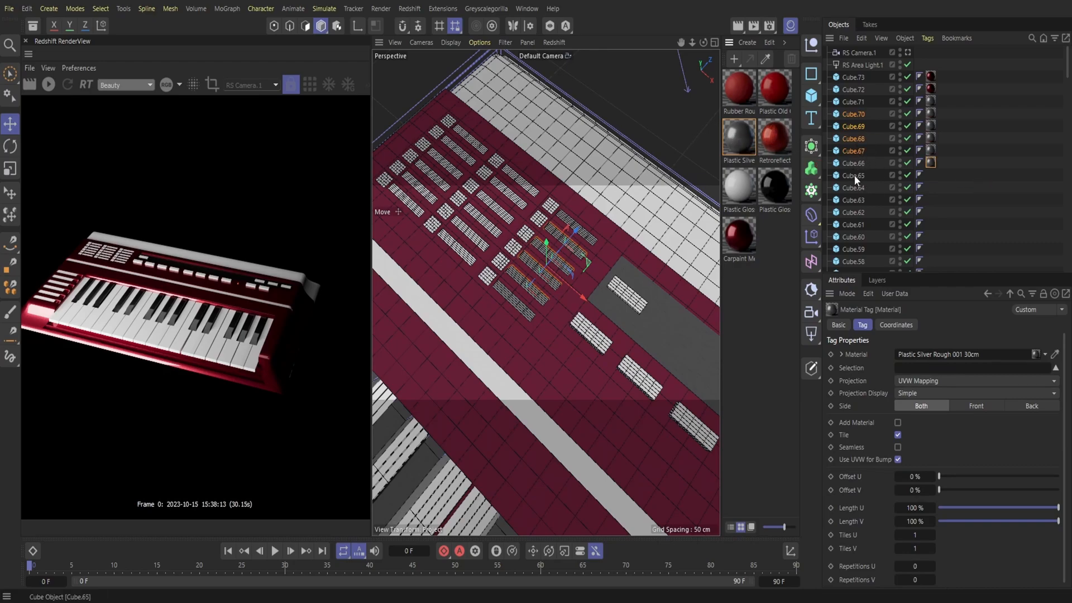
Step: Assign Plastic Glossy 001 White to the small square blocks Cube.65 through Cube.60
left_click(853, 175)
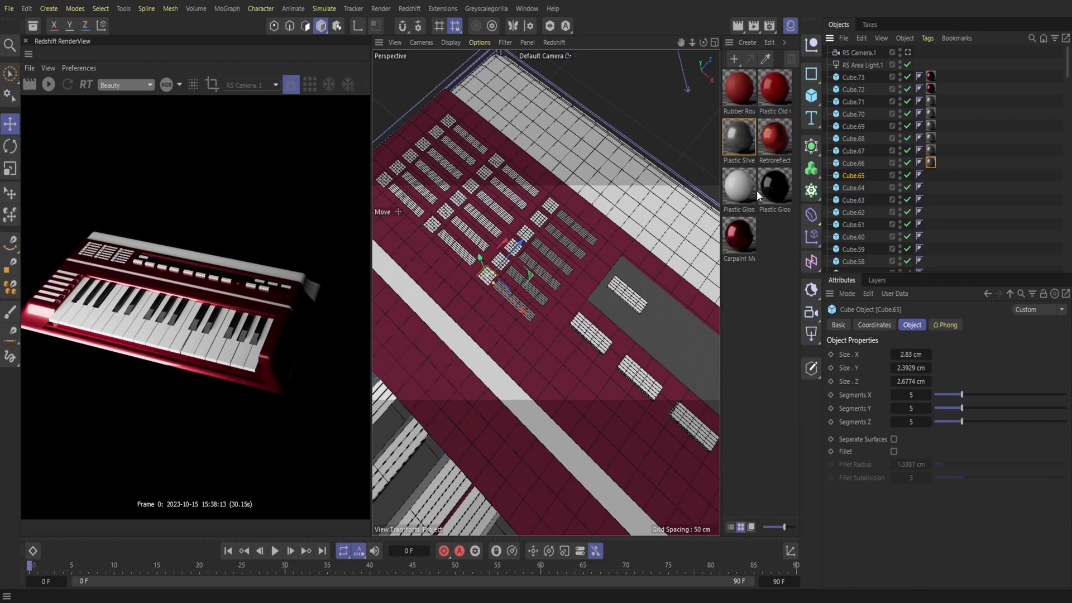
left_click_drag(739, 196, 858, 198)
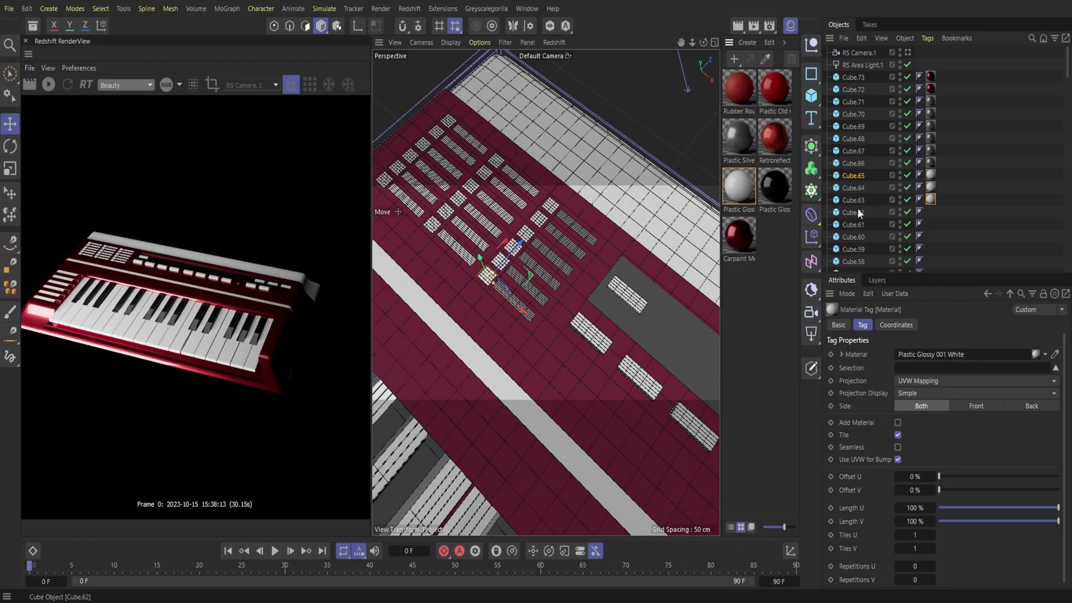
left_click(856, 200)
left_click_drag(740, 189, 848, 214)
left_click(848, 225)
left_click_drag(734, 195, 853, 225)
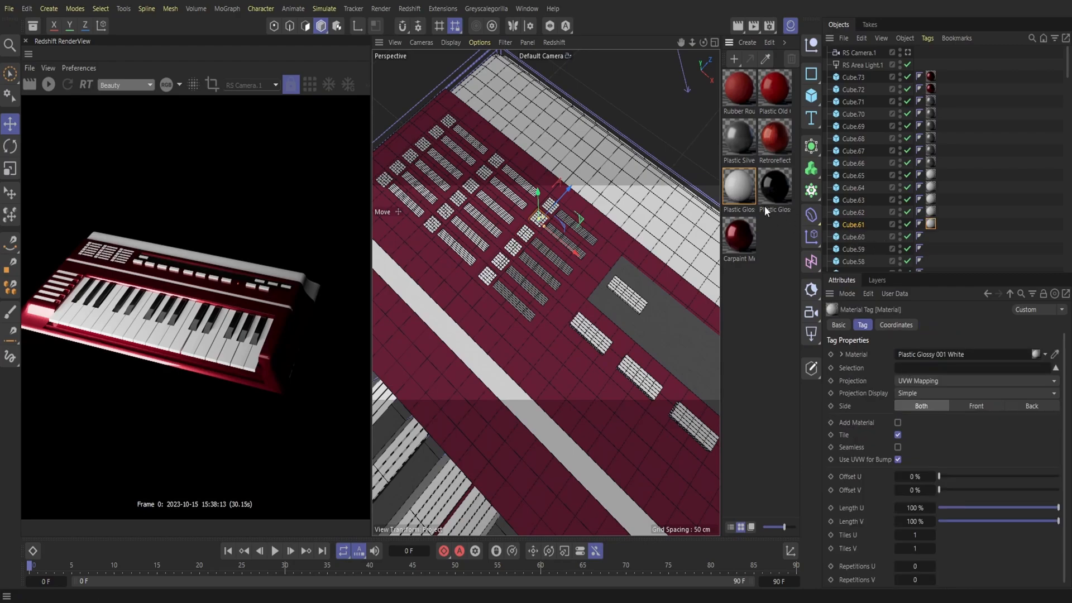
left_click(858, 237)
left_click_drag(739, 189, 851, 236)
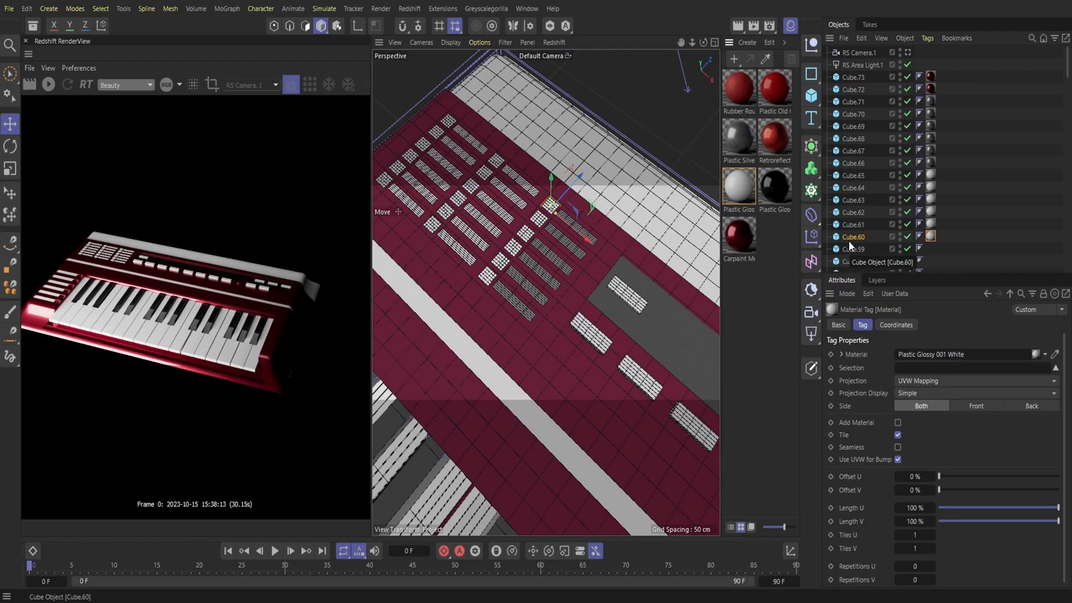
Step: Assign Plastic Silver Rough 001 30cm to the middle group's long bars, Cube.59 through Cube.54
left_click(857, 249)
scroll(863, 237, "down", 4)
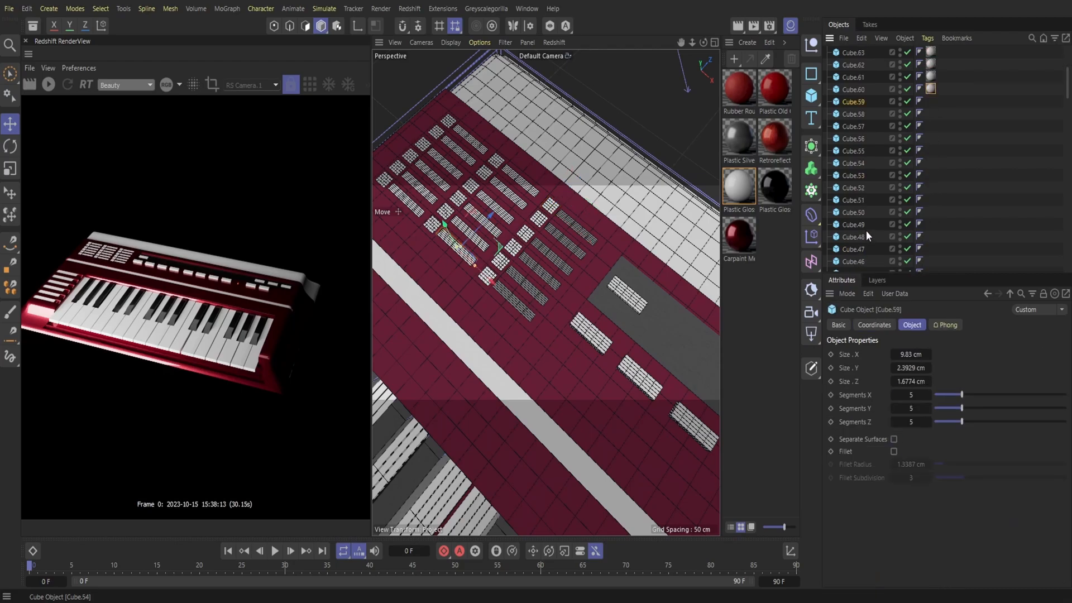
left_click_drag(747, 139, 852, 113)
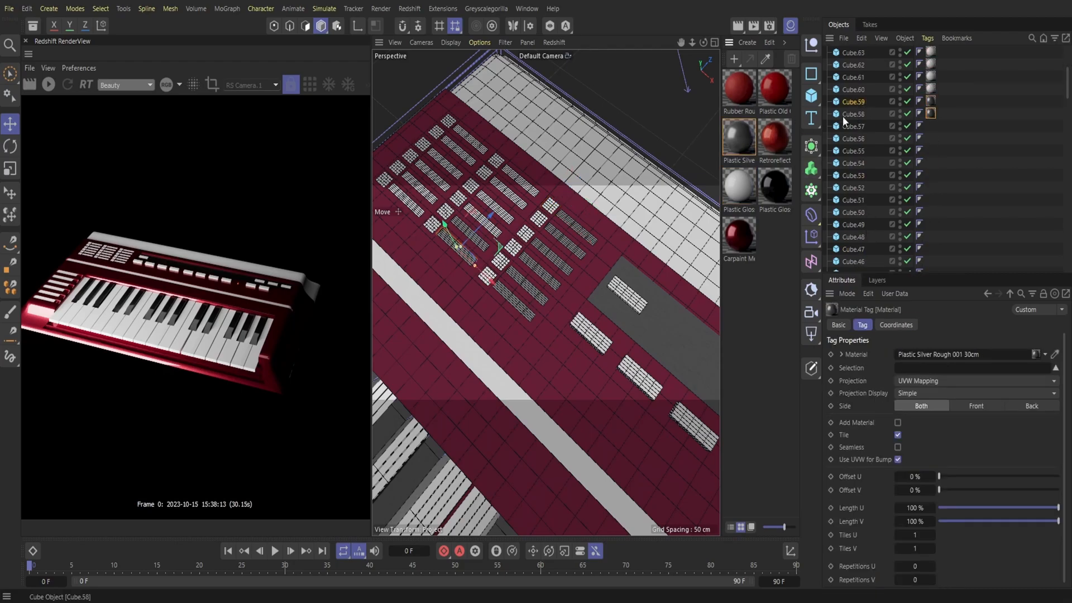
left_click_drag(739, 137, 850, 124)
left_click_drag(837, 139, 854, 150, "ctrl")
left_click_drag(732, 139, 859, 213)
Step: Assign Plastic Glossy 001 White to the middle group's square blocks down to Cube.48, and select Cube.47
left_click_drag(739, 187, 854, 237)
left_click(863, 225)
left_click(858, 247)
scroll(862, 248, "down", 2)
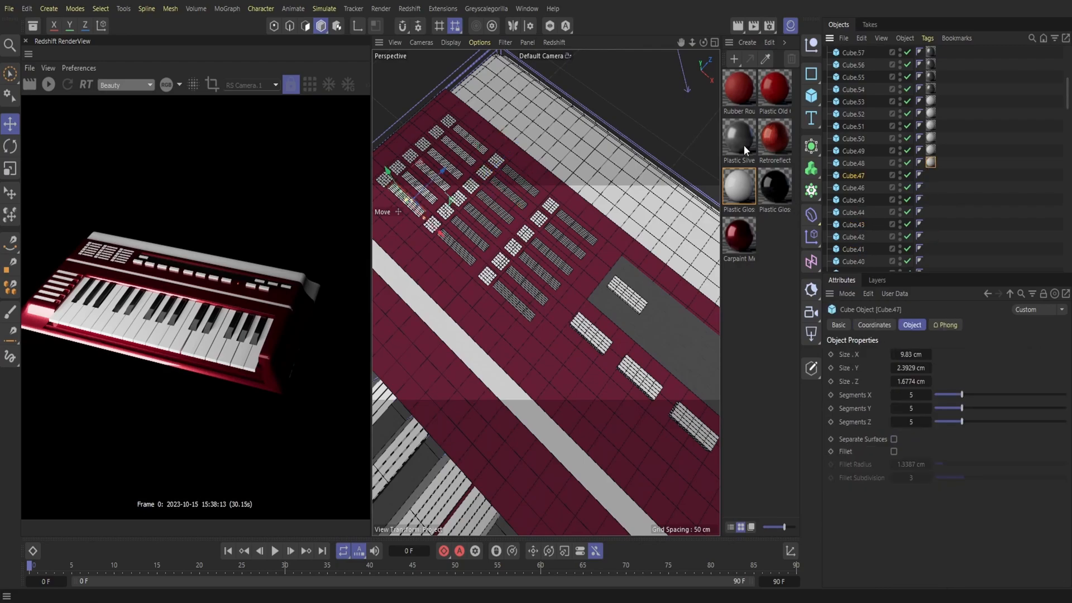
Step: Assign Plastic Silver Rough 001 30cm to the last group's long panel bars, Cube.47 through Cube.42
left_click_drag(743, 145, 859, 174)
left_click(856, 186)
left_click_drag(739, 139, 863, 189)
left_click(863, 206)
left_click_drag(744, 145, 858, 205)
left_click(857, 211)
left_click_drag(740, 160, 855, 224)
left_click(857, 226)
left_click(860, 236)
left_click_drag(742, 141, 860, 237)
scroll(865, 239, "down", 3)
Step: Assign Plastic Glossy 001 White to the last group's small square blocks, Cube.41 through Cube.36
left_click_drag(739, 185, 857, 175)
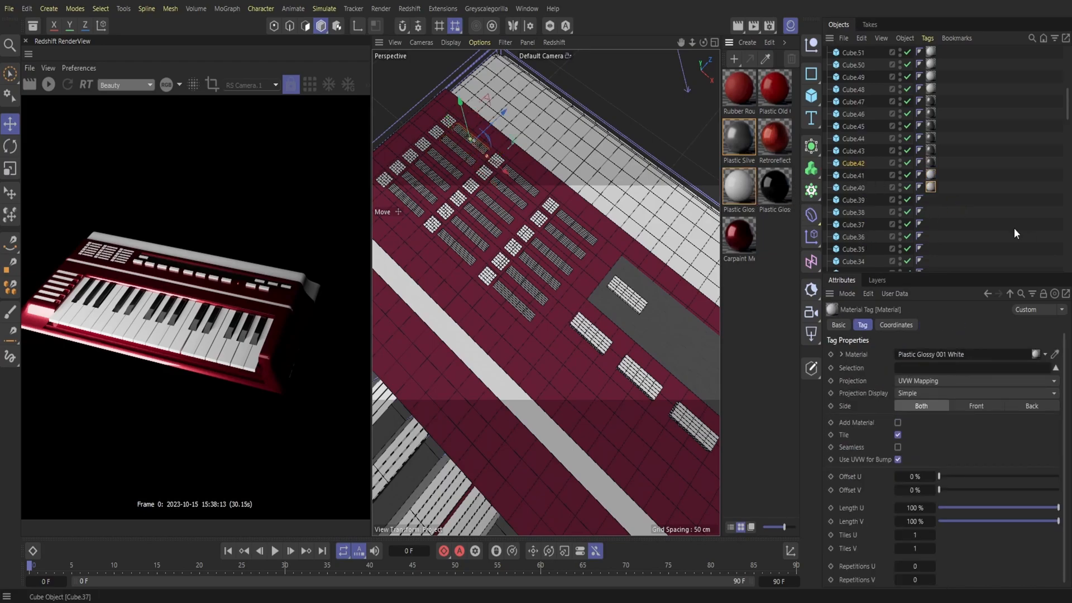
left_click_drag(859, 200, 859, 198)
left_click_drag(732, 180, 877, 237)
left_click(859, 223)
left_click(752, 186)
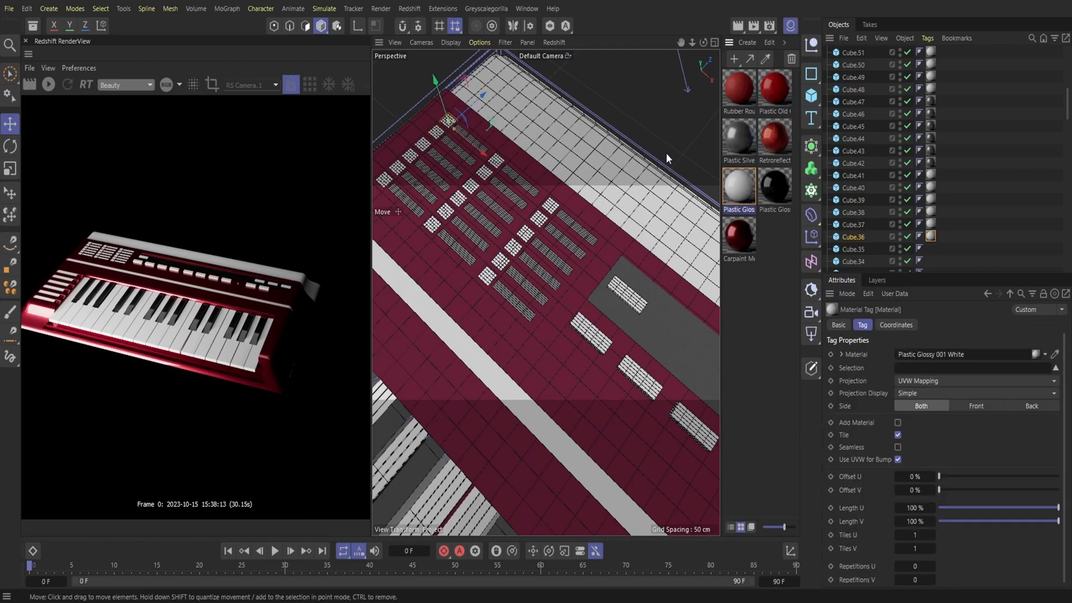
left_click(787, 29)
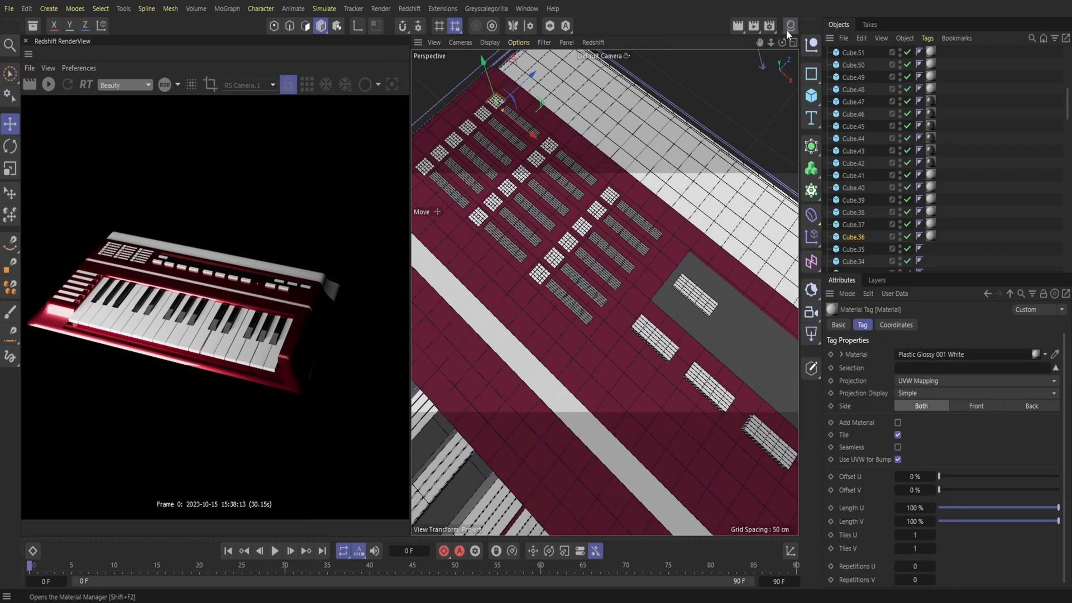
Step: Assign Rubber Rough 001 Salmon 50cm to the buttons on the dark display strip, at both of its ends
left_click_drag(760, 42, 777, 48)
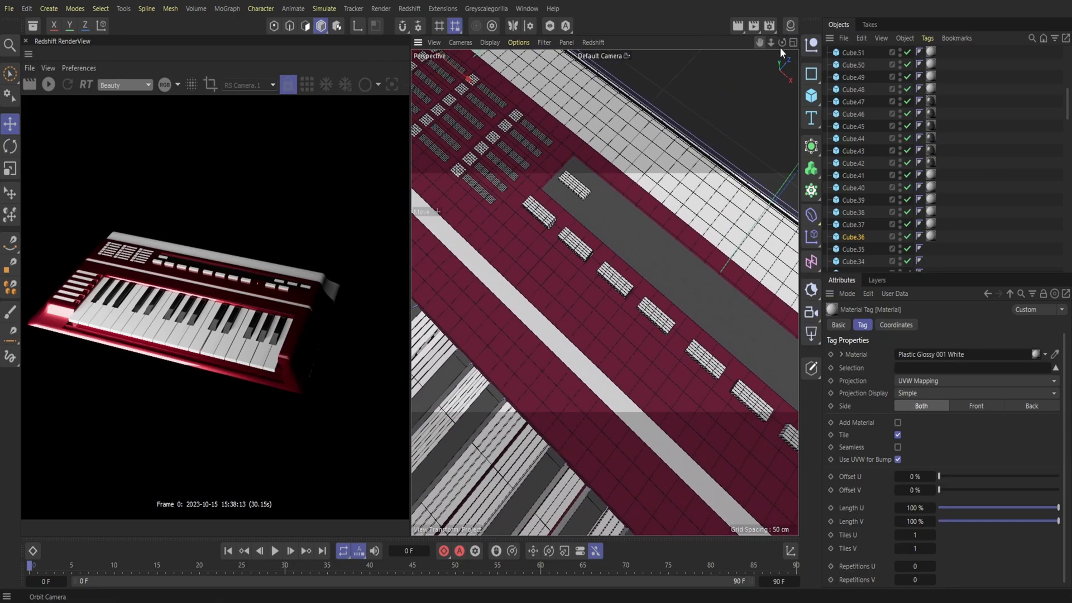
left_click(790, 25)
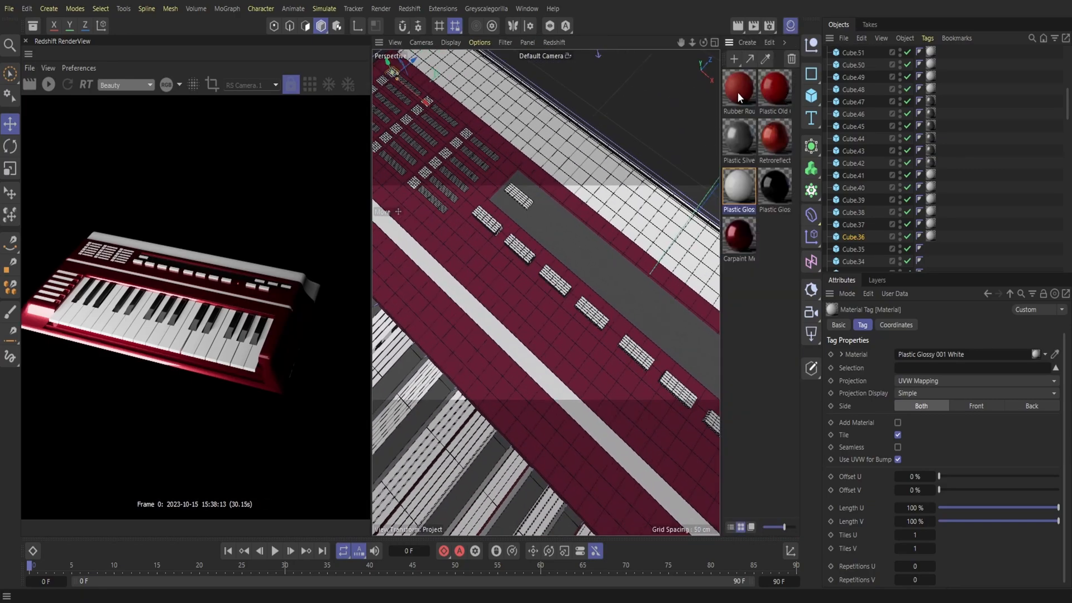
left_click_drag(736, 93, 517, 197)
mouse_move(681, 43)
left_mouse_down()
mouse_move(698, 53)
mouse_move(684, 47)
left_mouse_up()
left_click_drag(736, 102, 652, 329)
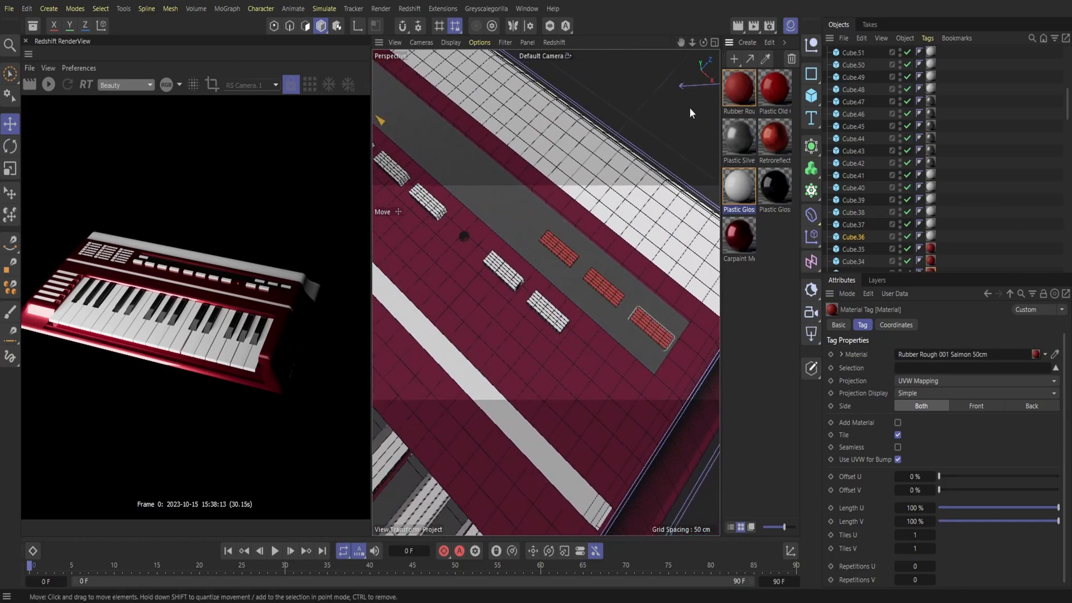
Step: Assign Plastic Old Glossy 001 Red 50cm to the last two buttons below the display strip and Plastic Glossy 001 White to the row's others
left_click_drag(775, 86, 510, 273)
scroll(546, 292, "down", 8)
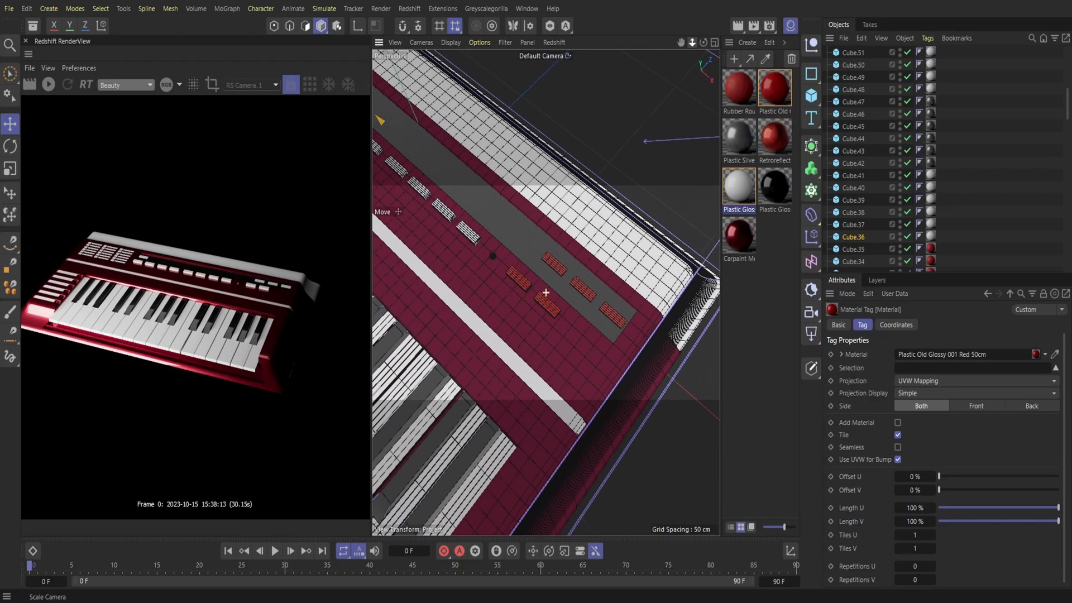
right_click_drag(546, 292, 581, 292, "alt")
middle_click_drag(545, 292, 635, 345, "alt")
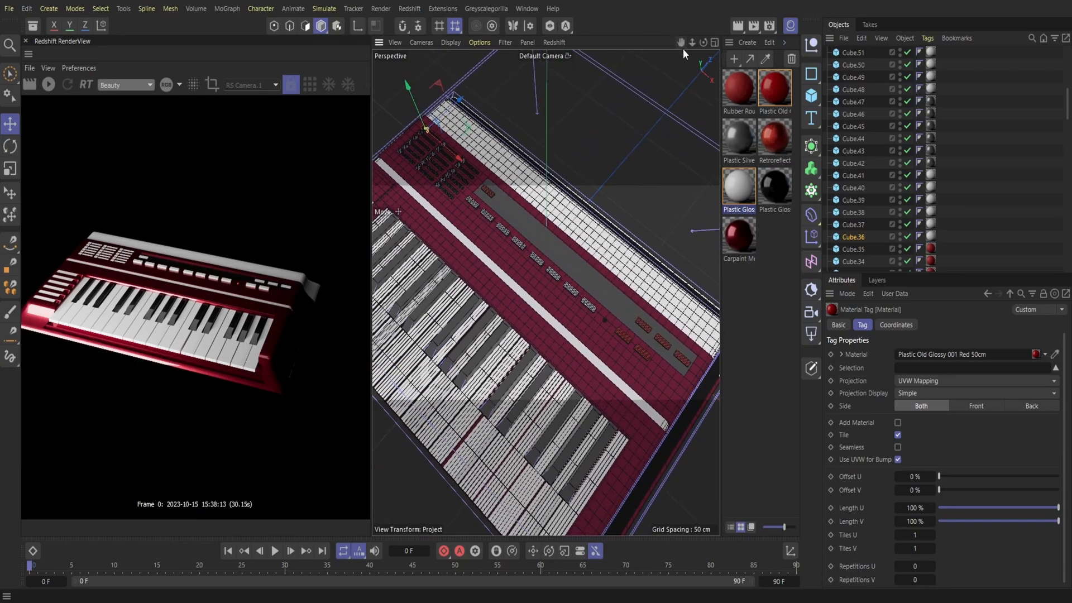
left_click_drag(732, 193, 476, 209)
left_click(790, 26)
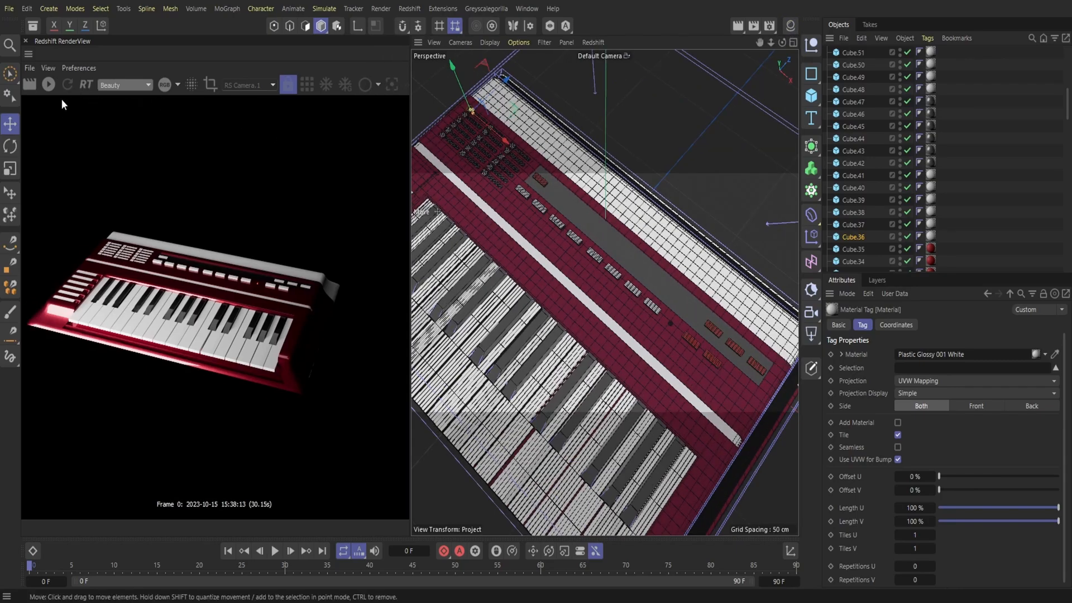
Step: Assign Plastic Glossy 001 White to Cube.3, the pad object beside the piano keys
left_click_drag(758, 42, 908, 48)
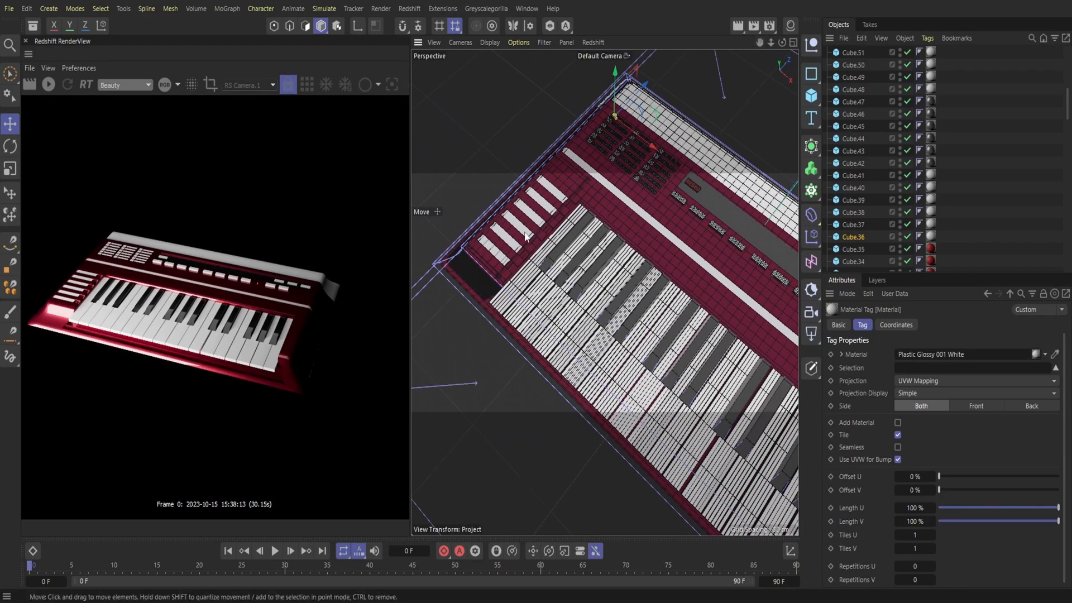
left_click(524, 230)
left_click_drag(525, 233, 557, 246)
mouse_move(771, 42)
left_mouse_down()
mouse_move(832, 45)
mouse_move(855, 178)
mouse_move(779, 51)
left_mouse_up()
left_click_drag(604, 290, 651, 267, "alt")
left_click_drag(592, 329, 566, 334)
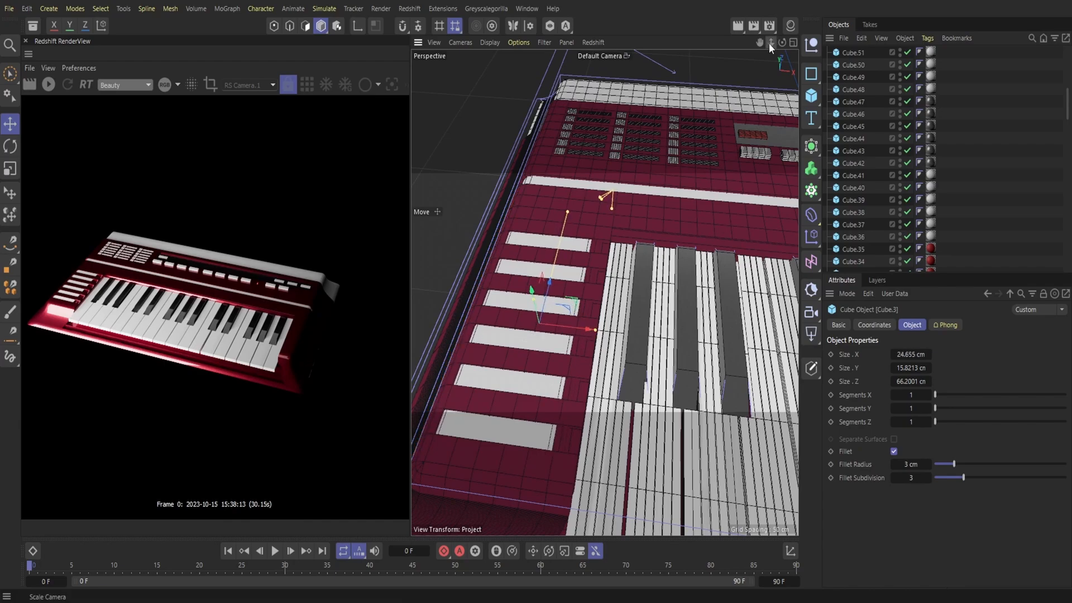
scroll(856, 155, "down", 10)
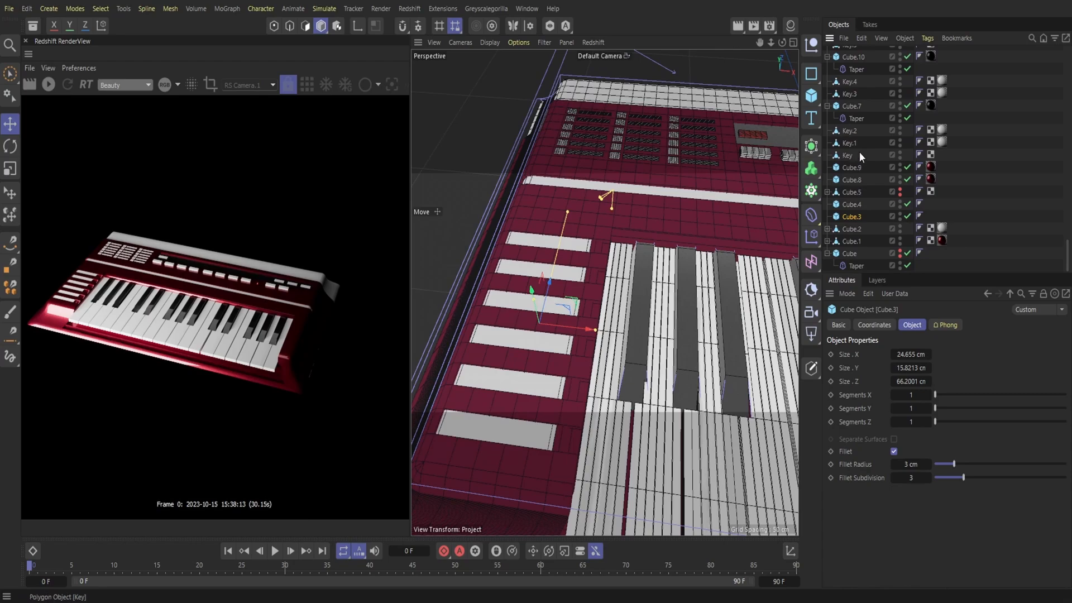
left_click(791, 25)
left_click_drag(848, 221, 849, 217)
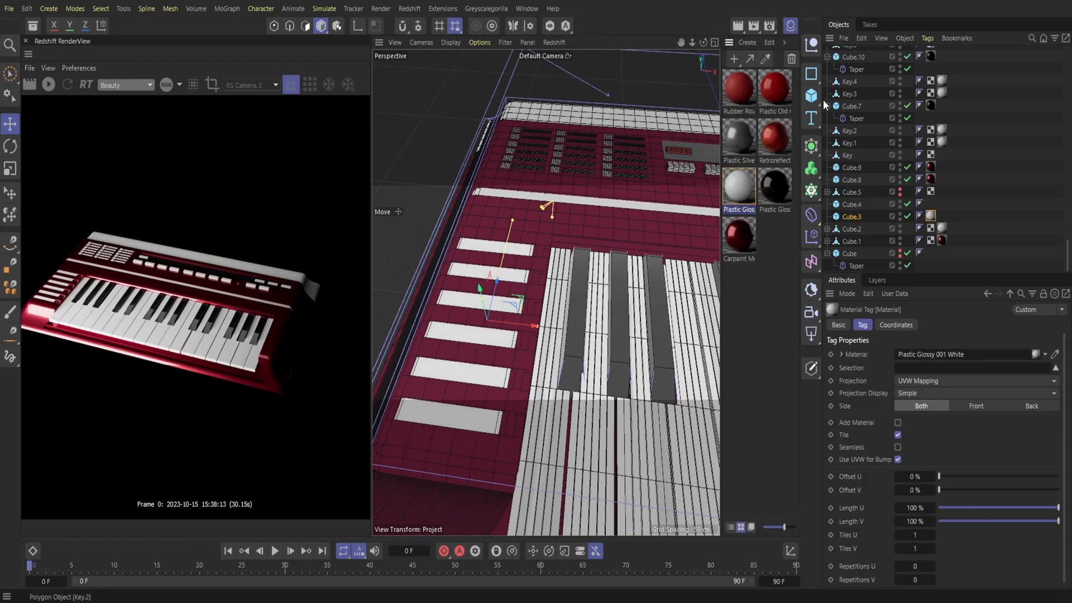
left_click(790, 25)
Step: Save the project and restart the RenderView preview through RS Camera.1
left_click_drag(771, 43, 522, 31)
left_click(6, 6)
left_click(52, 164)
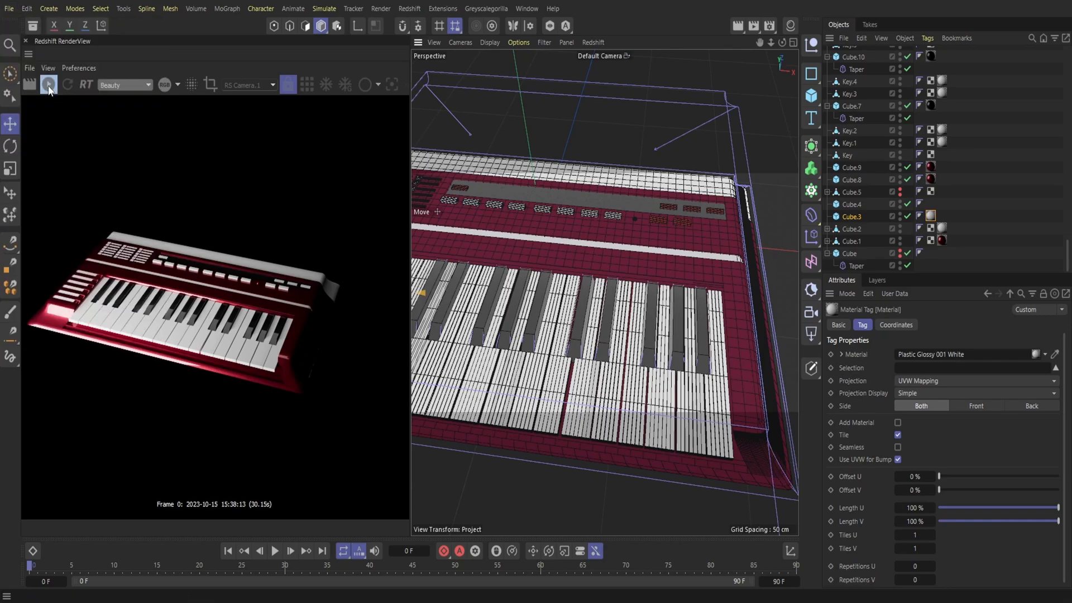
left_click(246, 83)
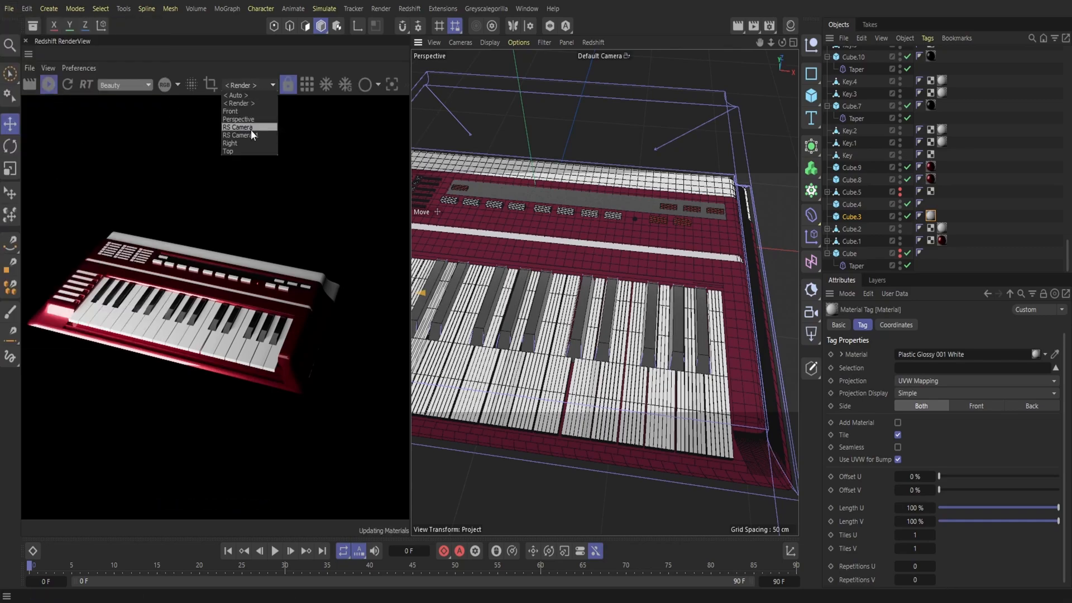
left_click(252, 134)
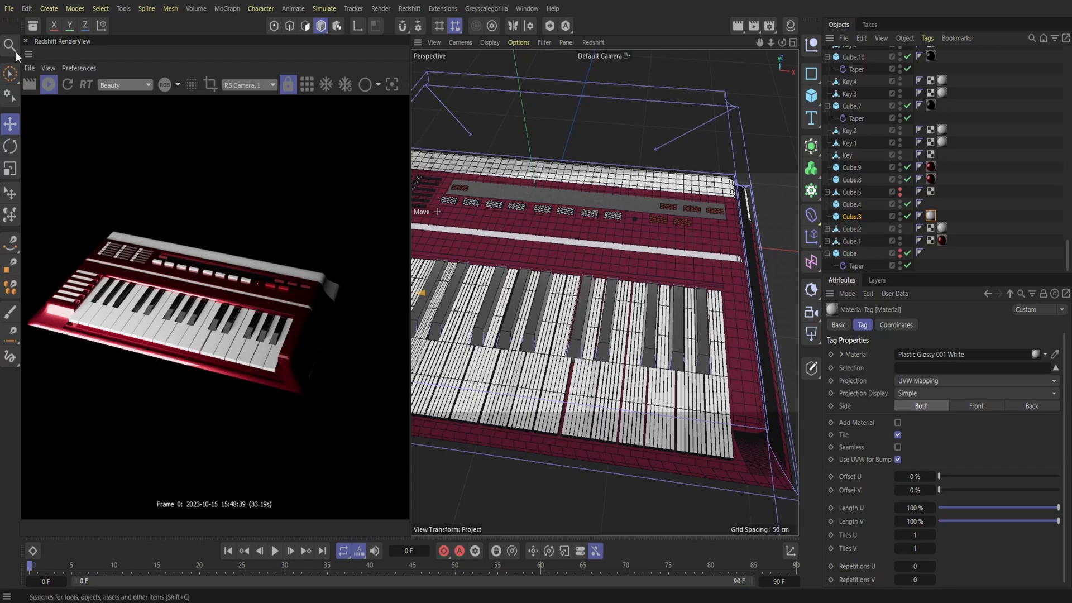
Step: Nudge the white key Key.23 slightly sideways, deselect it and save the project
left_click_drag(771, 43, 776, 16)
left_click(584, 316)
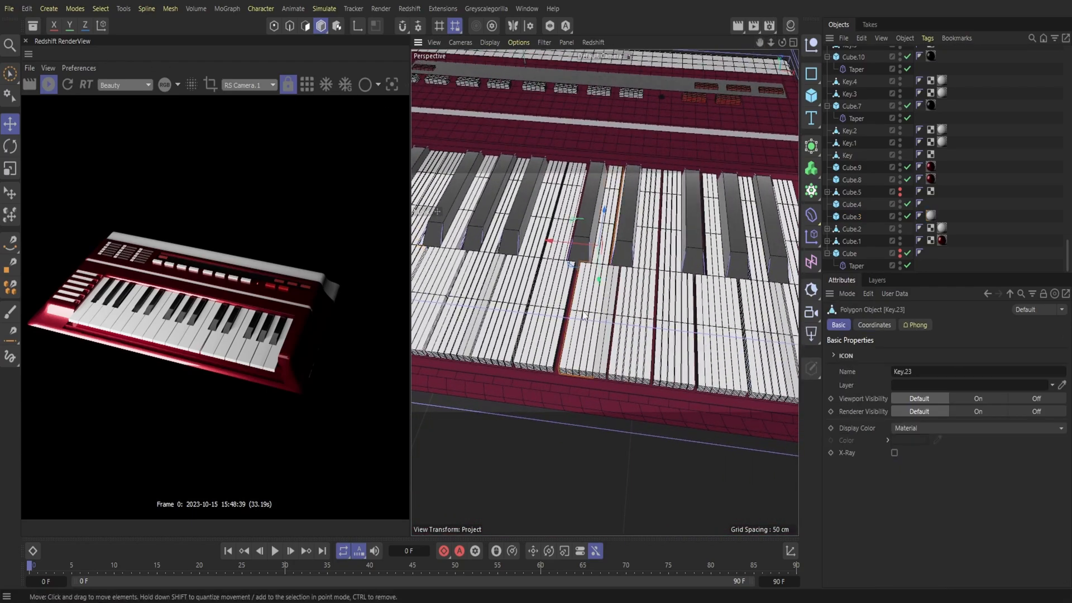
left_click_drag(576, 248, 574, 248)
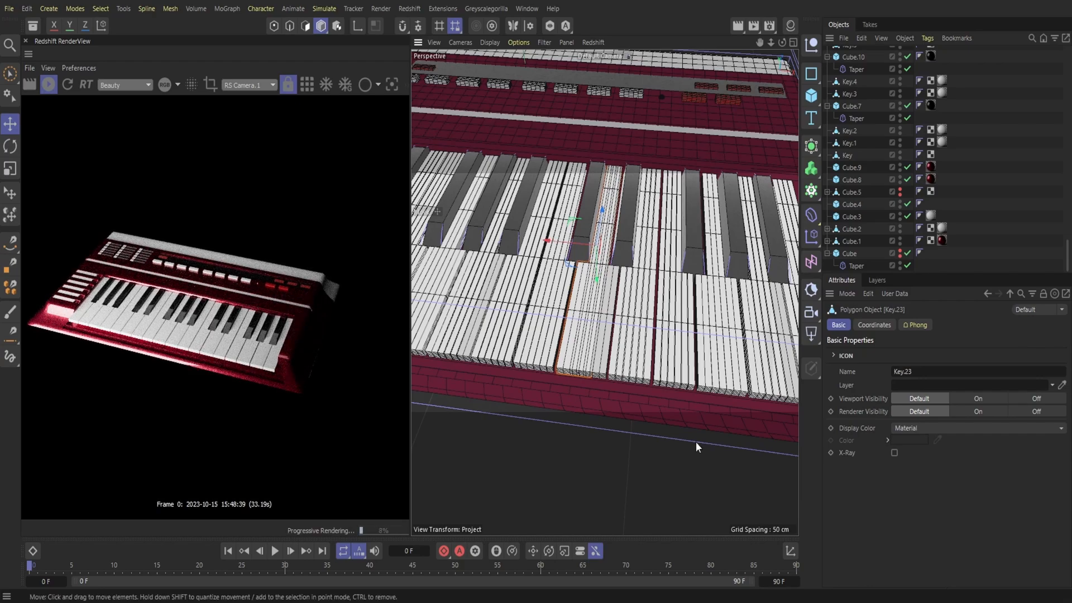
left_click(708, 501)
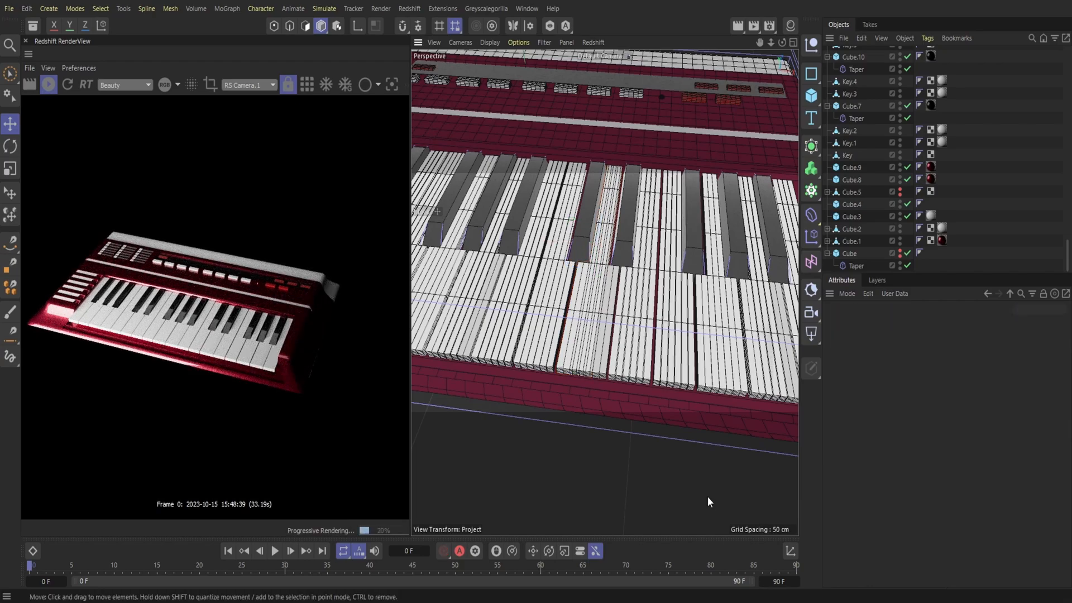
left_click_drag(769, 42, 760, 46)
scroll(852, 149, "up", 20)
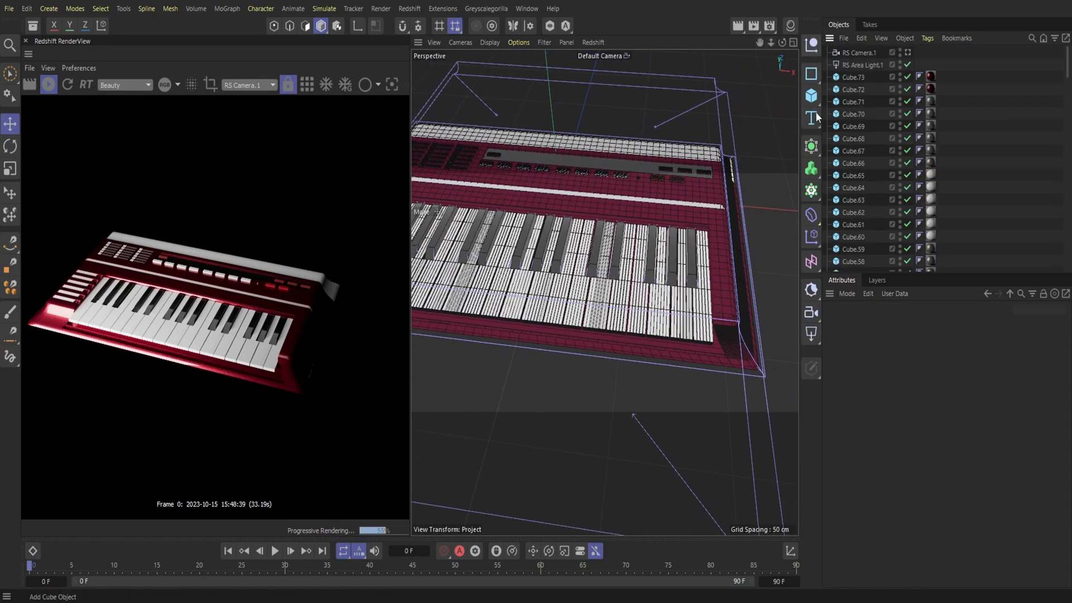
left_click(9, 9)
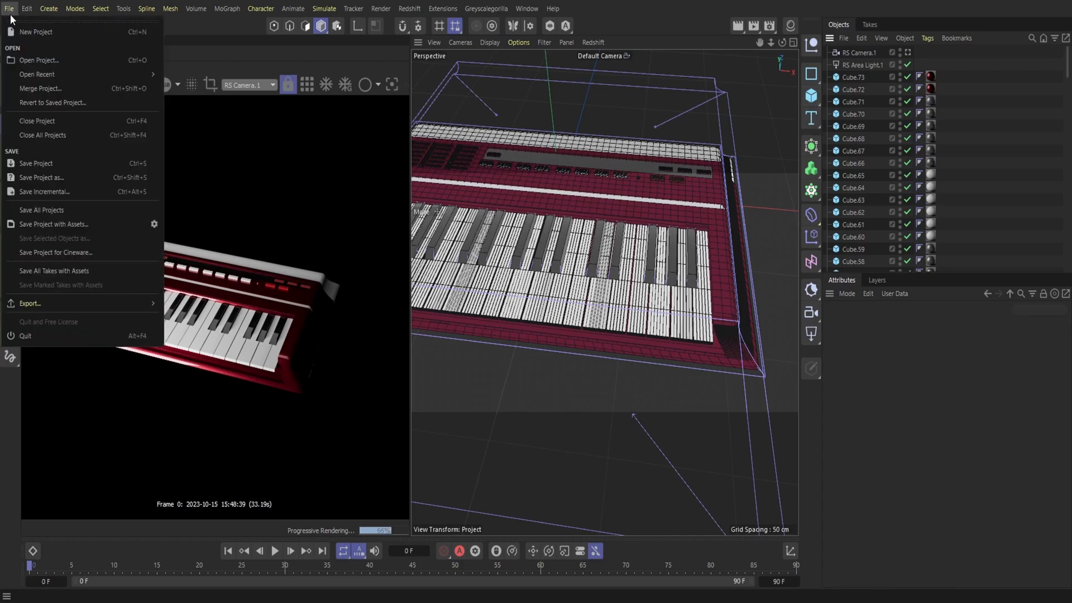
left_click(34, 166)
Step: Add a 3D Text object reading "Illumination Lab" in the Dancing Script SemiBold font
left_click(815, 117)
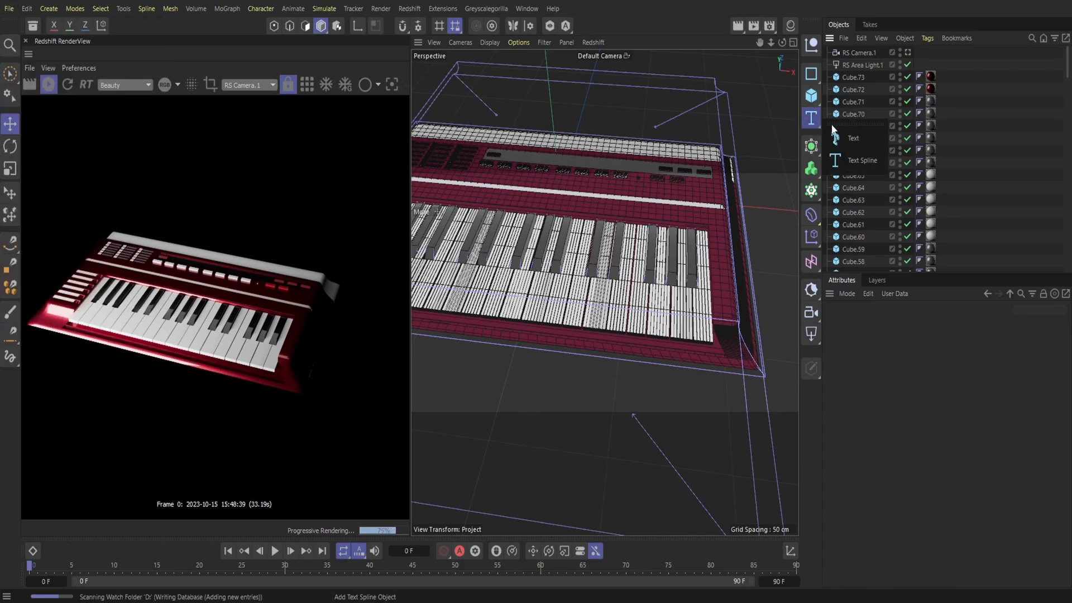
left_click(853, 140)
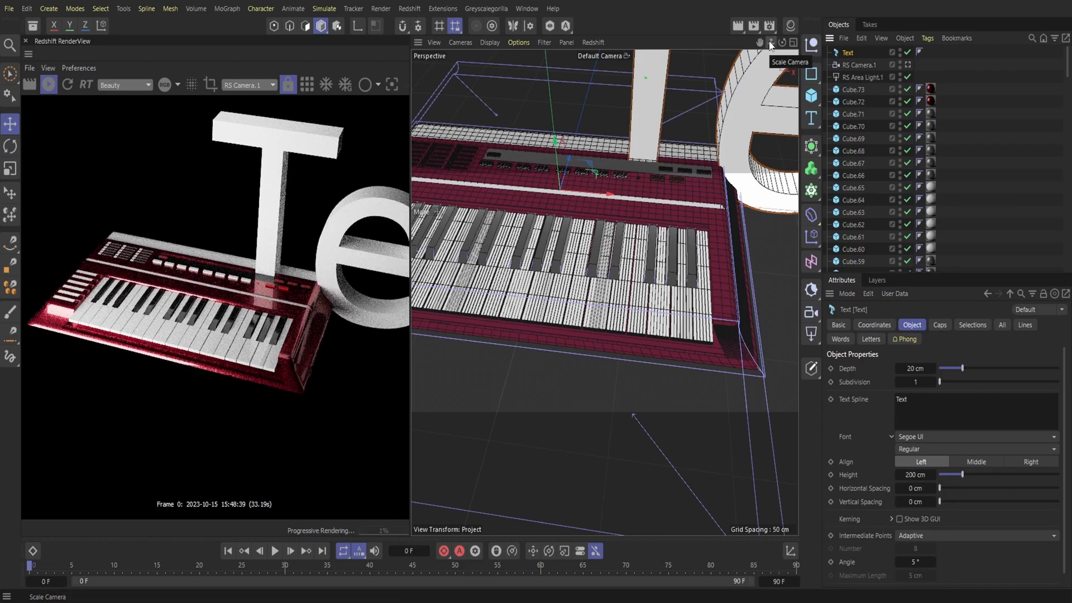
left_click_drag(772, 44, 670, 46)
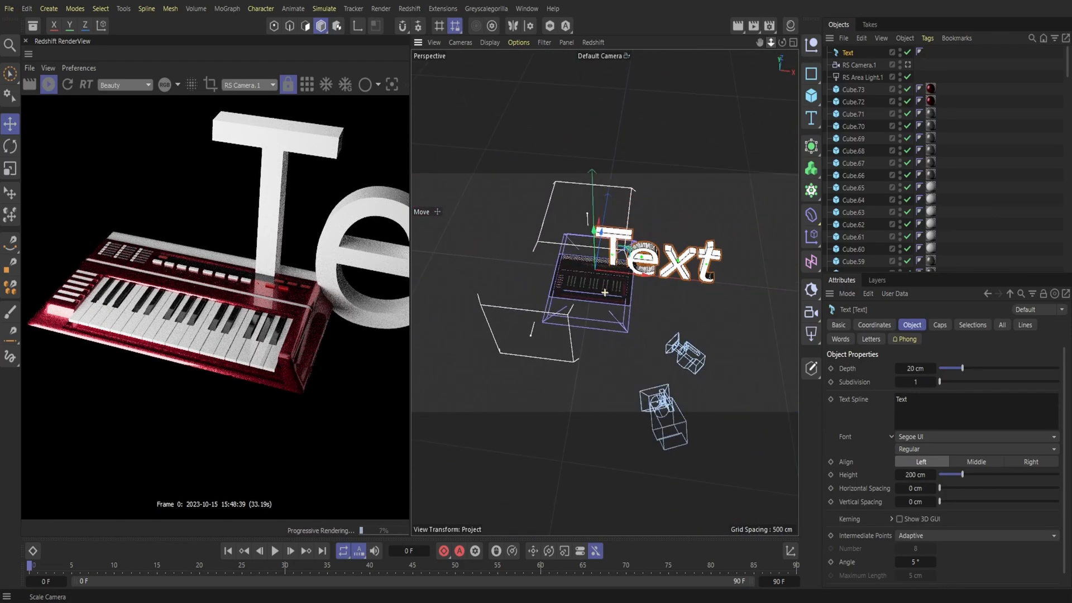
type("mination Lab")
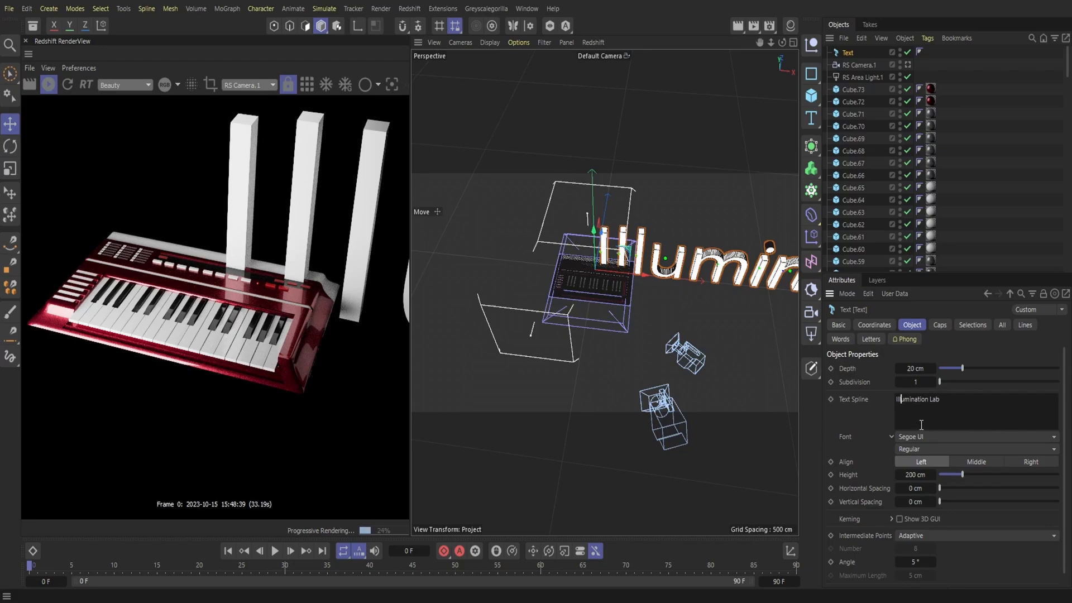
left_click(942, 439)
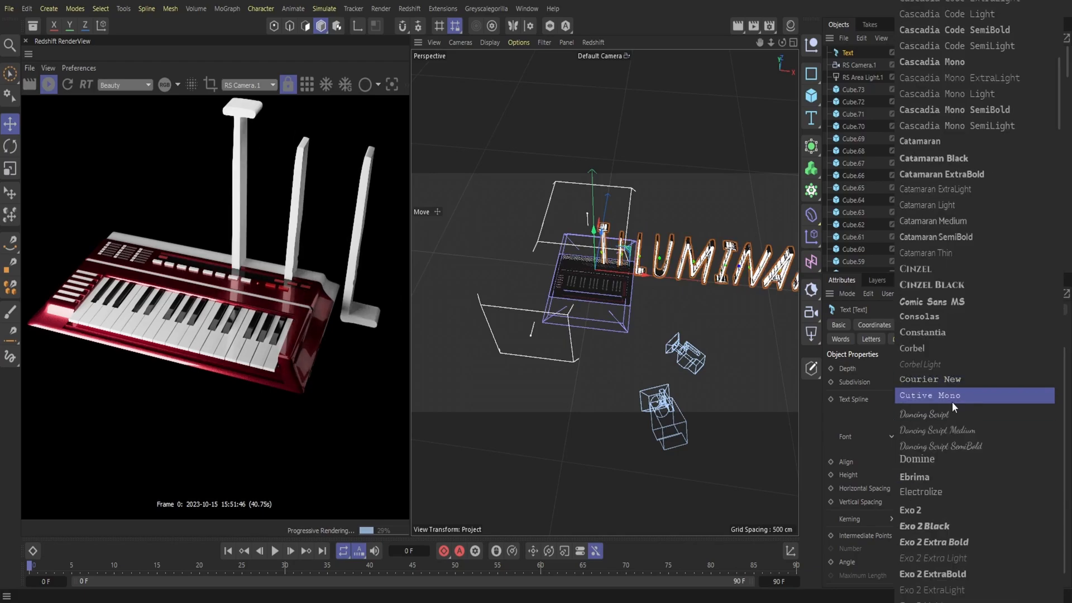
left_click(928, 447)
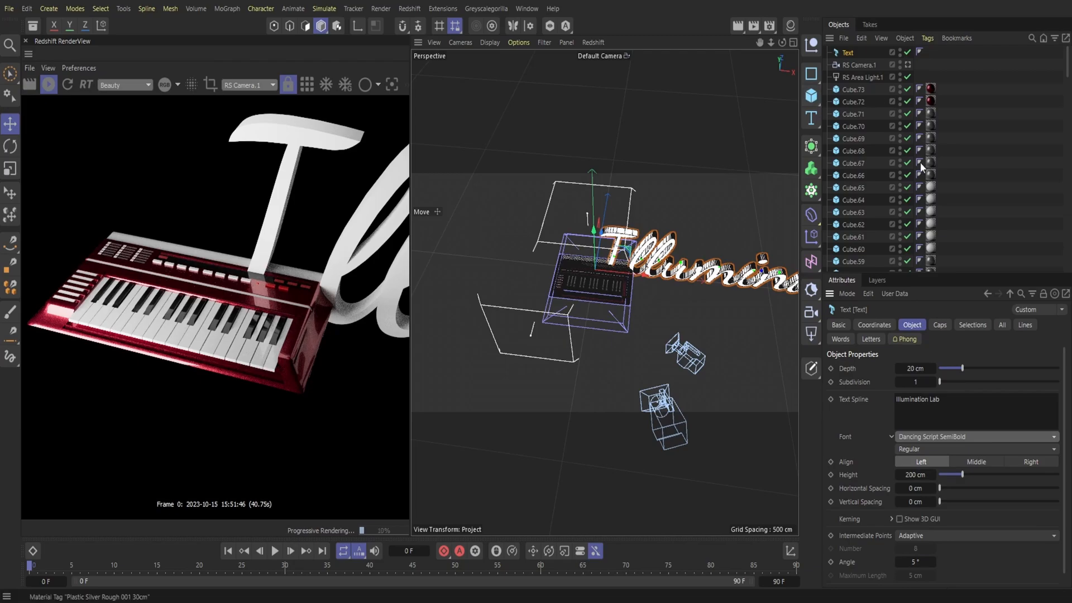
Step: Assign Plastic Glossy 001 White to the Text object and reselect the object
left_click(791, 25)
left_click_drag(744, 171, 849, 50)
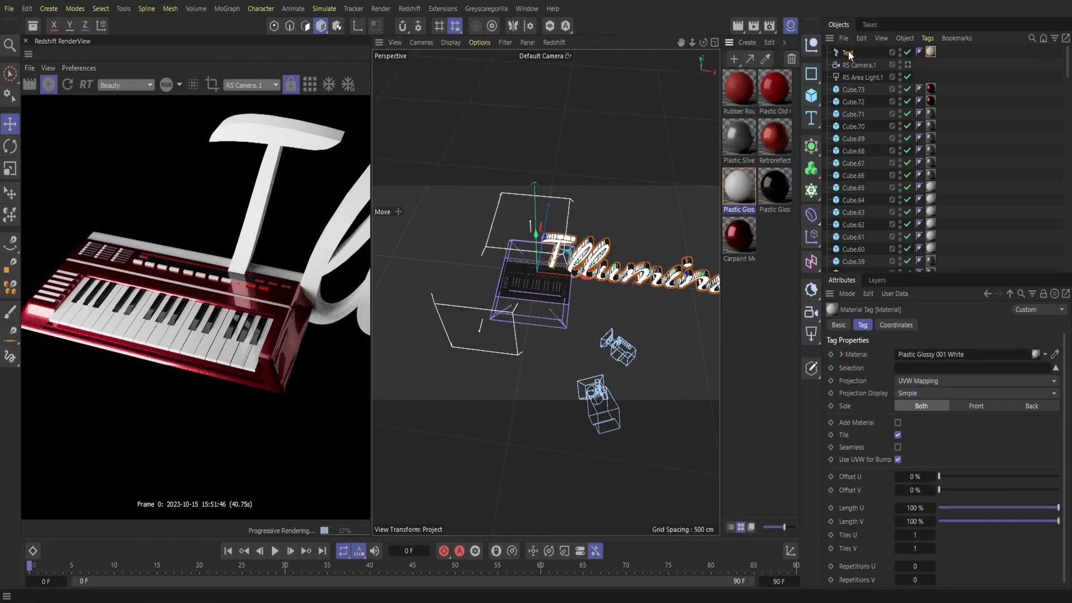
left_click(791, 26)
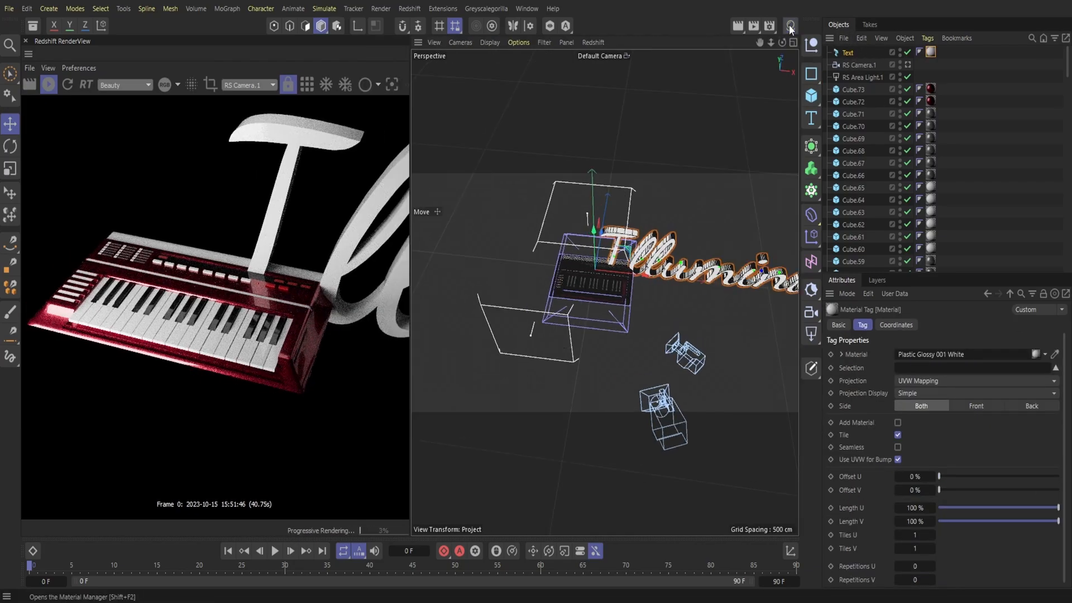
left_click(849, 55)
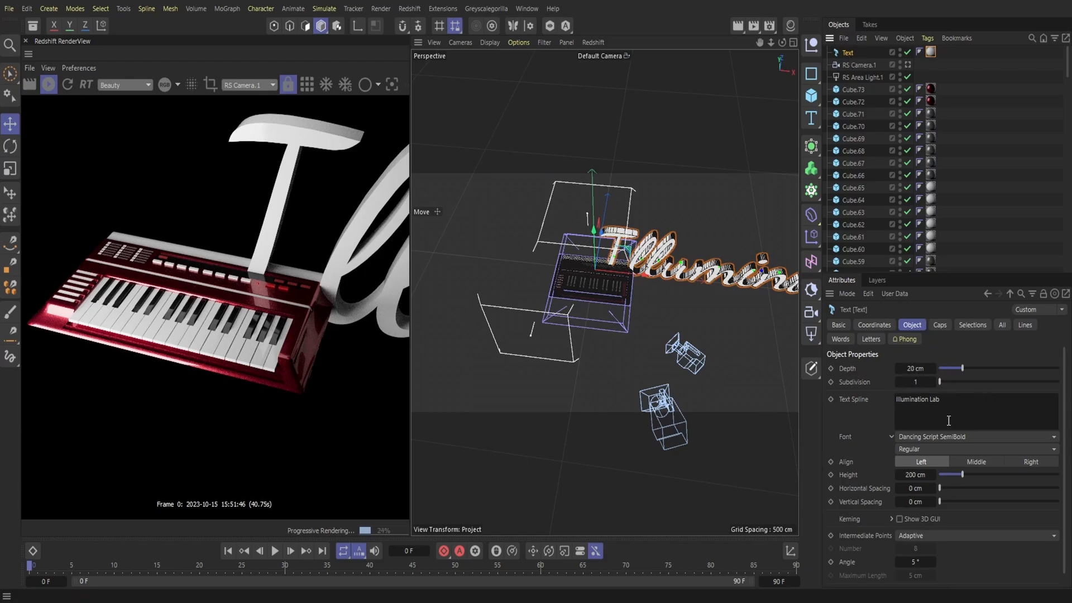
Step: Stop the RenderView preview and save the project
left_click_drag(772, 41, 614, 45)
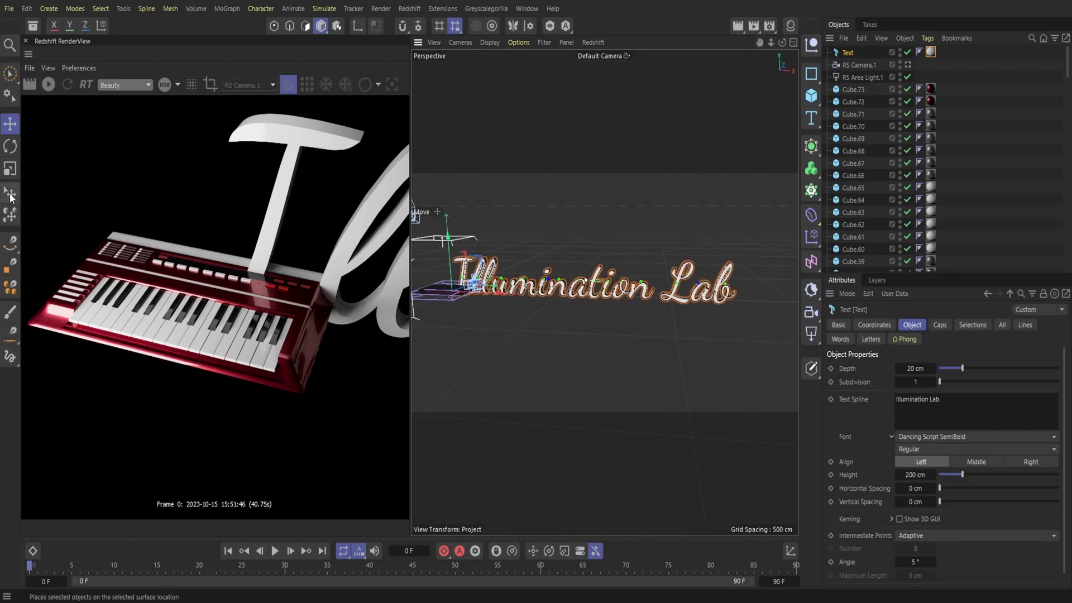
left_click(9, 8)
left_click(49, 164)
Step: Scale the Illumination Lab text down to a height of about 20 cm with the Place tool
left_click(10, 193)
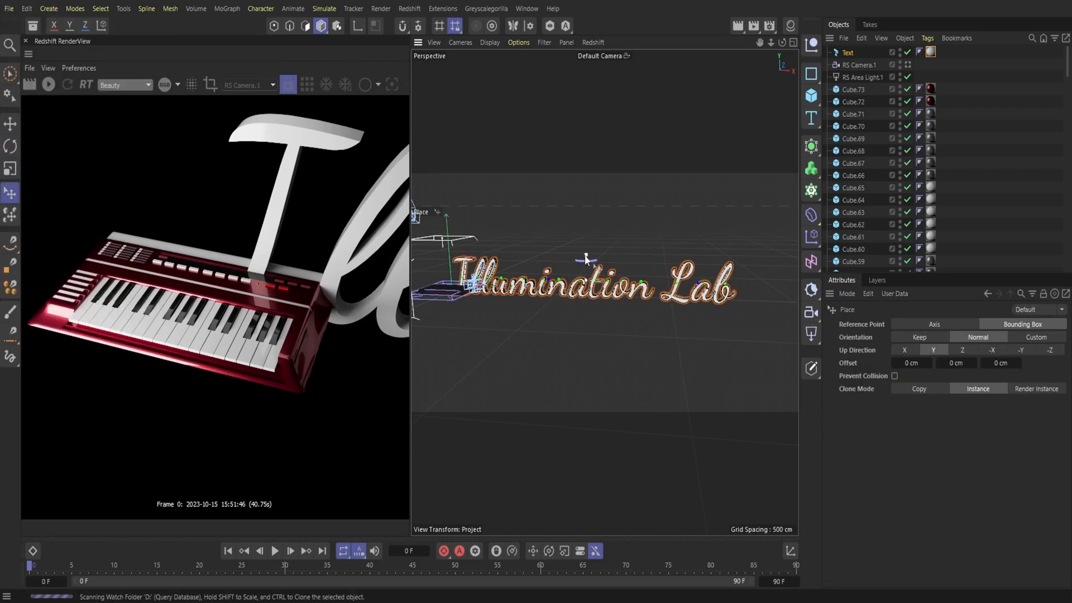
left_click_drag(586, 279, 584, 284)
scroll(604, 292, "up", 8)
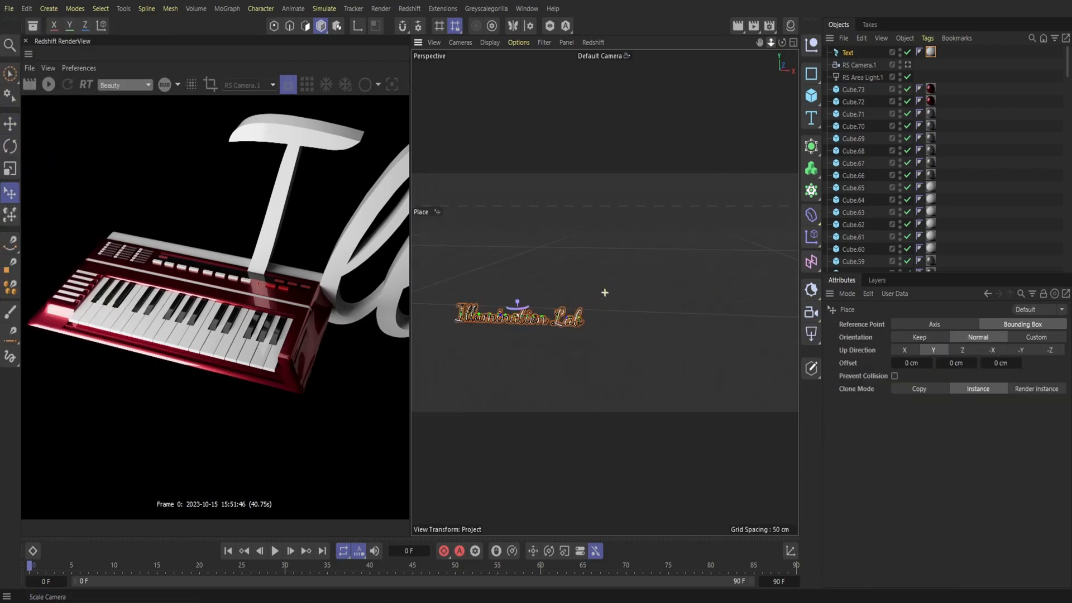
left_click_drag(760, 42, 915, 38)
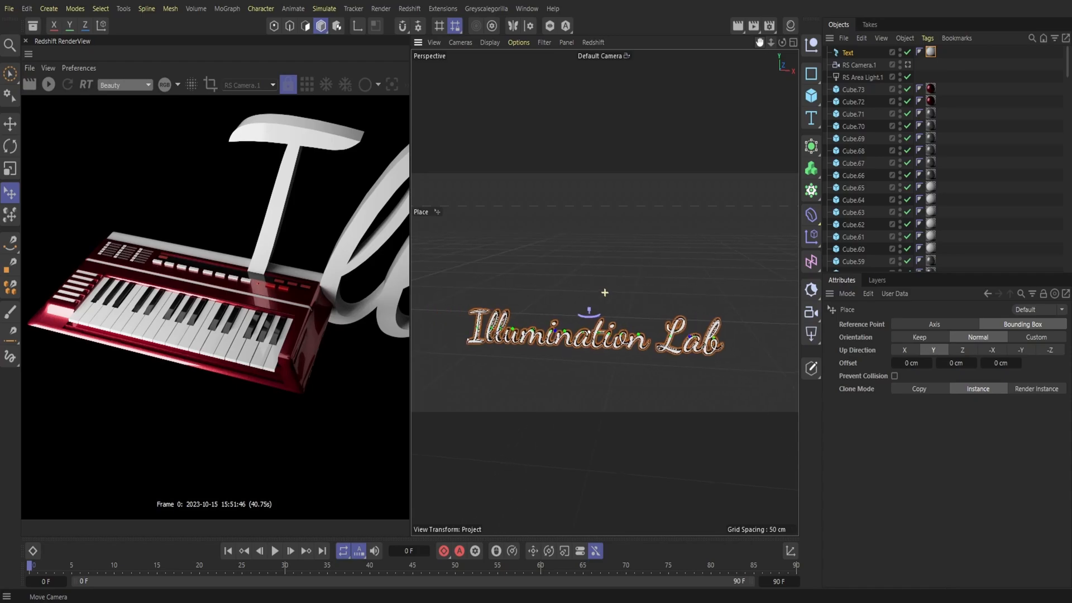
scroll(603, 291, "down", 8)
Step: Move the Illumination Lab text sideways and up onto the keyboard model
left_click(10, 123)
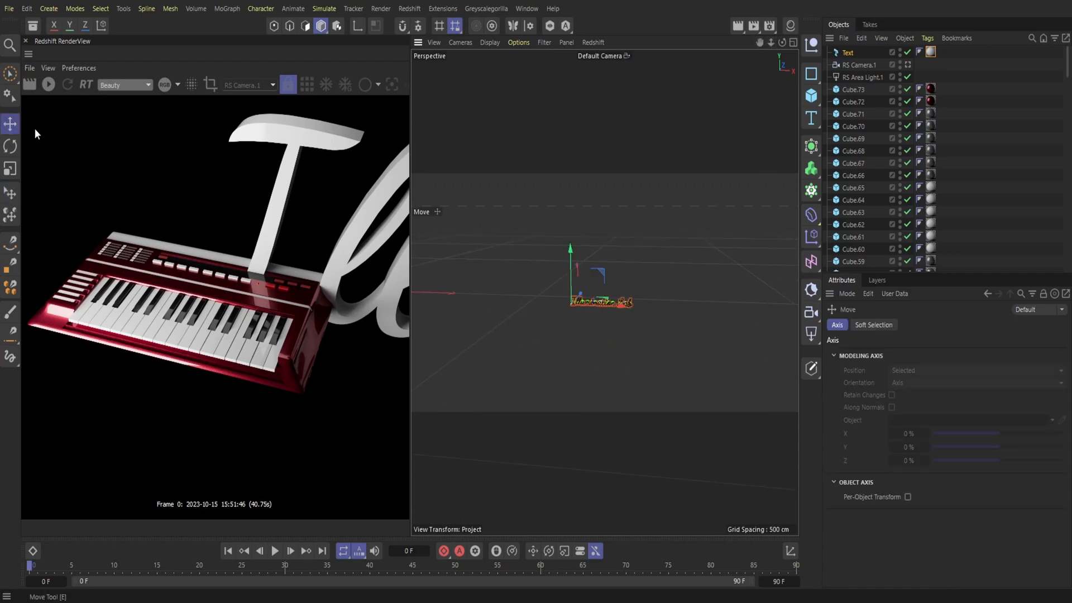
left_click_drag(619, 307, 443, 297)
middle_click_drag(443, 297, 631, 335, "alt")
right_click_drag(604, 293, 670, 292, "alt")
middle_click_drag(605, 293, 585, 273, "alt")
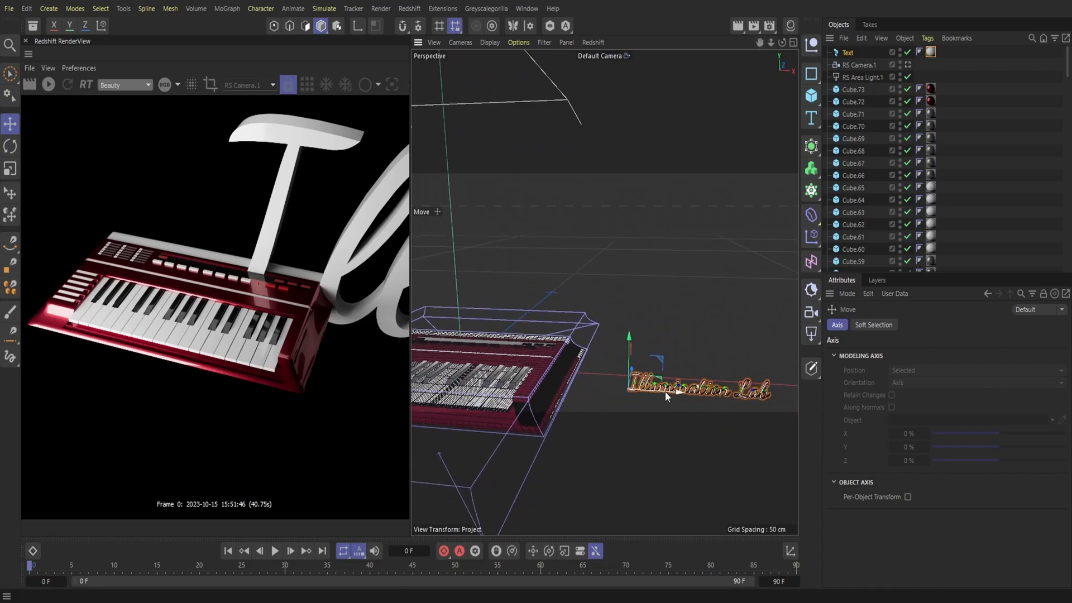
left_click_drag(664, 390, 528, 379)
left_click_drag(492, 347, 458, 328)
Step: Rotate the Text object so the lettering lies back along the keyboard's red top panel
left_click(848, 53)
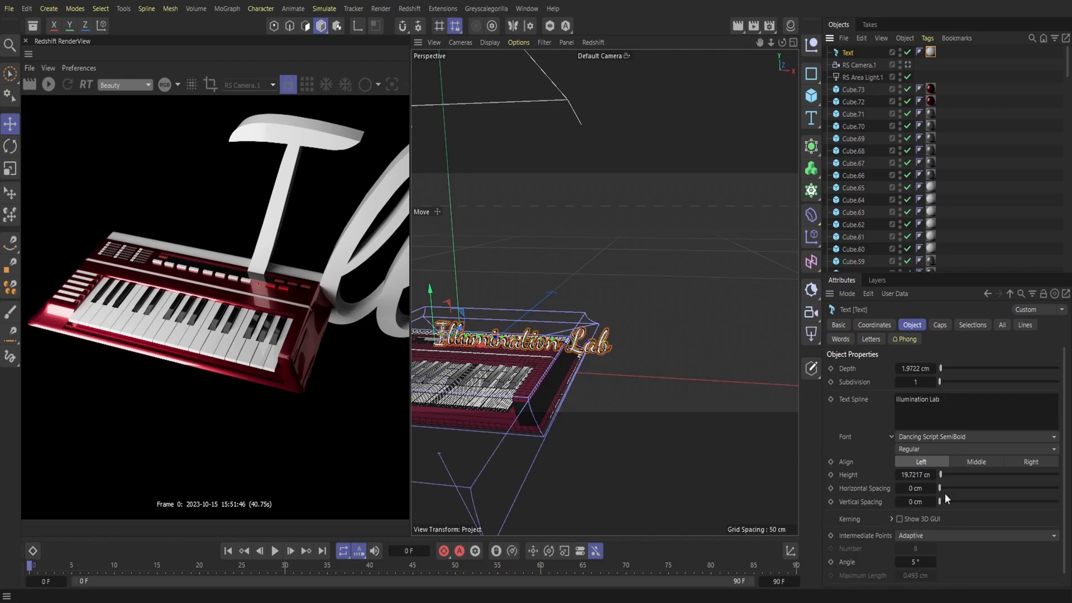
scroll(944, 511, "down", 1)
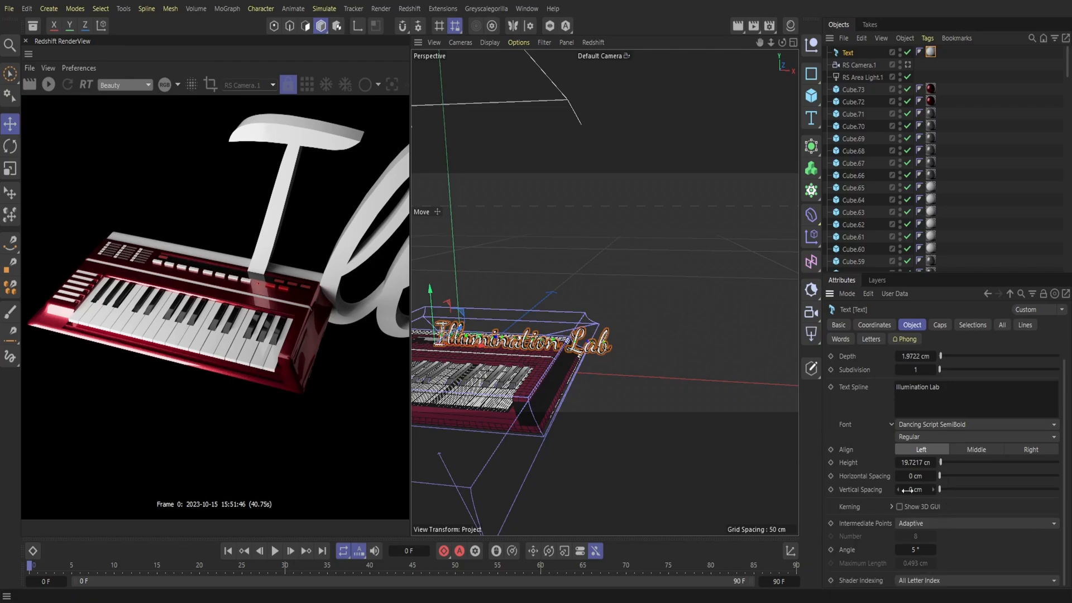
scroll(605, 292, "up", 5)
left_click(10, 146)
scroll(604, 292, "down", 5)
scroll(605, 292, "down", 1)
left_click_drag(494, 317, 514, 250)
Step: Position the text on the red panel between the keys and the control buttons, and save the project
left_click(11, 127)
mouse_move(782, 43)
left_mouse_down()
mouse_move(774, 137)
mouse_move(772, 43)
left_mouse_up()
left_click_drag(514, 299, 458, 187)
left_click_drag(782, 43, 648, 11)
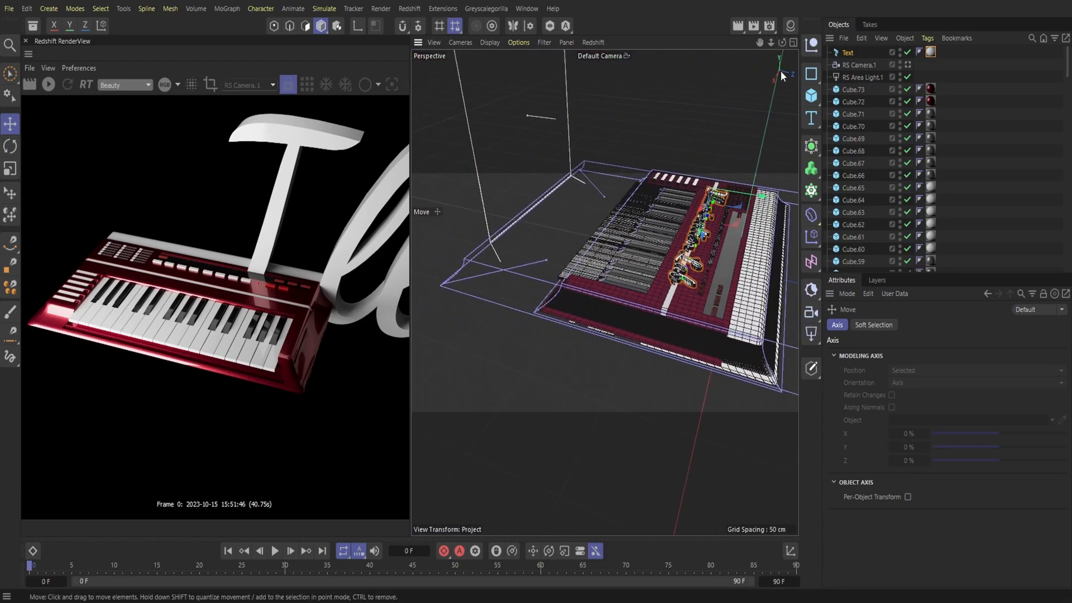
left_click_drag(771, 43, 781, 42)
left_click_drag(760, 42, 634, 43)
left_click_drag(610, 194, 608, 228)
left_click(9, 8)
left_click(51, 176)
Step: Shrink the text further with the Place tool and move it below the red buttons, just above the white strip's right end
left_click(10, 193)
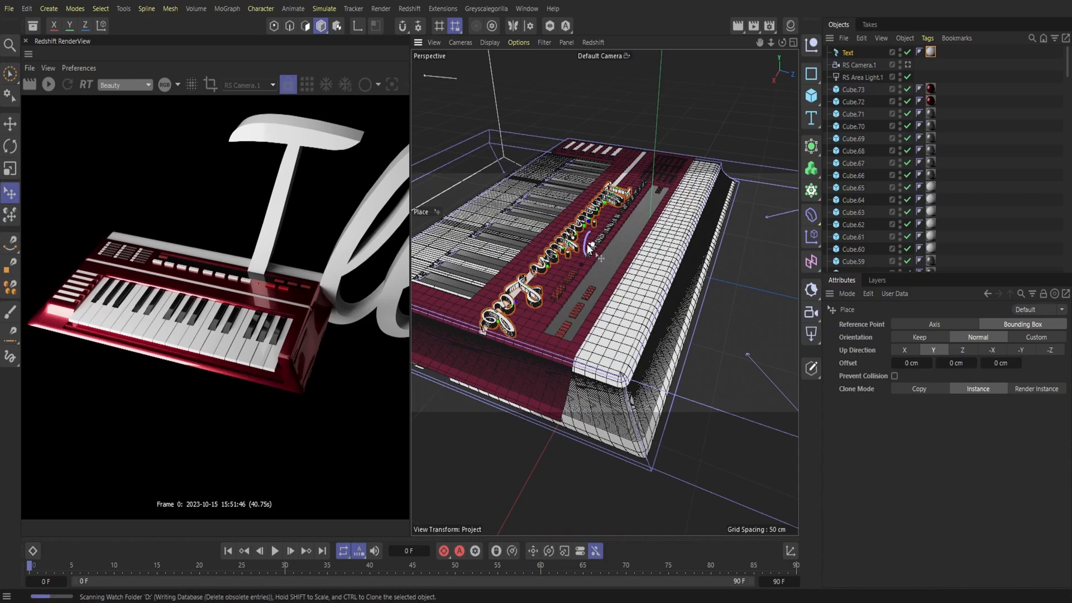
left_click_drag(782, 43, 828, 0)
left_click(10, 124)
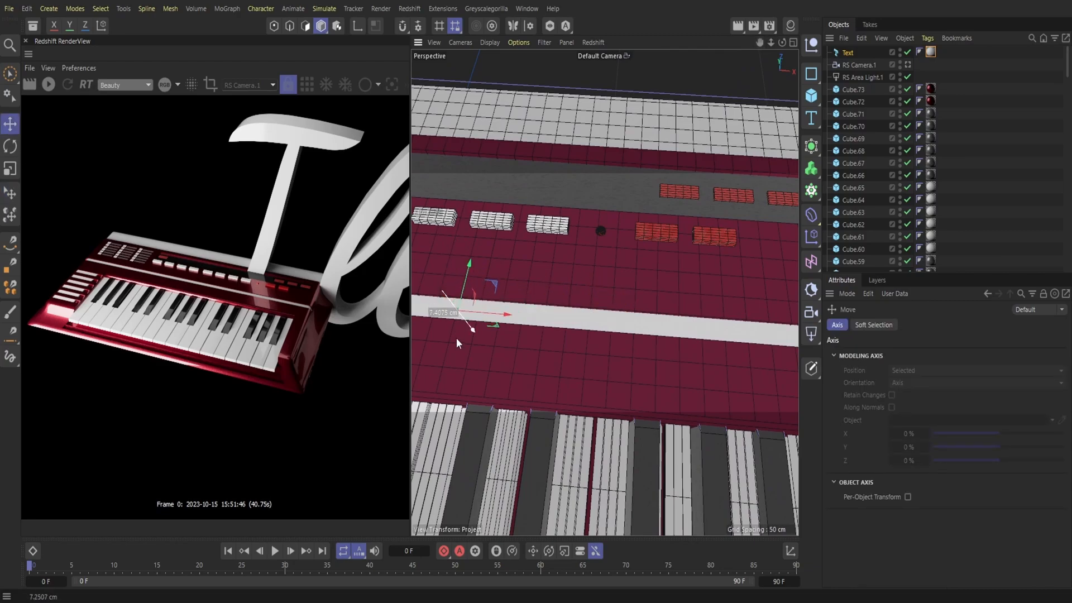
left_click_drag(782, 43, 543, 0)
mouse_move(782, 43)
left_mouse_down()
mouse_move(664, 8)
mouse_move(804, 44)
mouse_move(787, 43)
left_mouse_up()
right_click_drag(604, 292, 659, 290, "alt")
left_click_drag(604, 292, 519, 304, "alt")
mouse_move(554, 118)
left_mouse_down()
mouse_move(599, 126)
mouse_move(560, 132)
left_mouse_up()
left_click_drag(782, 44, 862, 51)
left_click_drag(771, 43, 813, 43)
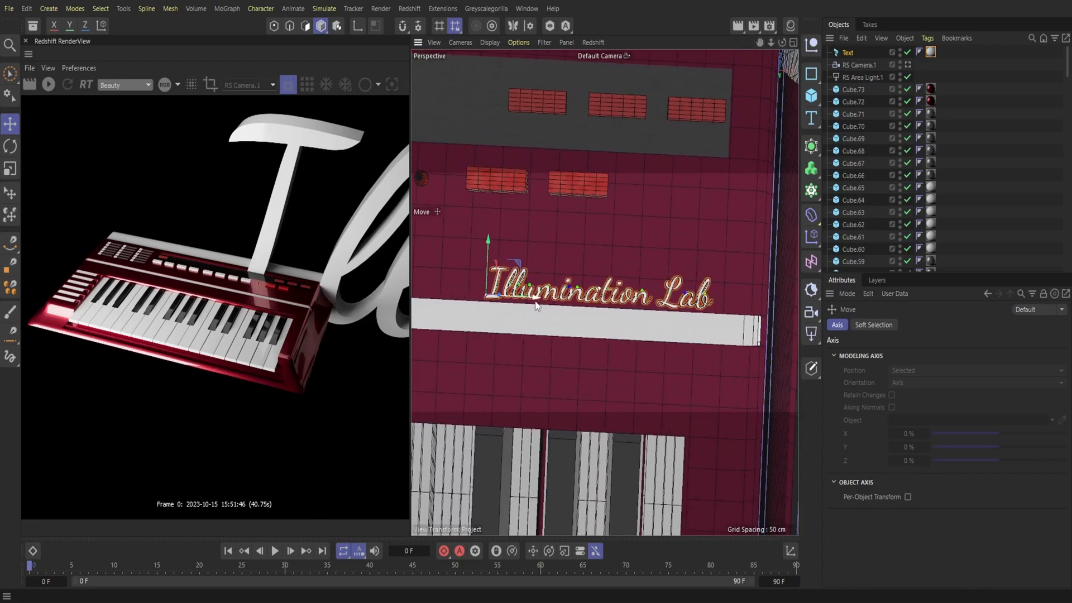
left_click_drag(771, 42, 746, 43)
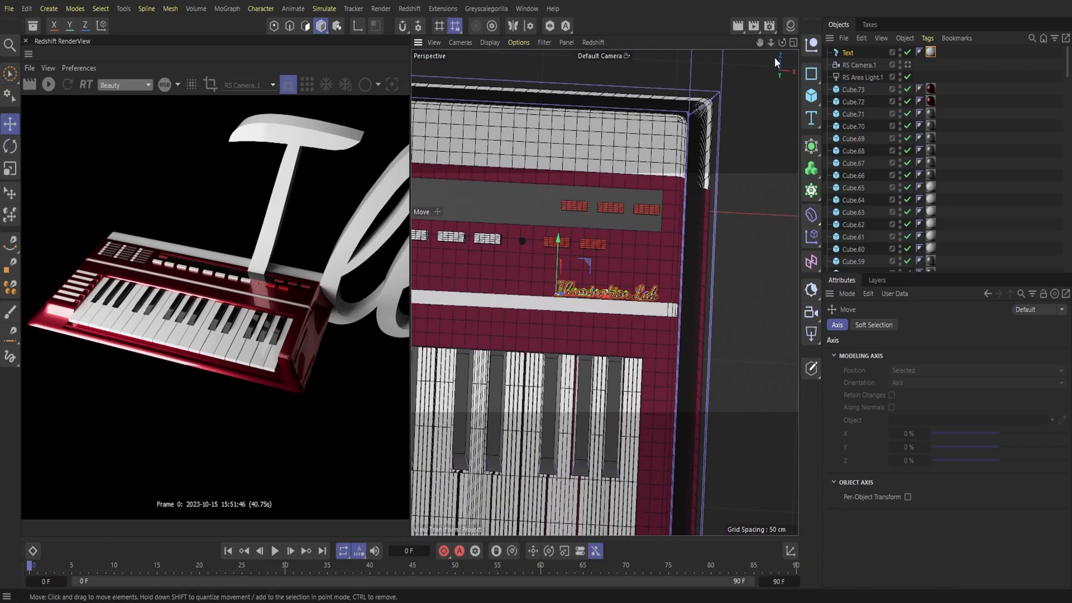